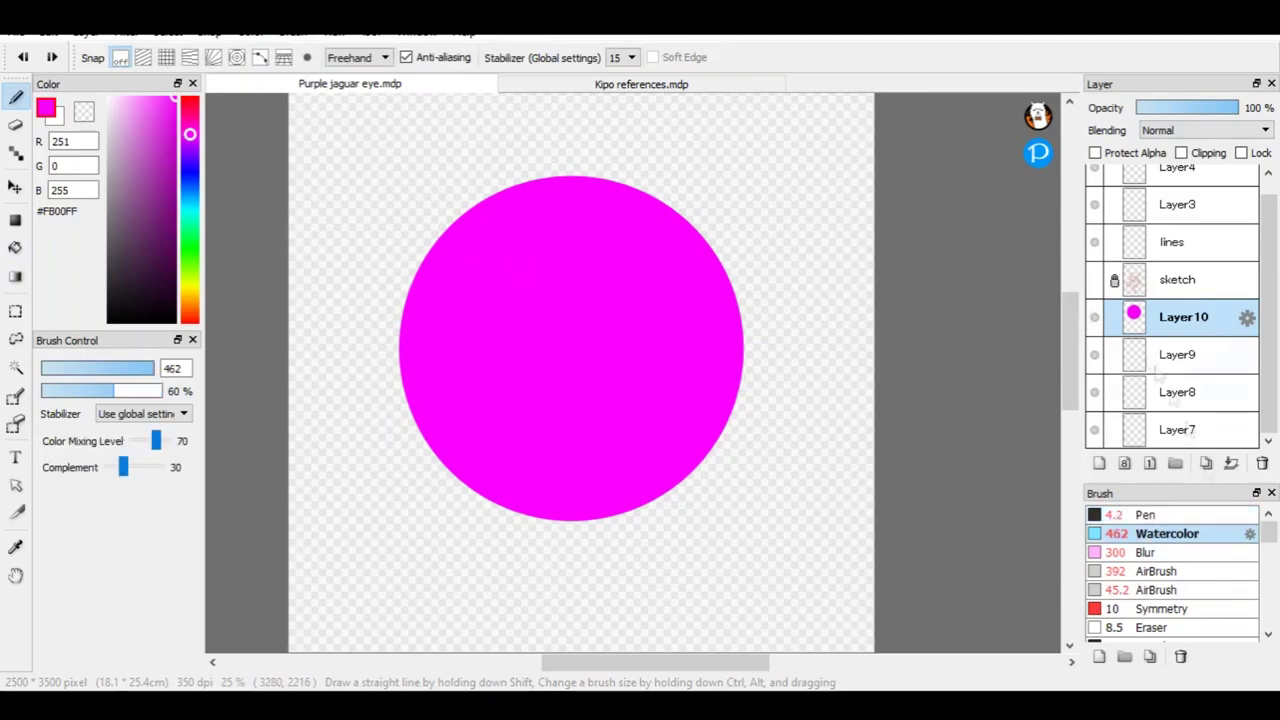
Add a layer above Layer10 and airbrush light pink across the circle's top and darker magenta around its lower edge.
click(1099, 656)
click(1099, 463)
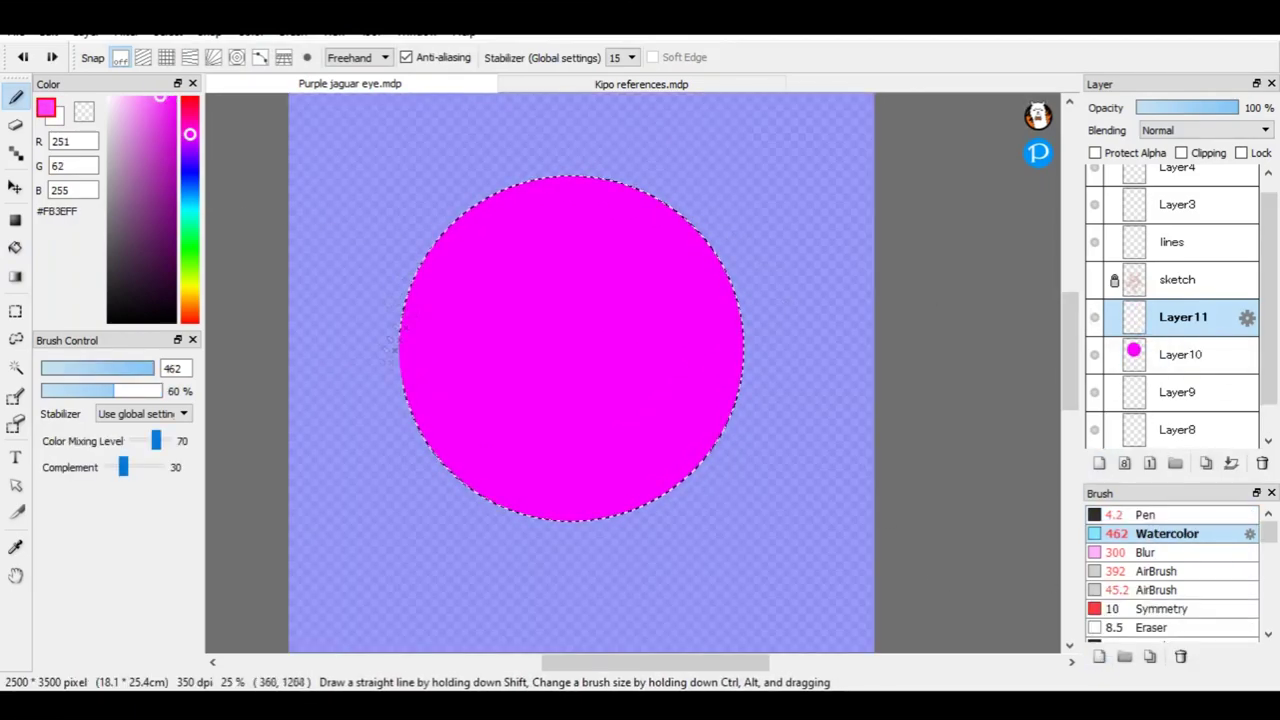
key(ctrl+z)
click(1160, 571)
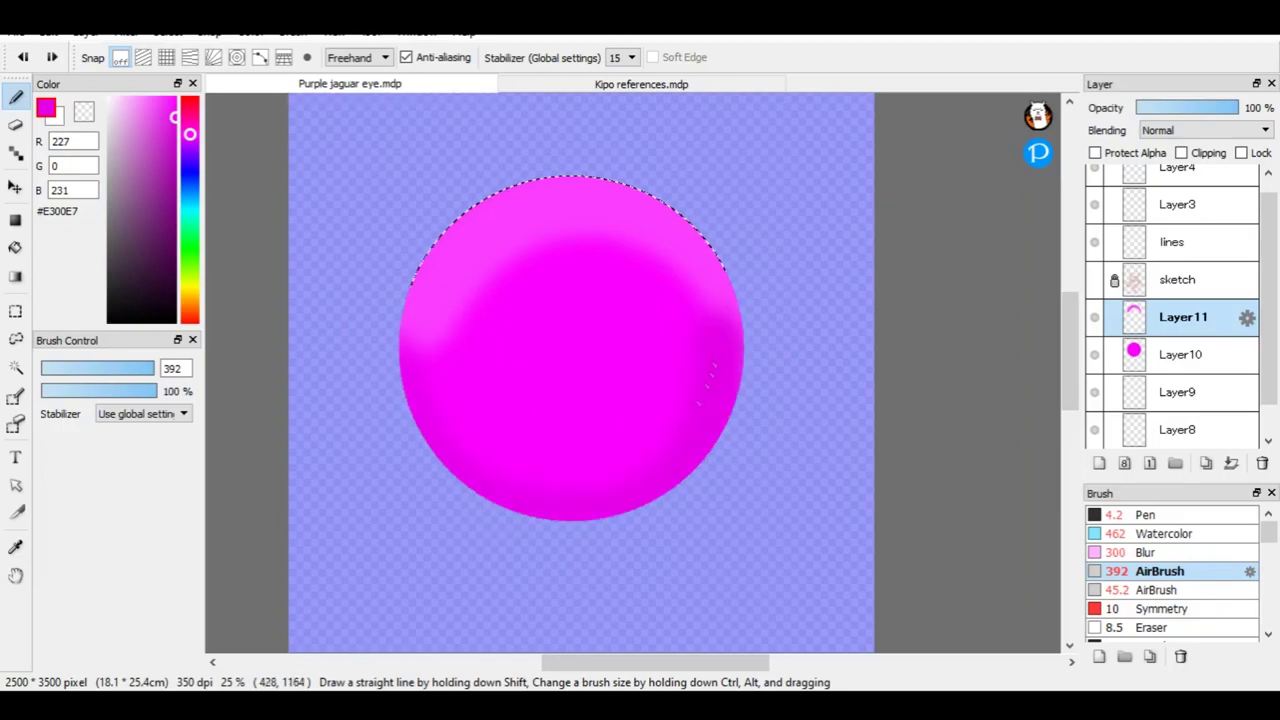
mouse_move(488, 266)
mouse_down()
mouse_move(603, 259)
mouse_move(699, 326)
mouse_move(461, 352)
mouse_move(443, 320)
mouse_move(457, 396)
mouse_move(601, 465)
mouse_move(691, 327)
mouse_move(655, 333)
mouse_up()
alt+click(443, 320)
mouse_move(449, 328)
mouse_down()
mouse_move(619, 281)
mouse_move(695, 304)
mouse_up()
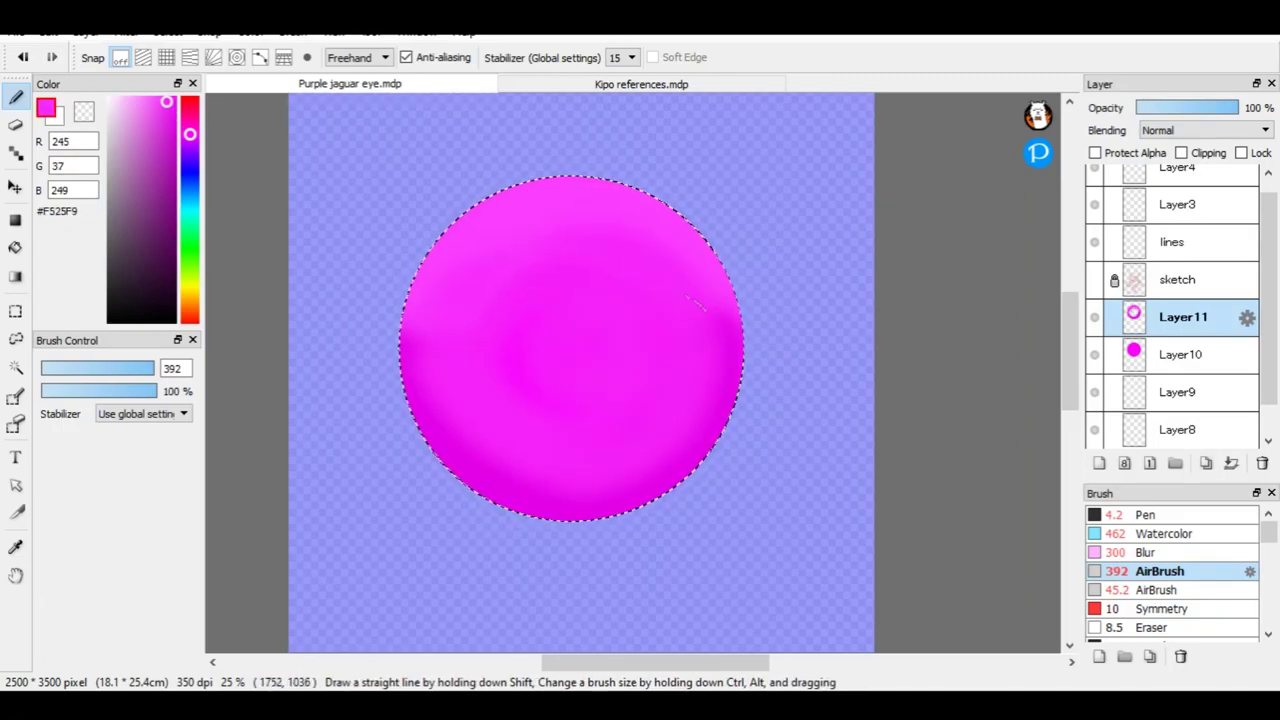
Airbrush dark magenta #E300E7 along the circle's lower rim and blend its inner edge with sampled pink #F221F6.
scroll(518, 300, up, 2)
alt+click(514, 566)
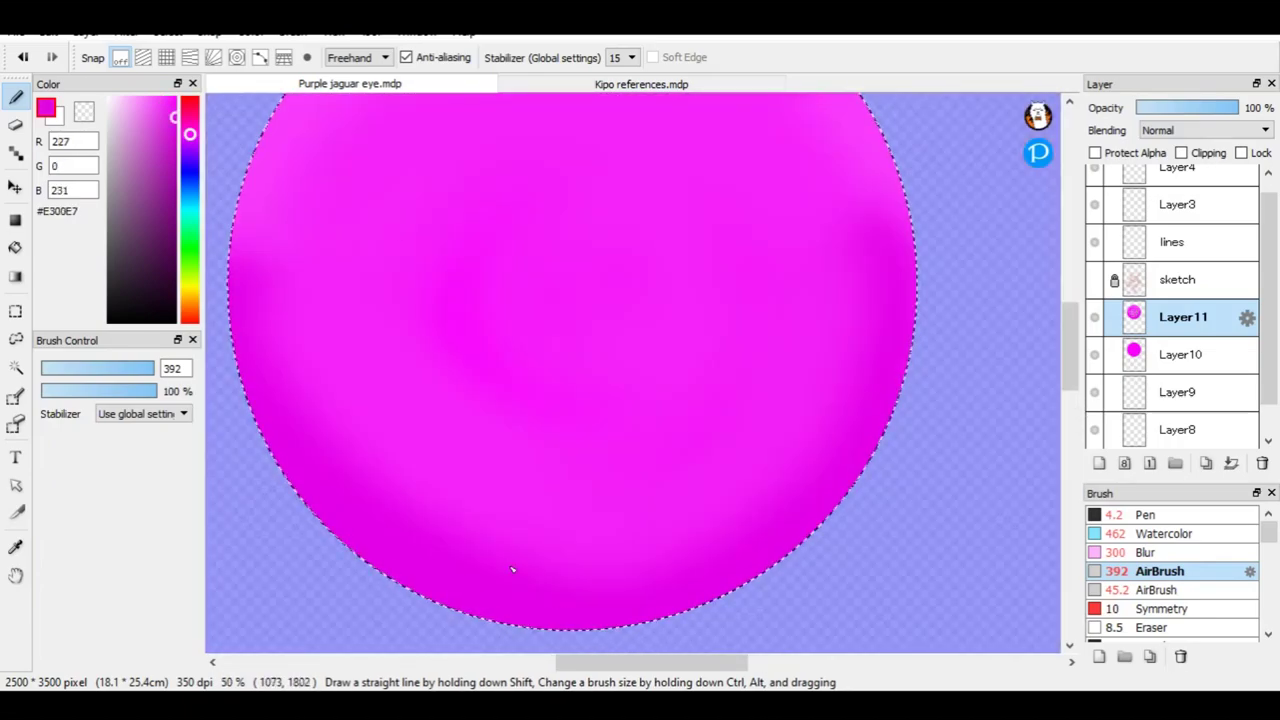
mouse_move(240, 283)
mouse_down()
mouse_move(684, 190)
mouse_move(674, 388)
mouse_move(423, 489)
mouse_move(309, 305)
mouse_up()
alt+click(309, 305)
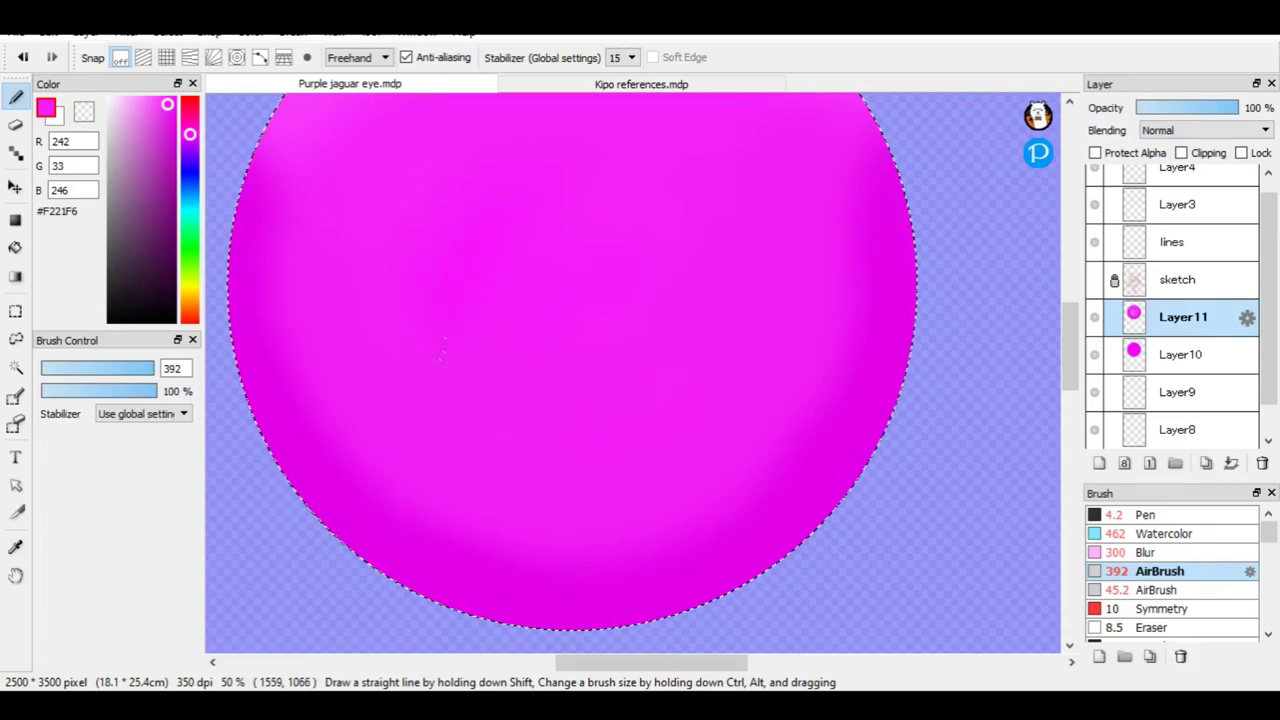
Airbrush the circle's upper part lighter pink and rework its lower sides with magenta #F200F6 and #EE00F2.
scroll(804, 198, down, 2)
scroll(436, 291, up, 1)
alt+click(436, 291)
mouse_move(440, 195)
mouse_down()
mouse_move(741, 199)
mouse_move(726, 163)
mouse_move(888, 395)
mouse_up()
drag(176, 110, 176, 107)
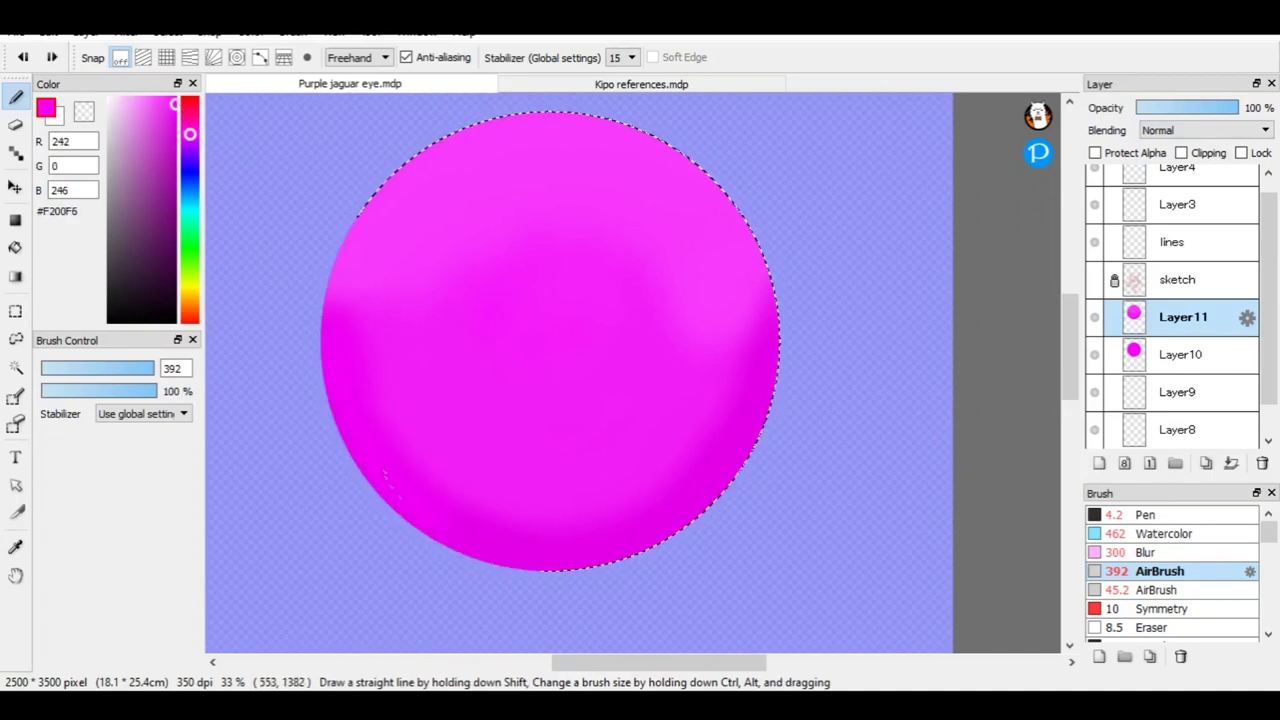
mouse_move(397, 375)
mouse_down()
mouse_move(430, 200)
mouse_move(680, 400)
mouse_move(440, 290)
mouse_move(542, 402)
mouse_up()
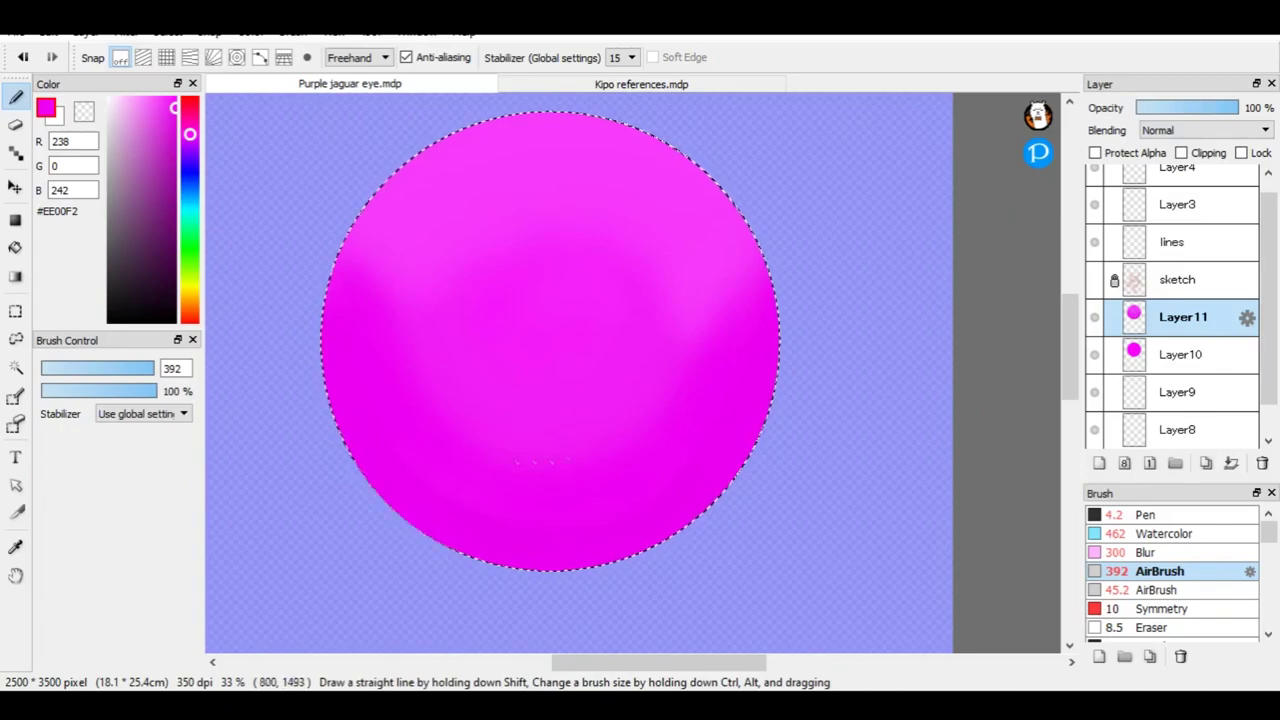
Clear the circle selection and add an empty layer above Layer11, keeping Layer11 as the active layer.
key(ctrl+d)
scroll(711, 289, down, 2)
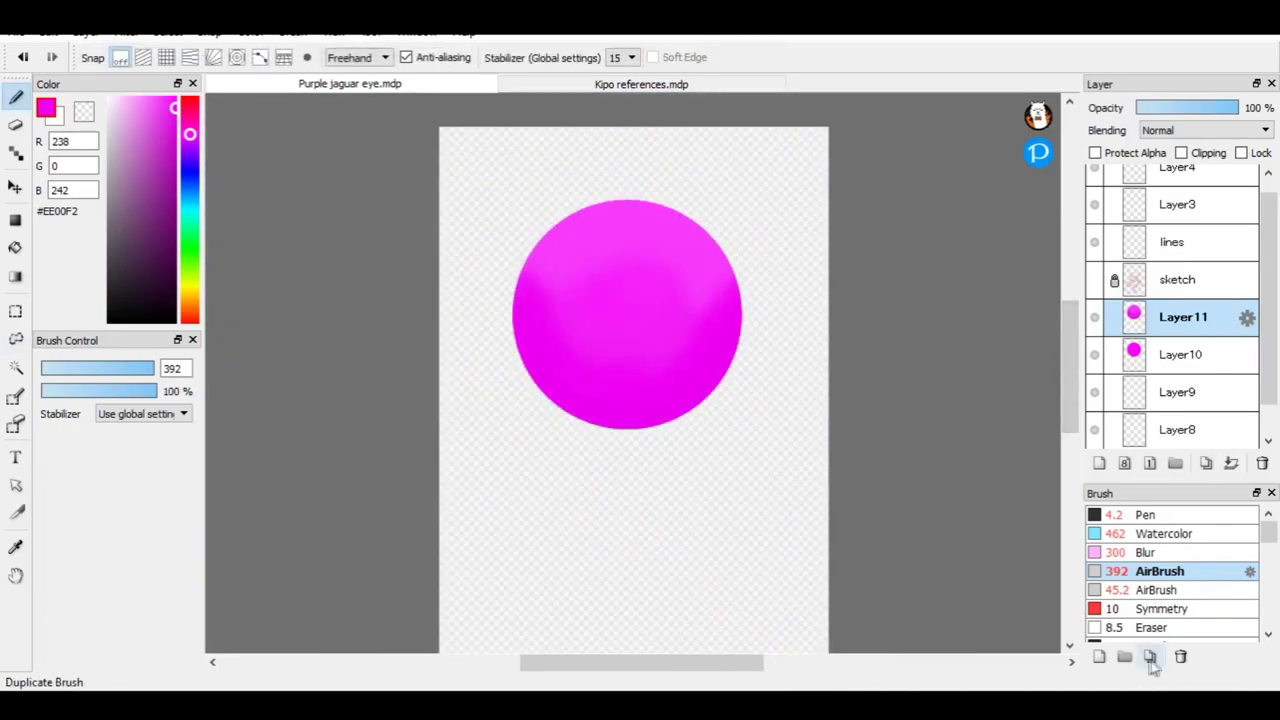
ctrl+click(1134, 352)
click(1099, 463)
scroll(675, 258, up, 2)
click(134, 102)
key(ctrl+d)
scroll(771, 437, up, 1)
click(1183, 354)
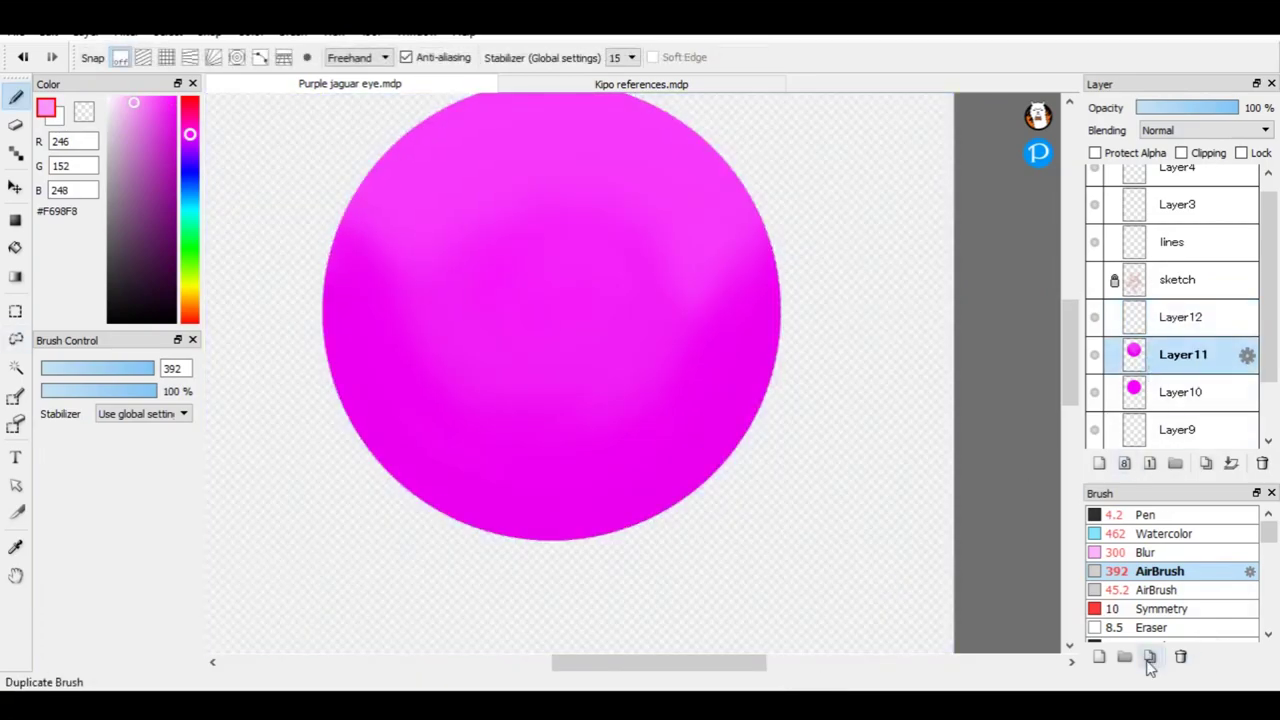
click(1149, 656)
key(ctrl+z)
click(15, 339)
key(ctrl+d)
key(b)
Dock the Layer panel below the Brush panel and delete the duplicate 392 AirBrush preset.
mouse_move(1186, 490)
mouse_down()
mouse_move(1129, 486)
mouse_move(1170, 90)
mouse_up()
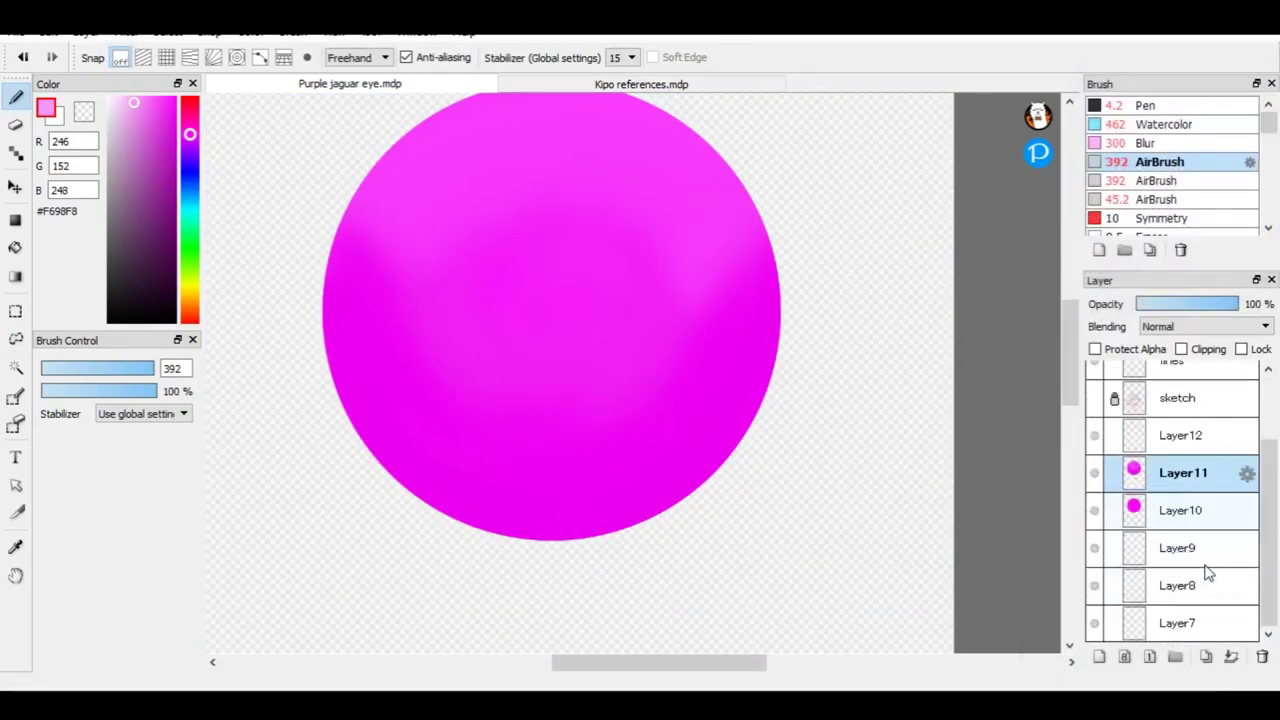
click(1181, 249)
click(597, 392)
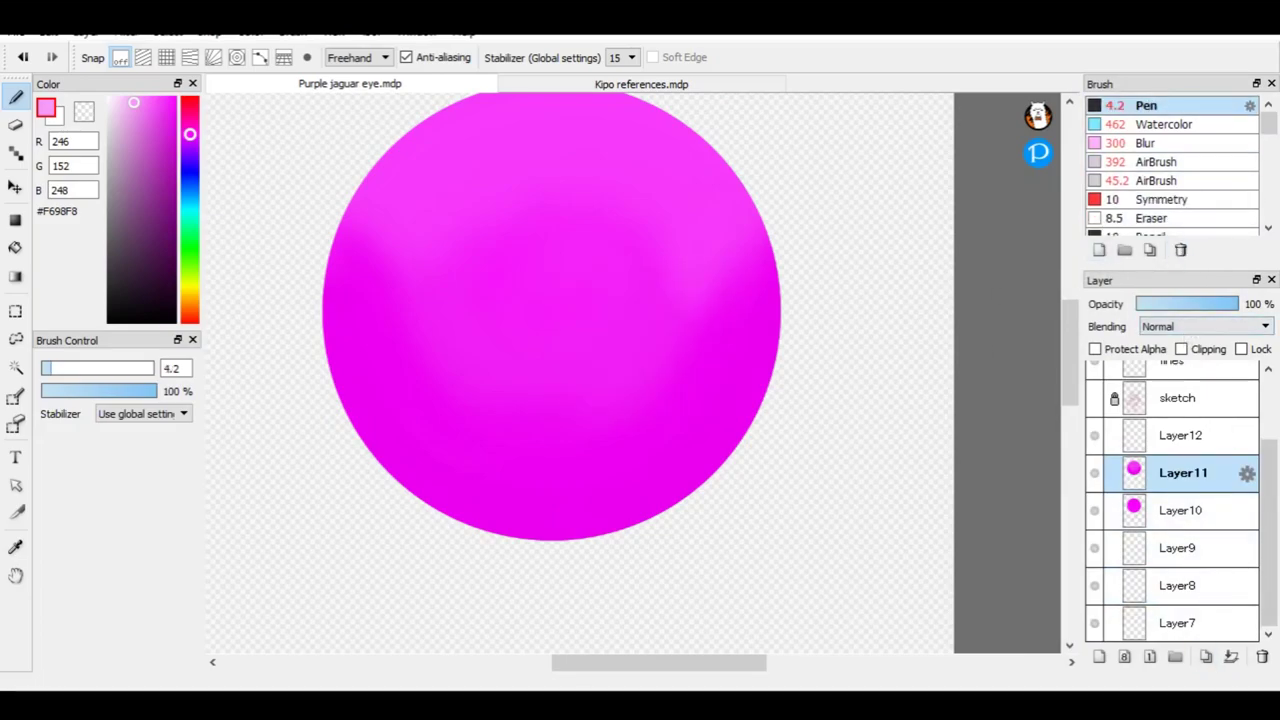
Merge Layer11 down into the circle layer and fill Layer7 with near-black #0C0A0D.
click(1231, 668)
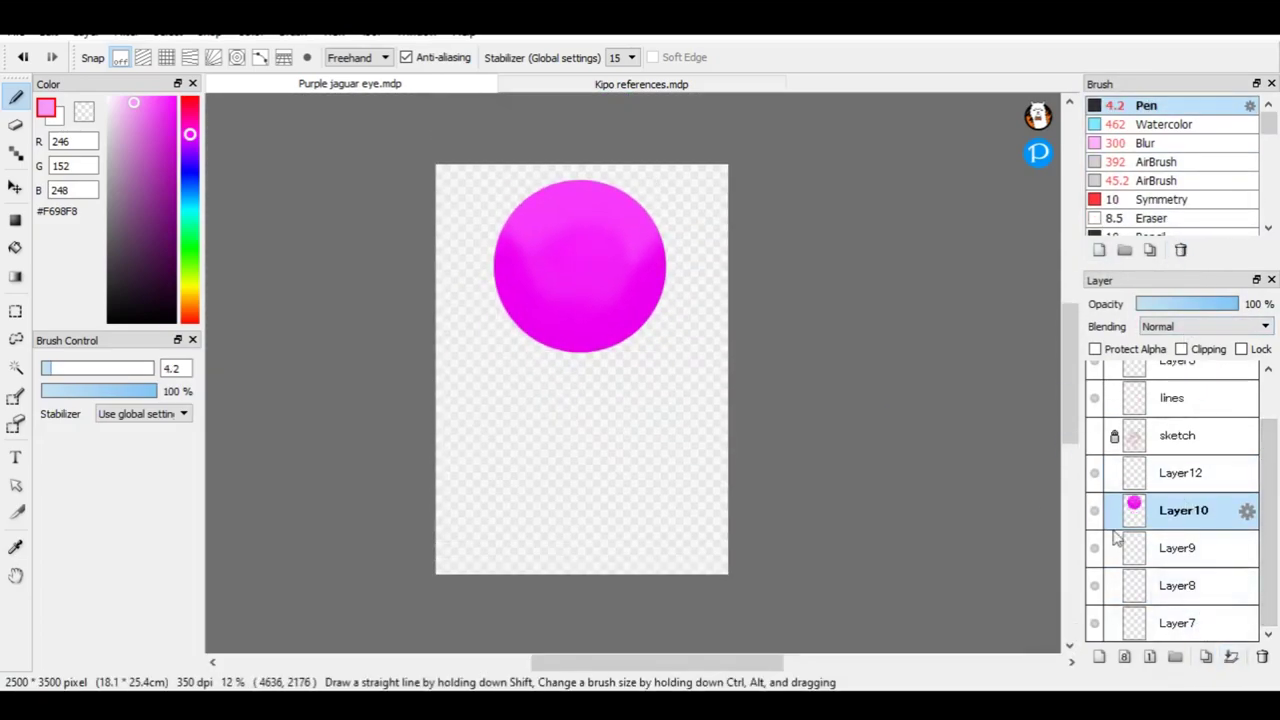
click(1094, 511)
click(1152, 622)
click(118, 312)
click(15, 248)
click(540, 423)
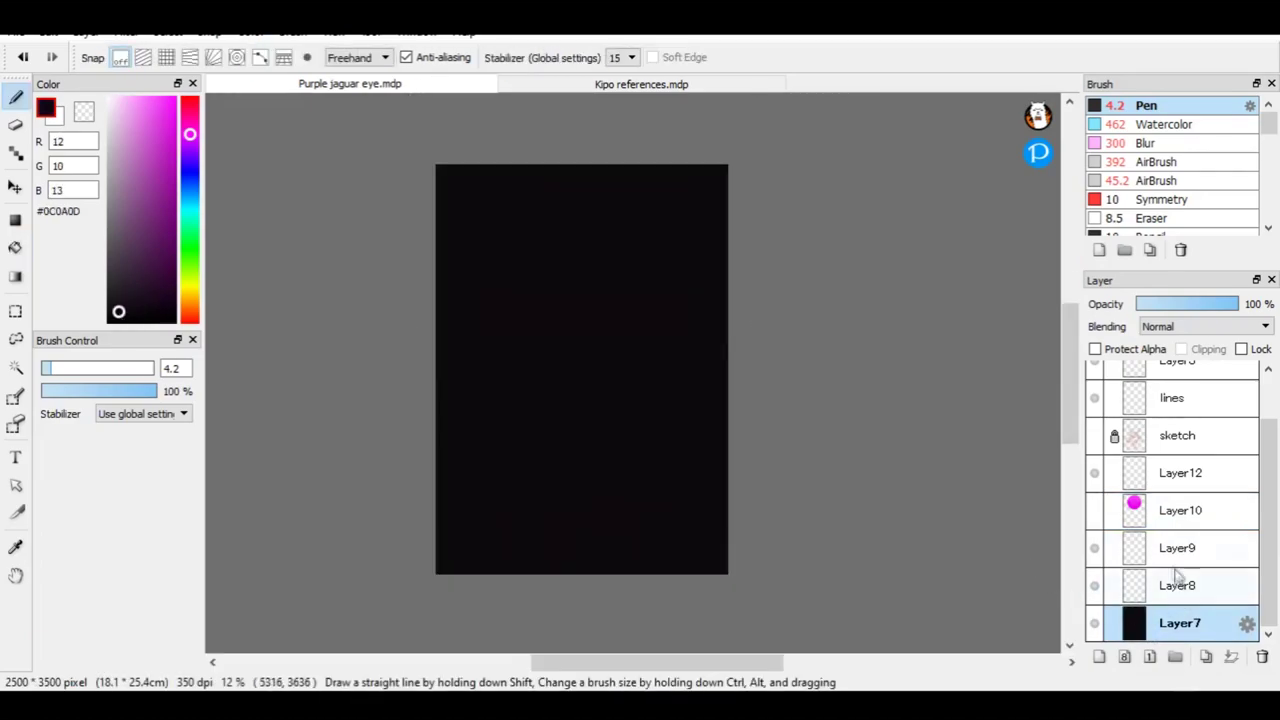
click(1094, 511)
On Layer9, paint sampled pink and magenta around the circle and across the canvas's upper corners with the Watercolor brush.
click(1160, 548)
scroll(586, 349, up, 3)
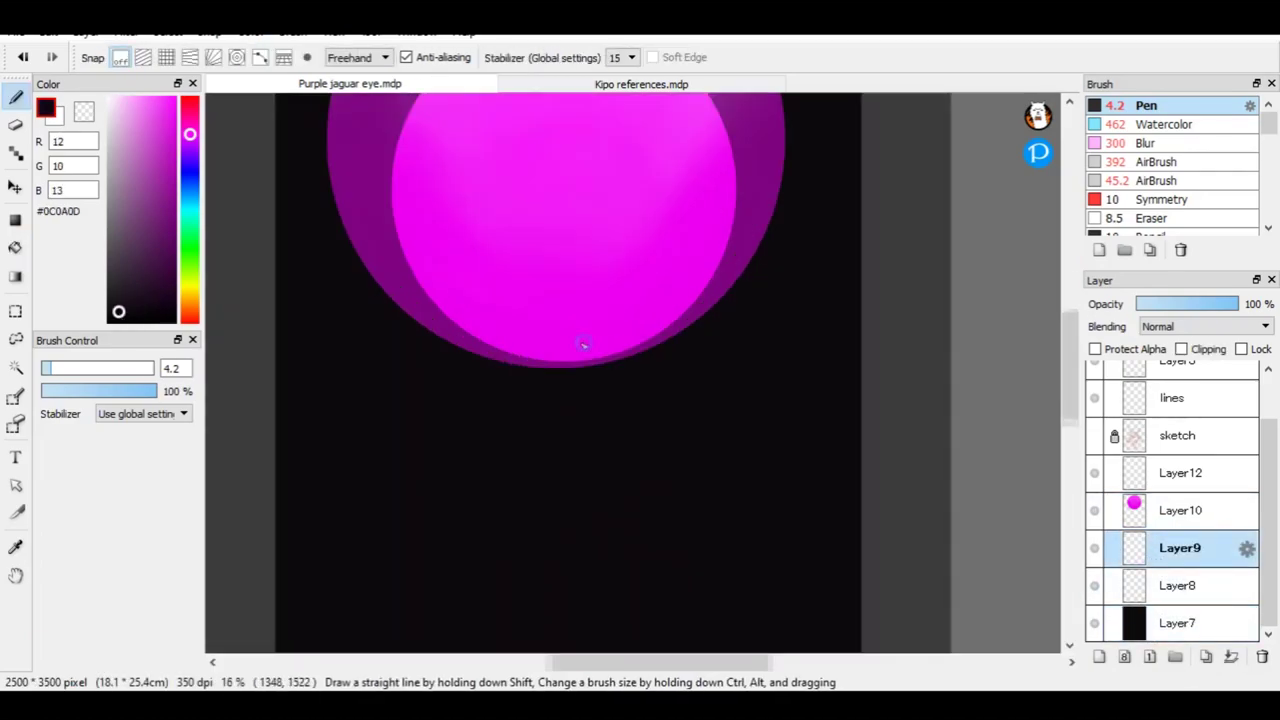
scroll(586, 349, down, 2)
alt+click(586, 300)
click(1167, 124)
mouse_move(440, 225)
mouse_down()
mouse_move(500, 350)
mouse_move(619, 318)
mouse_move(445, 220)
mouse_move(600, 157)
mouse_move(690, 238)
mouse_up()
drag(680, 162, 730, 266)
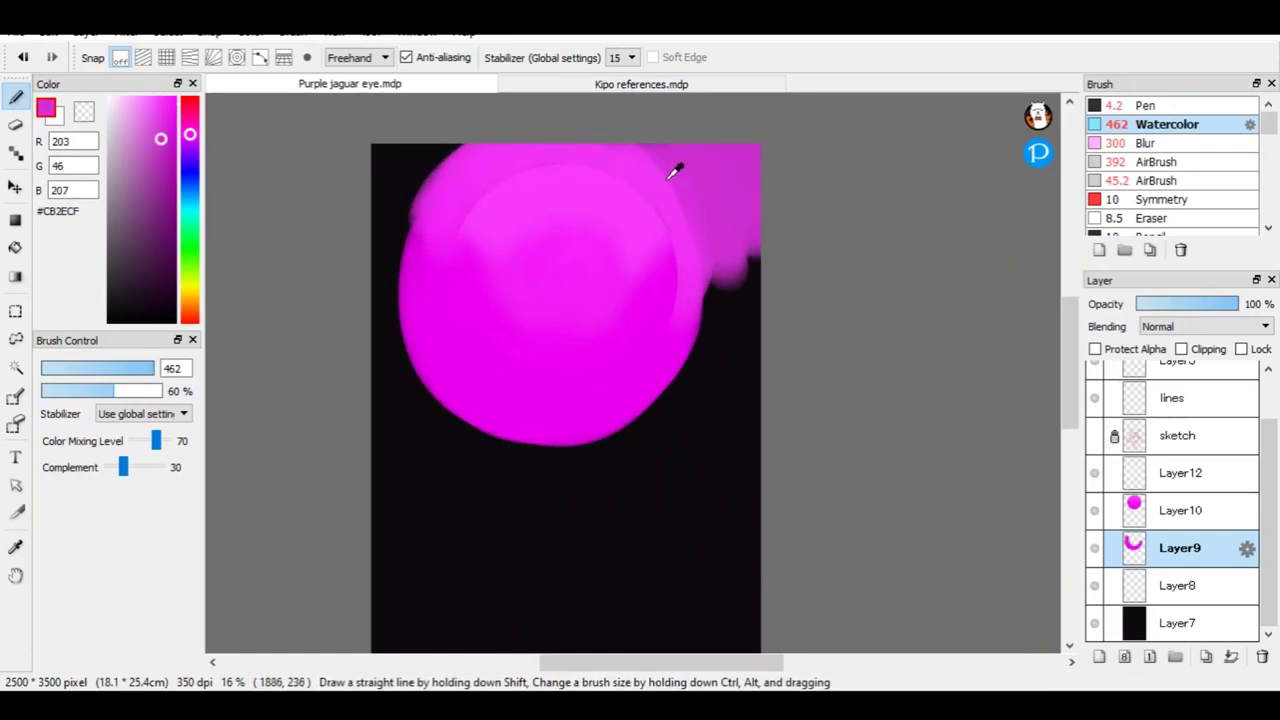
mouse_move(465, 160)
mouse_down()
mouse_move(411, 212)
mouse_move(390, 148)
mouse_up()
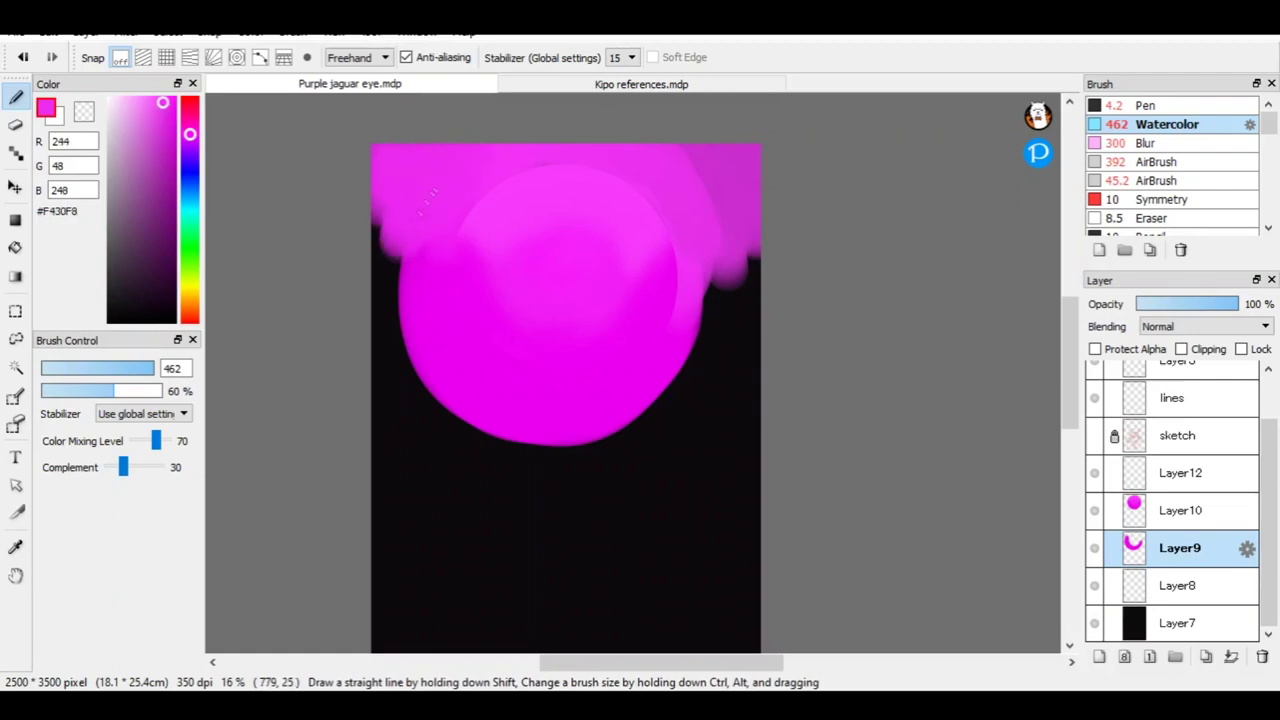
Paint the rest of the background down to the canvas's lower edge in progressively darker magenta on Layer9.
mouse_move(416, 258)
mouse_down()
mouse_move(443, 528)
mouse_move(557, 550)
mouse_move(709, 286)
mouse_move(745, 405)
mouse_up()
mouse_move(694, 499)
mouse_down()
mouse_move(580, 434)
mouse_move(643, 356)
mouse_up()
scroll(592, 500, down, 3)
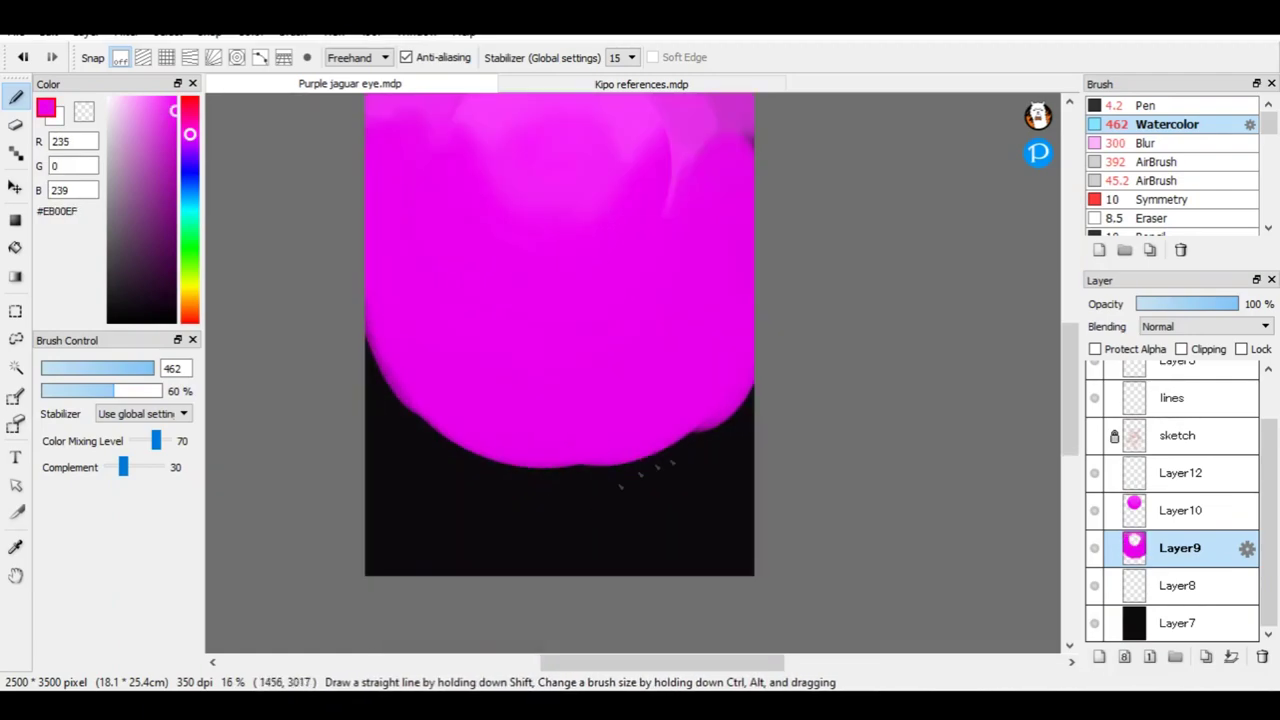
drag(781, 272, 750, 286)
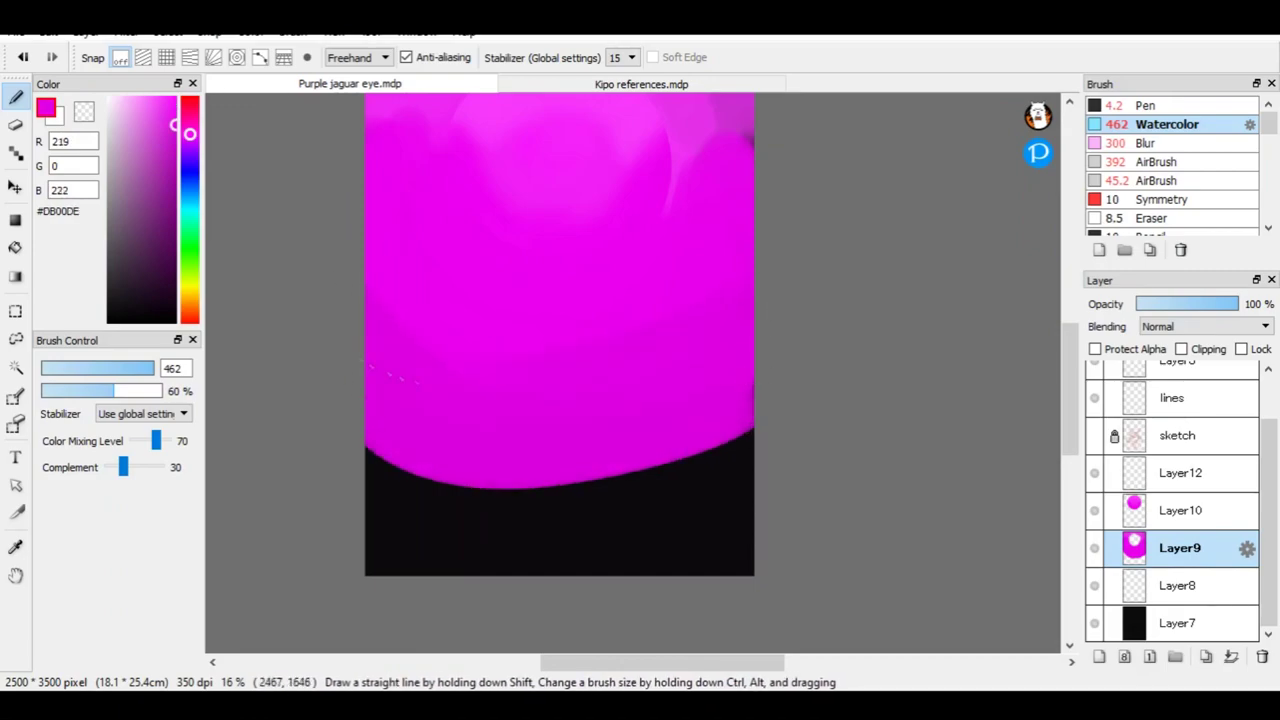
mouse_move(752, 398)
mouse_down()
mouse_move(600, 493)
mouse_move(435, 486)
mouse_move(773, 427)
mouse_move(333, 463)
mouse_move(805, 450)
mouse_move(350, 500)
mouse_up()
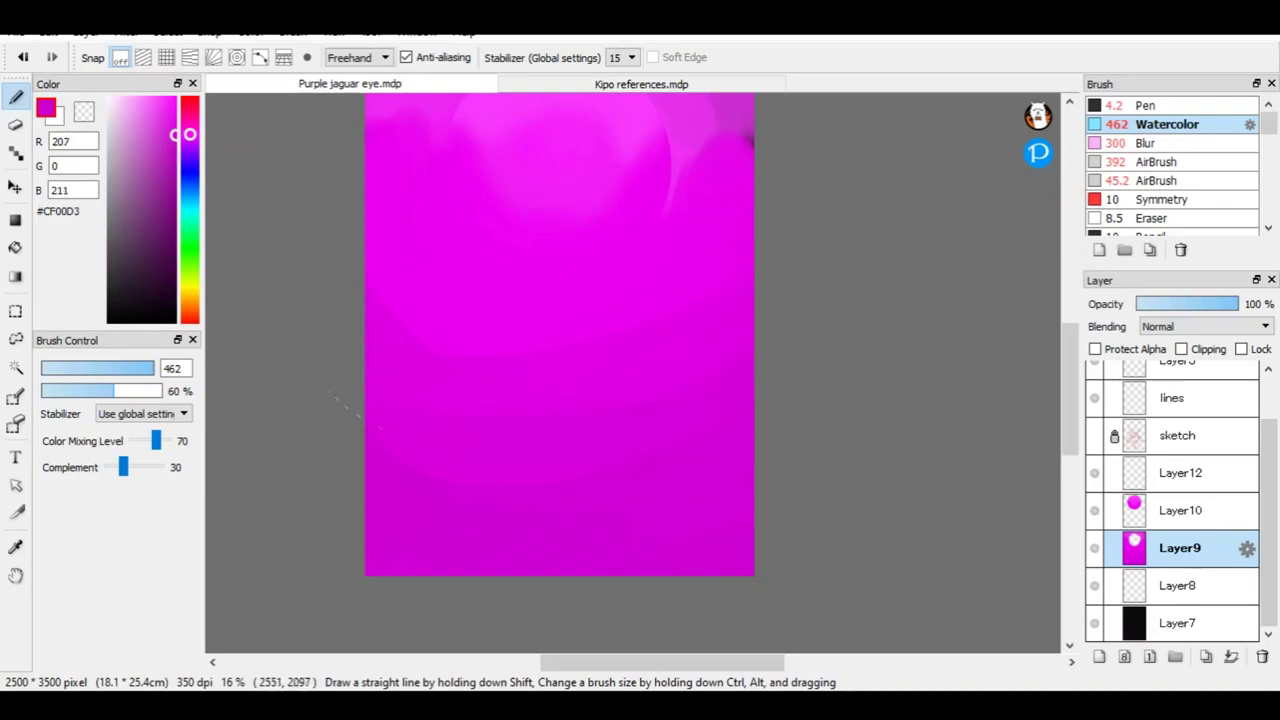
Blend the background's magenta bands and upper corner with sampled tones, and paint a ring of #E731EB around the circle.
scroll(526, 466, up, 3)
scroll(549, 511, down, 1)
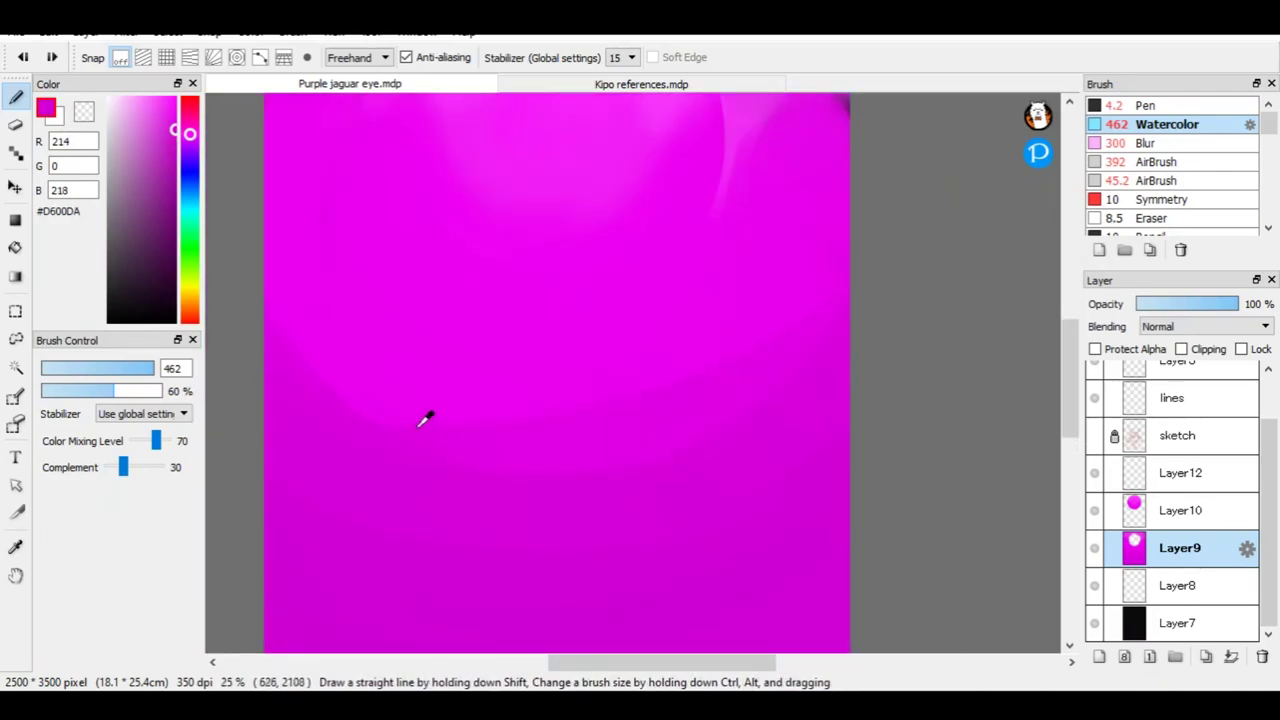
scroll(443, 291, down, 2)
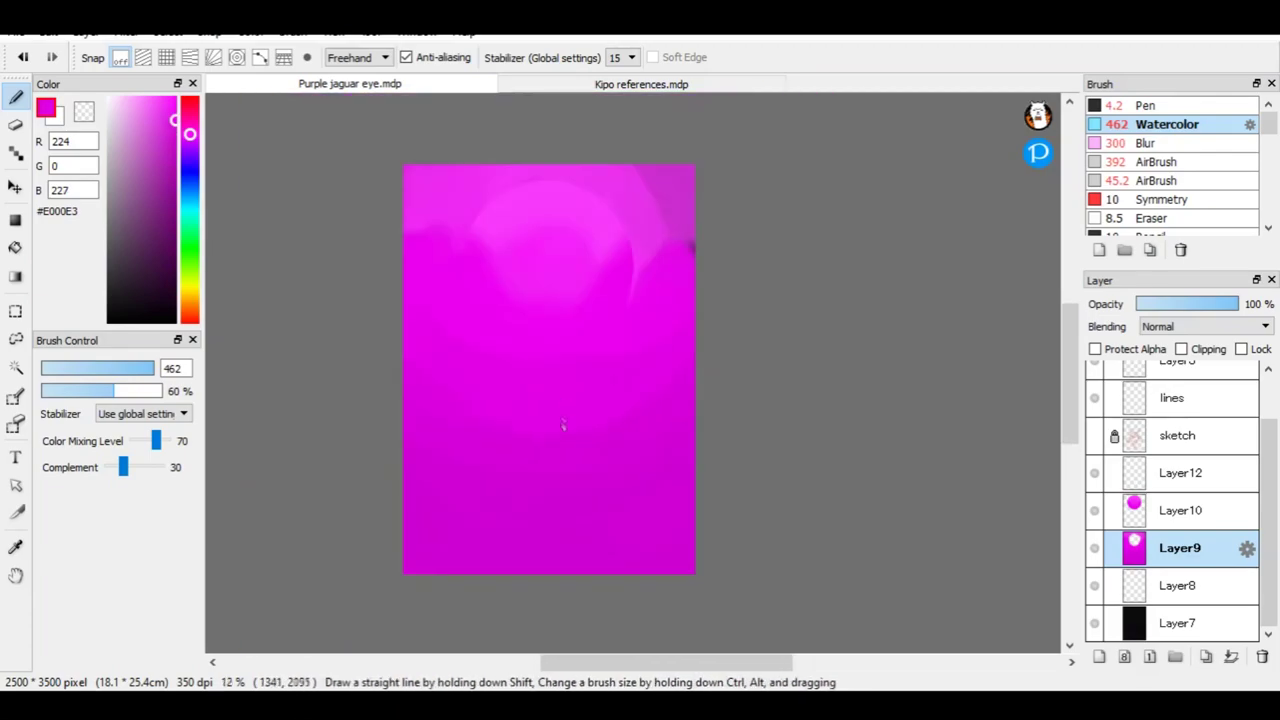
alt+click(717, 211)
alt+click(700, 155)
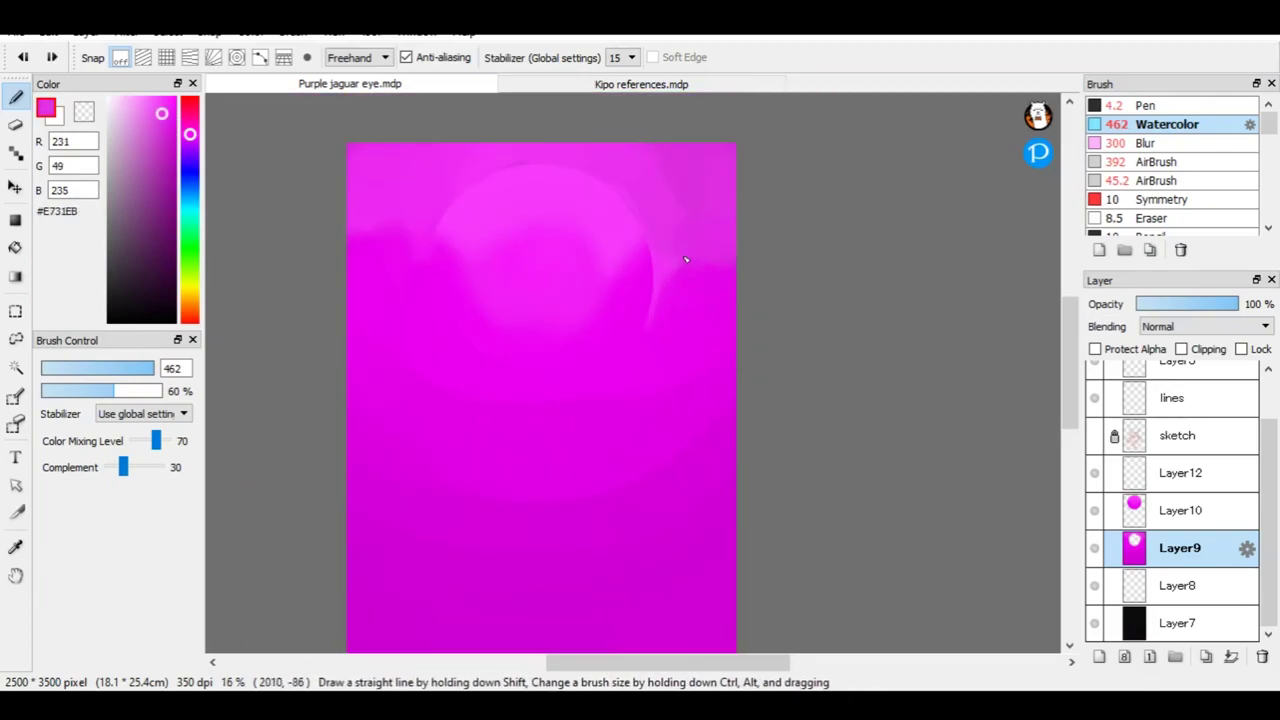
mouse_move(648, 303)
mouse_down()
mouse_move(437, 196)
mouse_move(615, 168)
mouse_up()
scroll(615, 168, down, 1)
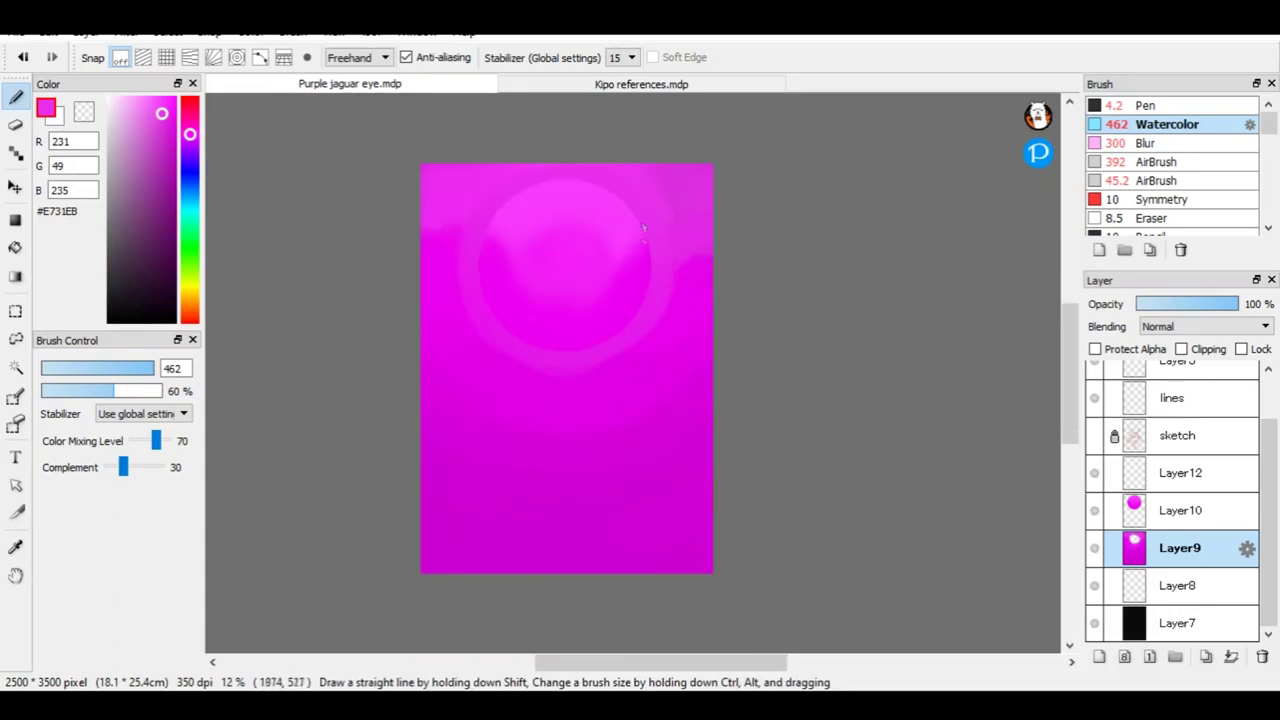
Set Layer9's blending mode to Hard Light and move the layer below Layer8.
mouse_move(1236, 303)
mouse_down()
mouse_move(1222, 303)
mouse_move(1245, 303)
mouse_up()
click(1205, 326)
click(1180, 477)
click(1205, 326)
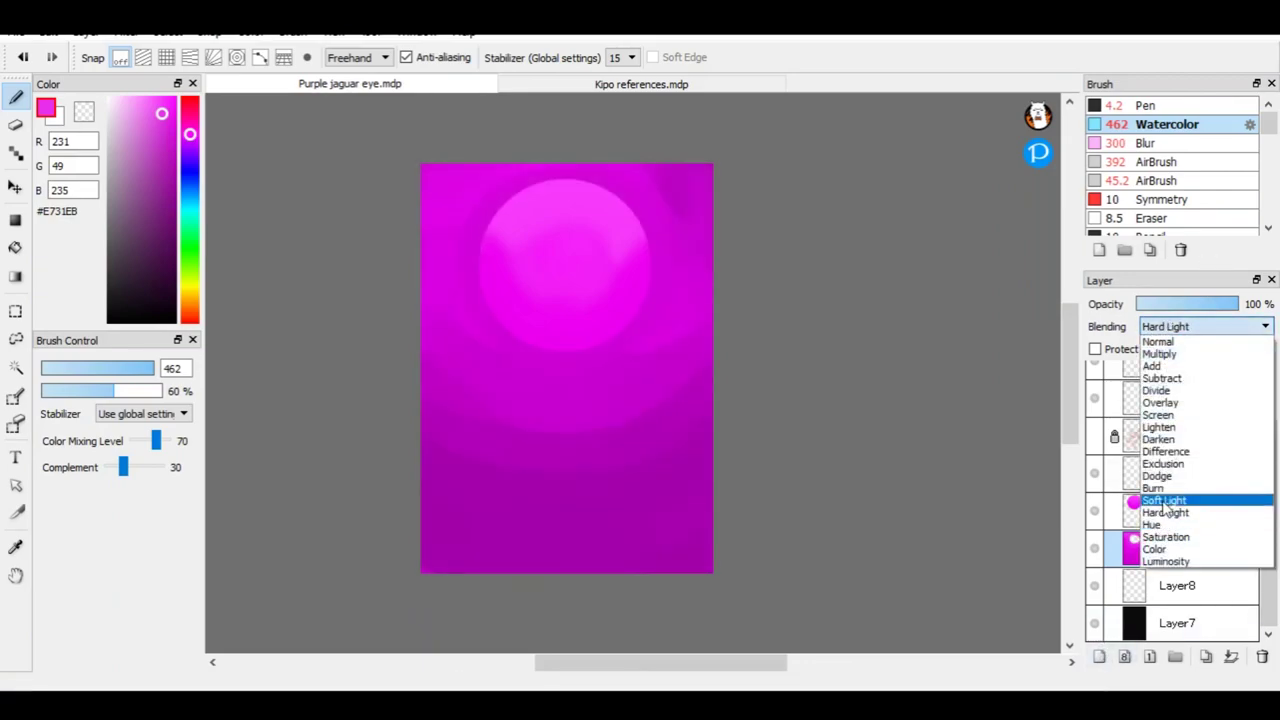
click(1180, 375)
click(1205, 326)
click(1180, 508)
click(1180, 512)
scroll(1190, 540, up, 1)
drag(1190, 540, 1170, 621)
scroll(1170, 560, down, 1)
click(1231, 656)
click(1105, 585)
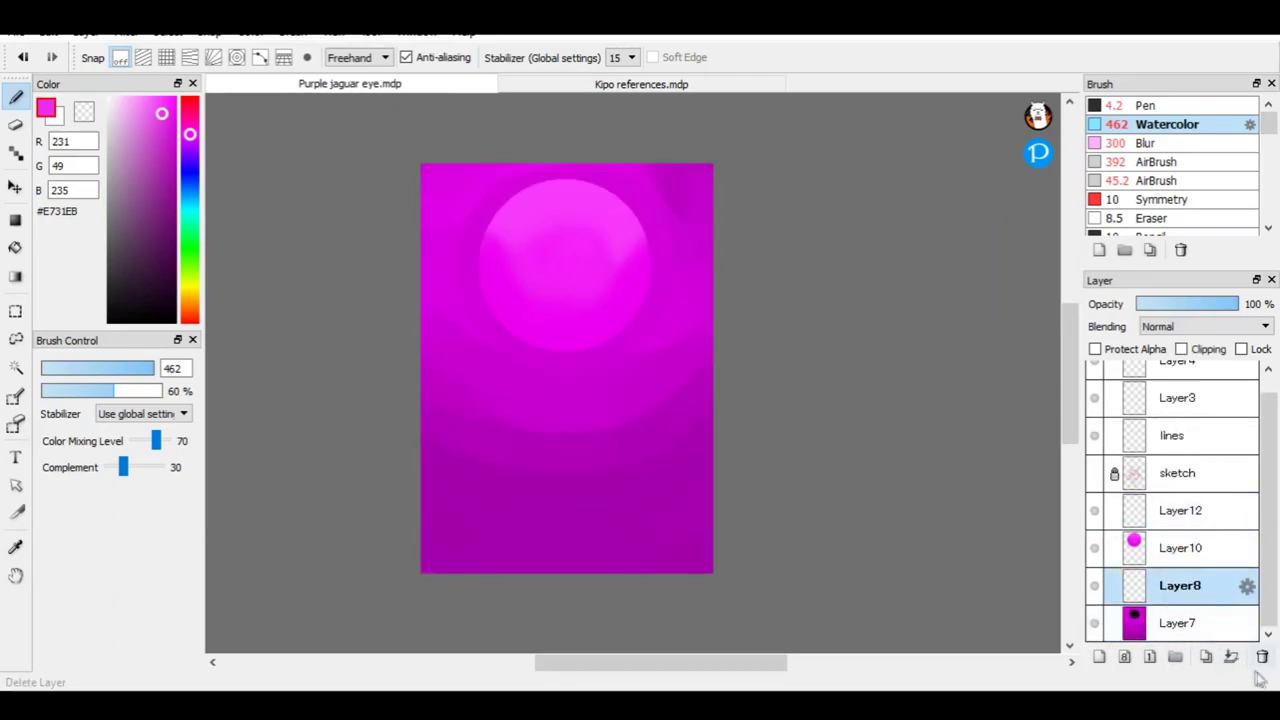
click(1262, 656)
click(1231, 656)
click(1099, 657)
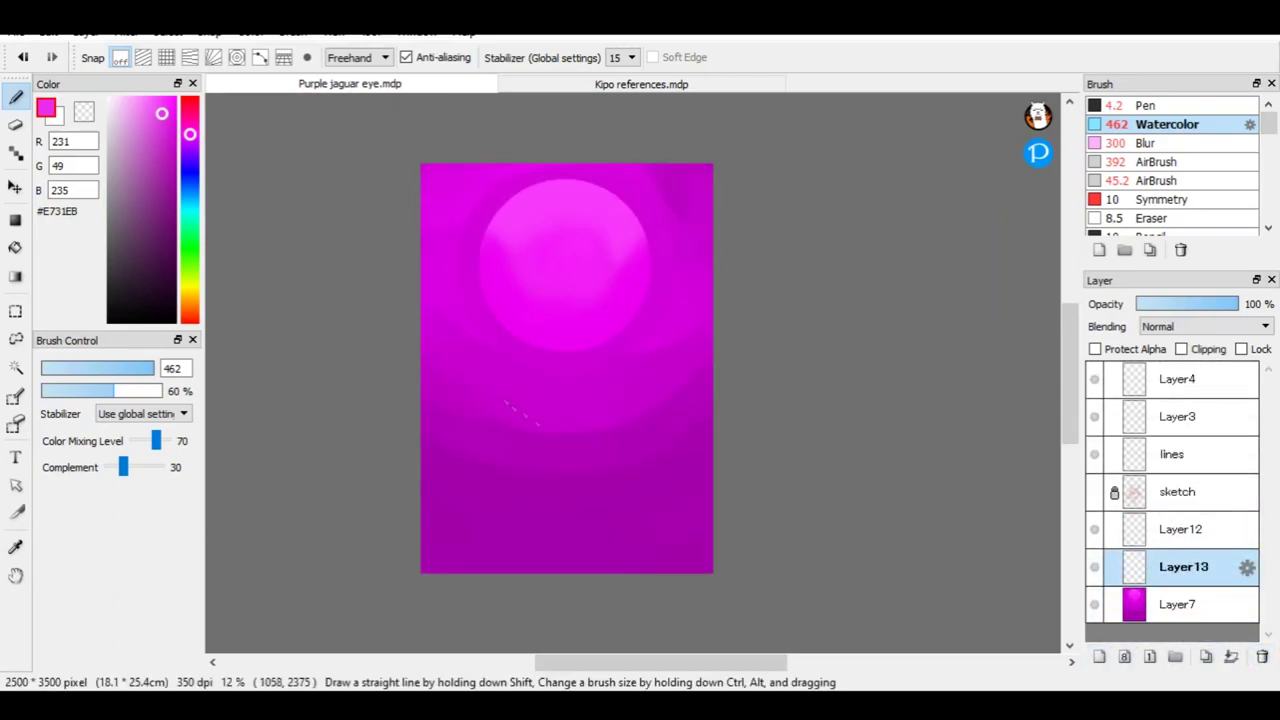
scroll(505, 378, up, 1)
scroll(557, 514, down, 1)
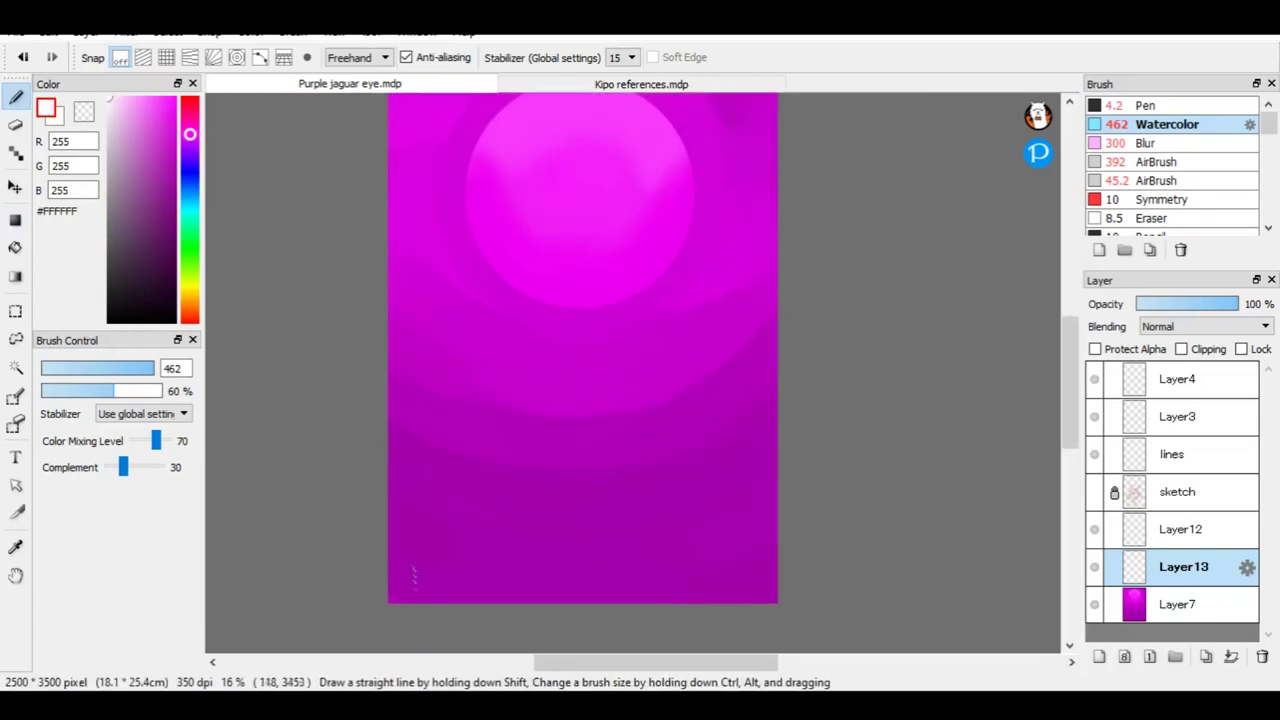
click(1094, 604)
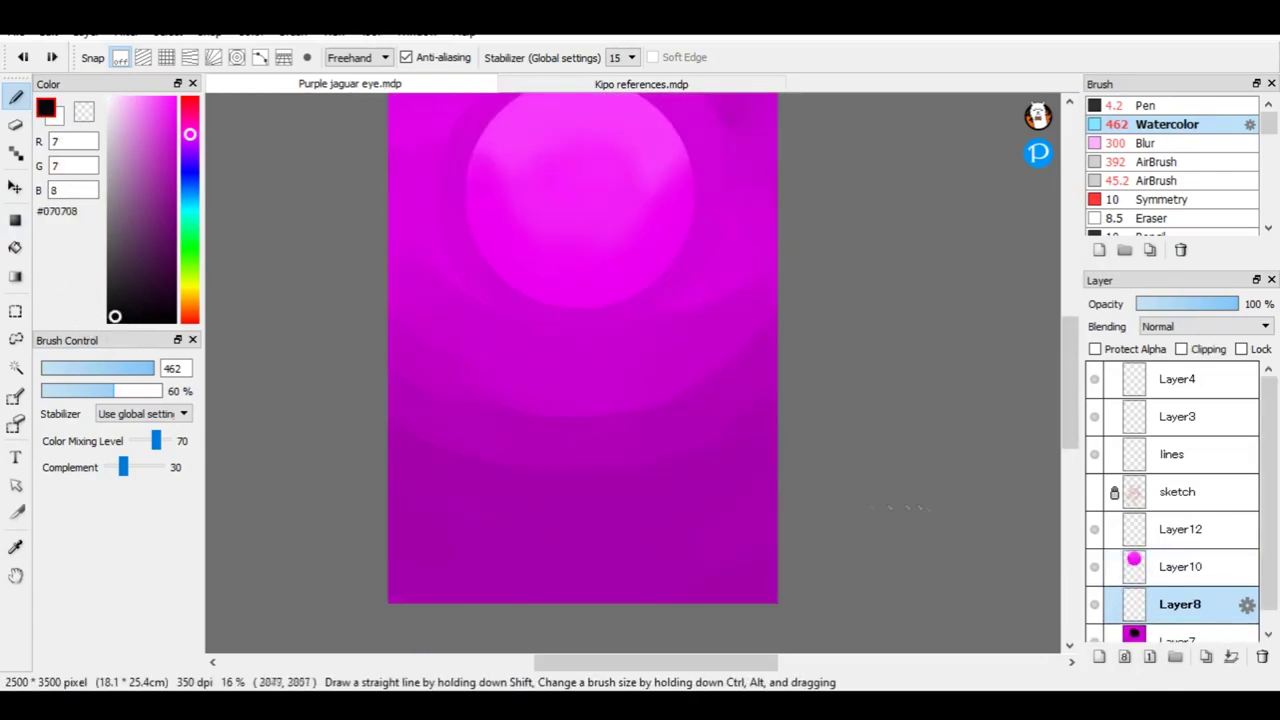
scroll(1040, 537, down, 1)
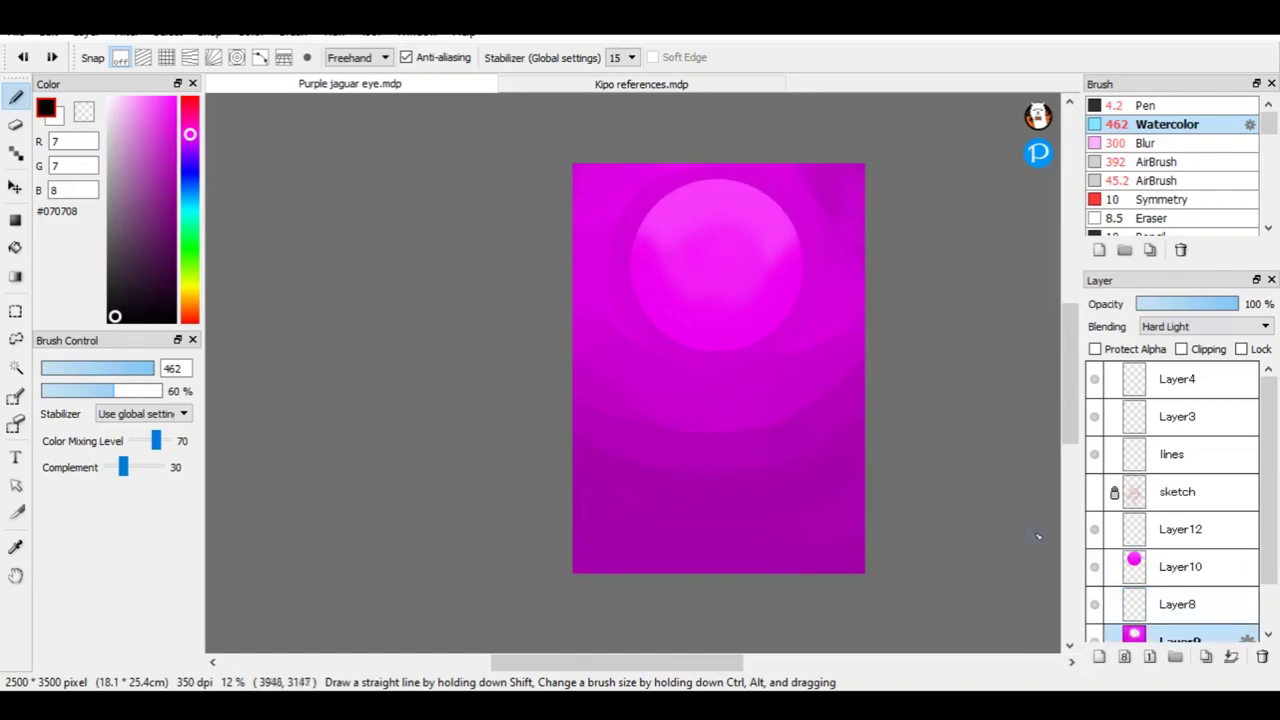
Hide the Layer9 background and make Layer8 the active layer, with the circle layer visible.
scroll(1170, 560, down, 2)
click(1160, 622)
click(1095, 585)
click(1150, 550)
click(1095, 510)
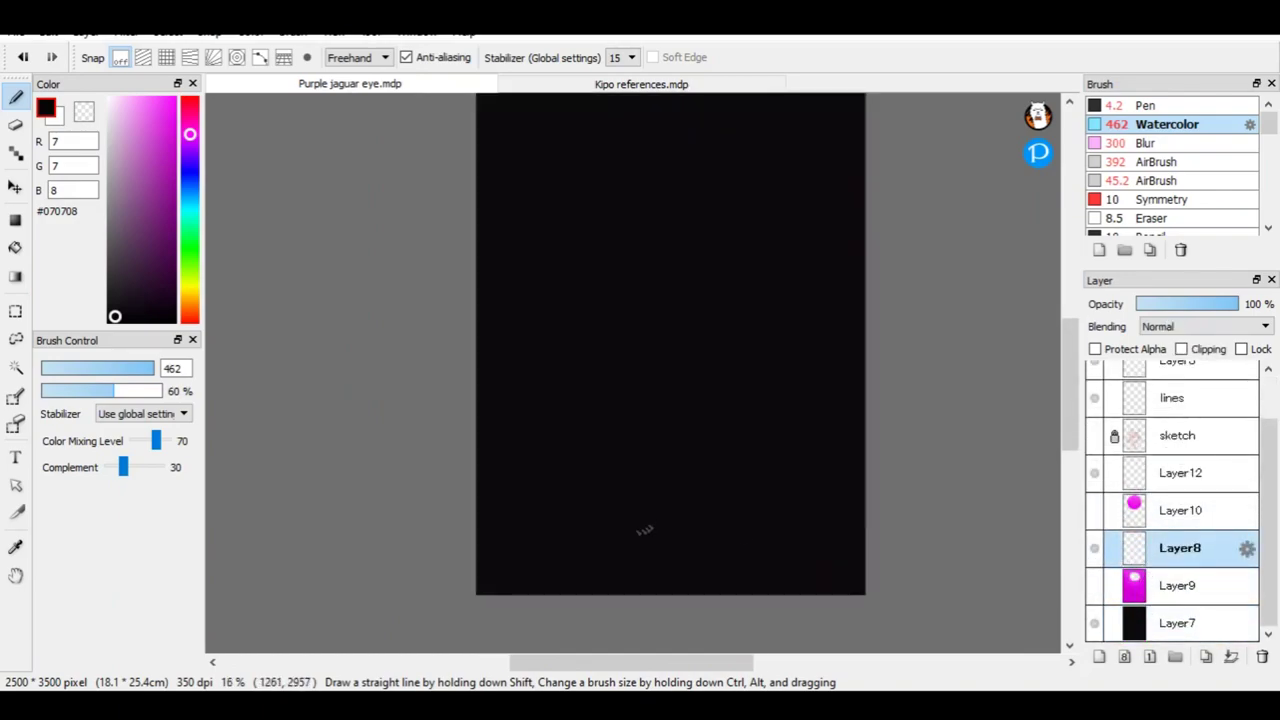
click(1095, 510)
scroll(701, 540, up, 1)
Try painting white clouds in the canvas's lower corner on Layer8, and undo the strokes.
click(110, 99)
drag(405, 450, 565, 586)
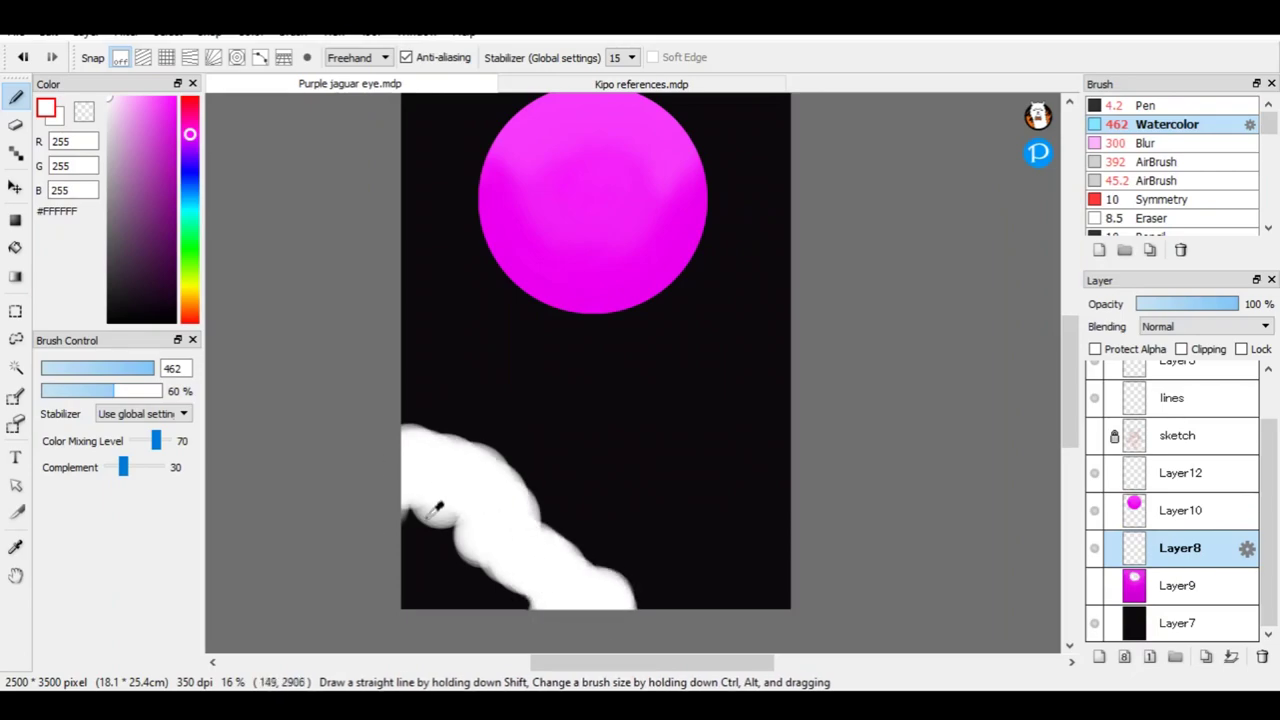
drag(440, 550, 520, 600)
click(1095, 585)
click(1095, 585)
key(ctrl+z)
Show Layer9 again and paint light pink clouds with darker pink undersides along the canvas's lower edge on Layer8.
click(1092, 587)
click(130, 97)
mouse_move(415, 450)
mouse_down()
mouse_move(632, 594)
mouse_move(785, 540)
mouse_up()
alt+click(434, 509)
mouse_move(434, 509)
mouse_down()
mouse_move(469, 561)
mouse_move(472, 623)
mouse_move(342, 555)
mouse_move(416, 561)
mouse_move(434, 591)
mouse_move(699, 601)
mouse_move(482, 581)
mouse_move(790, 603)
mouse_up()
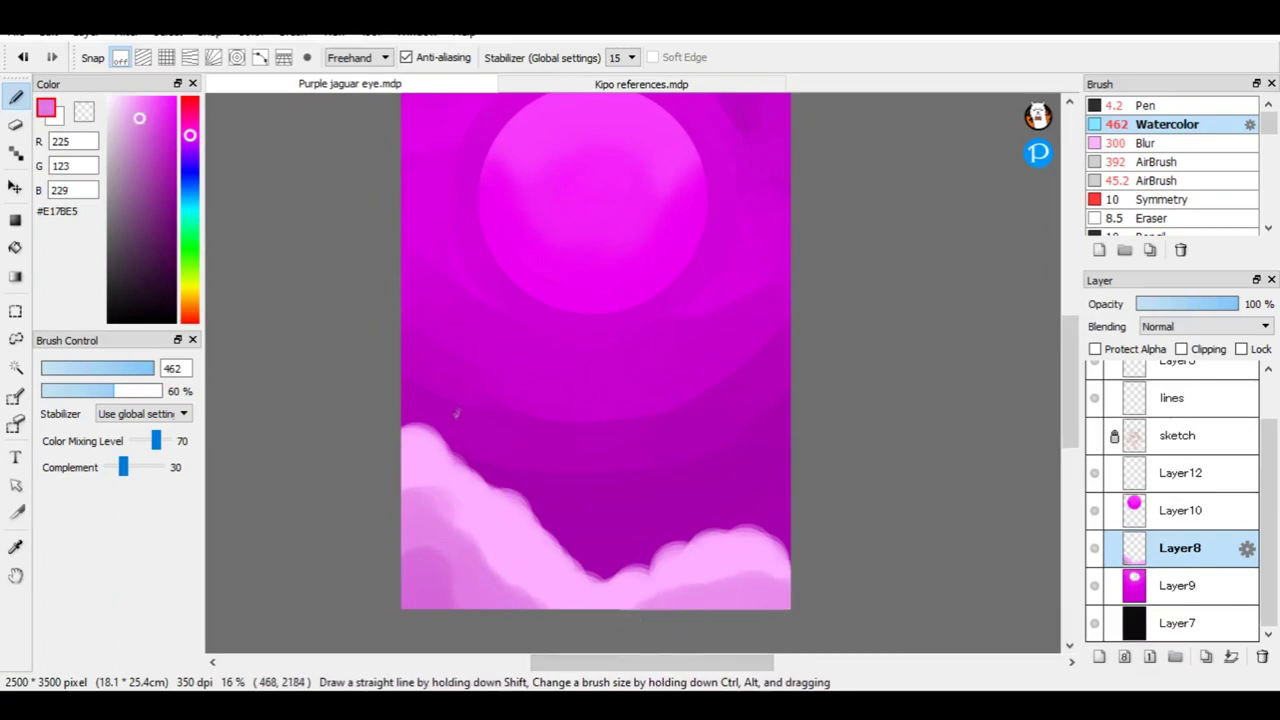
Move Layer8 above the circle layer and paint a #FDAEFF cloud from the canvas's right edge across the circle's lower part.
alt+click(512, 517)
scroll(534, 265, up, 2)
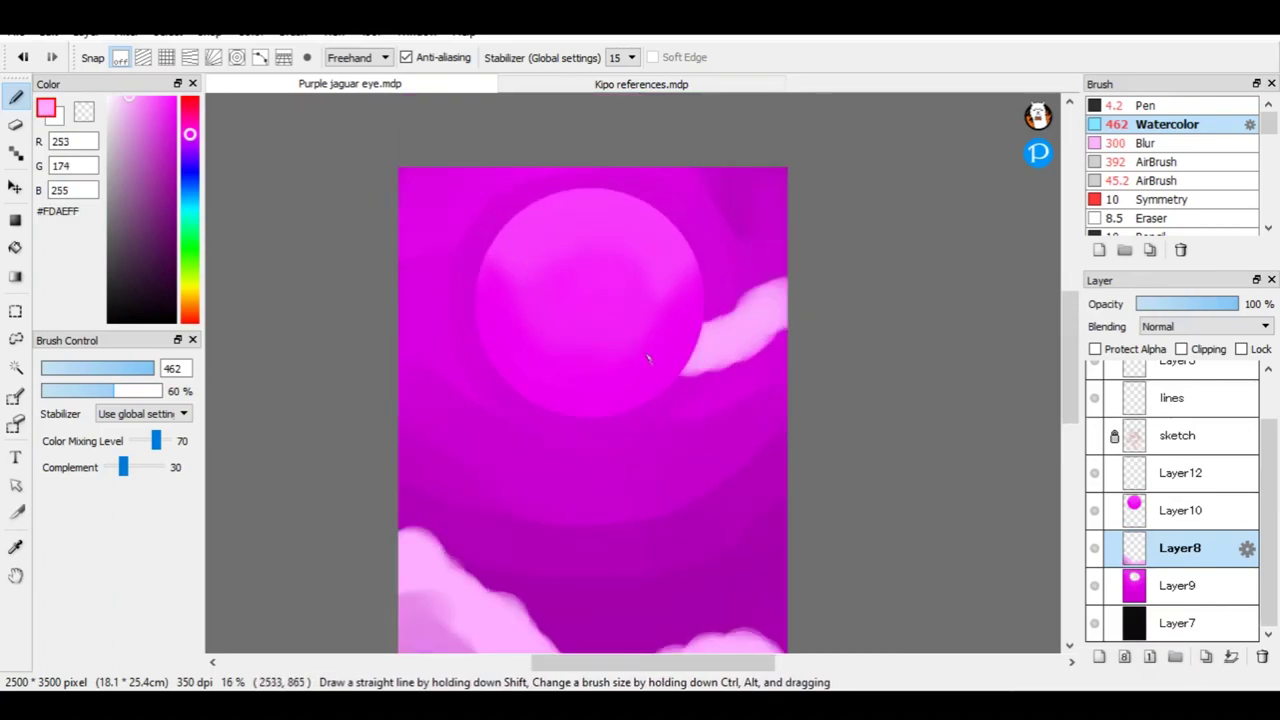
drag(1160, 513, 1160, 505)
mouse_move(780, 300)
mouse_down()
mouse_move(600, 345)
mouse_move(700, 410)
mouse_move(883, 393)
mouse_up()
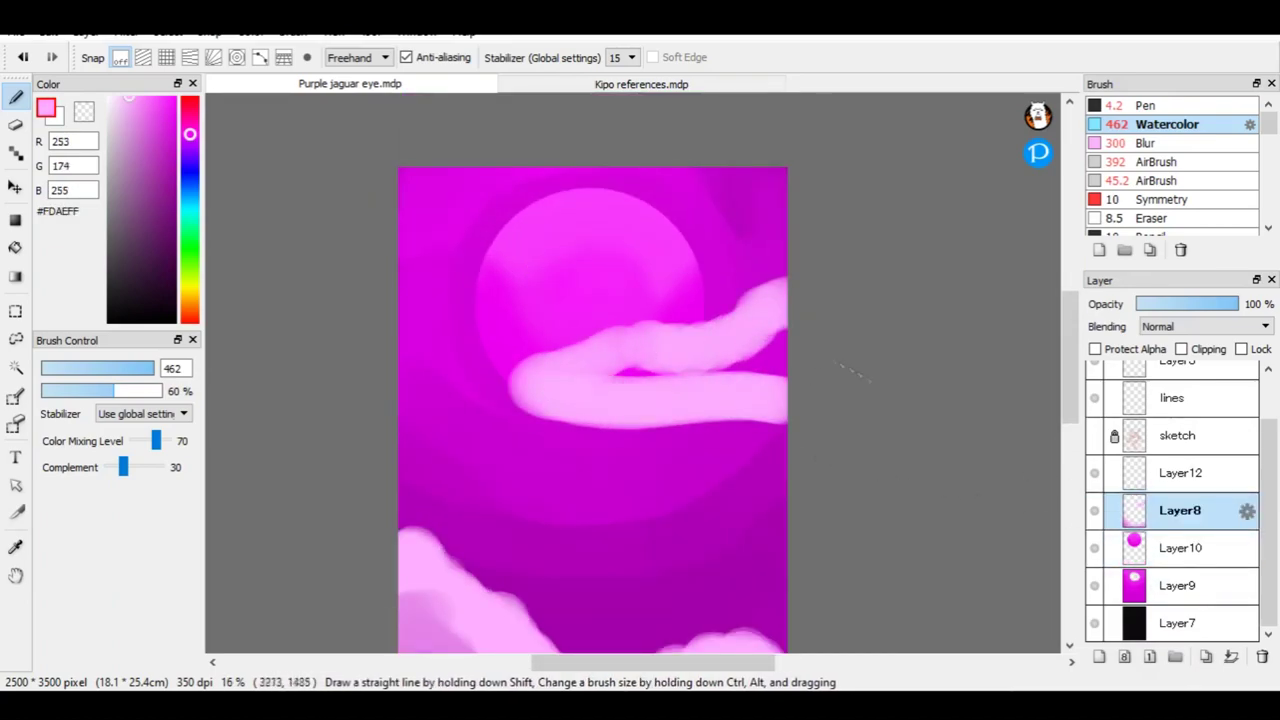
drag(625, 425, 780, 430)
Lasso the cloud crossing the circle and squash it vertically into a flatter band.
key(l)
drag(610, 225, 570, 440)
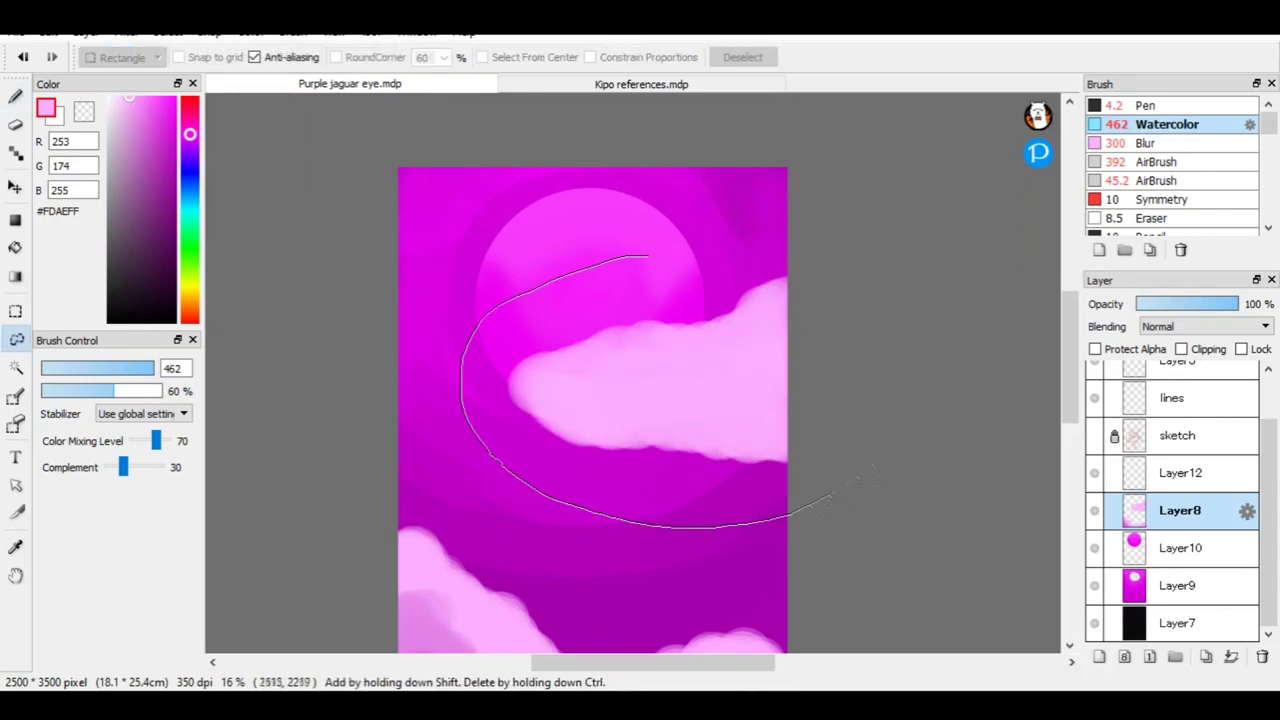
key(ctrl+t)
drag(623, 186, 623, 231)
key(Return)
key(ctrl+z)
key(ctrl+y)
Paste a copy of the flattened cloud, flip it horizontally at the canvas's left edge, and merge it into Layer8.
key(ctrl+c)
key(ctrl+v)
key(ctrl+t)
drag(697, 355, 560, 303)
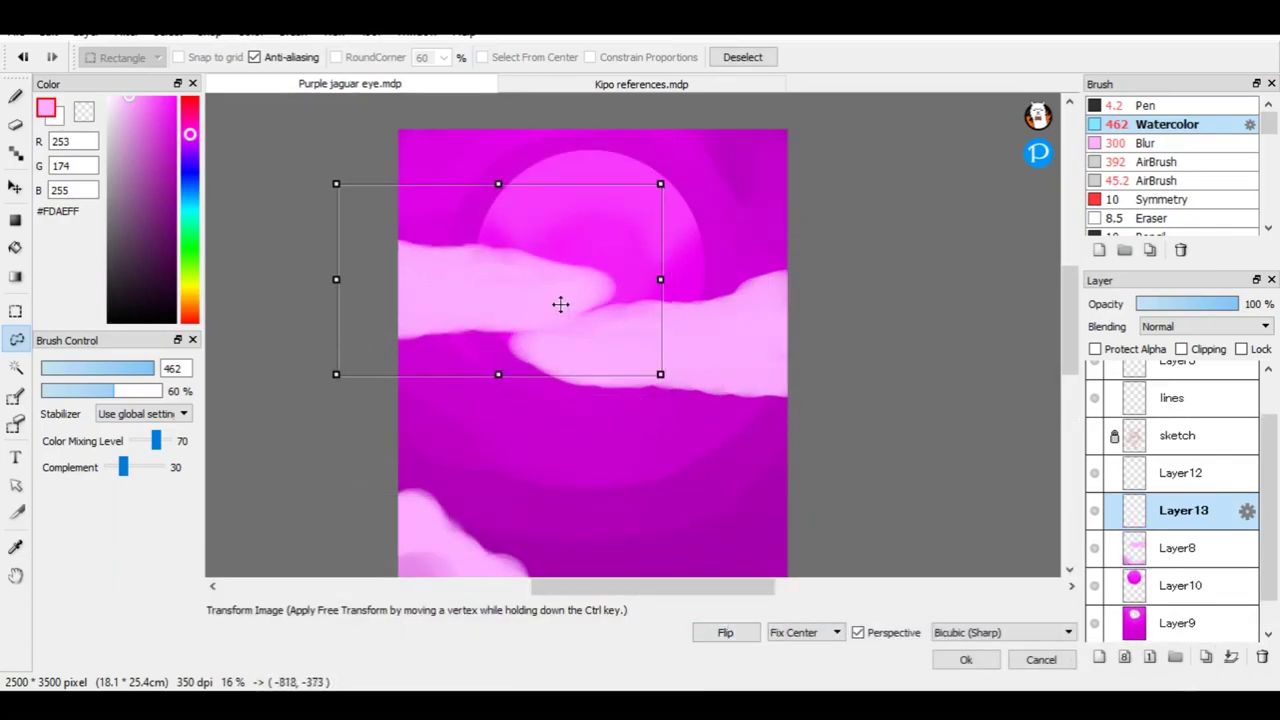
key(Return)
key(ctrl+d)
key(b)
key(ctrl+minus)
key(ctrl+e)
Select Layer8's painted area and shade the cloud band's upper edge with #EE71F2, clearing the selection when done.
key(ctrl+plus)
key(ctrl+plus)
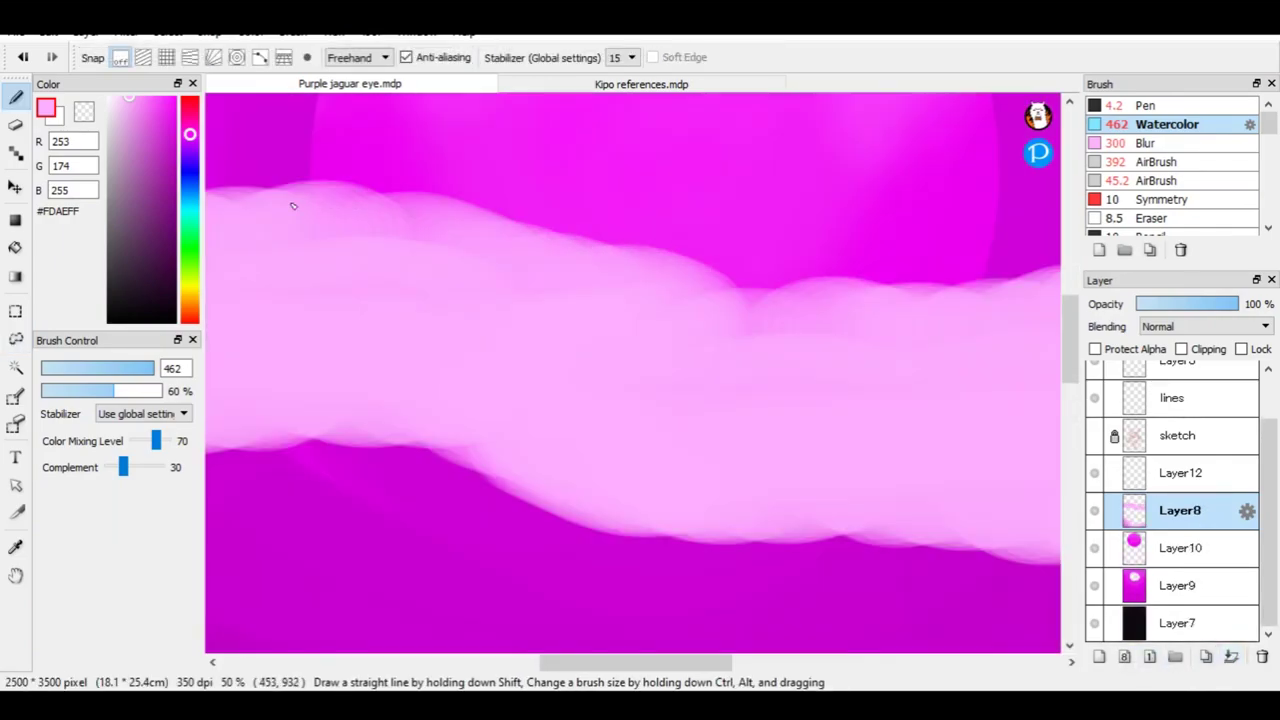
ctrl+click(1133, 511)
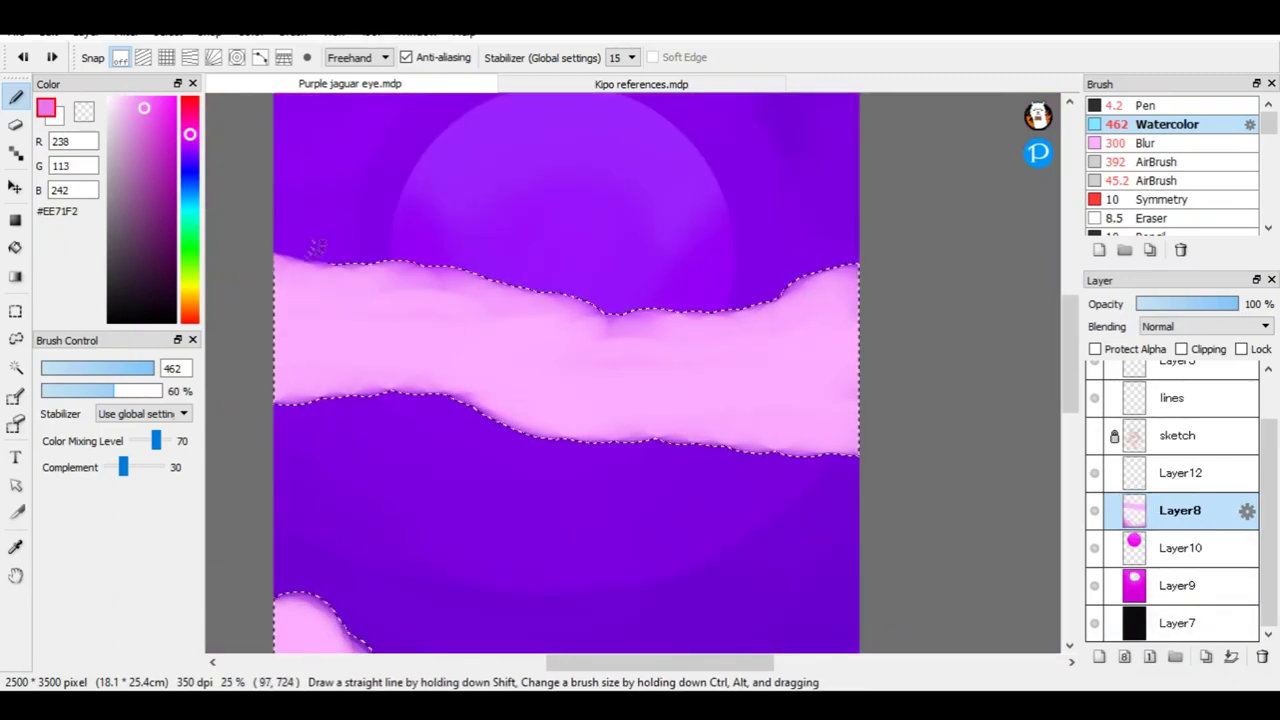
mouse_move(475, 286)
mouse_down()
mouse_move(640, 320)
mouse_move(820, 290)
mouse_move(855, 268)
mouse_up()
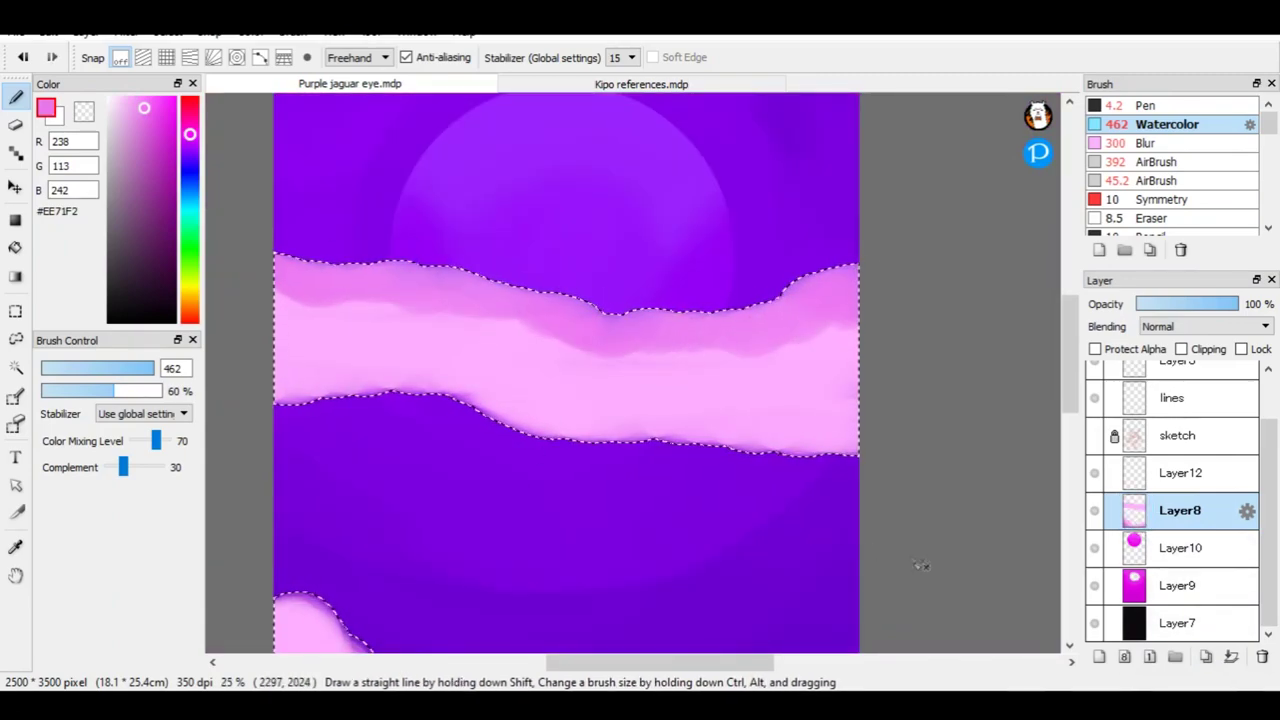
key(ctrl+d)
Try painting a #CD01D5 shade along the cloud band's lower edge.
key(l)
key(b)
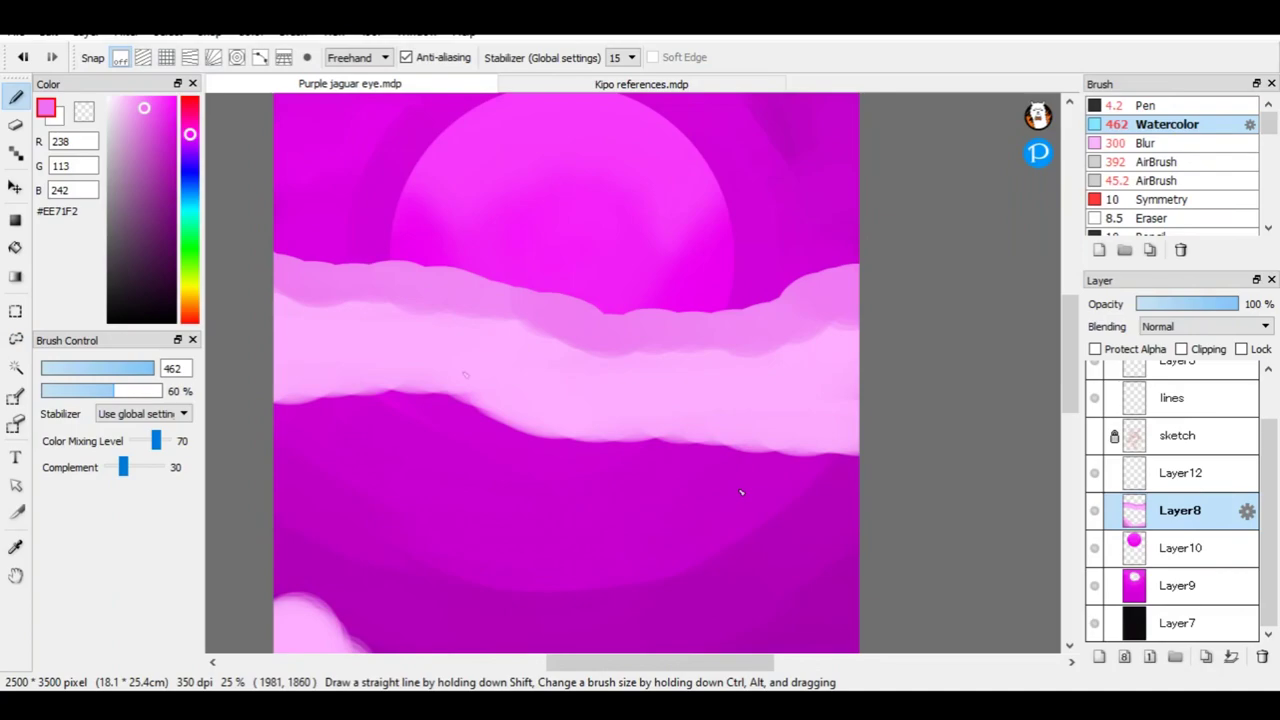
alt+click(741, 492)
mouse_move(300, 403)
mouse_down()
mouse_move(414, 398)
mouse_move(508, 437)
mouse_move(855, 440)
mouse_up()
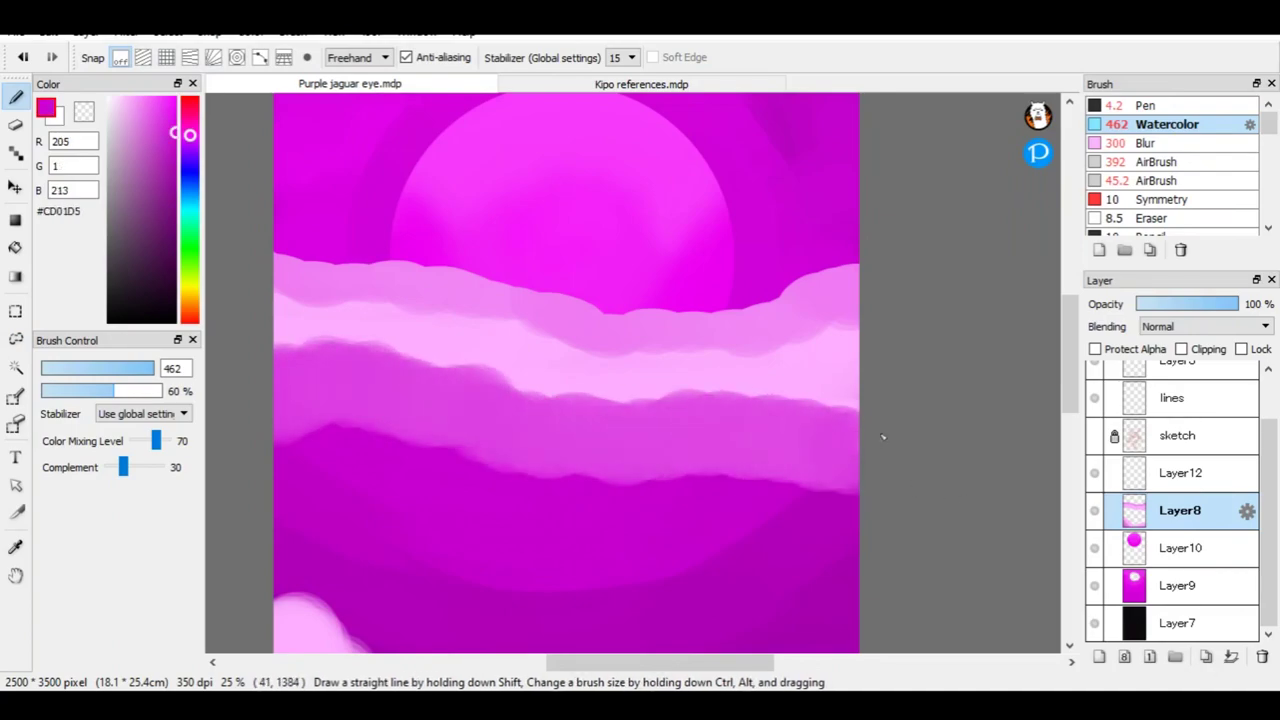
Lower Layer8's opacity and merge Layer8, Layer10 and Layer9 down into Layer7.
scroll(651, 428, down, 2)
scroll(651, 428, up, 1)
drag(1203, 314, 1221, 310)
click(1231, 656)
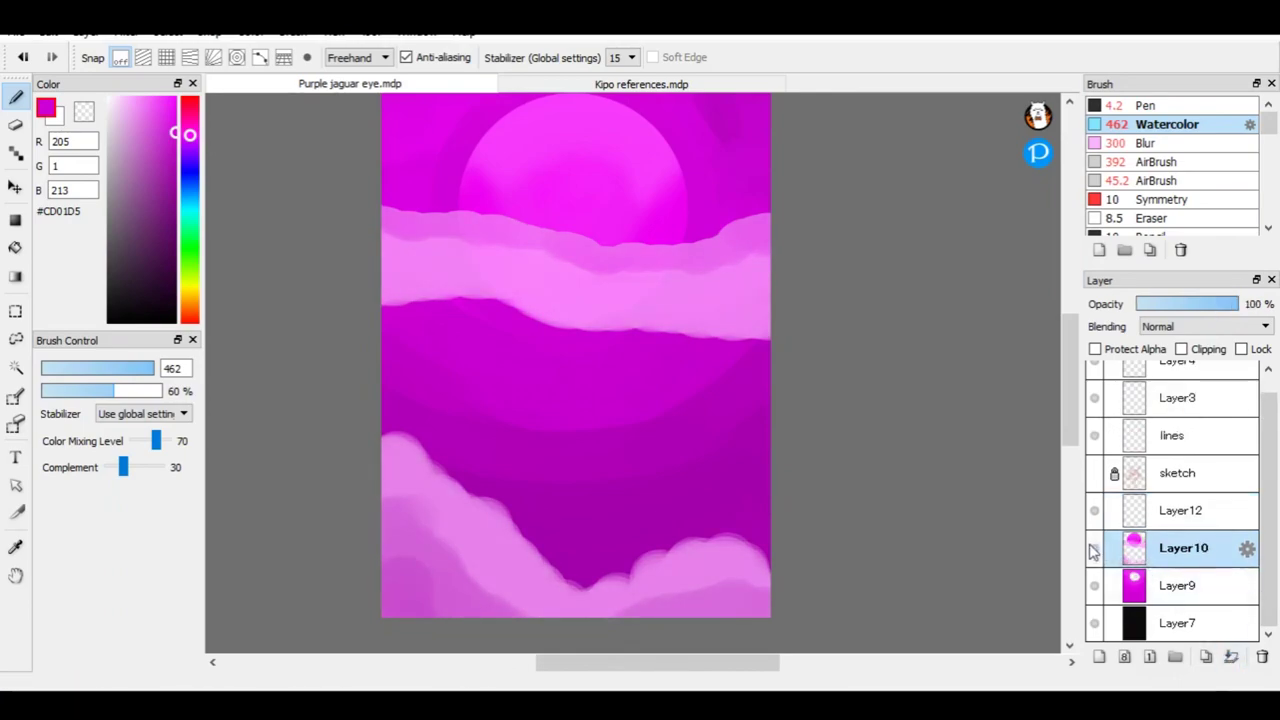
click(1182, 592)
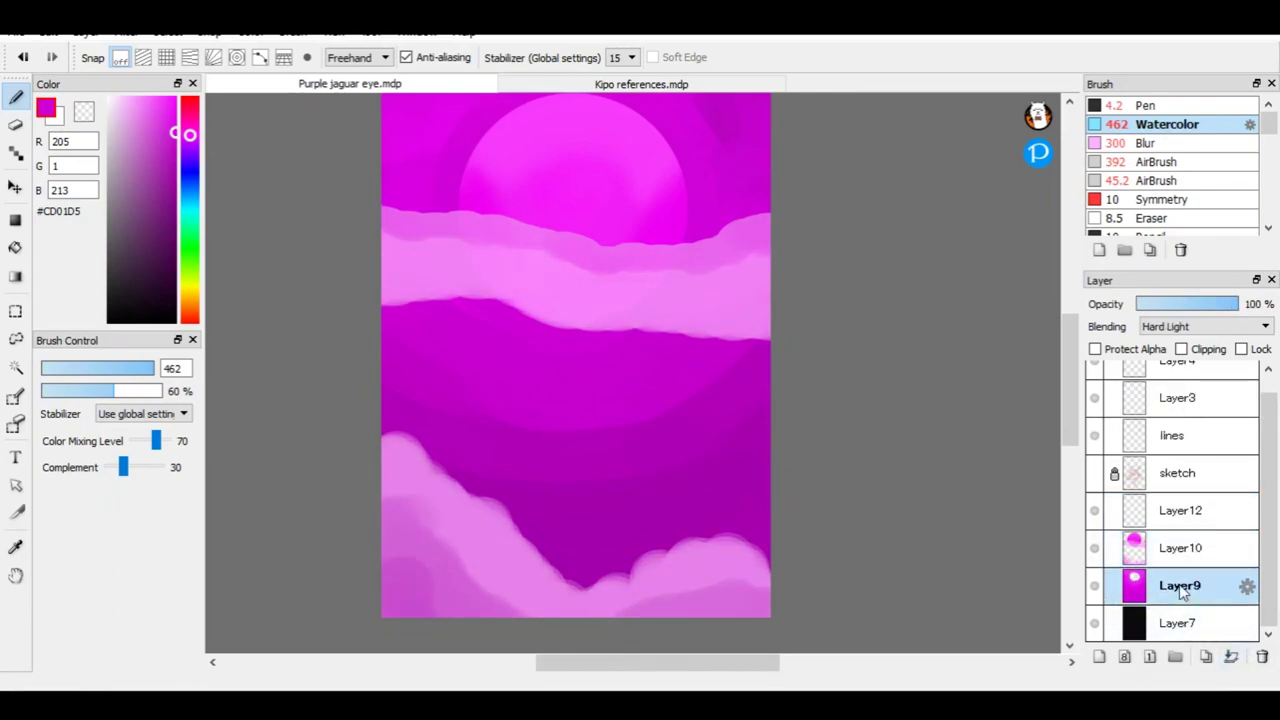
click(1221, 662)
click(1221, 662)
scroll(600, 350, down, 1)
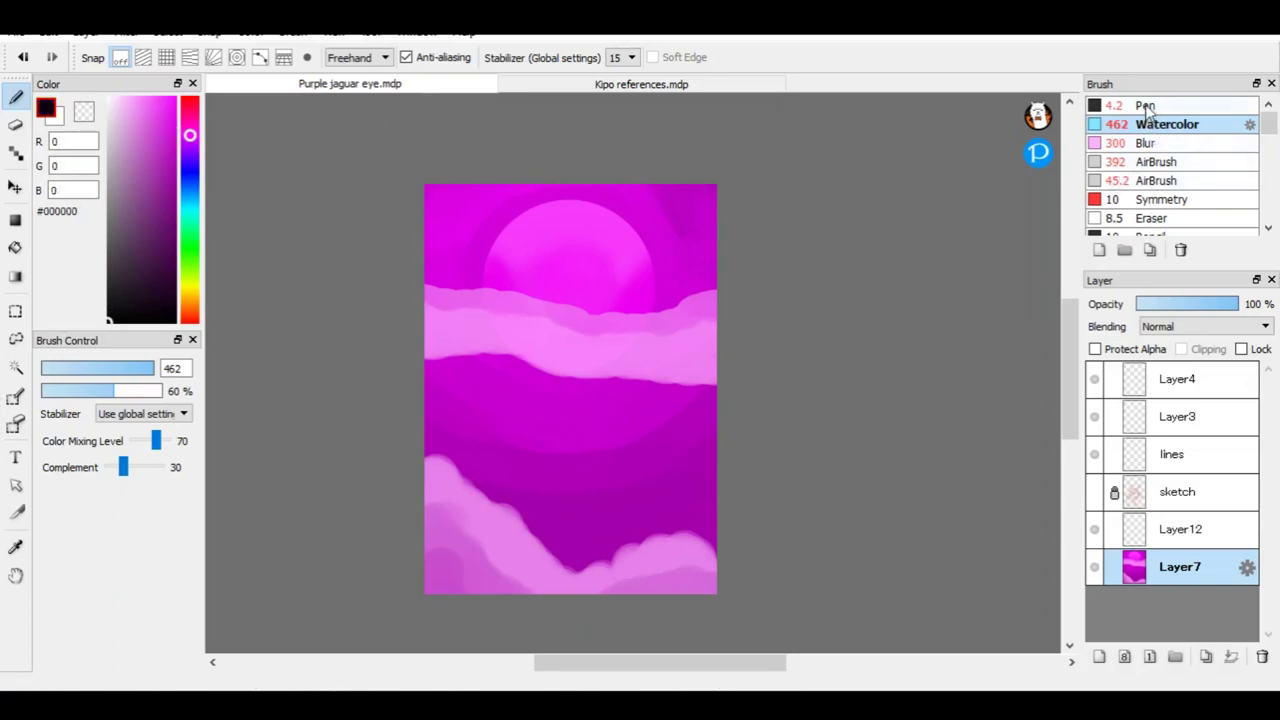
Show the sketch layer, then lock Layer7 and rename it background.
click(1146, 106)
click(1094, 492)
click(1175, 456)
click(1180, 567)
click(1241, 349)
double_click(1180, 567)
text(background)
key(Return)
Add a new layer above Layer12 and activate the lines layer with the 10 px Symmetry brush.
click(1180, 529)
key(ctrl+shift+n)
click(1175, 454)
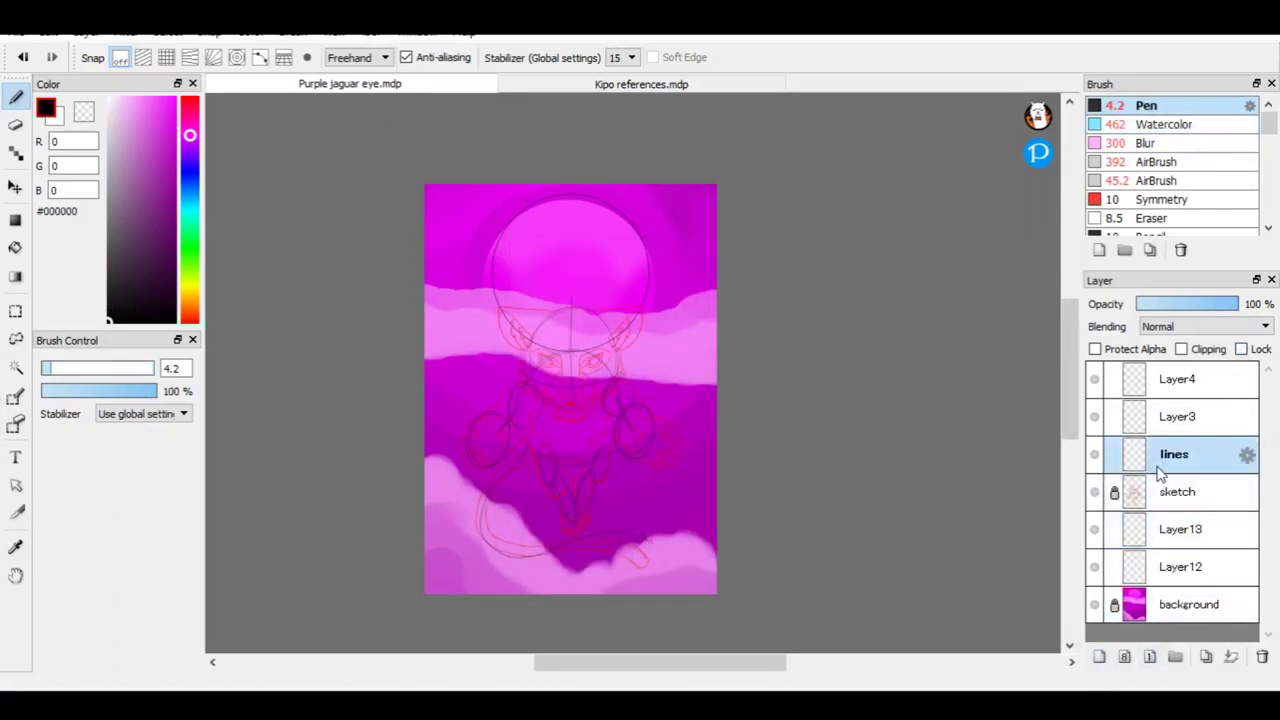
scroll(794, 410, up, 2)
click(1160, 199)
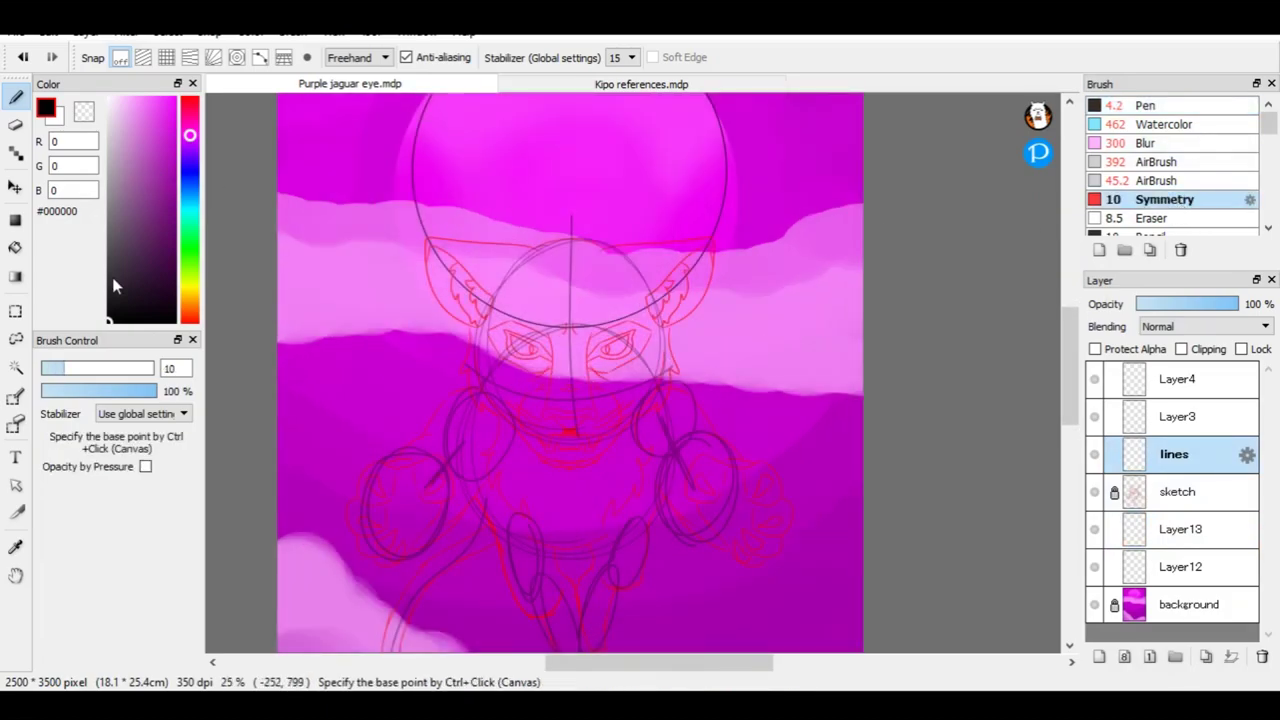
Set the symmetry base point on the face's centre line and ink the nose outline in black.
scroll(546, 362, up, 3)
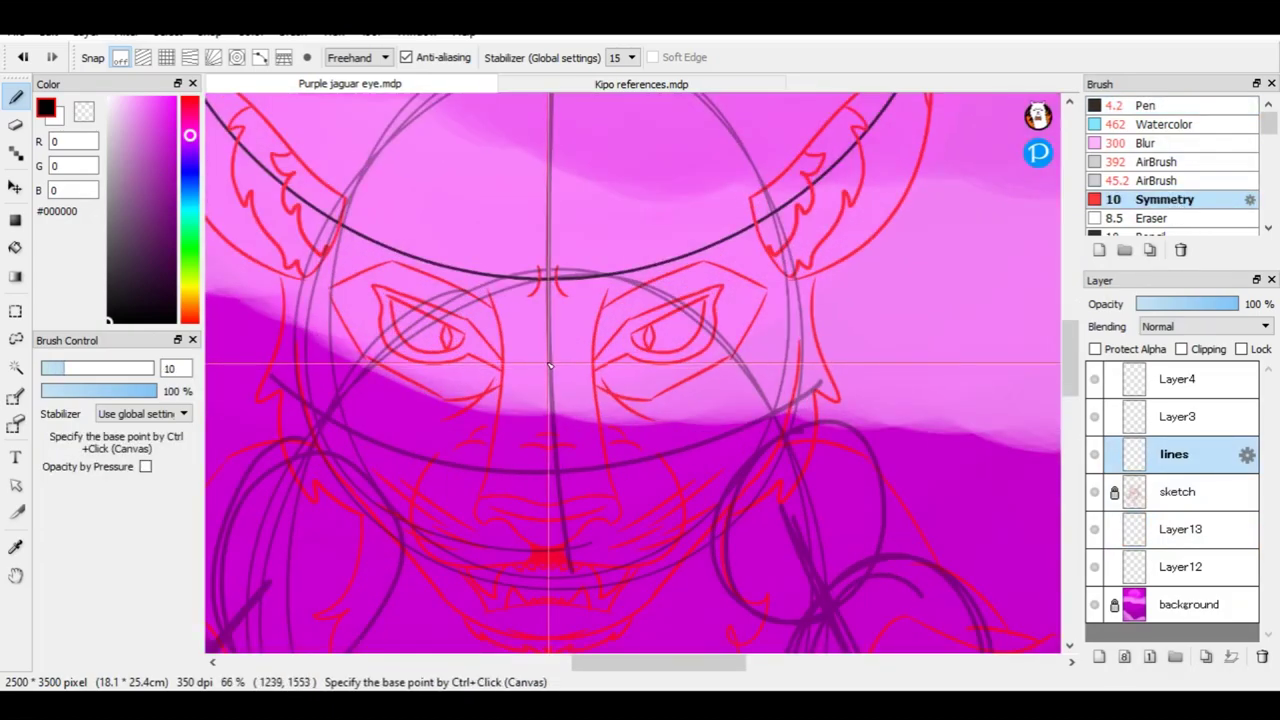
scroll(549, 365, up, 2)
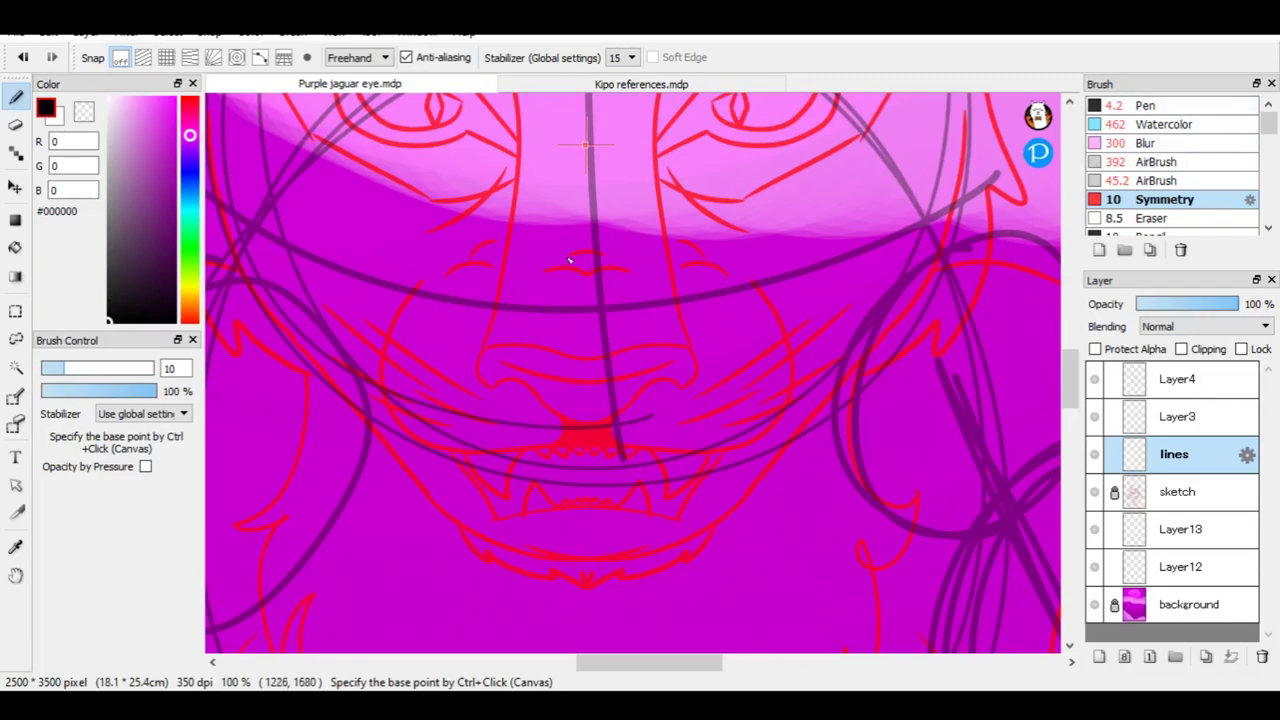
key(ctrl+z)
scroll(329, 354, up, 3)
scroll(316, 445, down, 2)
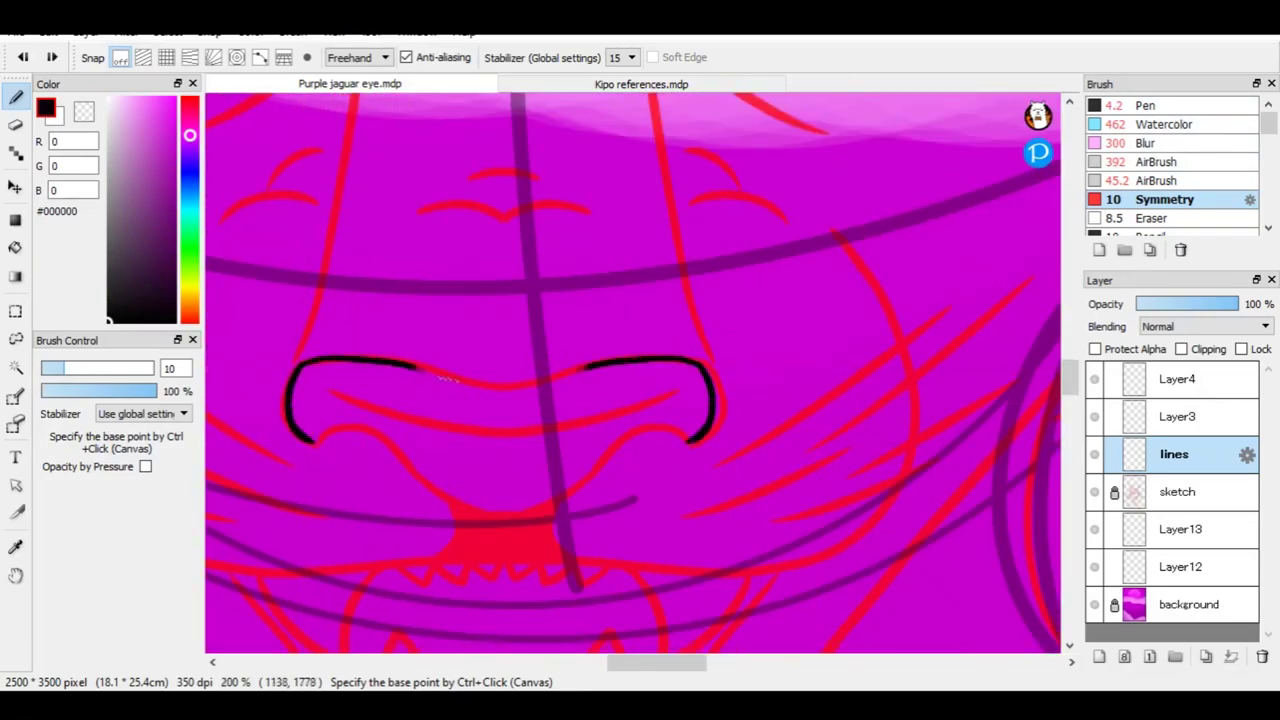
scroll(500, 513, down, 3)
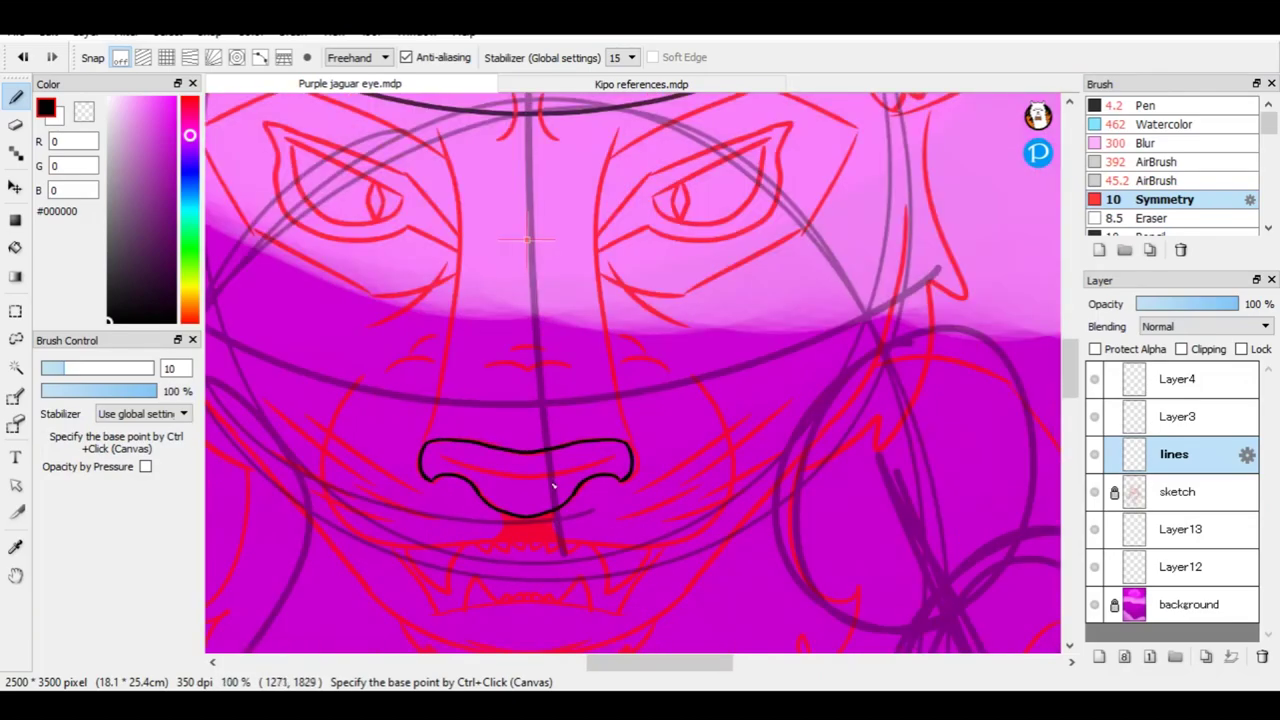
Ink the two long lines of the nose bridge running up from the nose to between the eyes.
scroll(521, 264, up, 2)
drag(404, 445, 372, 574)
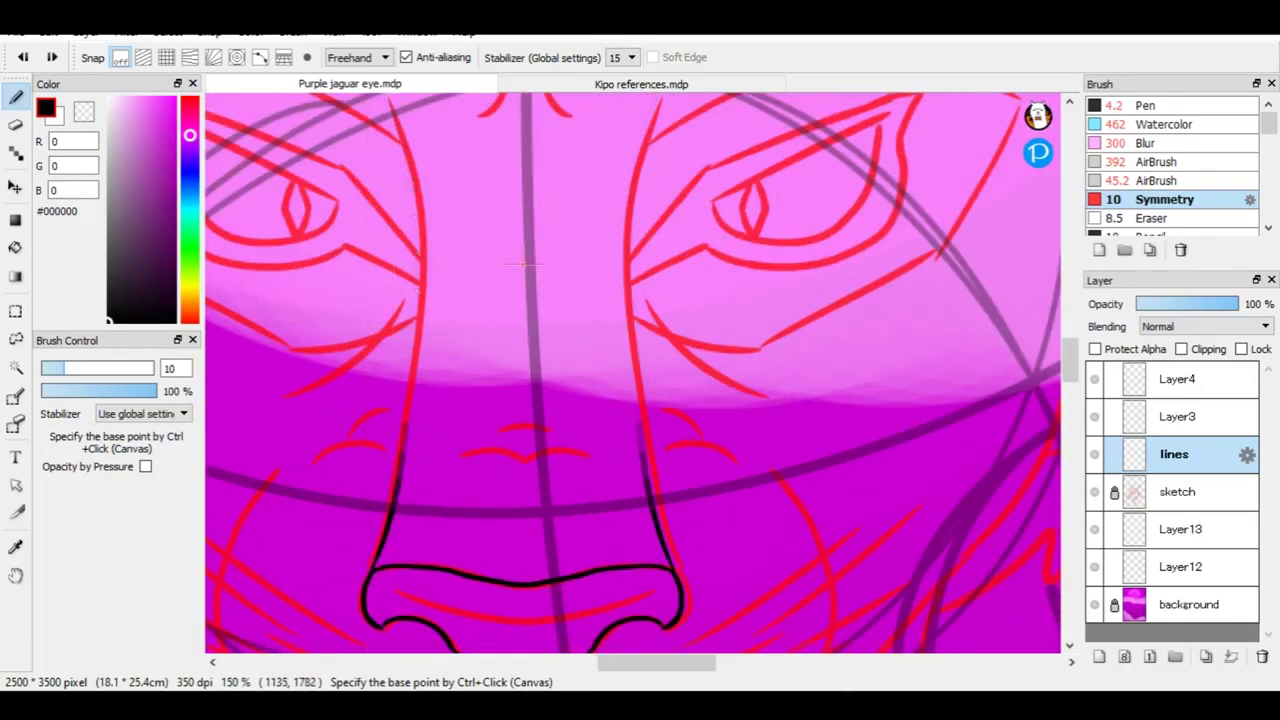
key(ctrl+y)
key(ctrl+z)
key(ctrl+y)
key(ctrl+y)
key(ctrl+z)
key(ctrl+z)
key(ctrl+y)
key(ctrl+y)
Ink the curved line inside the nose, following the sketch.
scroll(603, 500, down, 2)
scroll(603, 500, up, 4)
drag(247, 352, 600, 450)
key(ctrl+z)
key(ctrl+y)
key(ctrl+z)
drag(249, 346, 614, 441)
Ink the rounded muzzle curves on both sides of the nose, redoing the stroke until it fits the sketch.
scroll(614, 441, down, 4)
drag(352, 115, 333, 341)
key(ctrl+z)
key(ctrl+y)
key(ctrl+z)
mouse_move(352, 115)
mouse_down()
mouse_move(414, 355)
mouse_move(307, 268)
mouse_move(575, 355)
mouse_move(333, 341)
mouse_up()
key(ctrl+z)
key(ctrl+y)
key(ctrl+z)
drag(354, 116, 395, 372)
key(ctrl+z)
key(ctrl+y)
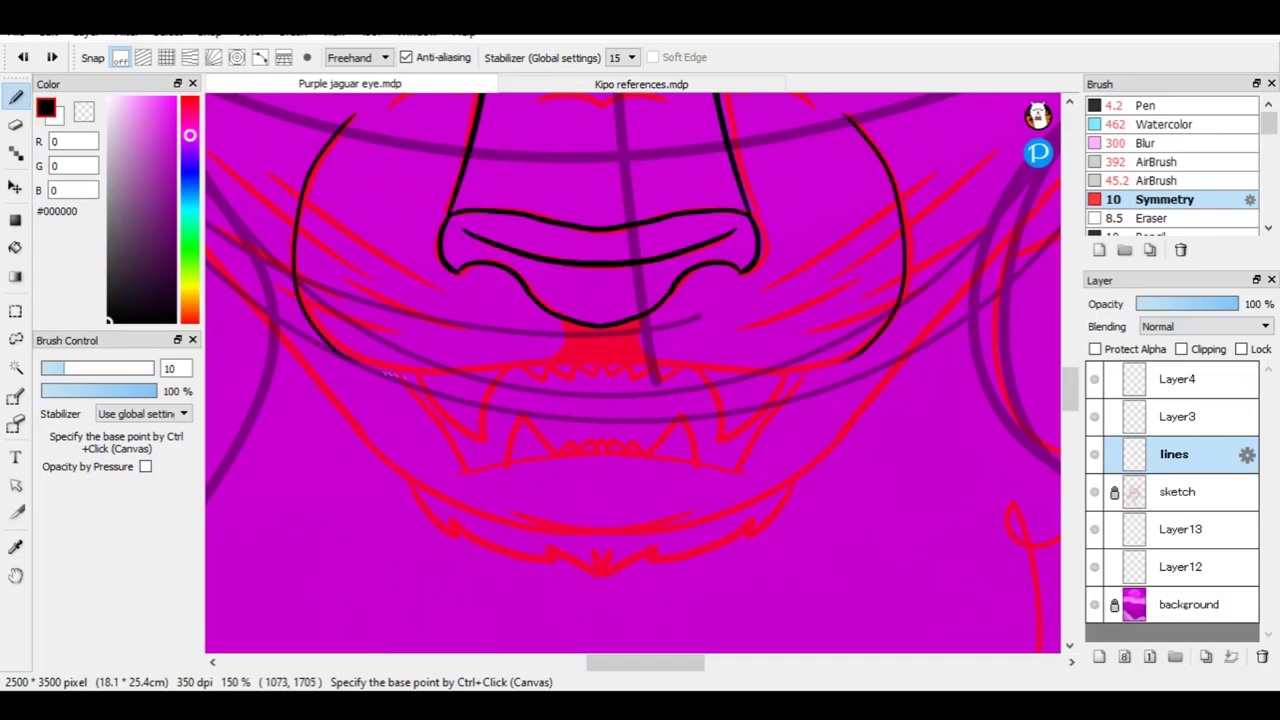
Ink the upper lip line and the two short lines connecting it to the nose.
scroll(584, 346, up, 4)
mouse_move(510, 360)
mouse_down()
mouse_move(490, 475)
mouse_move(640, 455)
mouse_up()
scroll(560, 470, down, 3)
scroll(488, 493, down, 3)
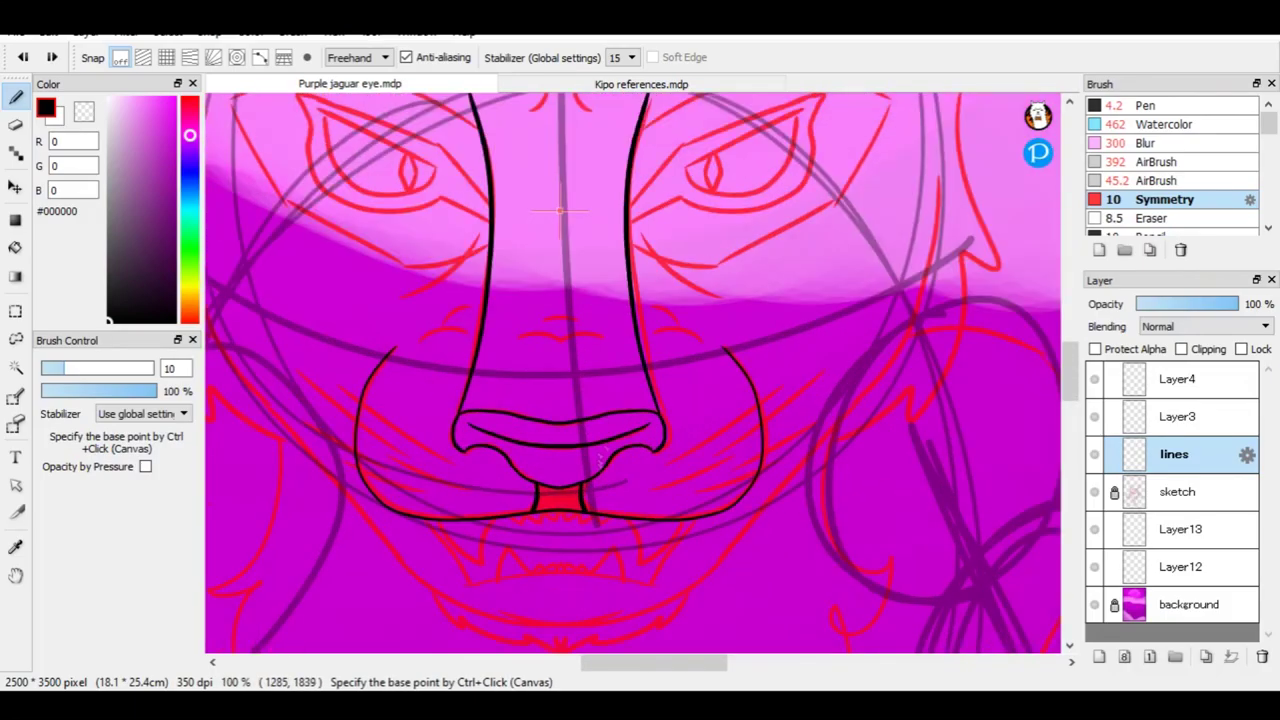
Ink the jaw outline from the cheeks down to the chin.
scroll(586, 371, up, 3)
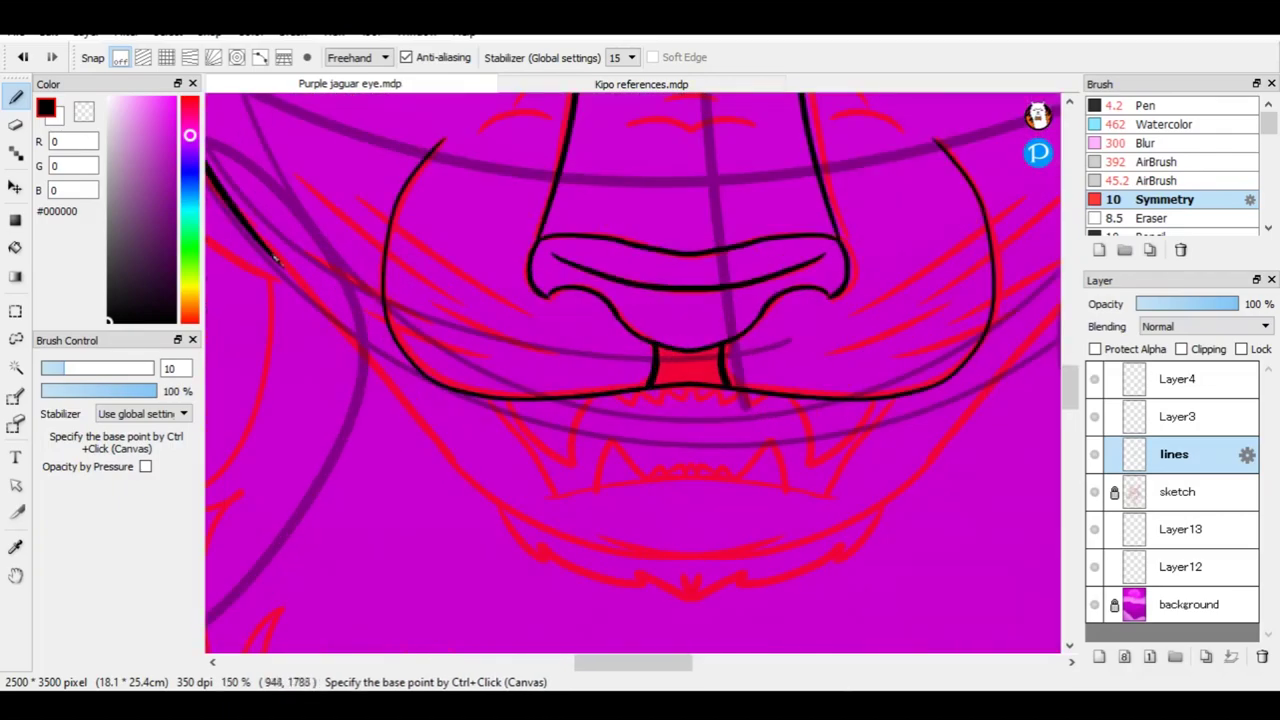
scroll(762, 582, up, 1)
drag(370, 443, 660, 551)
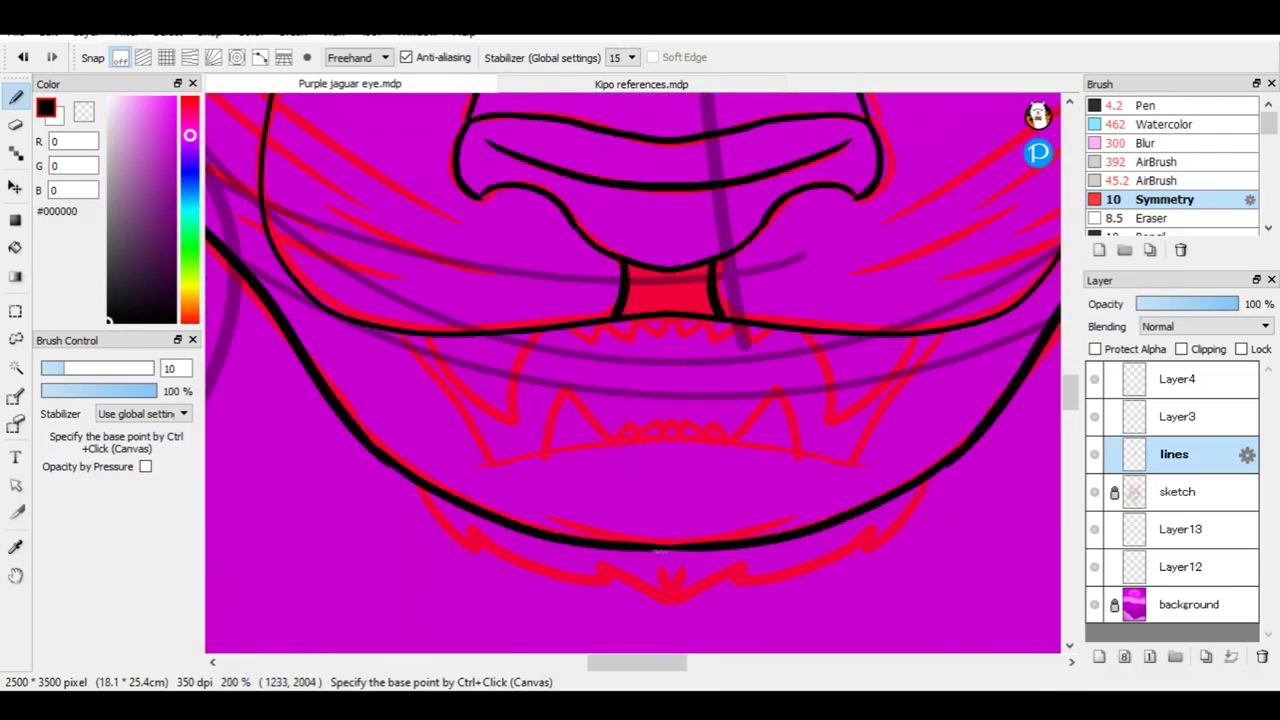
Ink the lower edge of the open mouth.
scroll(846, 495, up, 1)
drag(258, 443, 560, 410)
key(ctrl+z)
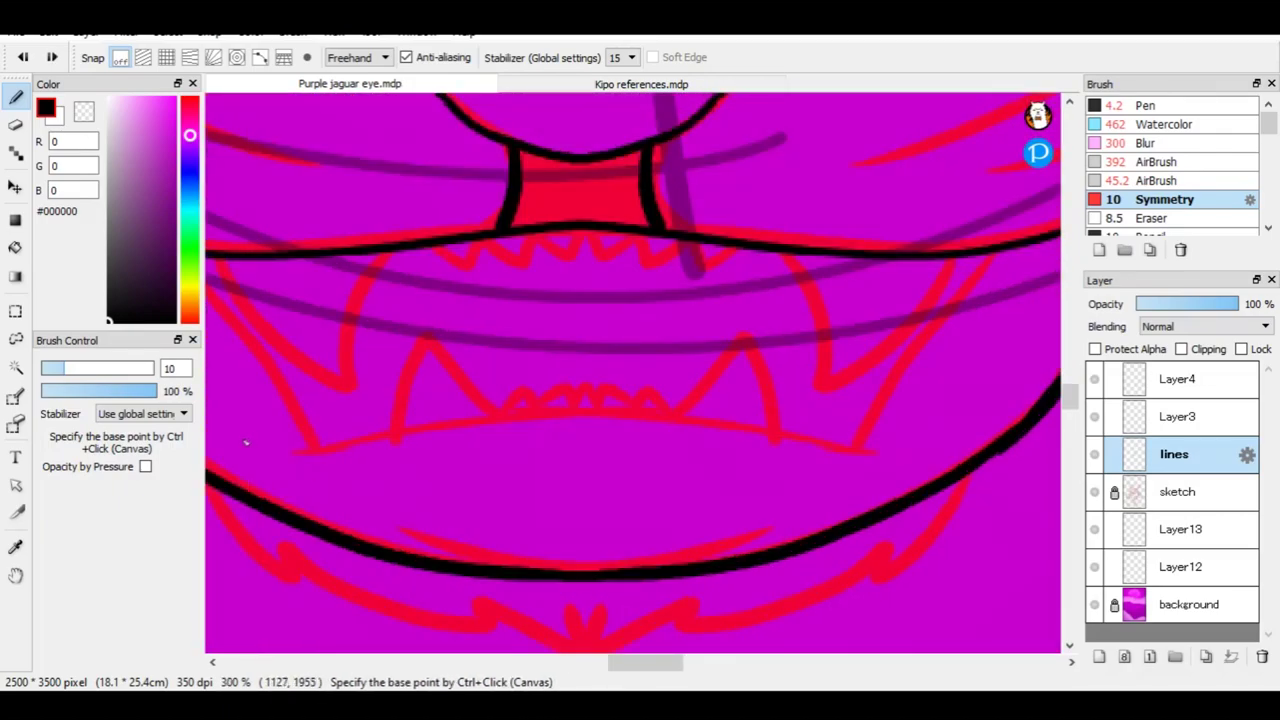
drag(251, 443, 561, 409)
Ink the slanted side edges of the mouth between the upper lip and the mouth's lower edge.
scroll(370, 273, up, 1)
mouse_move(252, 242)
mouse_down()
mouse_move(505, 610)
mouse_move(460, 496)
mouse_move(420, 450)
mouse_move(471, 614)
mouse_move(530, 594)
mouse_move(514, 614)
mouse_up()
key(ctrl+z)
key(ctrl+z)
key(ctrl+z)
key(ctrl+z)
key(ctrl+z)
key(ctrl+z)
mouse_move(238, 237)
mouse_down()
mouse_move(355, 365)
mouse_move(490, 609)
mouse_up()
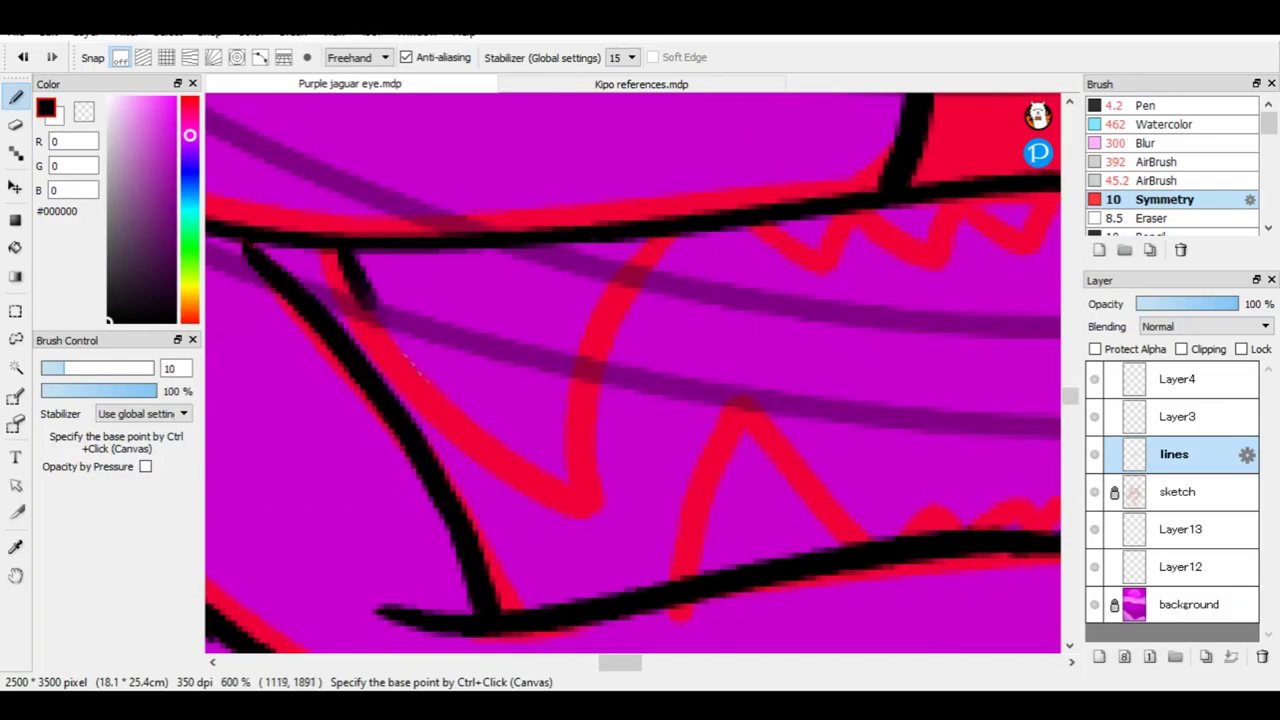
Ink the large upper and lower fangs inside the mouth.
drag(460, 495, 688, 240)
scroll(514, 386, down, 1)
drag(596, 455, 704, 316)
drag(694, 406, 724, 426)
scroll(762, 375, down, 1)
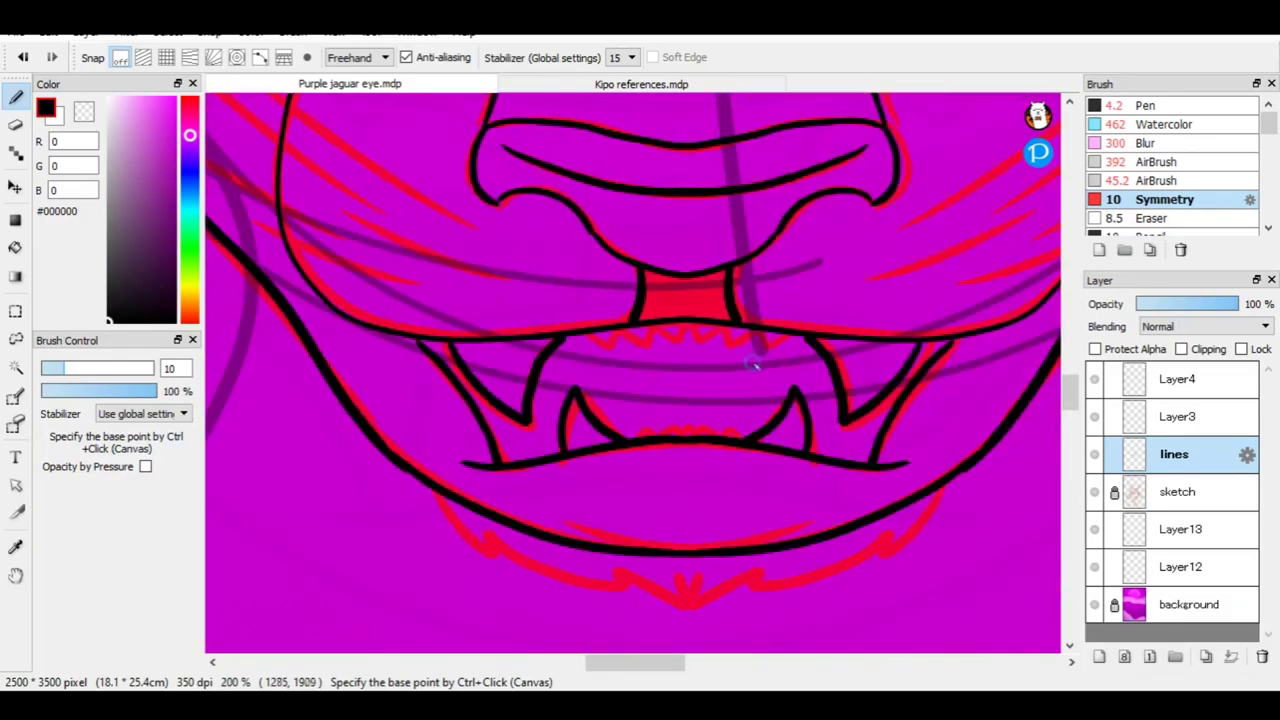
Ink the small upper and lower front teeth between the fangs.
scroll(762, 375, up, 2)
mouse_move(322, 318)
mouse_down()
mouse_move(413, 300)
mouse_move(579, 331)
mouse_move(616, 288)
mouse_up()
mouse_move(448, 618)
mouse_down()
mouse_move(559, 584)
mouse_move(606, 593)
mouse_move(515, 620)
mouse_up()
key(ctrl+z)
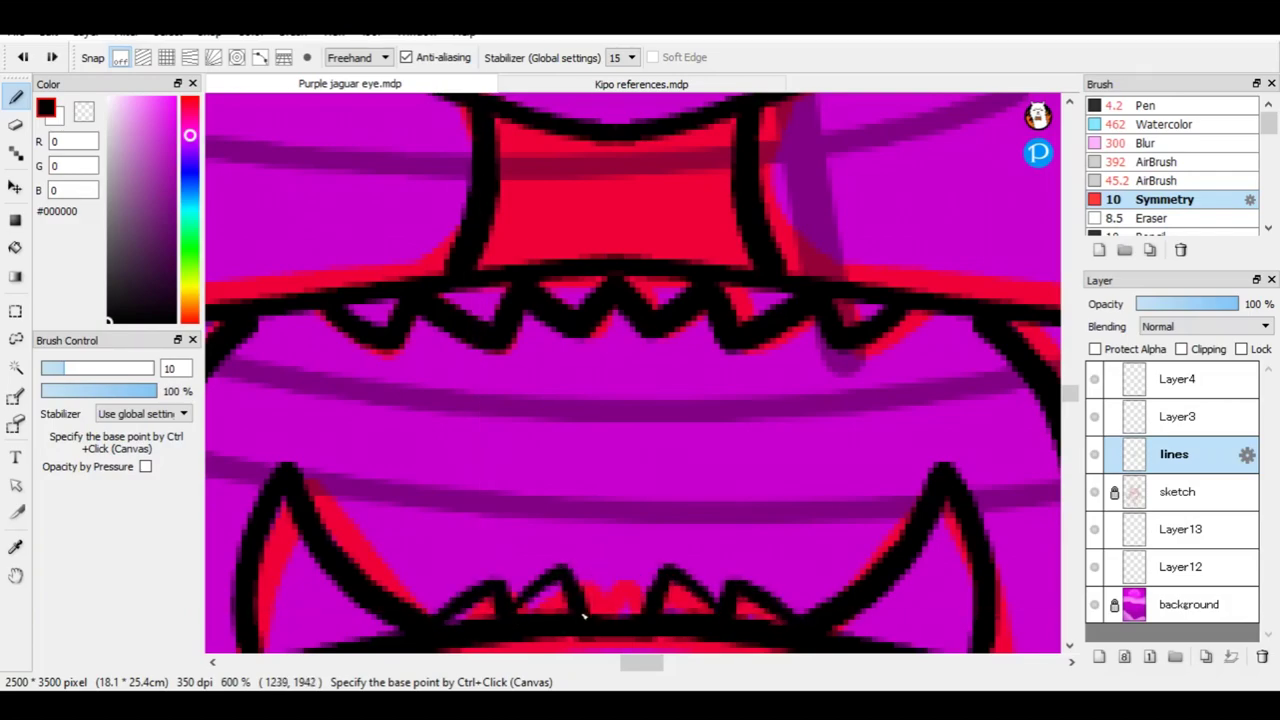
Ink the small wrinkle marks at the centre of the nose bridge.
scroll(628, 530, down, 2)
scroll(634, 150, up, 2)
click(330, 372)
drag(334, 370, 592, 396)
key(ctrl+z)
key(ctrl+y)
drag(480, 274, 590, 244)
Ink the curved wrinkles beside the nose bridge and the two short brow lines on the forehead.
scroll(600, 250, down, 2)
scroll(755, 197, up, 3)
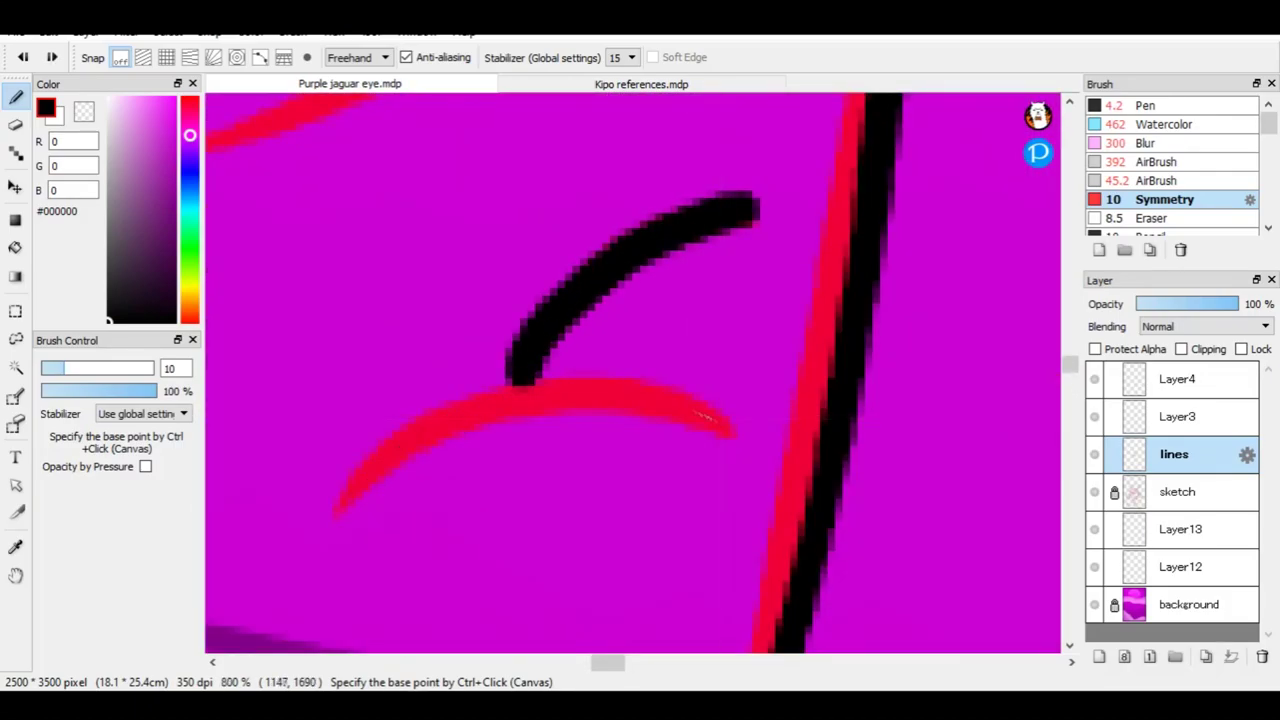
scroll(510, 340, down, 4)
scroll(515, 336, up, 3)
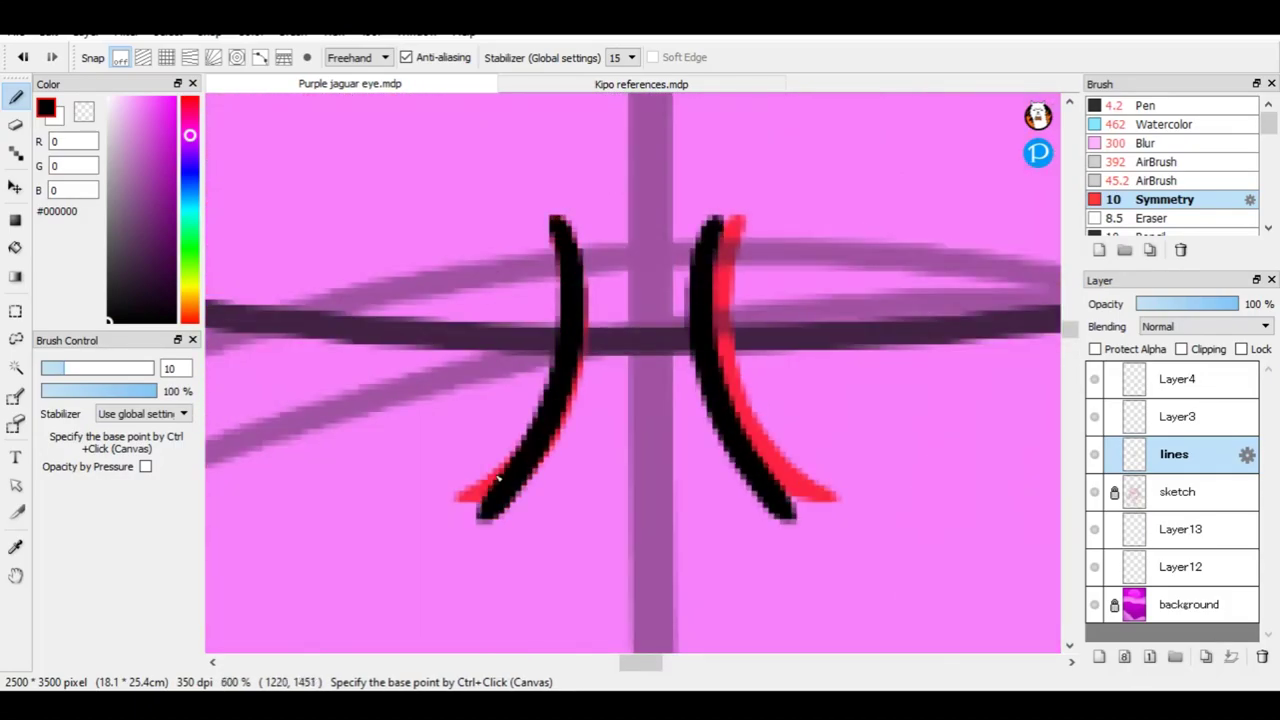
Ink the outer rim and inner outline of the eyes, undoing and redrawing strokes that miss the shape.
scroll(696, 383, down, 2)
mouse_move(256, 452)
mouse_down()
mouse_move(418, 271)
mouse_move(842, 101)
mouse_up()
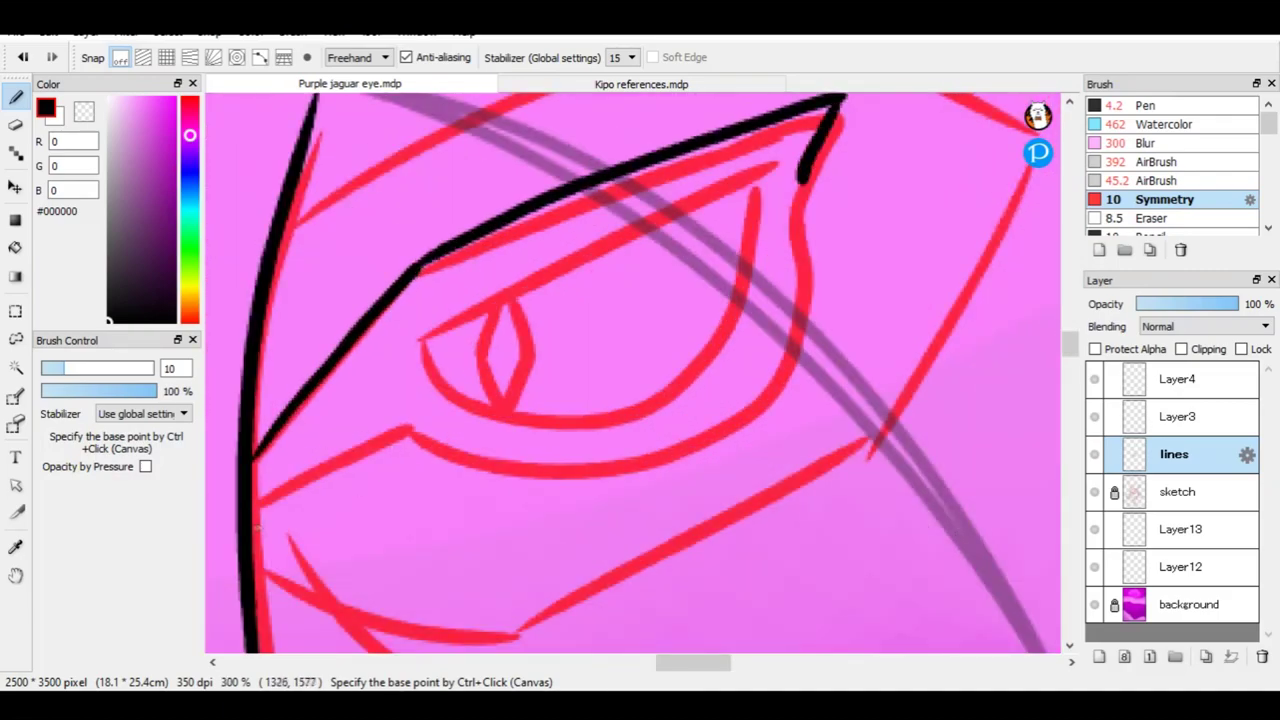
key(ctrl+z)
mouse_move(252, 500)
mouse_down()
mouse_move(376, 462)
mouse_move(836, 185)
mouse_up()
key(ctrl+z)
mouse_move(800, 280)
mouse_down()
mouse_move(370, 462)
mouse_move(806, 232)
mouse_up()
key(ctrl+z)
key(ctrl+z)
mouse_move(365, 462)
mouse_down()
mouse_move(693, 479)
mouse_move(525, 517)
mouse_move(740, 440)
mouse_move(395, 492)
mouse_move(497, 490)
mouse_move(351, 415)
mouse_move(409, 455)
mouse_move(842, 262)
mouse_move(843, 158)
mouse_up()
key(ctrl+z)
Ink the outline of a narrow slit pupil near the inner corner of each eye.
scroll(467, 255, up, 1)
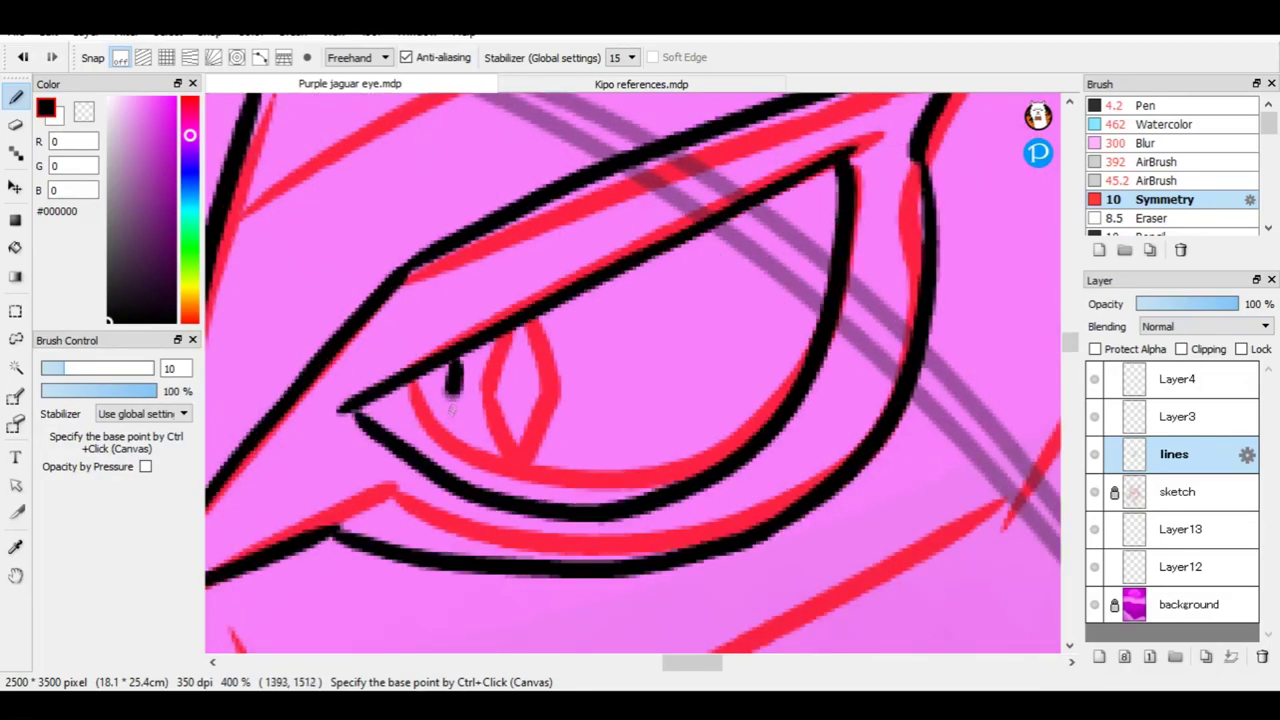
key(ctrl+z)
drag(472, 482, 484, 406)
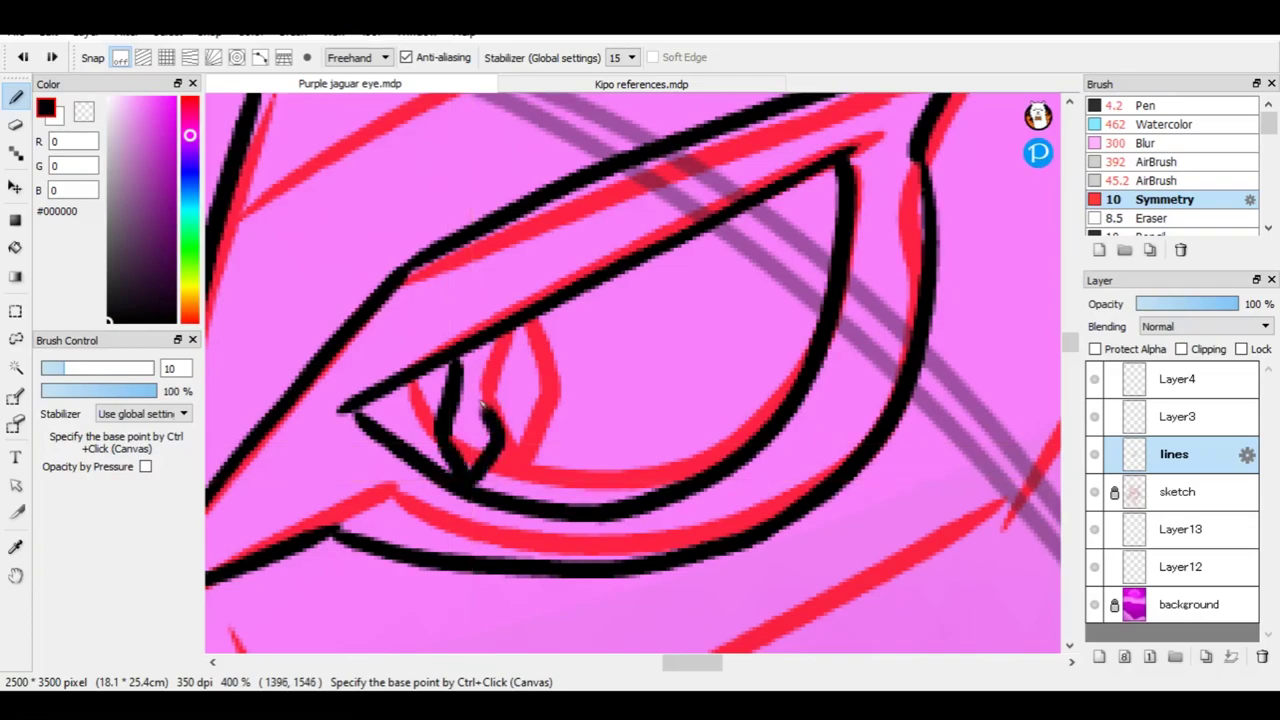
Hide the sketch layer and fill the right-hand eye's pupil with black.
key(g)
scroll(472, 462, up, 5)
scroll(486, 429, down, 4)
click(1095, 492)
click(480, 400)
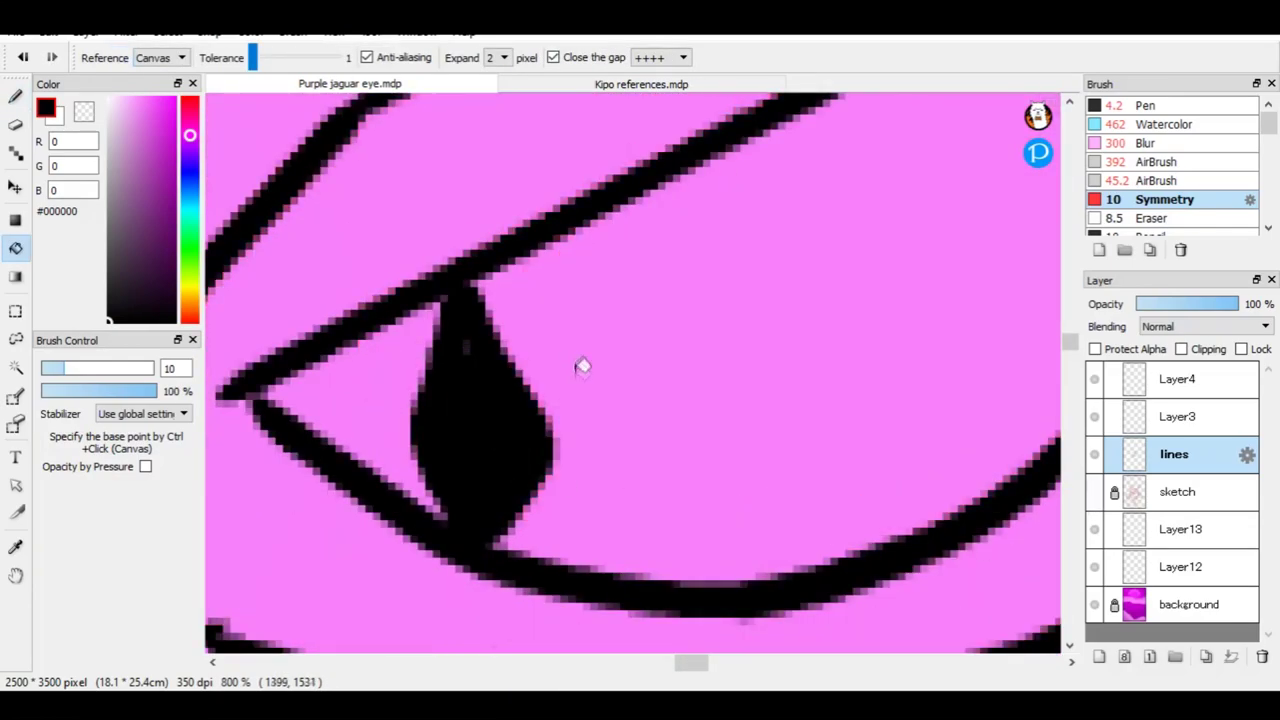
scroll(560, 380, up, 1)
Try filling the rim around the right-hand eye with black.
key(b)
key(g)
scroll(519, 360, down, 5)
Hide the background layer and fill the left-hand eye's pupil with black.
click(1095, 604)
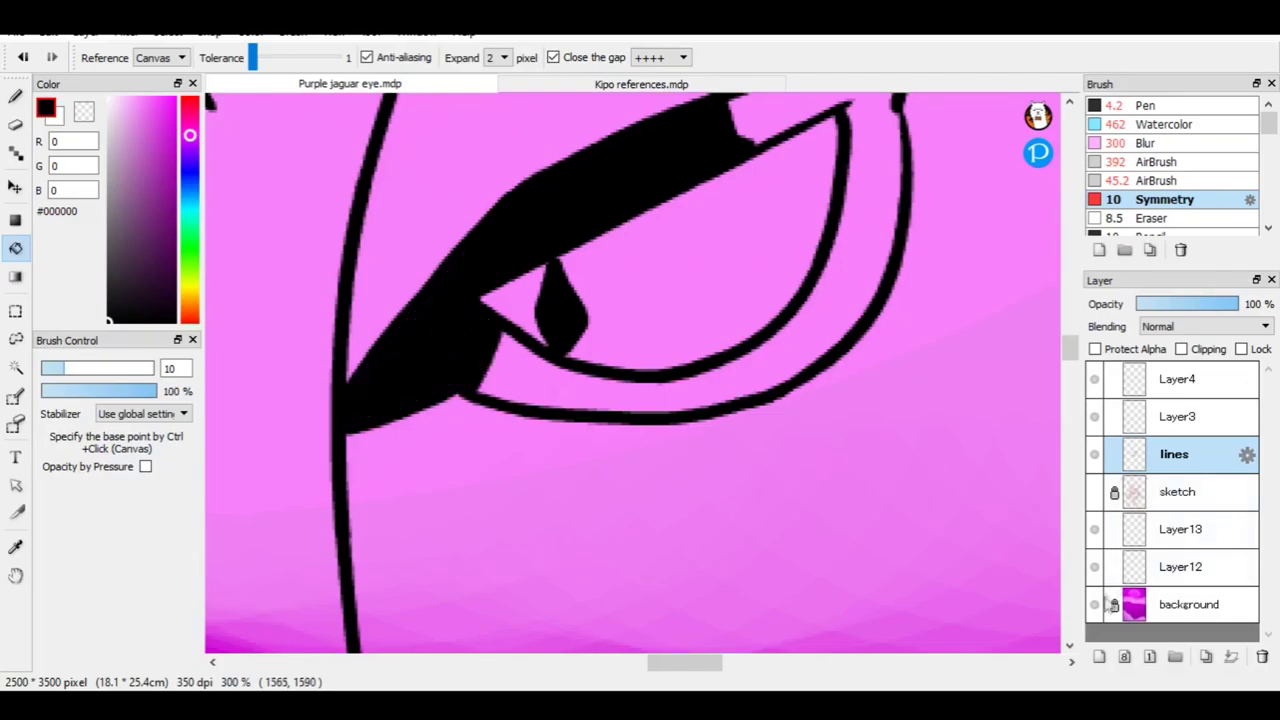
scroll(829, 363, down, 1)
scroll(1021, 563, up, 2)
scroll(703, 177, down, 3)
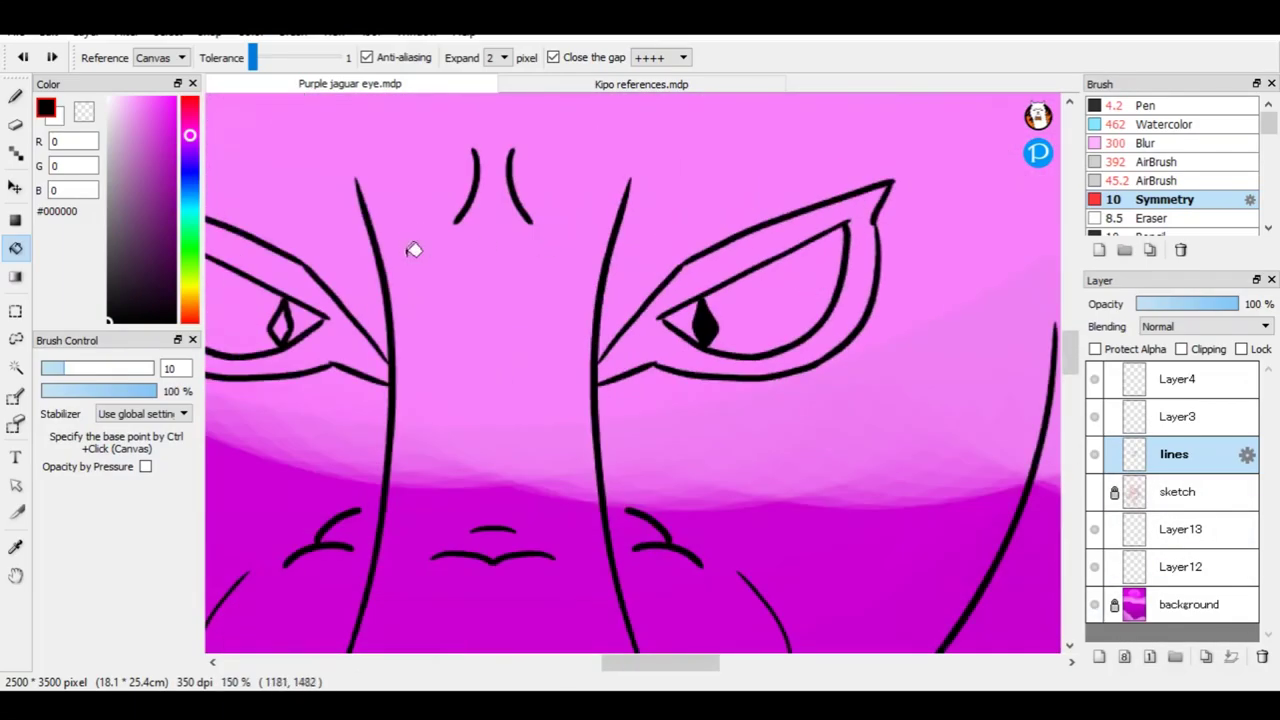
scroll(443, 380, up, 6)
click(435, 378)
key(b)
scroll(700, 400, down, 8)
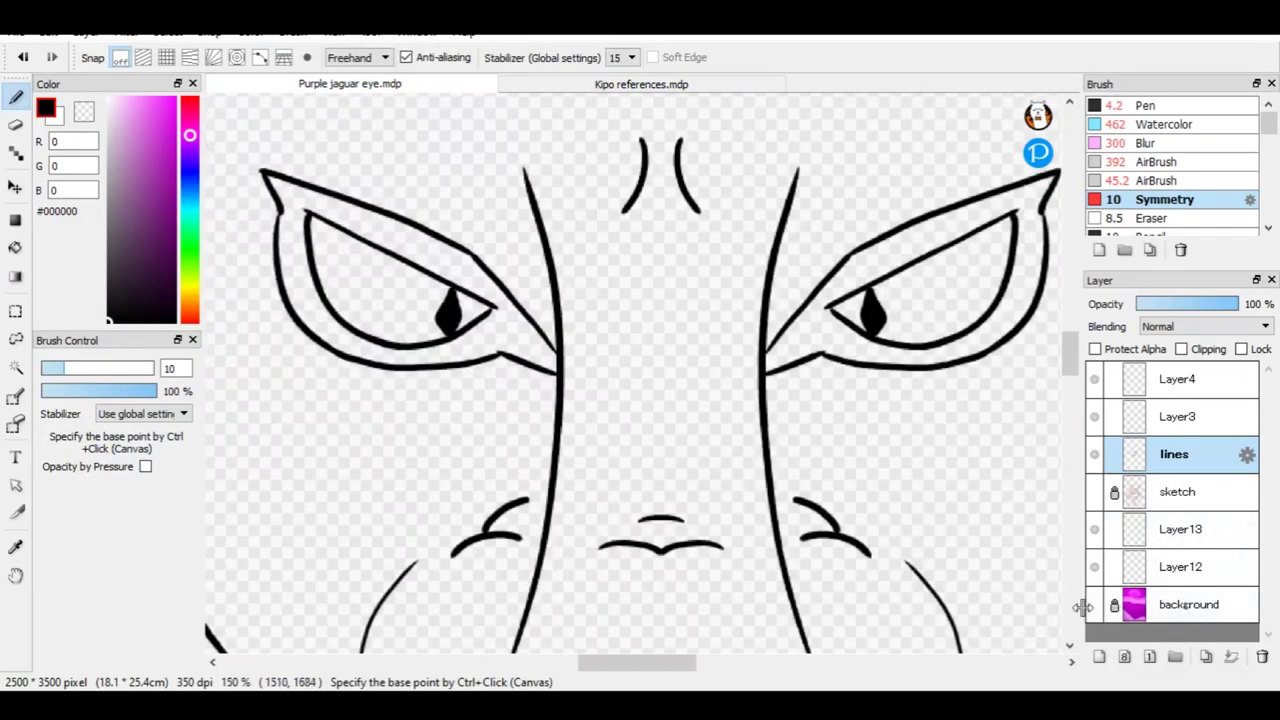
Make the background and sketch layers visible again for inking the marks below the eyes.
click(1095, 604)
click(1095, 492)
scroll(678, 351, up, 3)
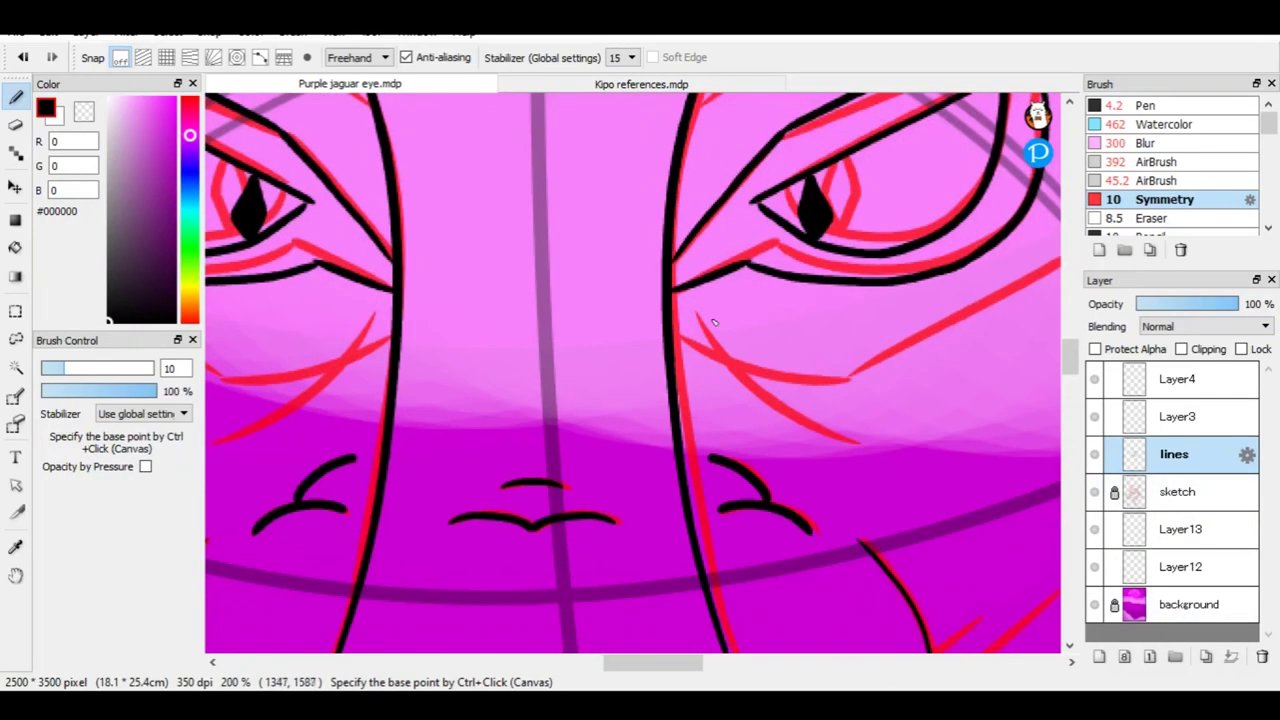
Draw five tapering whiskers on each cheek over the sketch with the Symmetry brush in light grey #E7E7E7.
scroll(672, 447, down, 1)
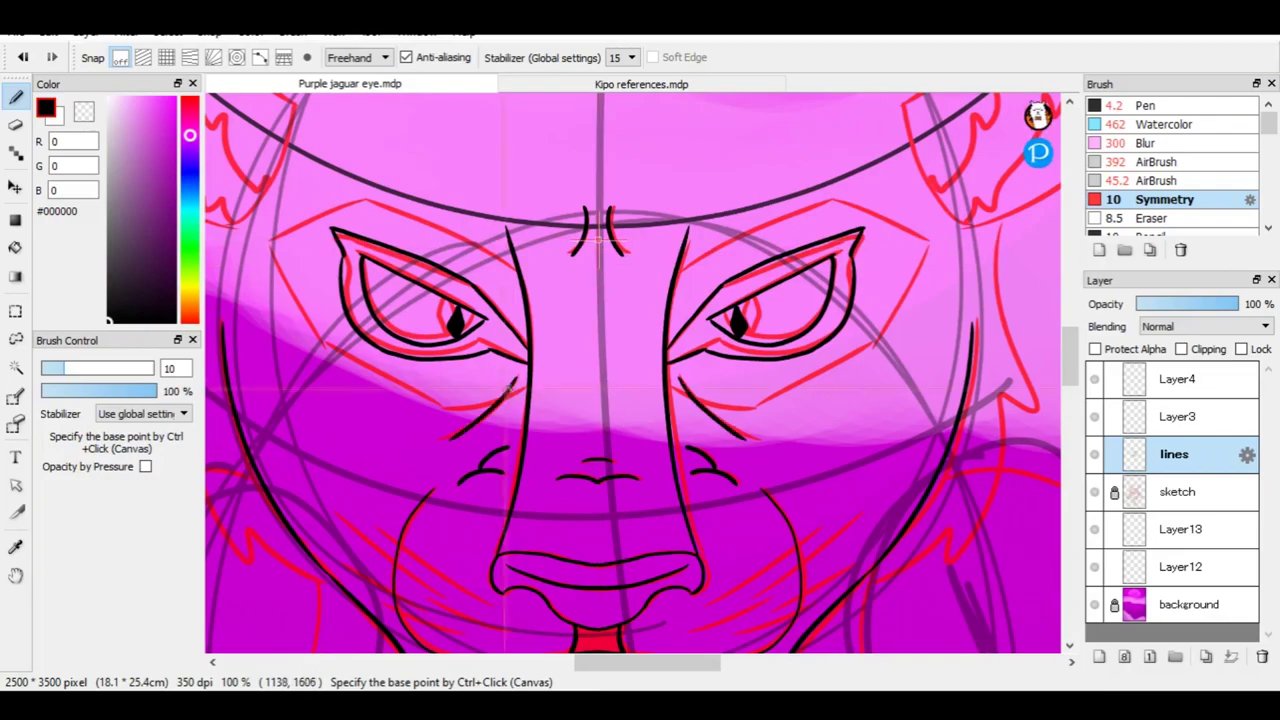
scroll(510, 385, up, 2)
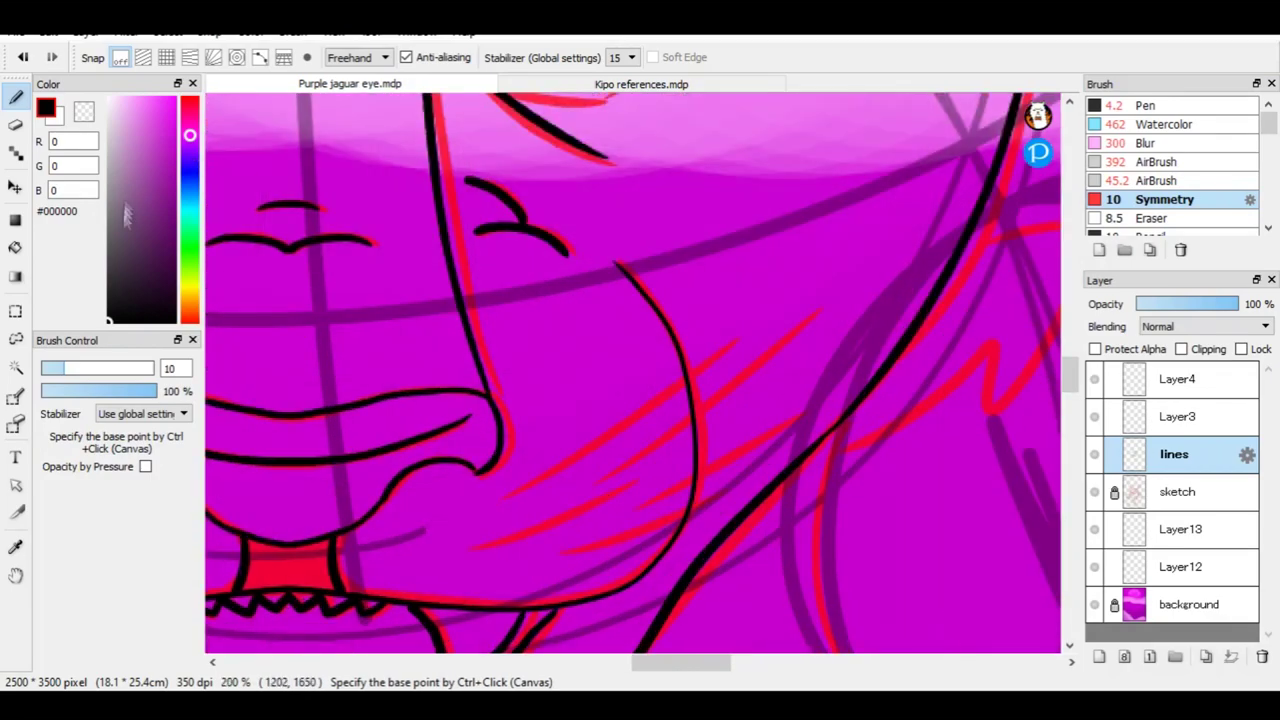
drag(531, 489, 736, 337)
drag(615, 470, 813, 313)
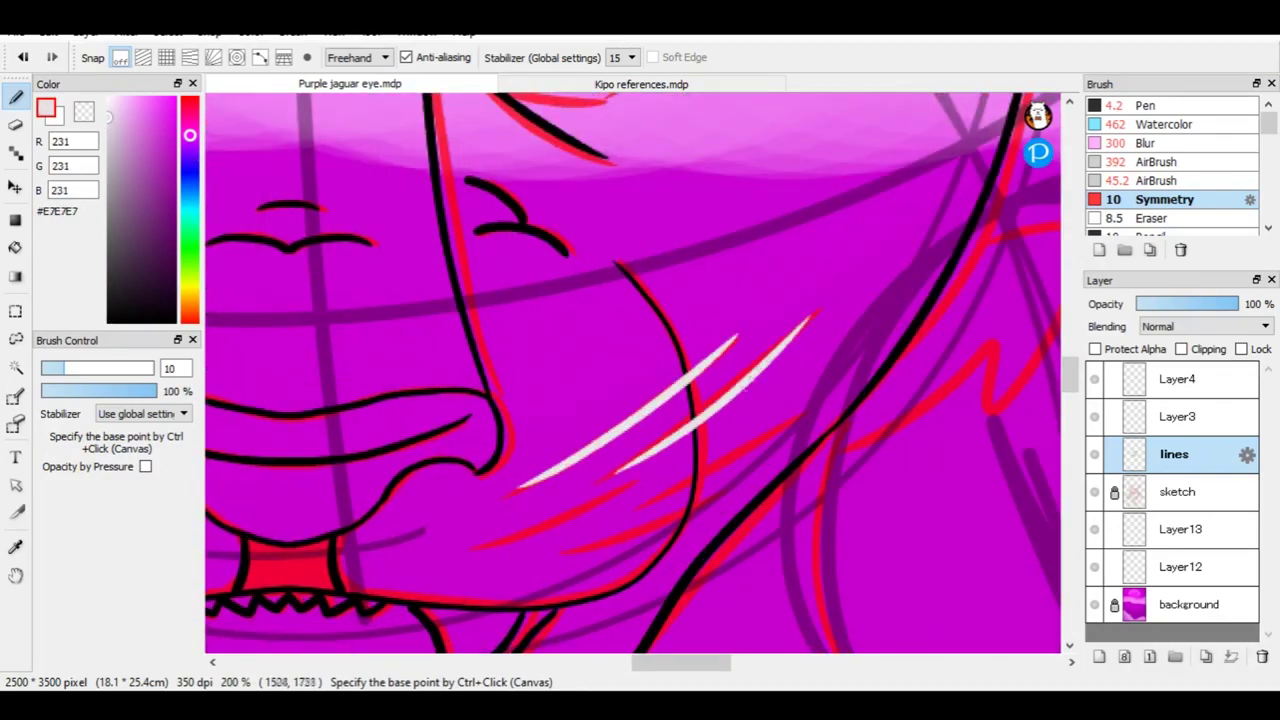
drag(598, 545, 582, 550)
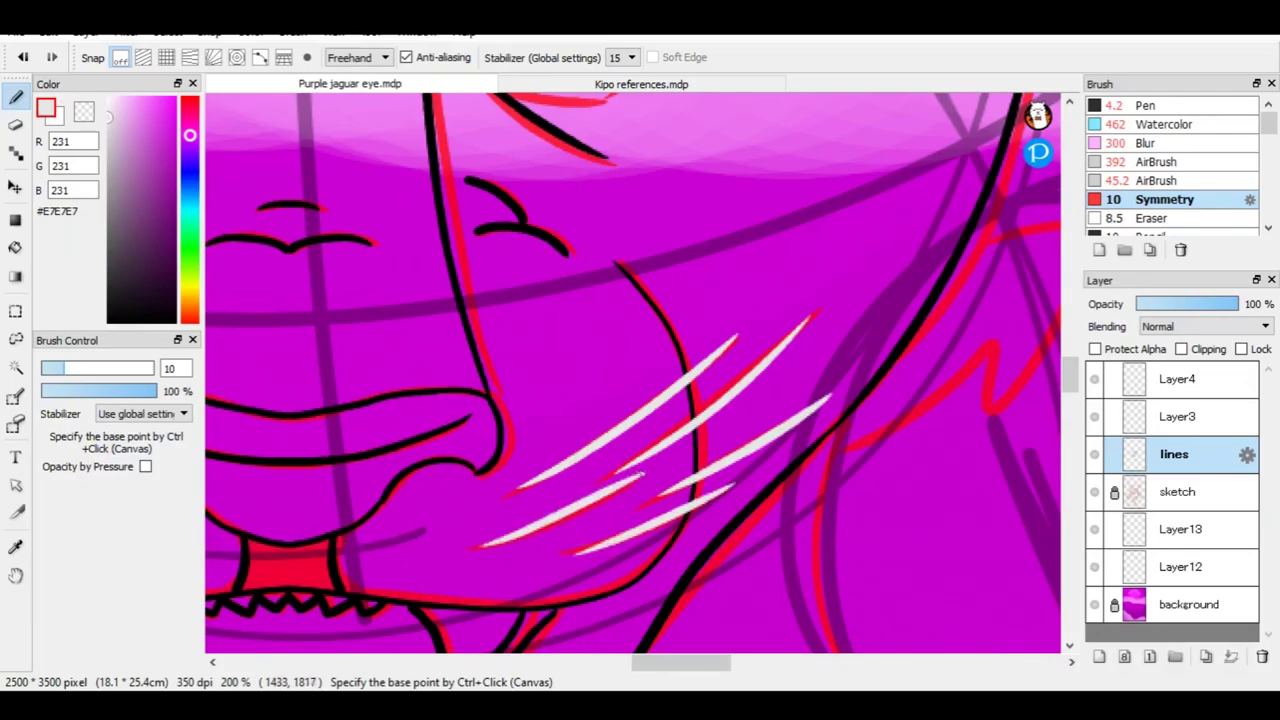
Set the brush colour back to black and try inking the ears' top and outer edges over the sketch.
click(108, 322)
scroll(552, 542, down, 2)
scroll(551, 541, up, 1)
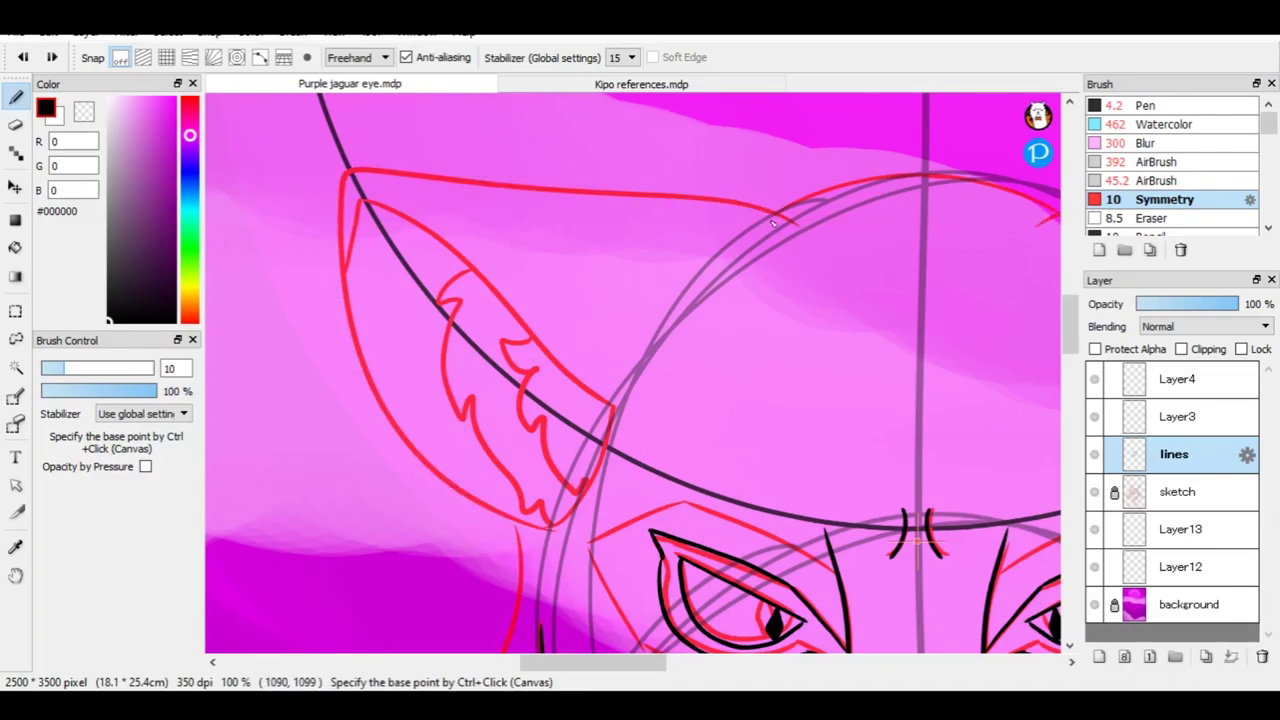
key(ctrl+z)
mouse_move(430, 188)
mouse_down()
mouse_move(795, 218)
mouse_move(350, 176)
mouse_up()
key(ctrl+z)
key(ctrl+z)
mouse_move(795, 218)
mouse_down()
mouse_move(378, 178)
mouse_move(515, 530)
mouse_up()
key(ctrl+z)
key(ctrl+z)
Ink the ears' outer curve, pointed tip and inner rim in black along the sketch.
mouse_move(345, 178)
mouse_down()
mouse_move(510, 535)
mouse_move(385, 410)
mouse_up()
key(ctrl+z)
mouse_move(347, 178)
mouse_down()
mouse_move(564, 191)
mouse_move(361, 168)
mouse_up()
key(ctrl+z)
scroll(361, 168, up, 7)
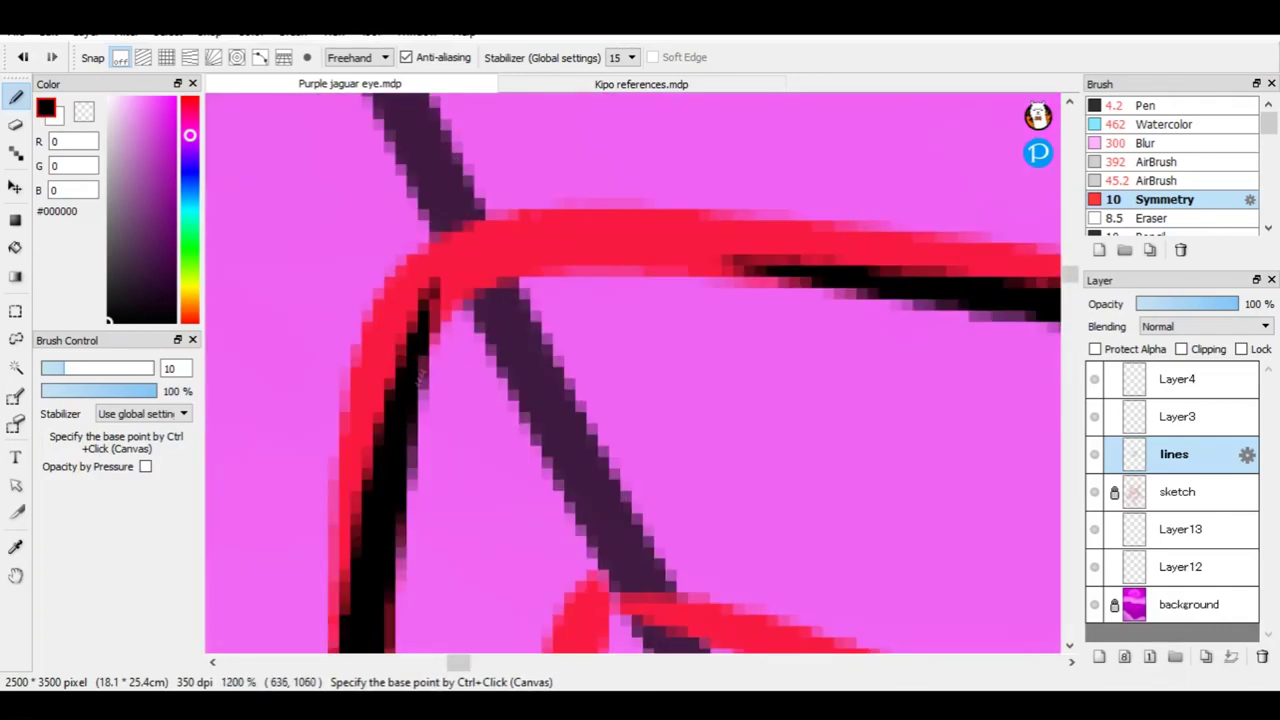
scroll(770, 262, down, 7)
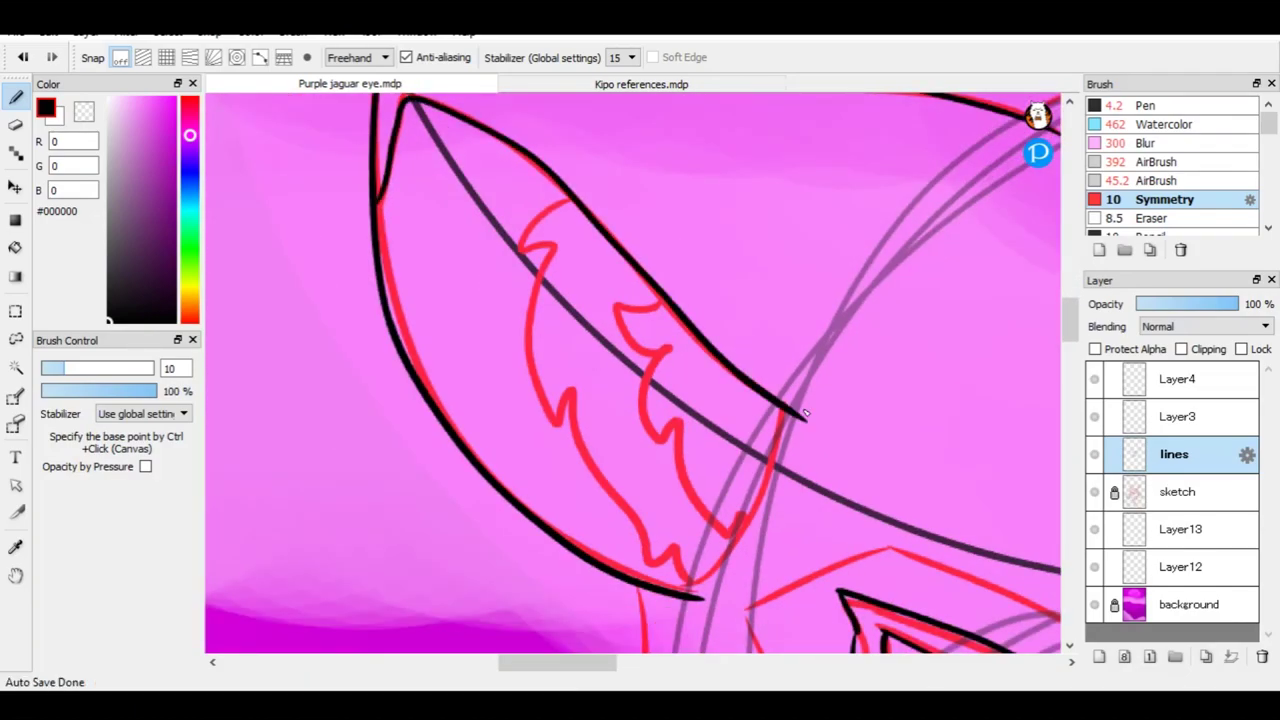
Ink the curved inner edge at the base of the ears, closing the ear outline.
scroll(806, 413, up, 2)
mouse_move(578, 610)
mouse_down()
mouse_move(806, 265)
mouse_move(565, 617)
mouse_up()
key(ctrl+z)
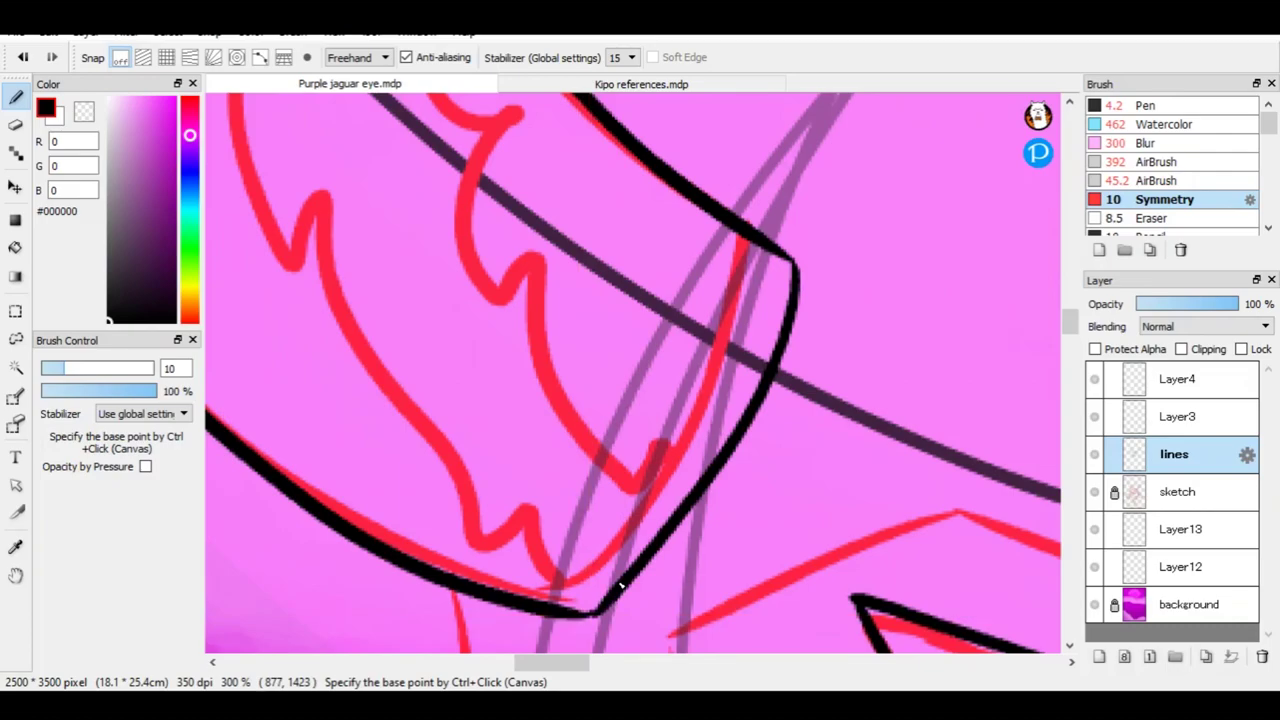
scroll(620, 585, down, 1)
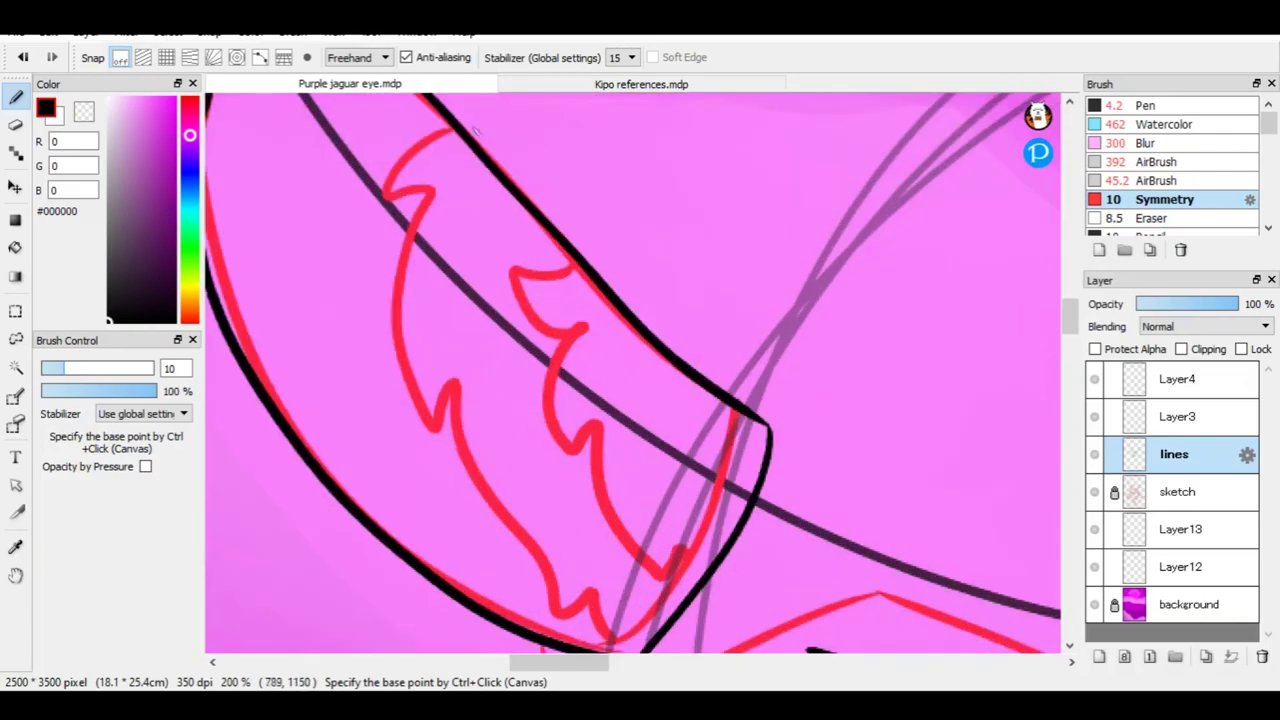
Ink the two rows of jagged fur tufts inside the ears.
mouse_move(386, 378)
mouse_down()
mouse_move(465, 438)
mouse_move(508, 571)
mouse_up()
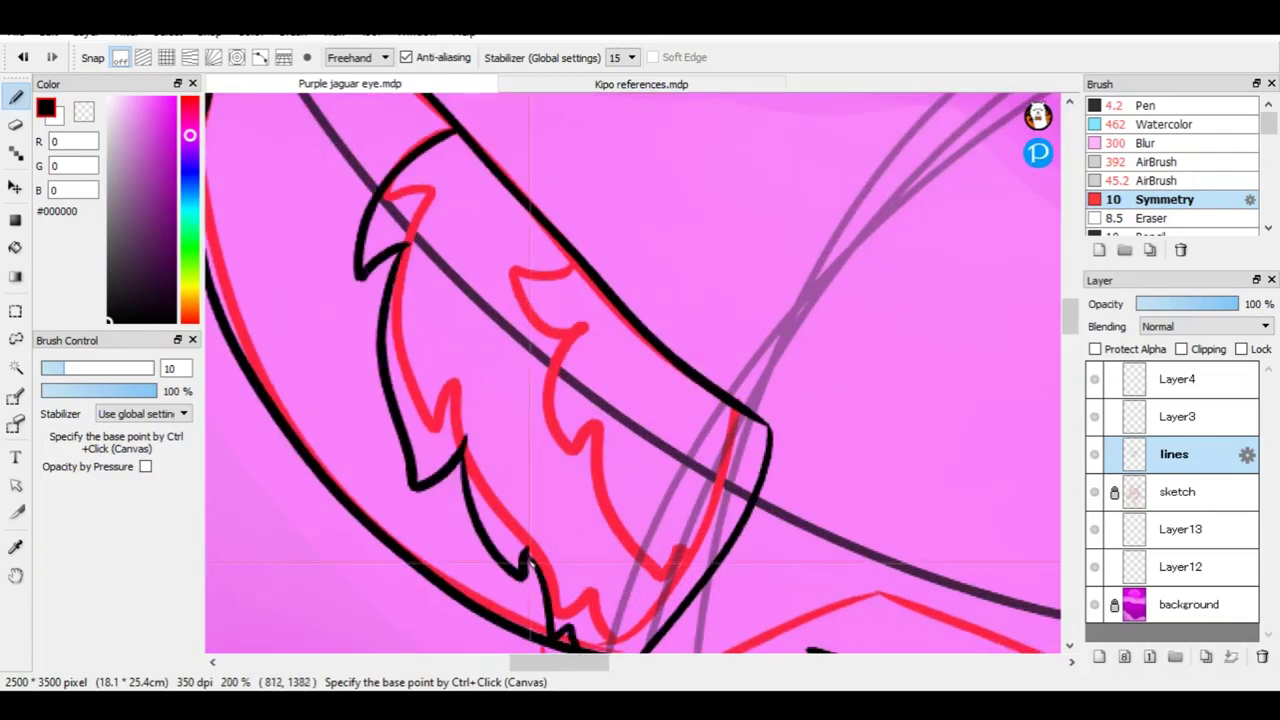
mouse_move(566, 486)
mouse_down()
mouse_move(662, 580)
mouse_move(678, 630)
mouse_up()
scroll(678, 630, up, 5)
key(ctrl+z)
drag(341, 446, 650, 368)
scroll(618, 216, down, 5)
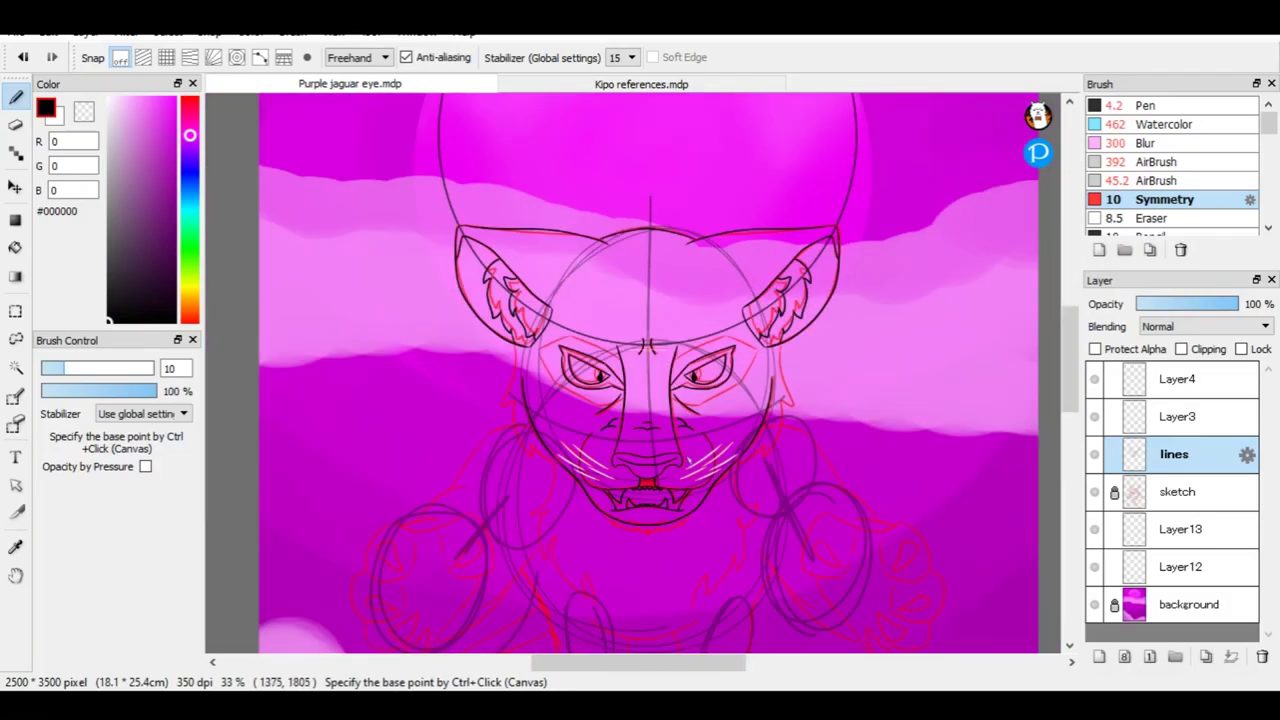
Extend the side contour of the head upward toward the base of the ear.
scroll(540, 350, up, 5)
drag(467, 412, 484, 249)
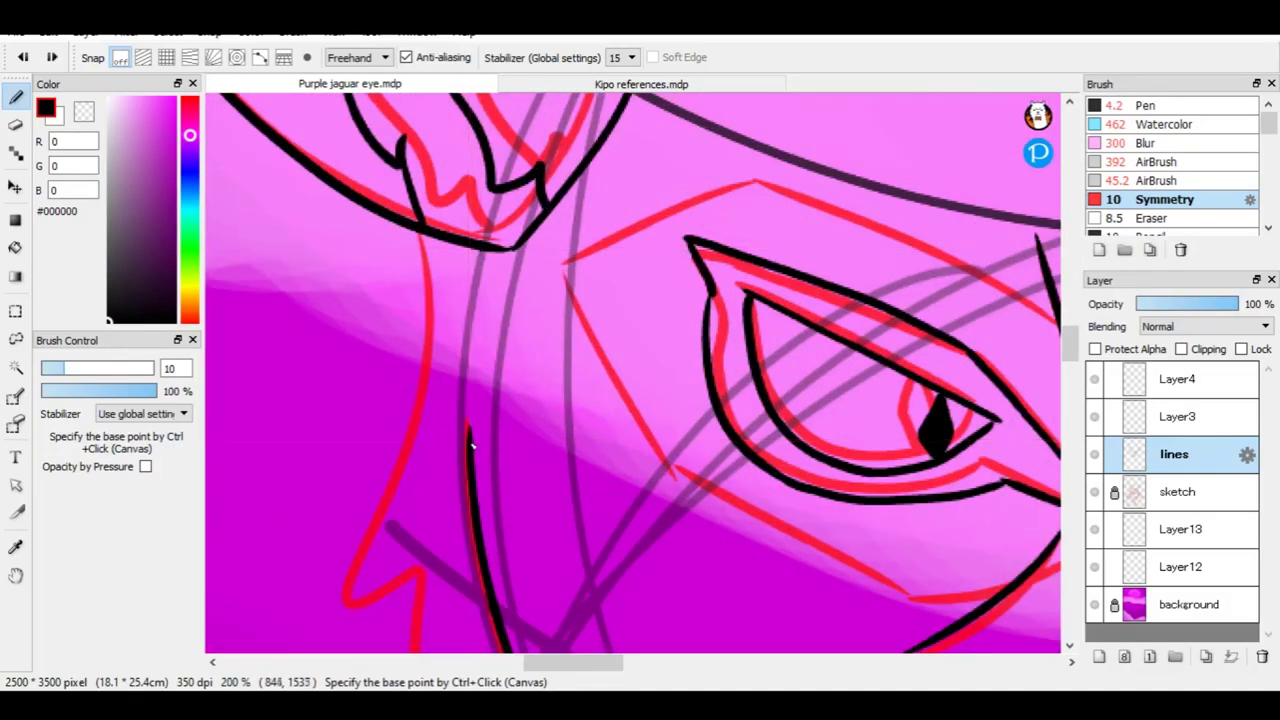
drag(471, 446, 486, 251)
scroll(424, 240, down, 3)
scroll(632, 455, down, 1)
Ink the shoulder and the upper edge of the foreleg down to the wrist.
scroll(742, 280, up, 3)
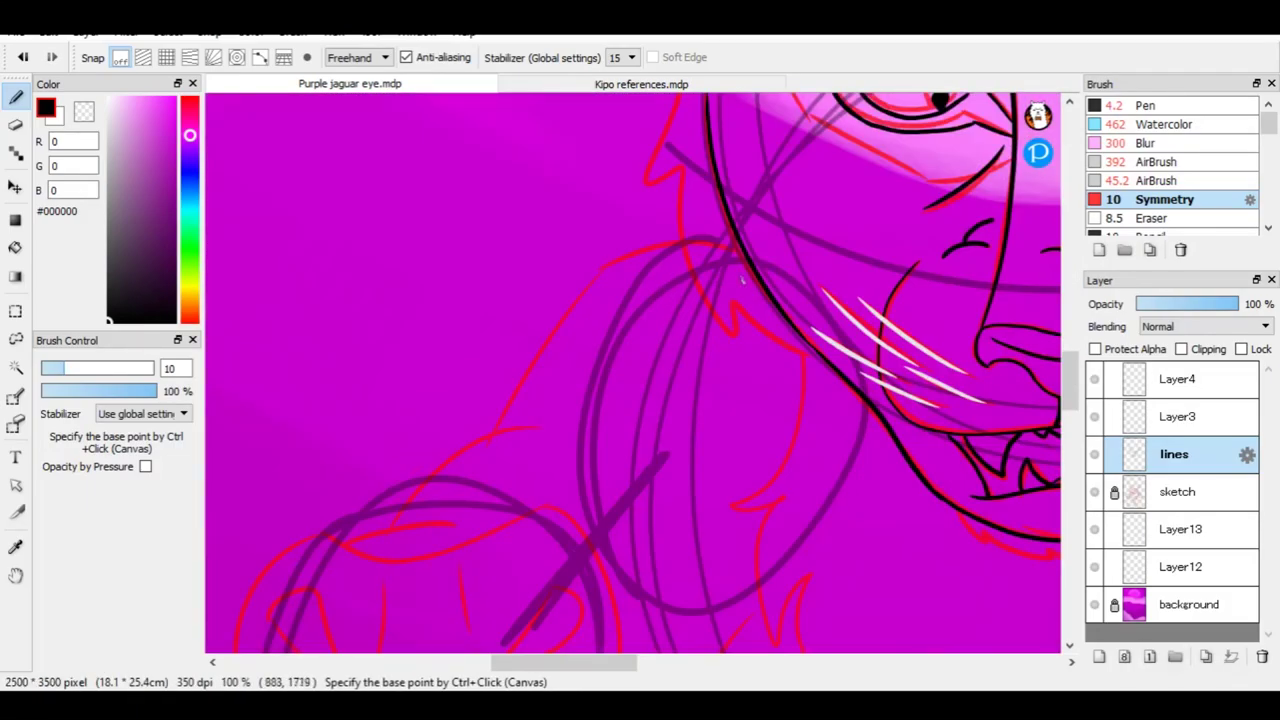
scroll(514, 434, up, 2)
drag(745, 350, 325, 510)
scroll(459, 442, down, 3)
Ink the front paw's curved top edge and its innermost toe with the claw.
scroll(458, 442, up, 3)
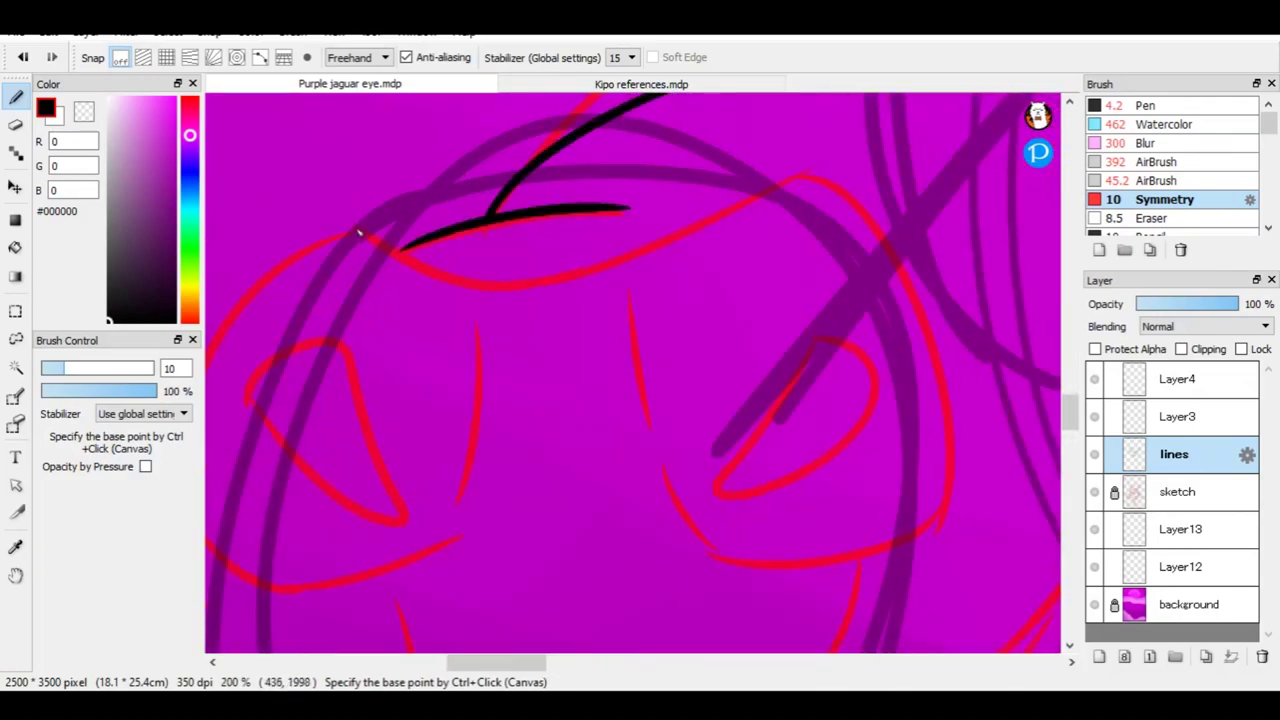
drag(363, 234, 810, 176)
scroll(517, 291, right, 2)
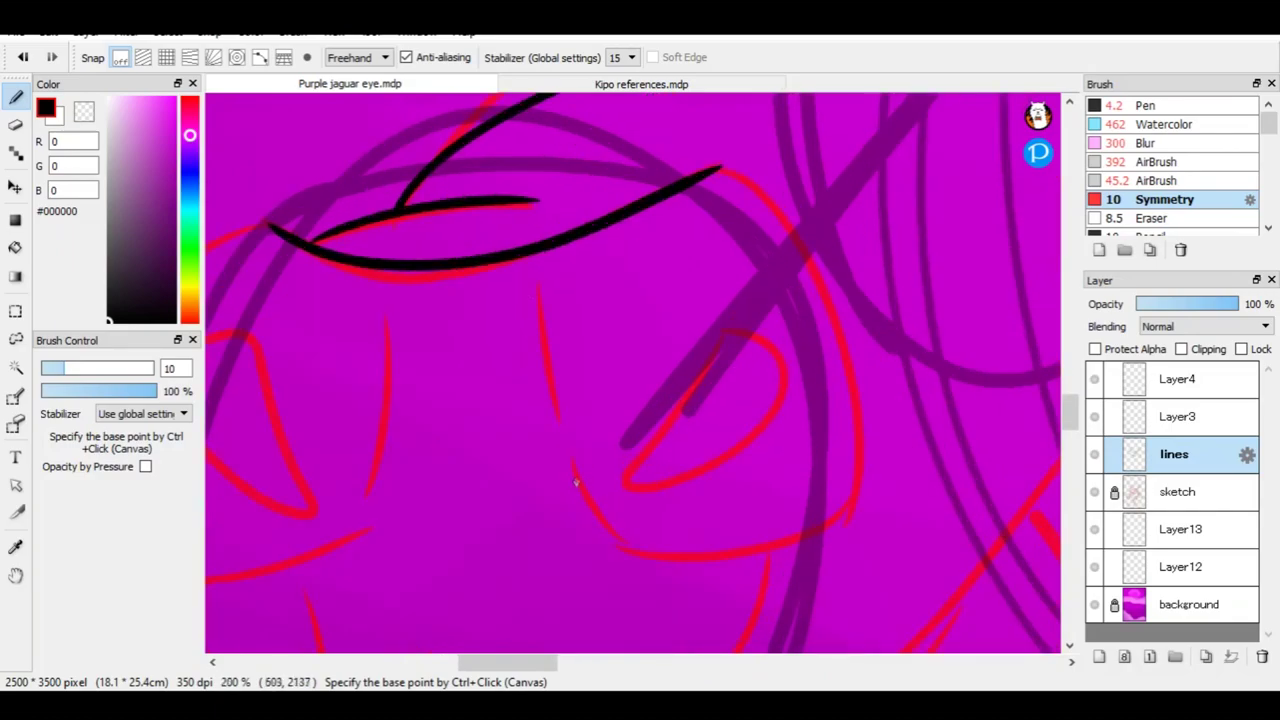
drag(713, 172, 854, 521)
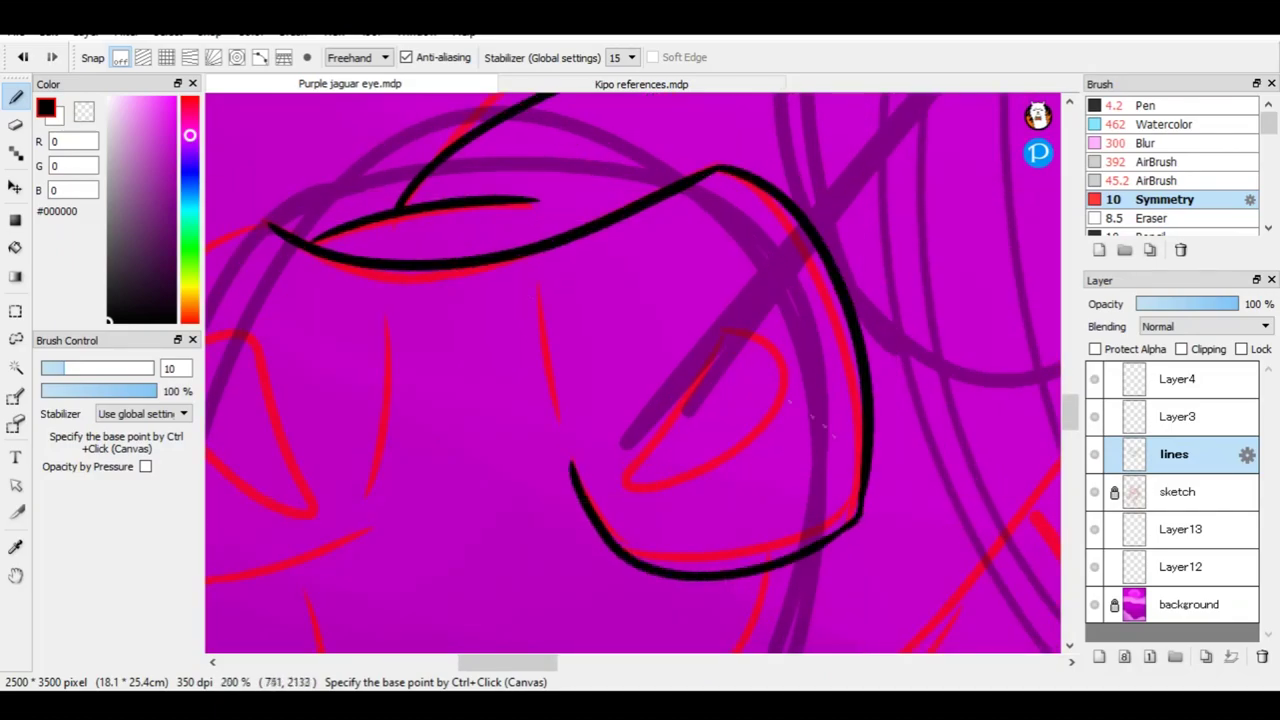
mouse_move(743, 337)
mouse_down()
mouse_move(700, 486)
mouse_move(740, 346)
mouse_up()
scroll(718, 284, down, 1)
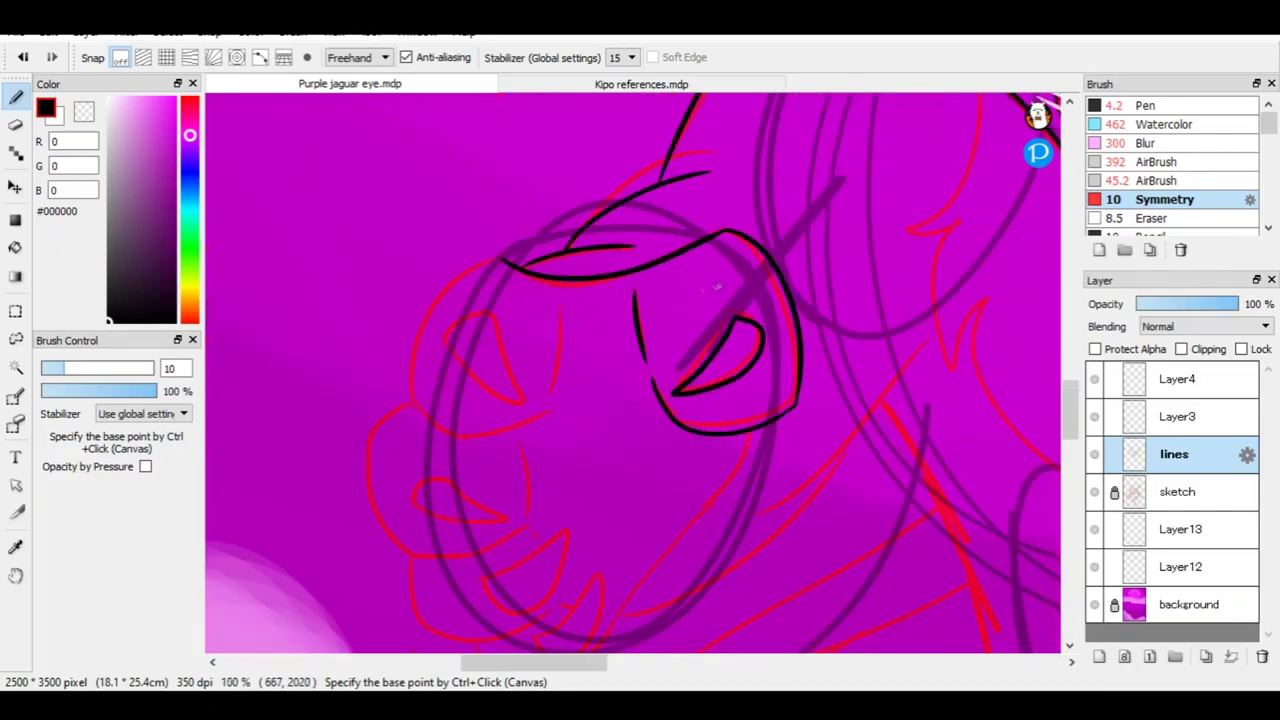
Ink the front paw's upper outer toe and its claw, refining the corner of the claw outline.
scroll(431, 334, up, 2)
mouse_move(425, 228)
mouse_down()
mouse_move(330, 518)
mouse_move(705, 590)
mouse_up()
mouse_move(430, 405)
mouse_down()
mouse_move(704, 559)
mouse_move(448, 385)
mouse_move(423, 429)
mouse_up()
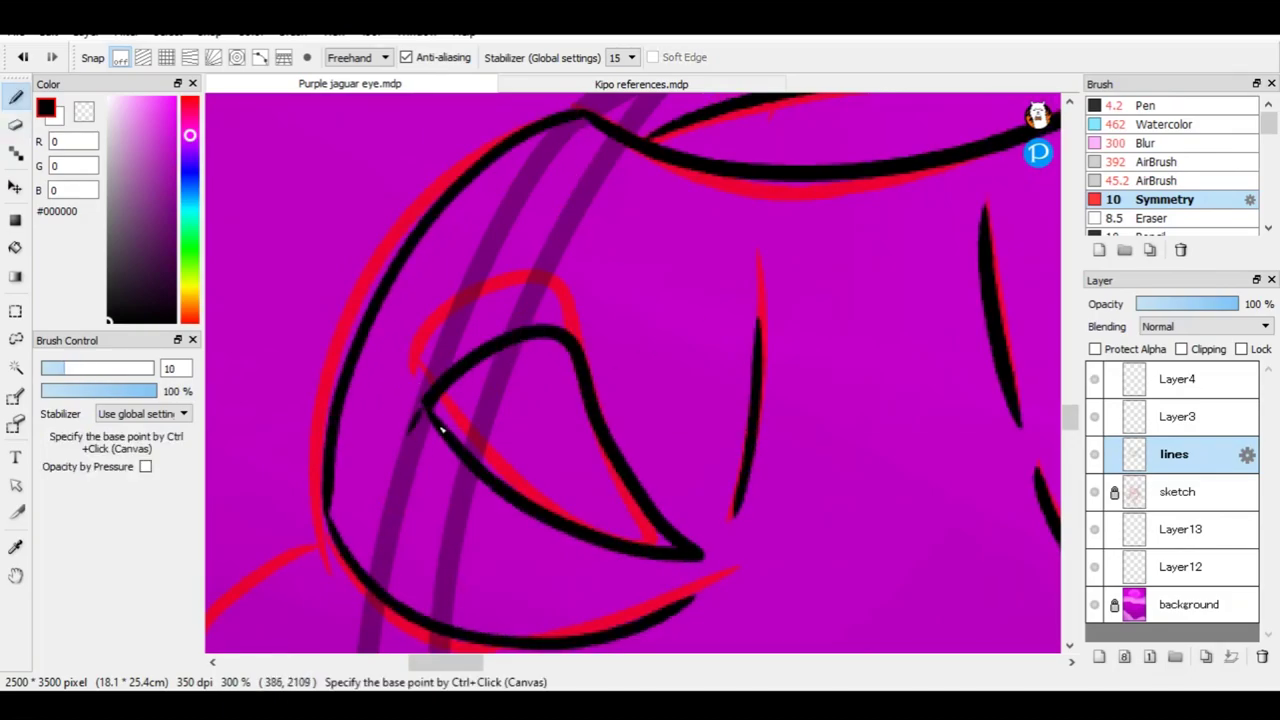
scroll(440, 428, down, 5)
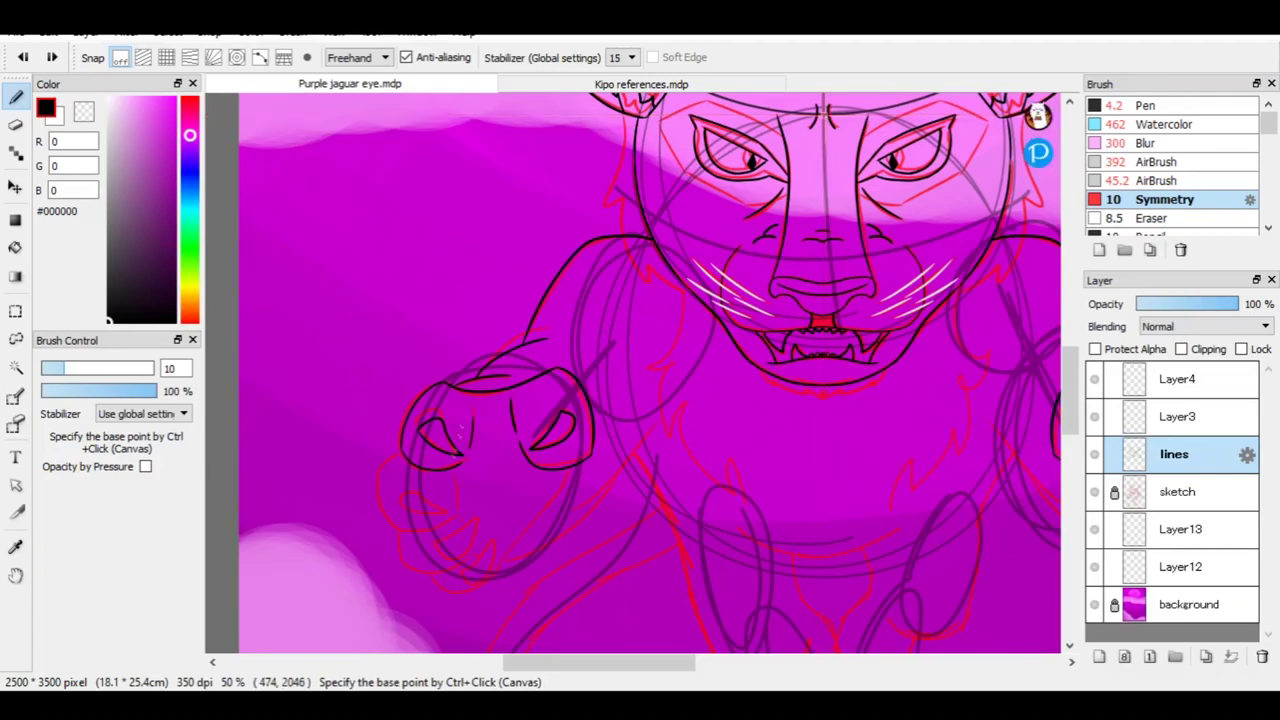
scroll(460, 400, up, 9)
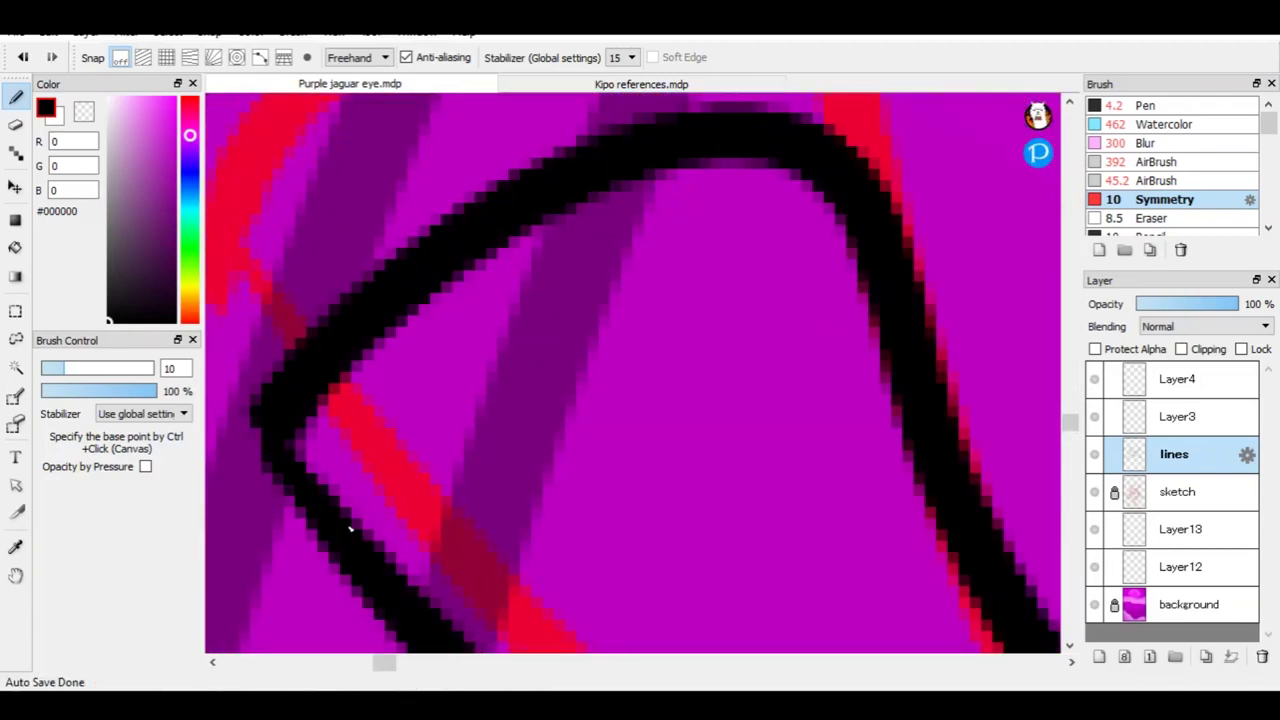
scroll(350, 530, down, 6)
Ink the next two toes down the outer side of the front paw, including their claws and separating creases.
scroll(586, 414, up, 2)
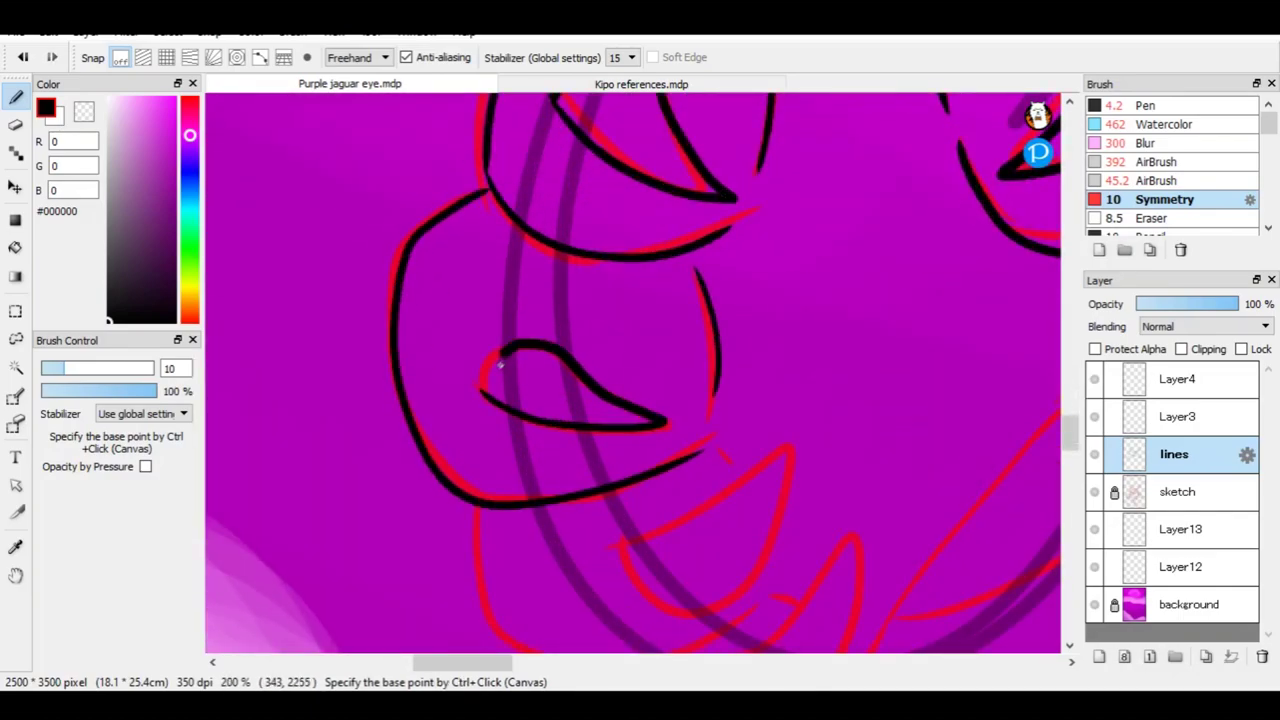
scroll(492, 392, up, 1)
drag(586, 471, 416, 211)
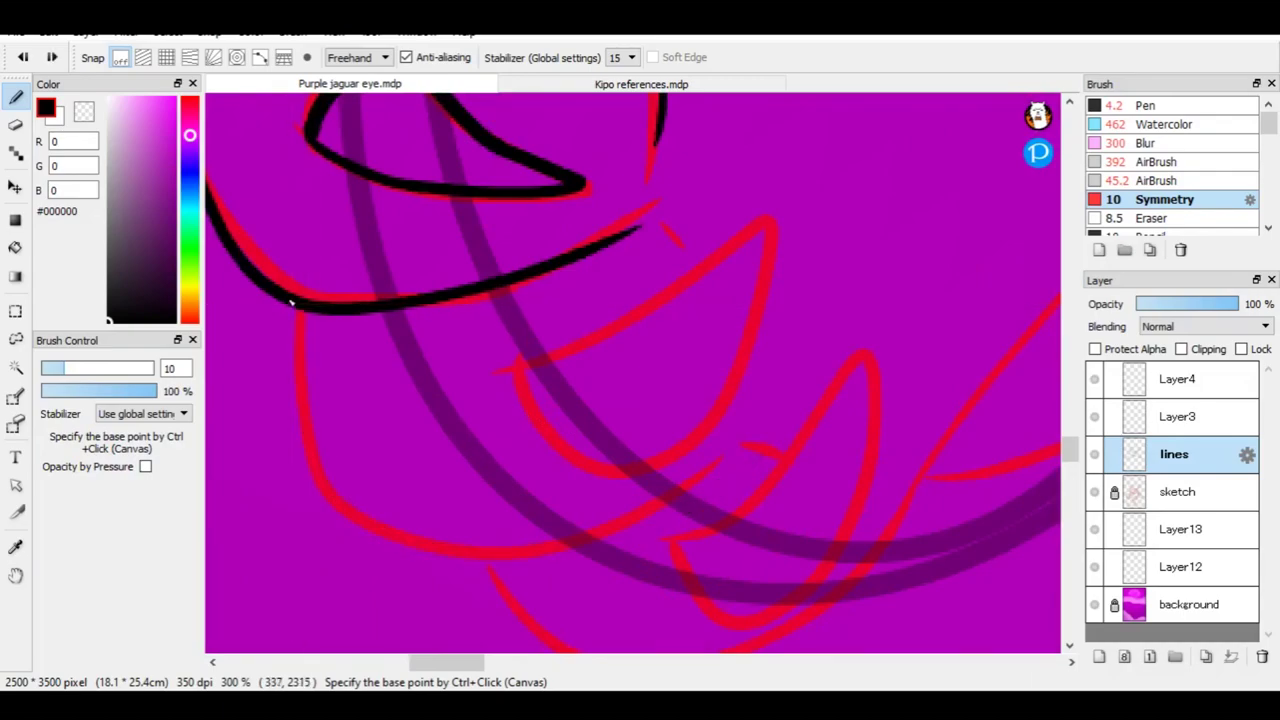
mouse_move(508, 372)
mouse_down()
mouse_move(768, 192)
mouse_move(740, 448)
mouse_up()
drag(662, 235, 688, 260)
scroll(688, 262, down, 1)
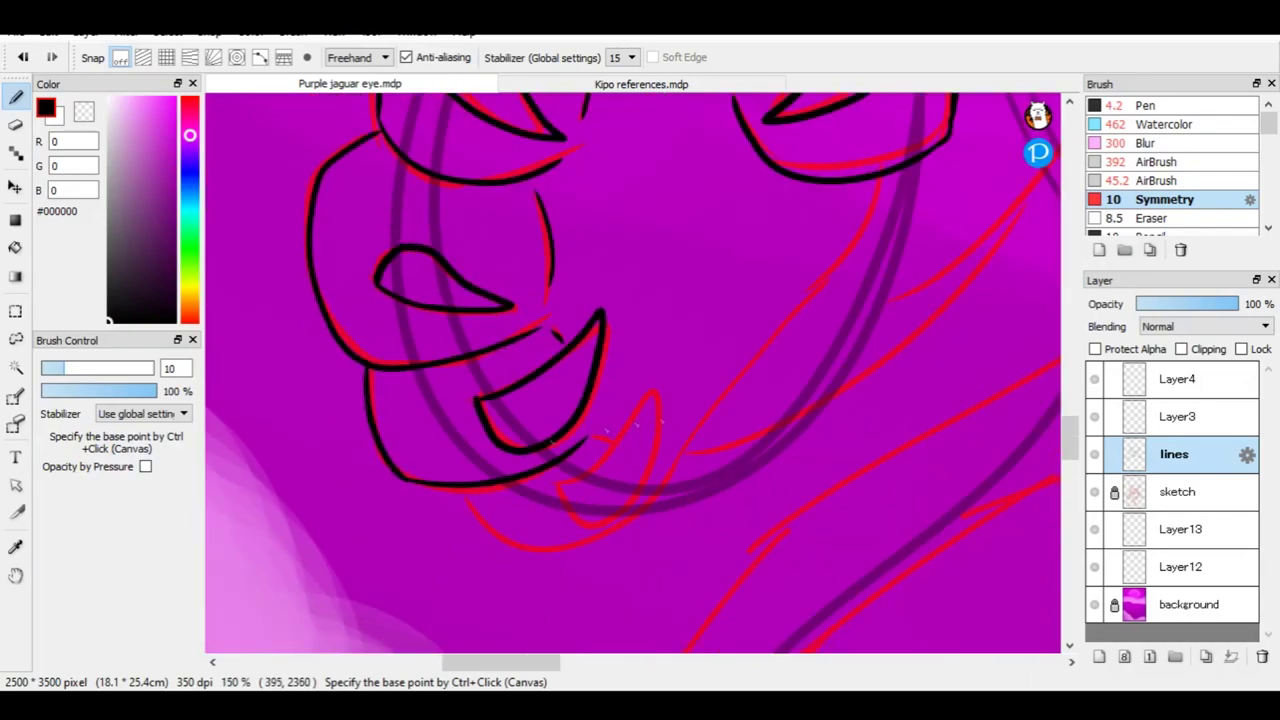
Ink the lowest toe and claw of the front paw over the sketch.
drag(825, 390, 770, 455)
key(ctrl+z)
mouse_move(352, 500)
mouse_down()
mouse_move(572, 540)
mouse_move(658, 458)
mouse_up()
drag(488, 498, 568, 536)
scroll(489, 505, up, 5)
drag(718, 200, 800, 160)
key(ctrl+z)
Ink the inner edge of the front paw's palm and the underside of the foreleg.
scroll(622, 143, down, 4)
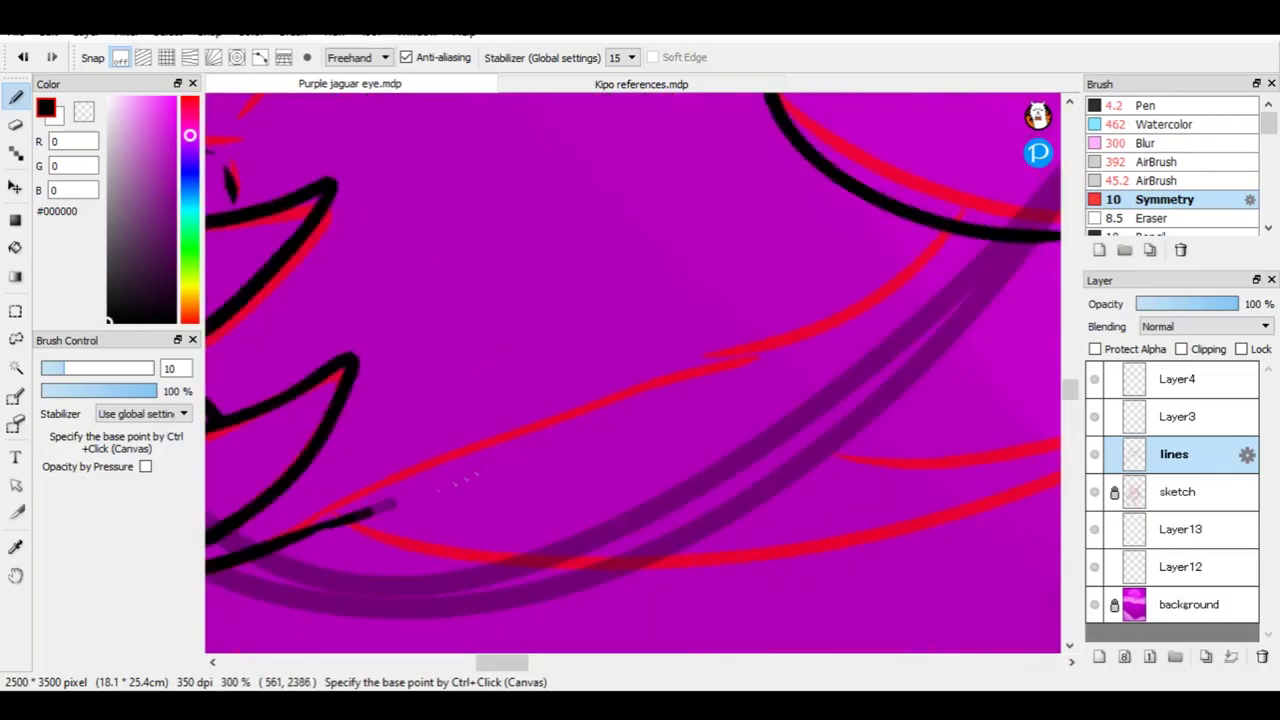
scroll(466, 406, down, 4)
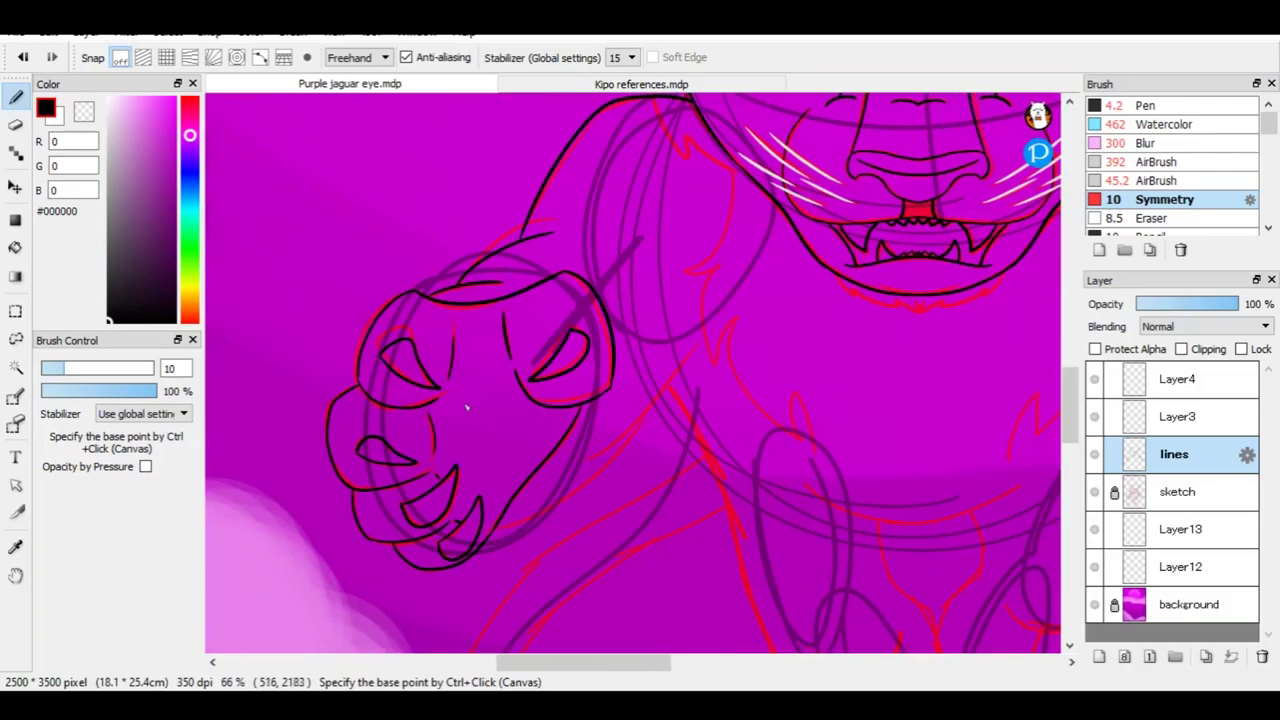
scroll(466, 406, up, 3)
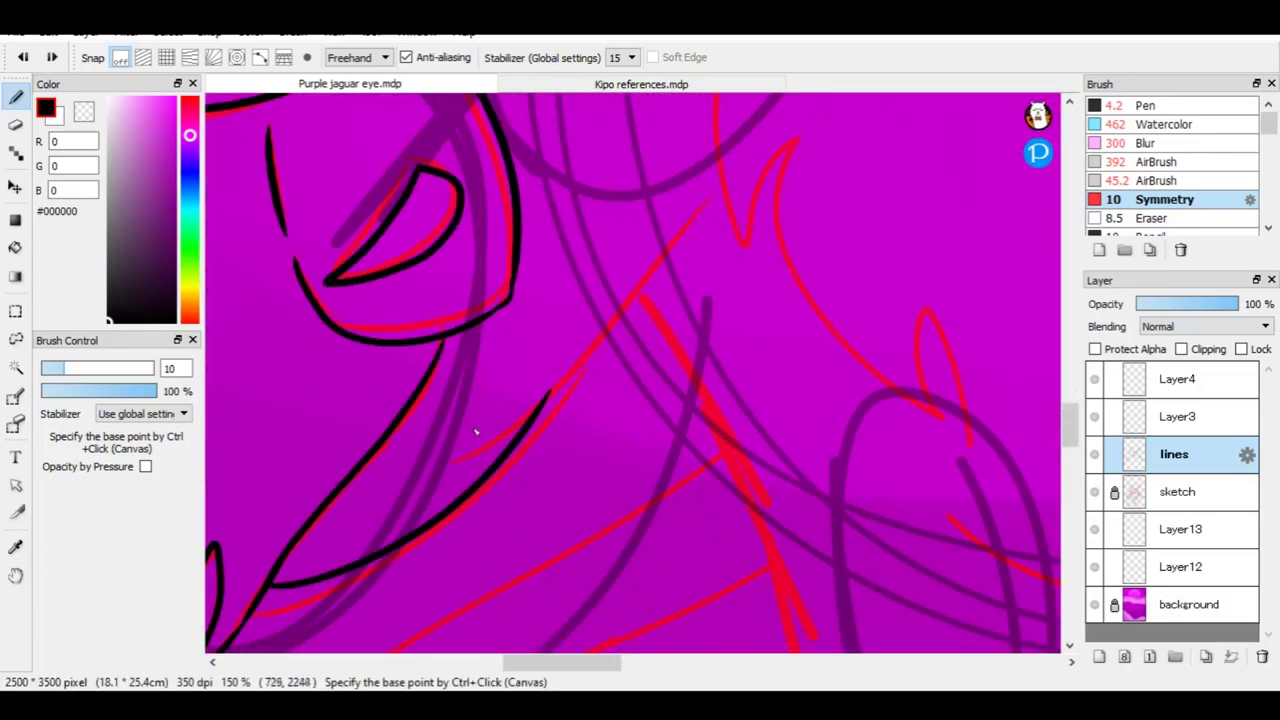
scroll(561, 350, down, 3)
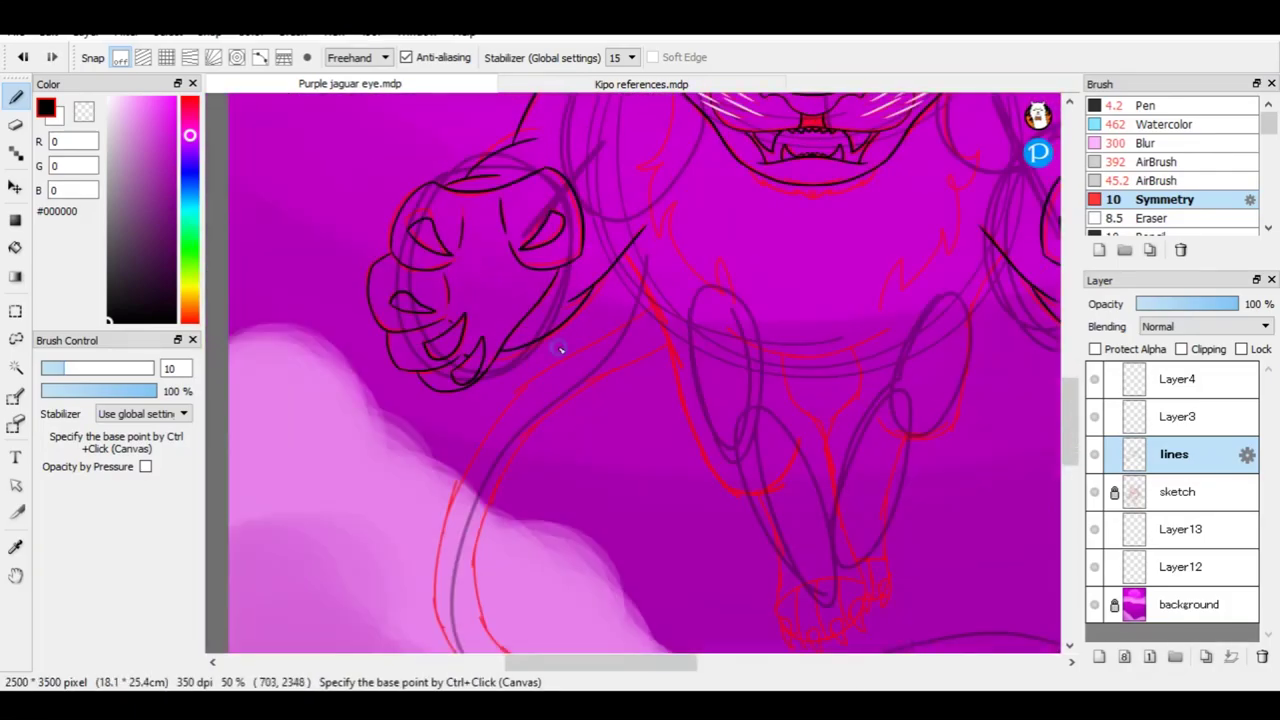
Hide the sketch layer briefly to check the inked head and front paws, and show it again.
scroll(561, 350, down, 2)
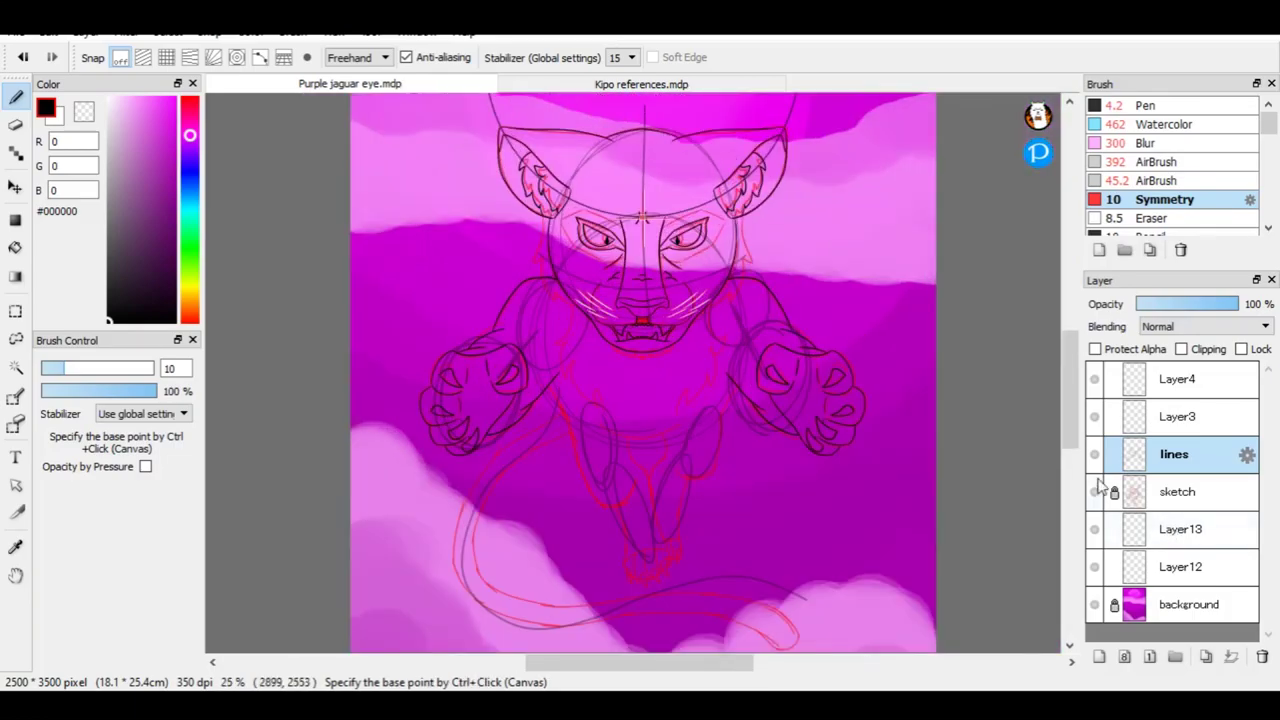
click(1096, 492)
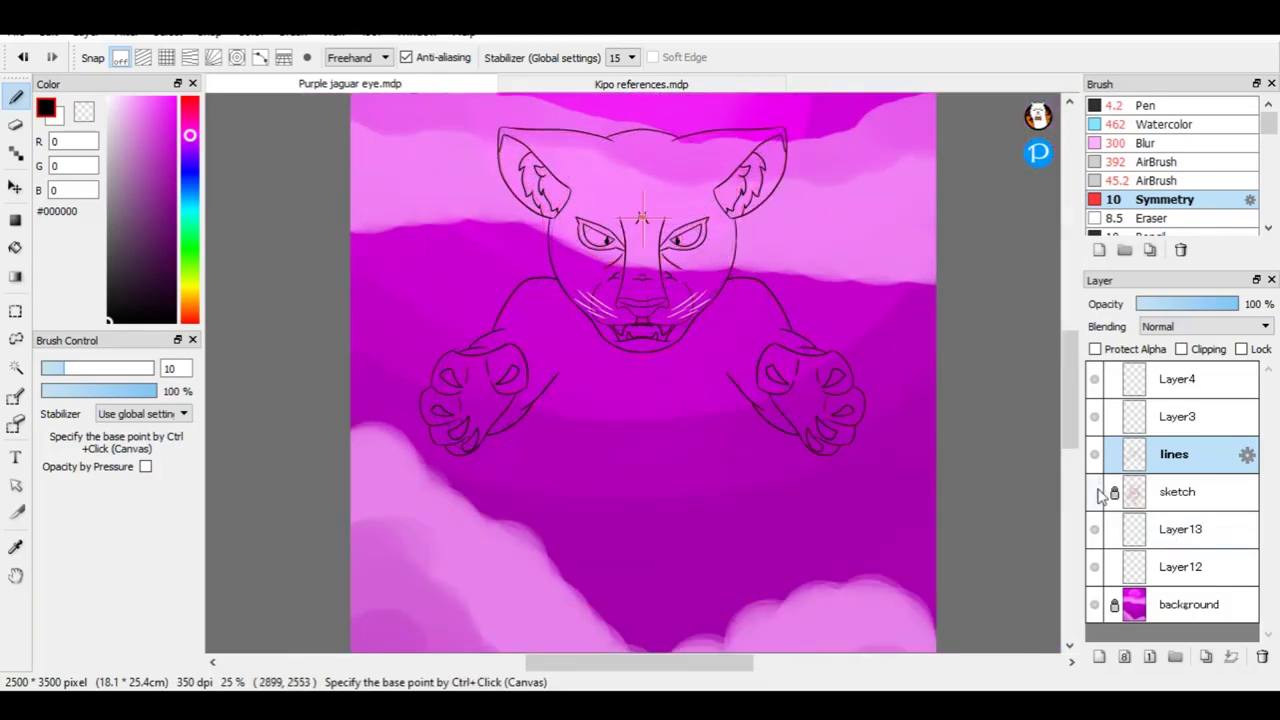
click(1098, 492)
Join the head's side contour to the ear base and ink the jagged fur along the chin.
scroll(640, 370, up, 8)
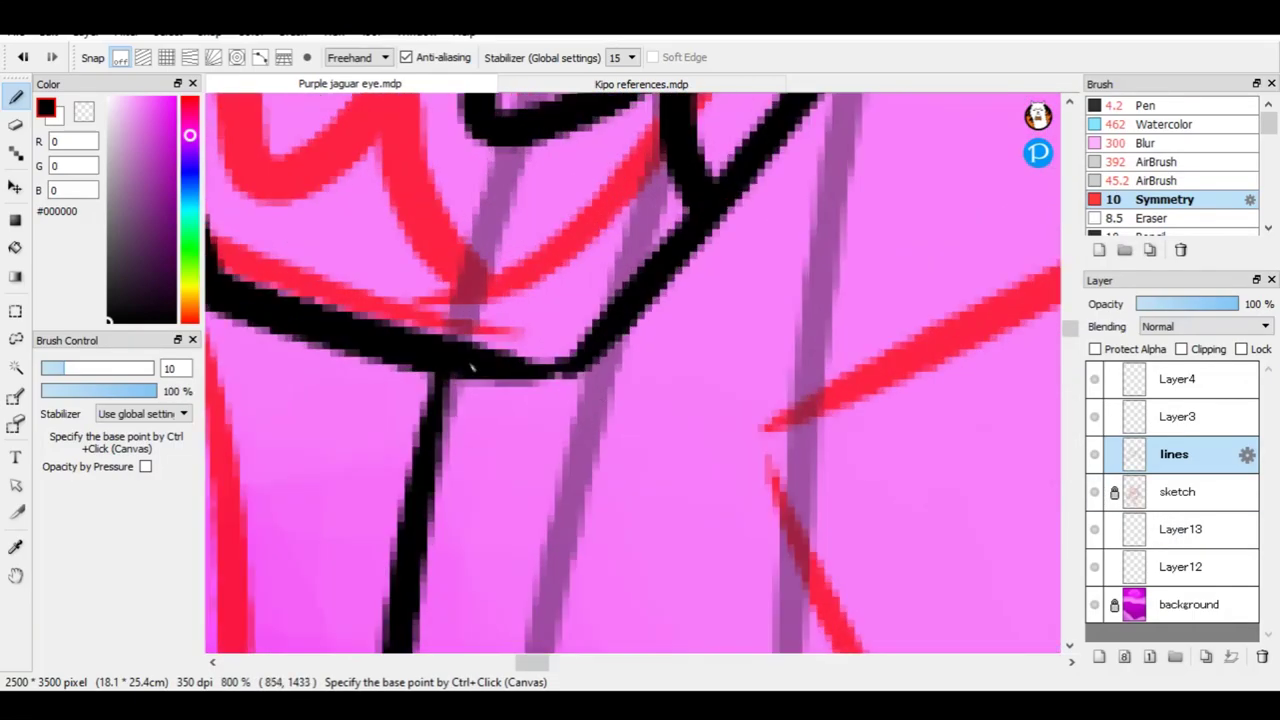
scroll(632, 380, down, 6)
scroll(665, 505, up, 4)
mouse_move(235, 360)
mouse_down()
mouse_move(320, 430)
mouse_move(505, 510)
mouse_up()
key(ctrl+z)
drag(325, 430, 617, 503)
scroll(617, 503, down, 5)
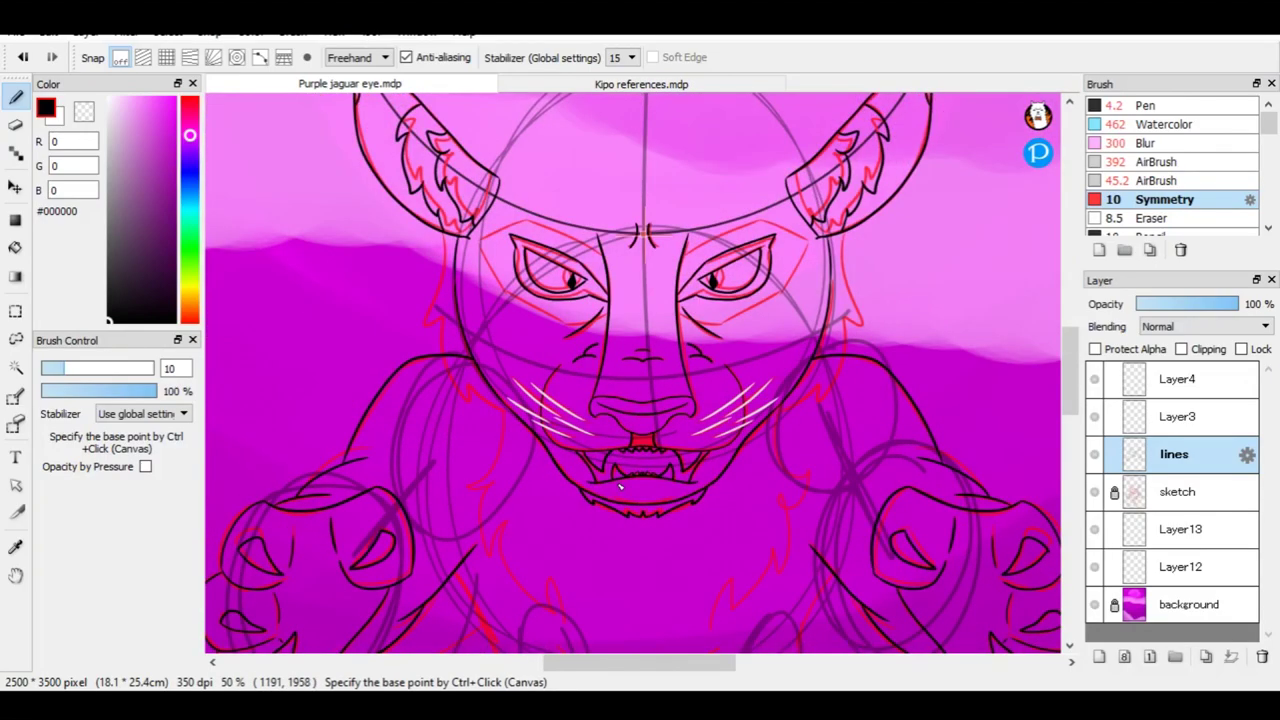
scroll(605, 356, down, 3)
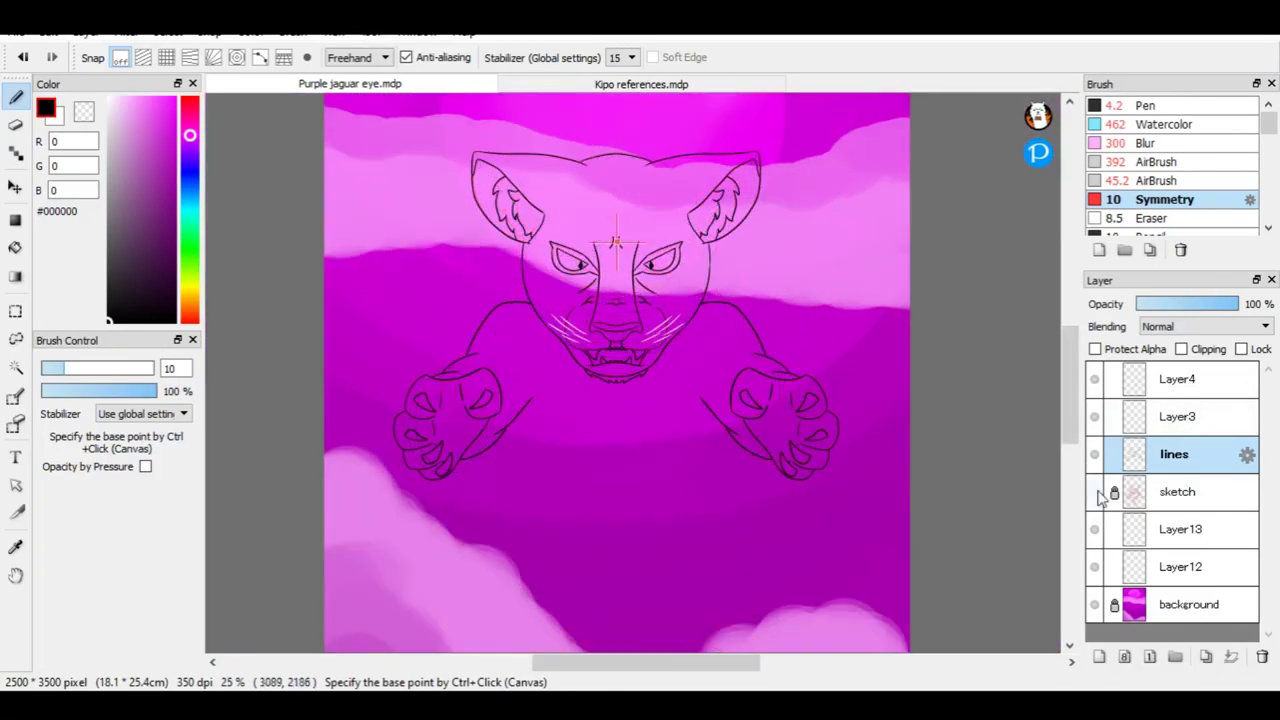
Switch to the 4.2 Pen brush and ink the side of the body and the rounded thigh of the left hind leg.
key(b)
scroll(545, 380, up, 4)
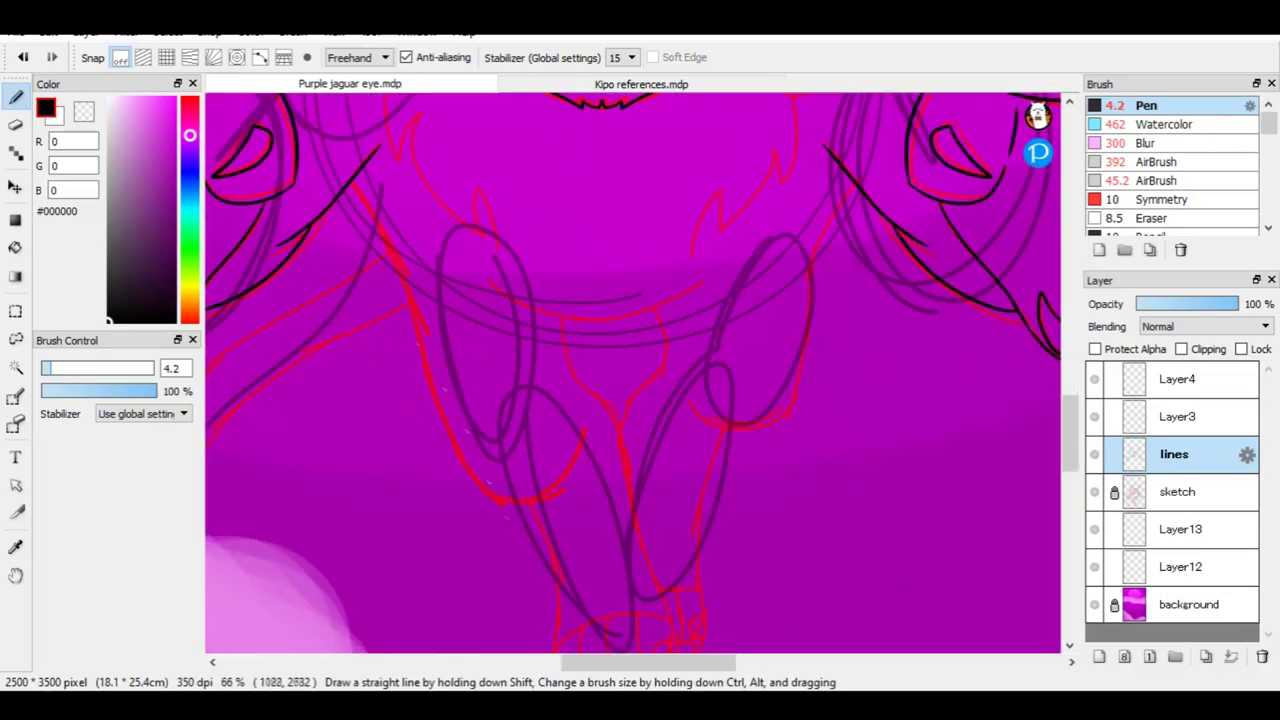
mouse_move(380, 280)
mouse_down()
mouse_move(395, 140)
mouse_move(444, 298)
mouse_up()
scroll(409, 132, up, 1)
mouse_move(409, 132)
mouse_down()
mouse_move(480, 260)
mouse_move(540, 450)
mouse_move(600, 570)
mouse_move(777, 488)
mouse_up()
Ink both edges of the left hind leg's lower part down to the paw.
scroll(677, 474, down, 2)
scroll(632, 397, up, 3)
drag(470, 158, 510, 515)
scroll(475, 517, down, 2)
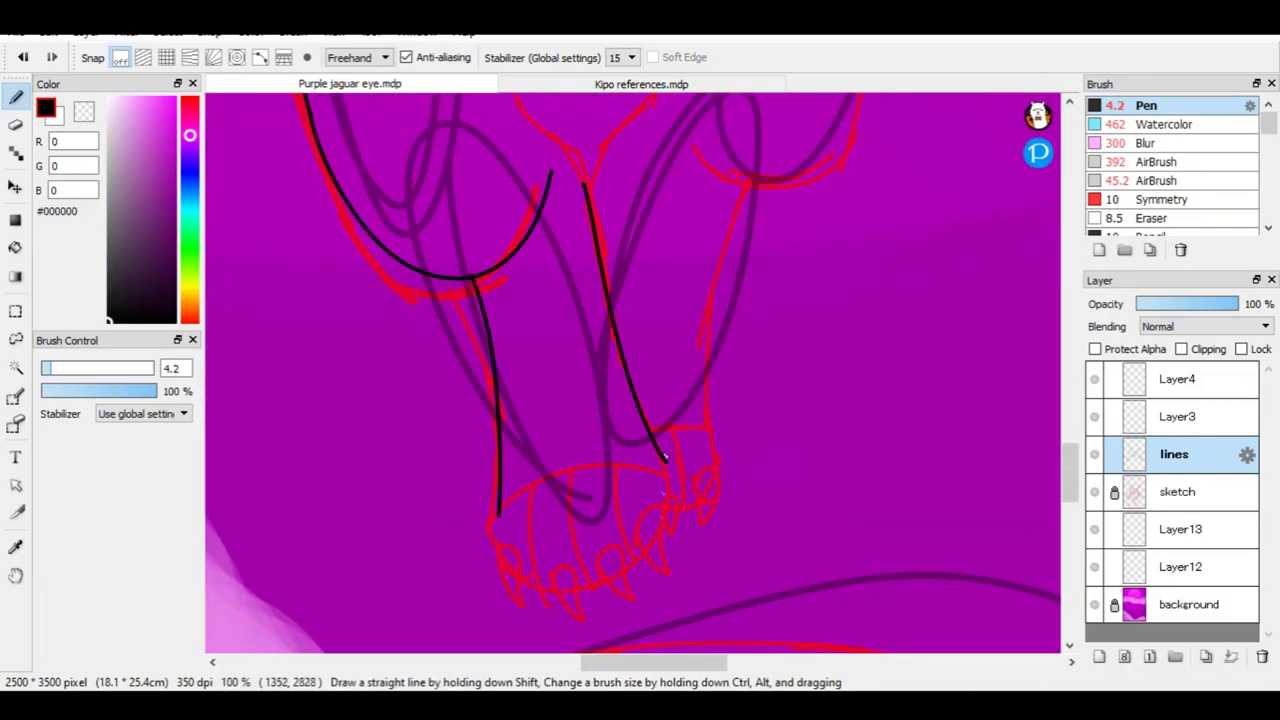
Undo the first attempts and ink the rounded outline of the left hind paw, joining both leg edges.
scroll(663, 457, up, 3)
mouse_move(305, 280)
mouse_down()
mouse_move(723, 403)
mouse_move(810, 138)
mouse_move(471, 519)
mouse_move(829, 140)
mouse_up()
key(ctrl+z)
key(ctrl+z)
key(ctrl+z)
mouse_move(302, 282)
mouse_down()
mouse_move(690, 430)
mouse_move(775, 388)
mouse_up()
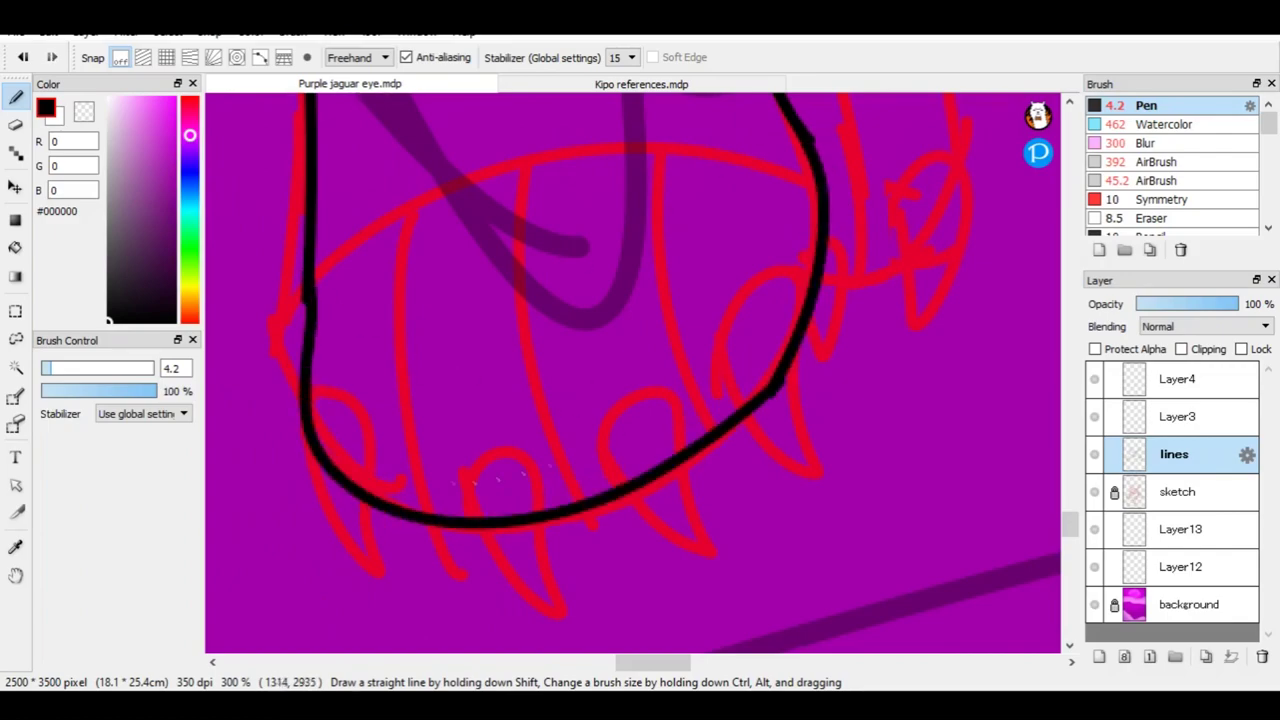
Ink the four pointed claws of the left hind paw over the sketch.
drag(323, 380, 385, 570)
drag(457, 460, 560, 605)
drag(592, 435, 690, 535)
drag(712, 348, 800, 432)
Ink the arc across the top of the left hind paw and the curved lines dividing its toes.
drag(314, 290, 404, 206)
key(ctrl+z)
mouse_move(314, 248)
mouse_down()
mouse_move(508, 142)
mouse_move(804, 132)
mouse_up()
drag(432, 516, 440, 172)
key(ctrl+z)
drag(588, 500, 548, 138)
drag(710, 422, 668, 125)
Erase the paw and toe lines crossing the claws of the left hind paw and smooth the paw's outer edge.
key(e)
scroll(363, 263, up, 6)
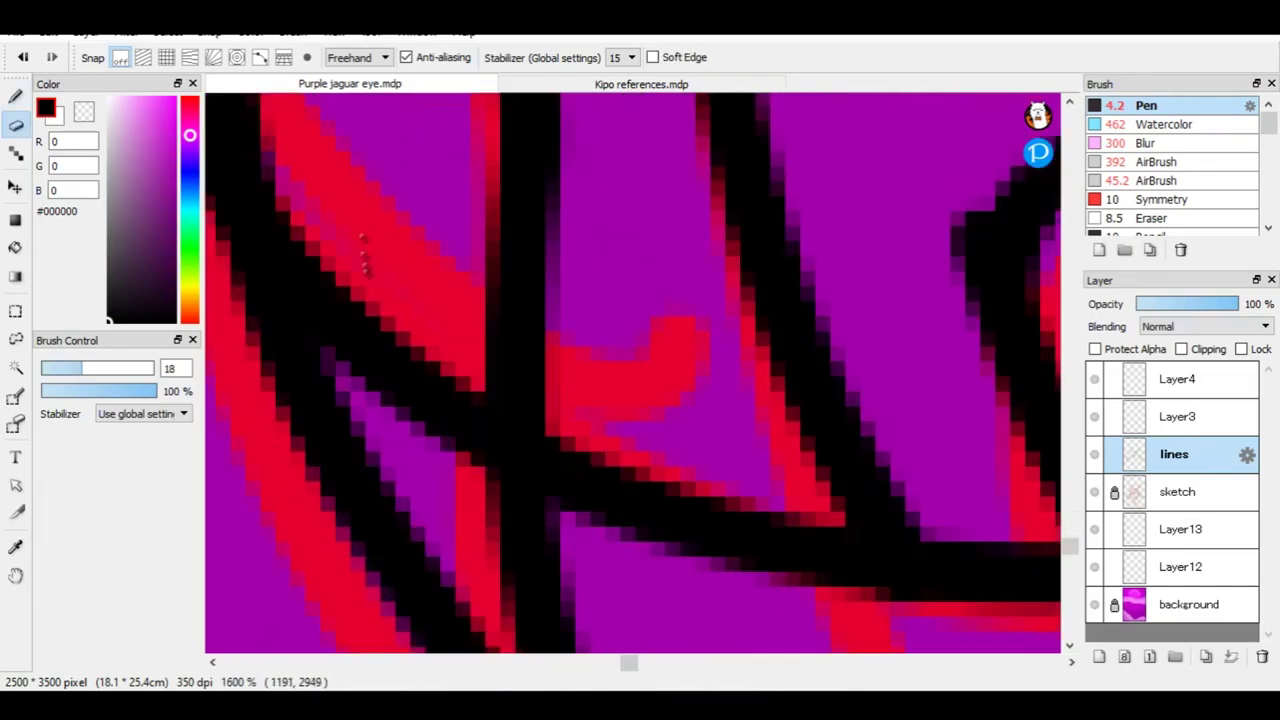
drag(68, 366, 51, 368)
mouse_move(300, 235)
mouse_down()
mouse_move(430, 420)
mouse_move(490, 435)
mouse_up()
scroll(868, 372, up, 2)
mouse_move(520, 348)
mouse_down()
mouse_move(500, 430)
mouse_move(660, 420)
mouse_move(720, 400)
mouse_up()
scroll(650, 372, down, 3)
scroll(492, 425, up, 2)
drag(489, 424, 532, 366)
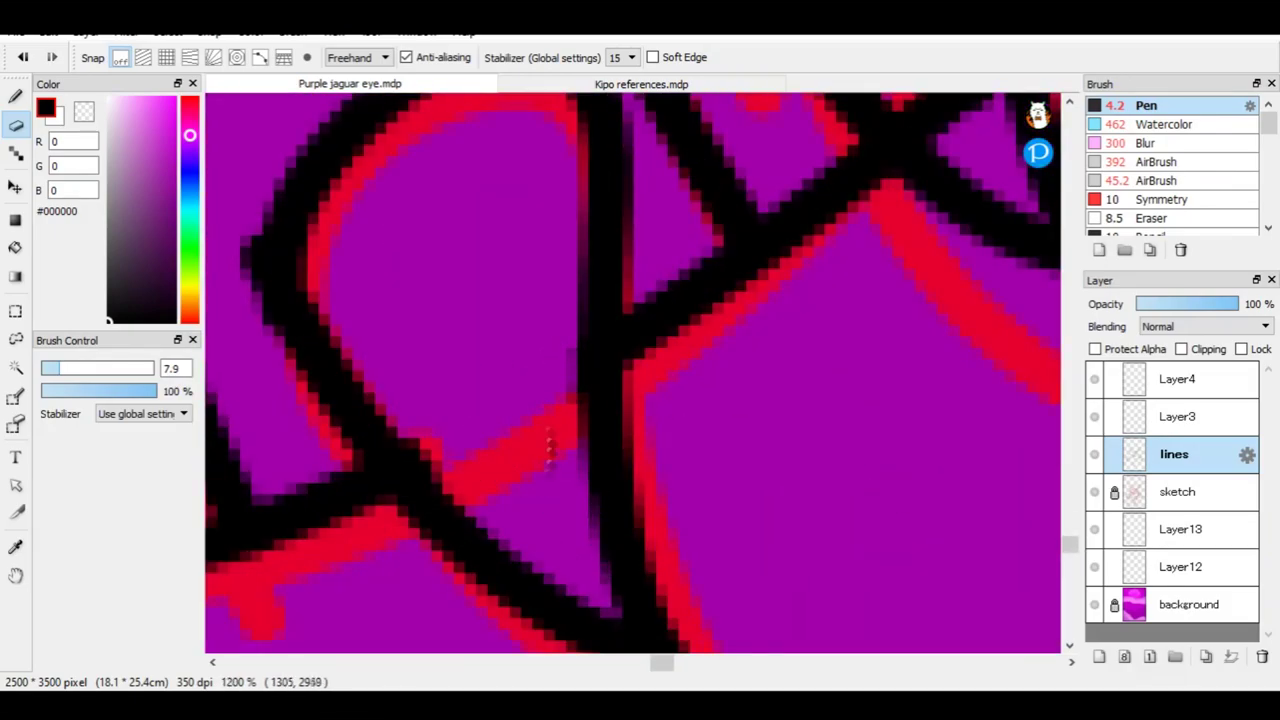
scroll(540, 370, up, 2)
mouse_move(634, 537)
mouse_down()
mouse_move(689, 466)
mouse_move(617, 189)
mouse_up()
scroll(465, 415, down, 6)
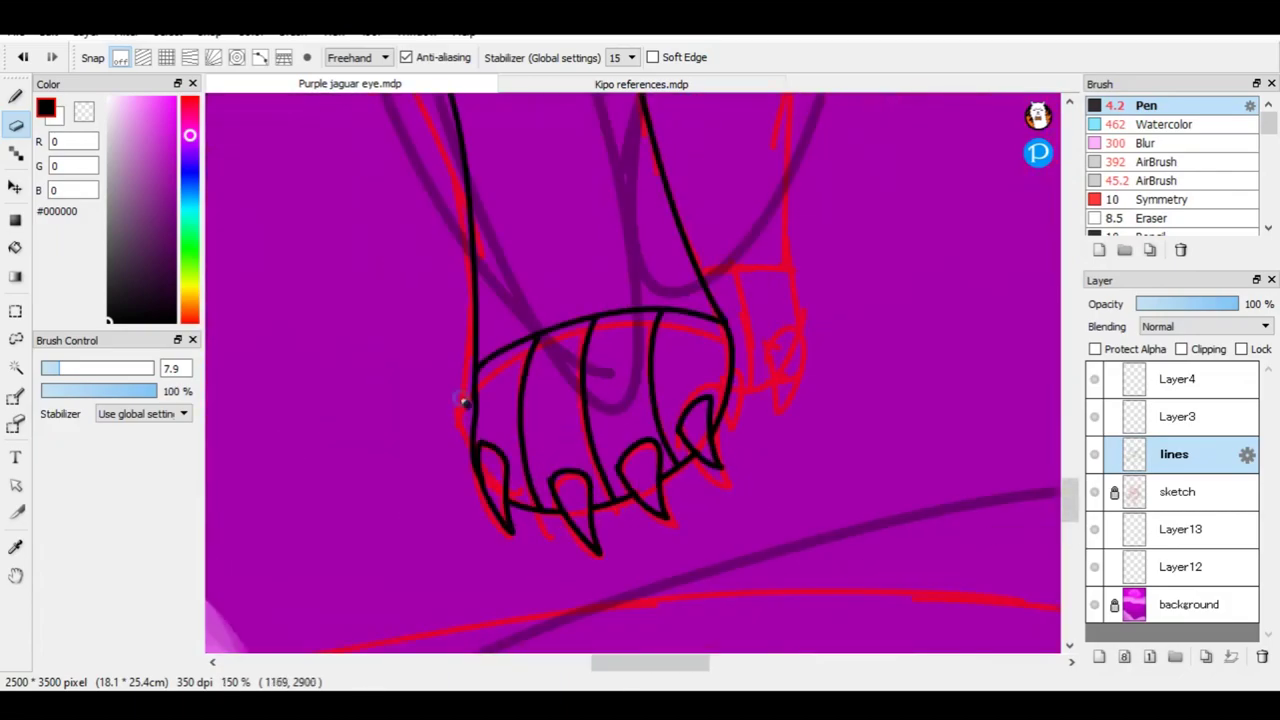
scroll(463, 410, up, 5)
key(b)
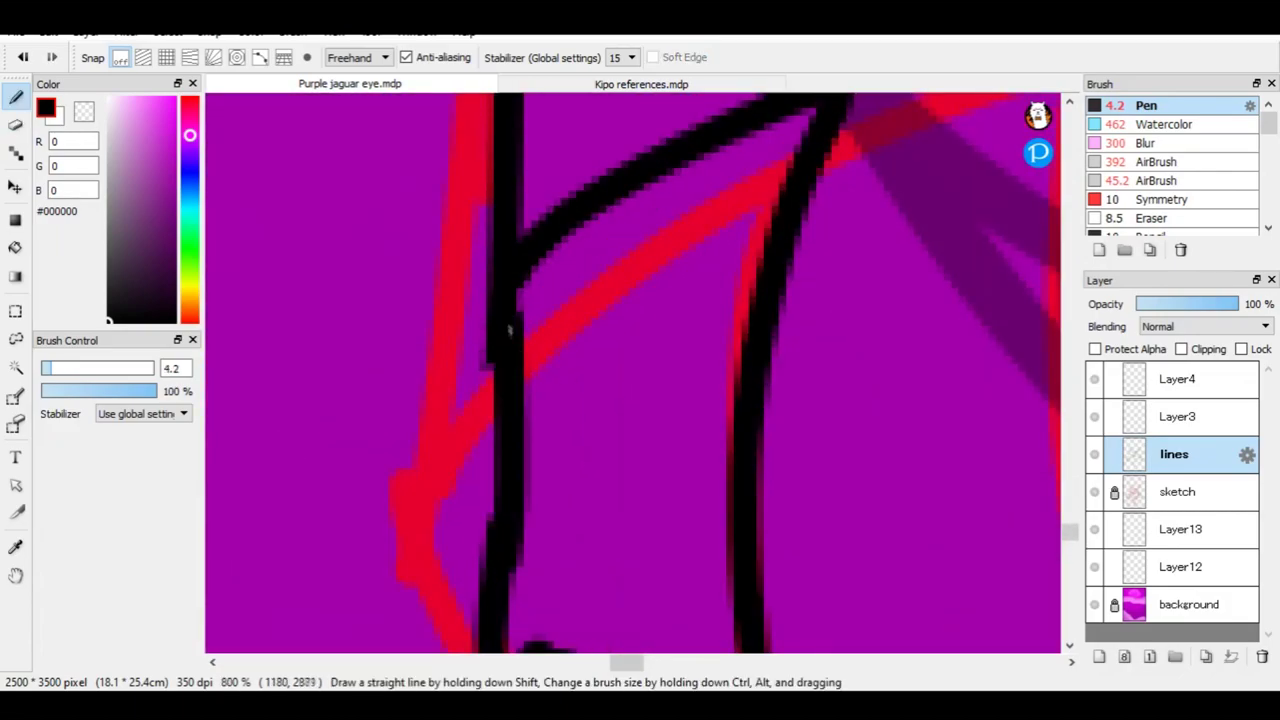
scroll(509, 330, down, 6)
Ink the two curved lines between the thighs, running from the belly down to meet at the left hind leg's inner edge.
scroll(507, 196, up, 2)
drag(495, 183, 606, 432)
scroll(678, 535, up, 3)
mouse_move(455, 133)
mouse_down()
mouse_move(625, 283)
mouse_move(648, 402)
mouse_up()
scroll(648, 402, down, 3)
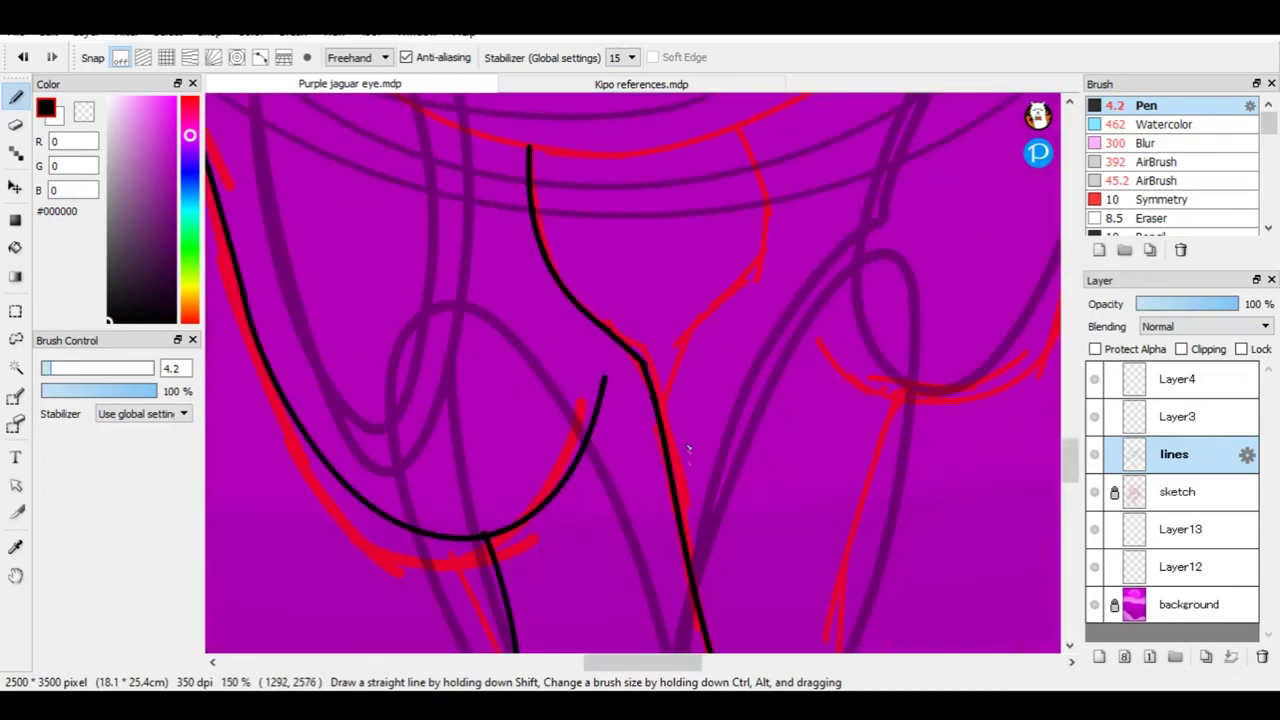
scroll(697, 392, down, 3)
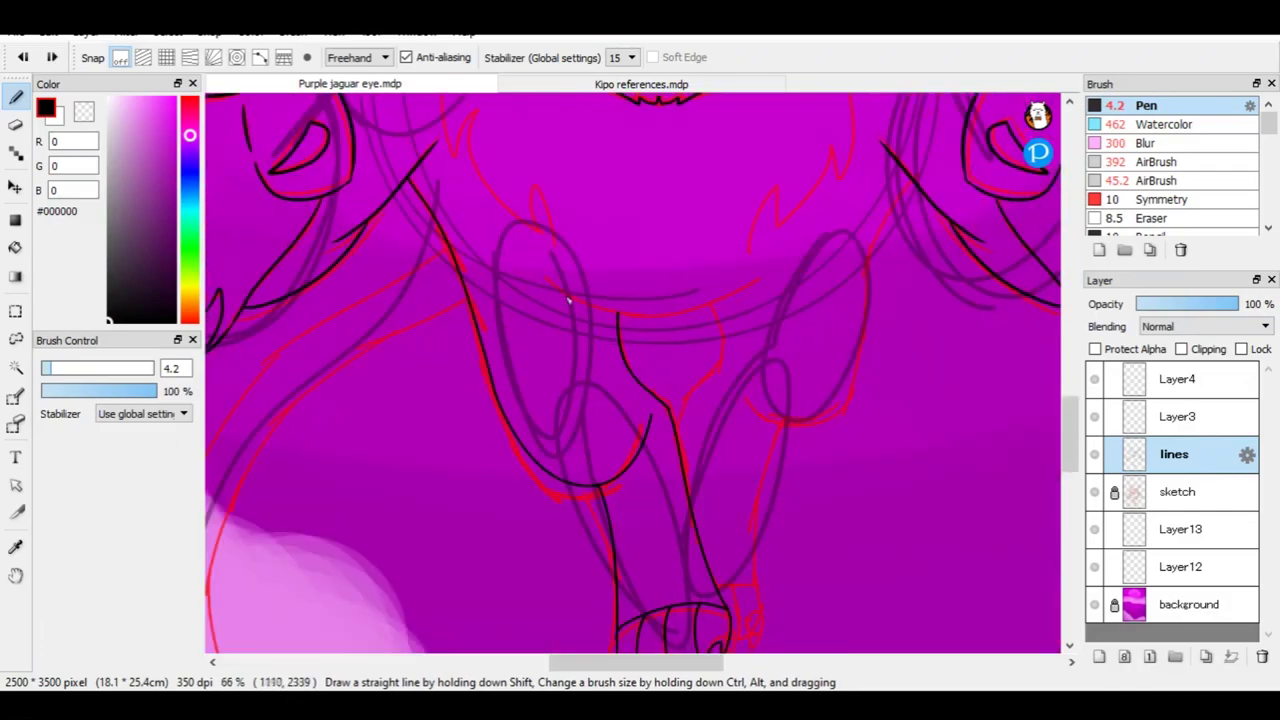
scroll(697, 392, up, 5)
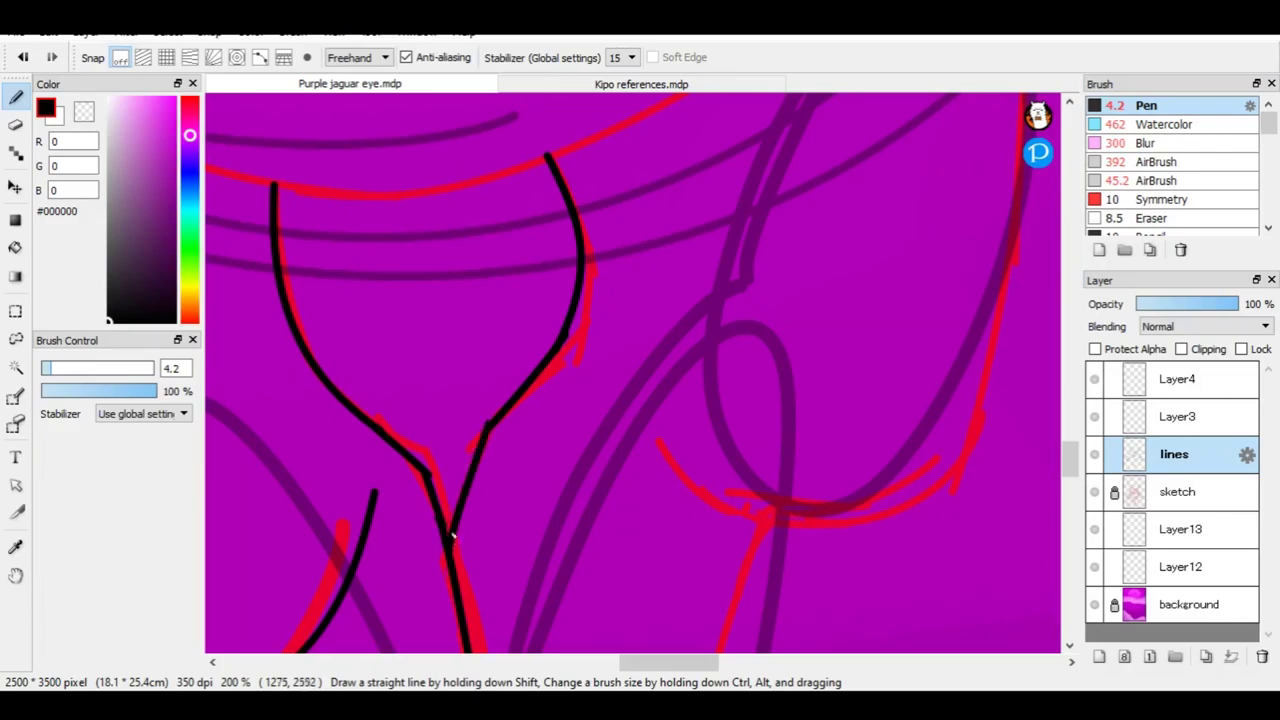
scroll(488, 432, down, 2)
scroll(391, 414, up, 1)
Undo the unsatisfactory strokes and ink the side of the body and the rounded thigh of the right hind leg.
key(ctrl+z)
mouse_move(382, 412)
mouse_down()
mouse_move(667, 443)
mouse_move(955, 140)
mouse_up()
key(ctrl+z)
mouse_move(670, 436)
mouse_down()
mouse_move(955, 136)
mouse_move(948, 114)
mouse_up()
key(ctrl+z)
scroll(598, 380, down, 3)
scroll(580, 381, up, 3)
scroll(604, 275, down, 1)
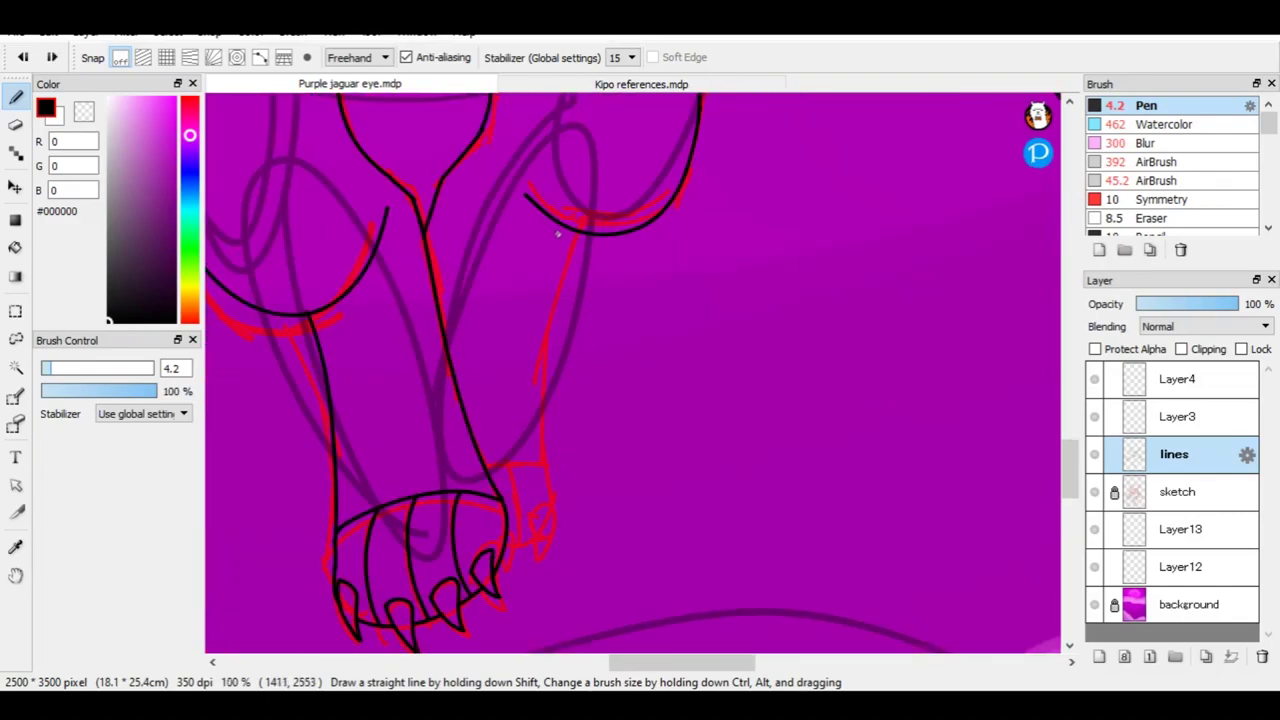
Ink the right hind leg's outer edge and its partly hidden paw with claws and toe line.
scroll(509, 341, up, 1)
scroll(520, 540, down, 1)
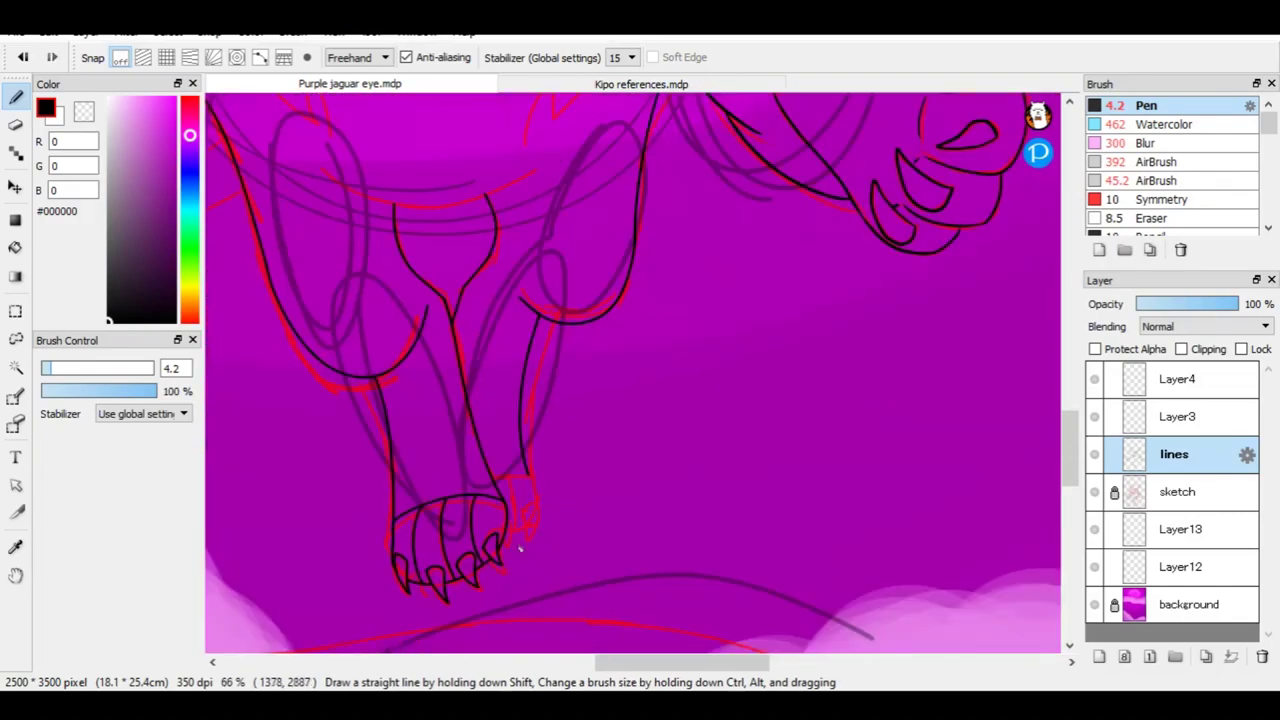
scroll(623, 537, up, 3)
drag(528, 445, 528, 466)
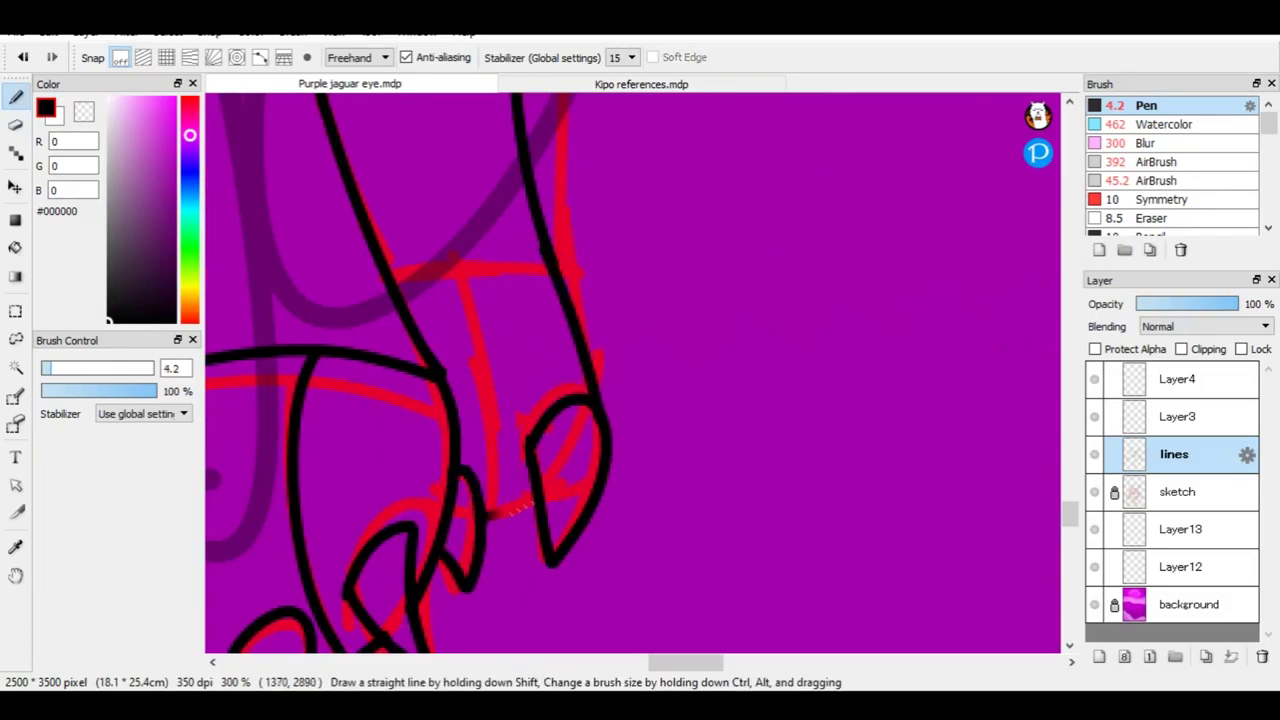
drag(460, 228, 510, 486)
scroll(510, 486, down, 3)
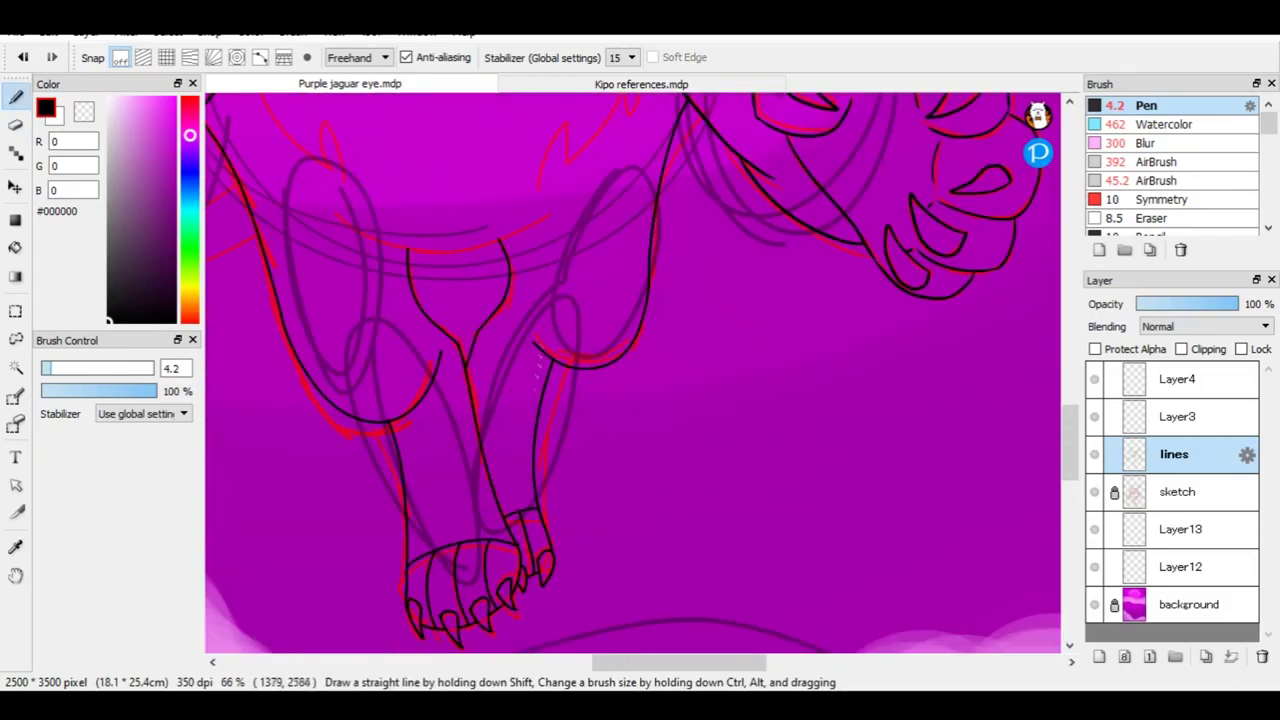
Replace the one-sided chest fur line with jagged fur inked on both sides using the 10 Symmetry brush.
drag(323, 283, 385, 382)
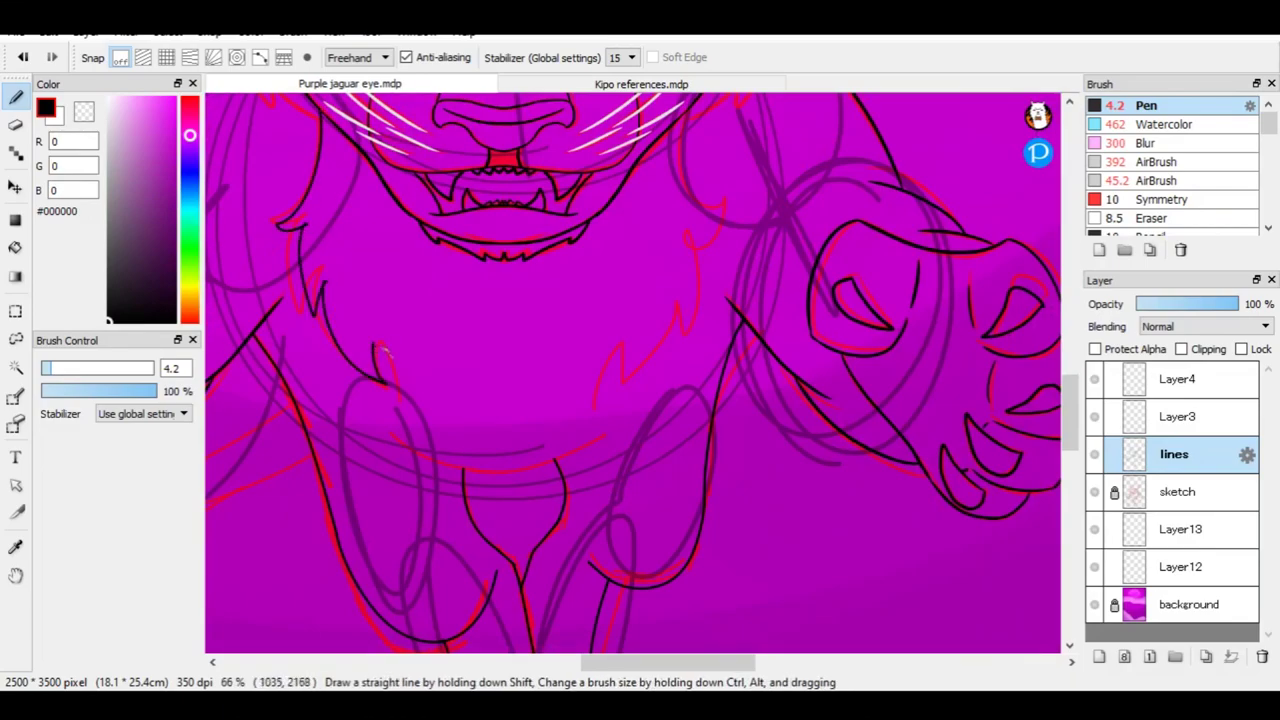
click(1160, 199)
drag(503, 306, 557, 348)
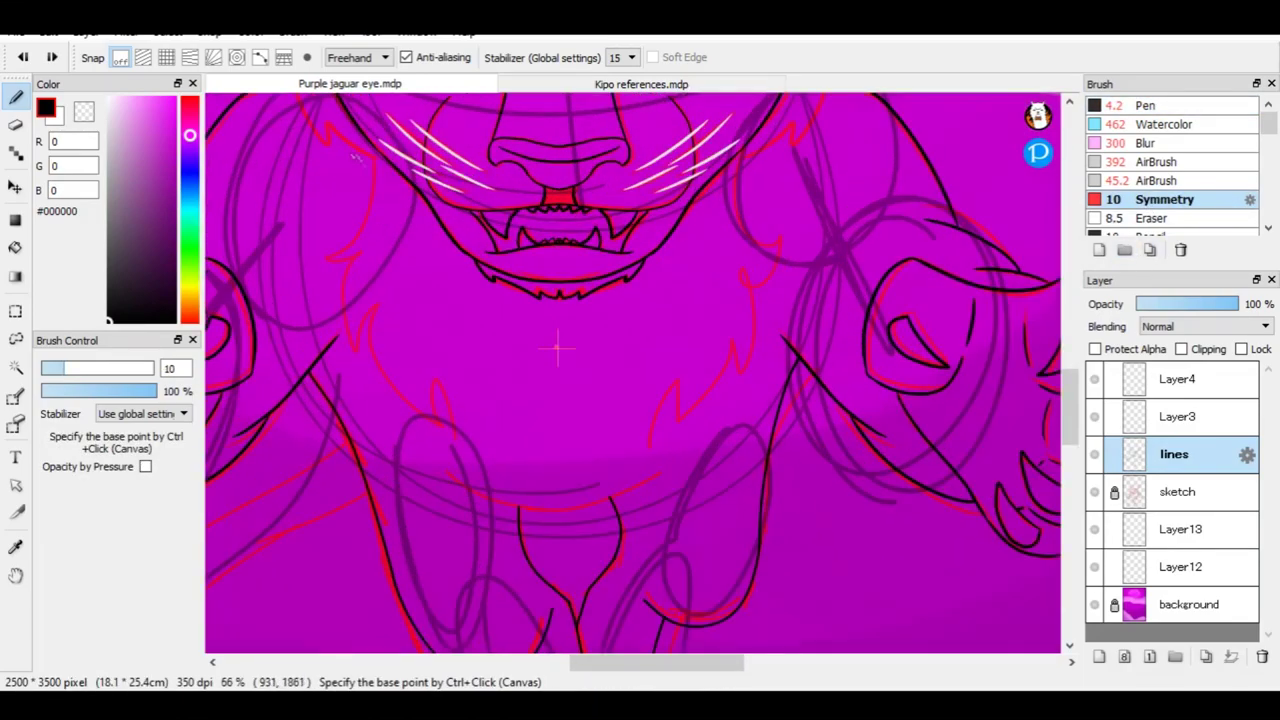
drag(424, 400, 462, 445)
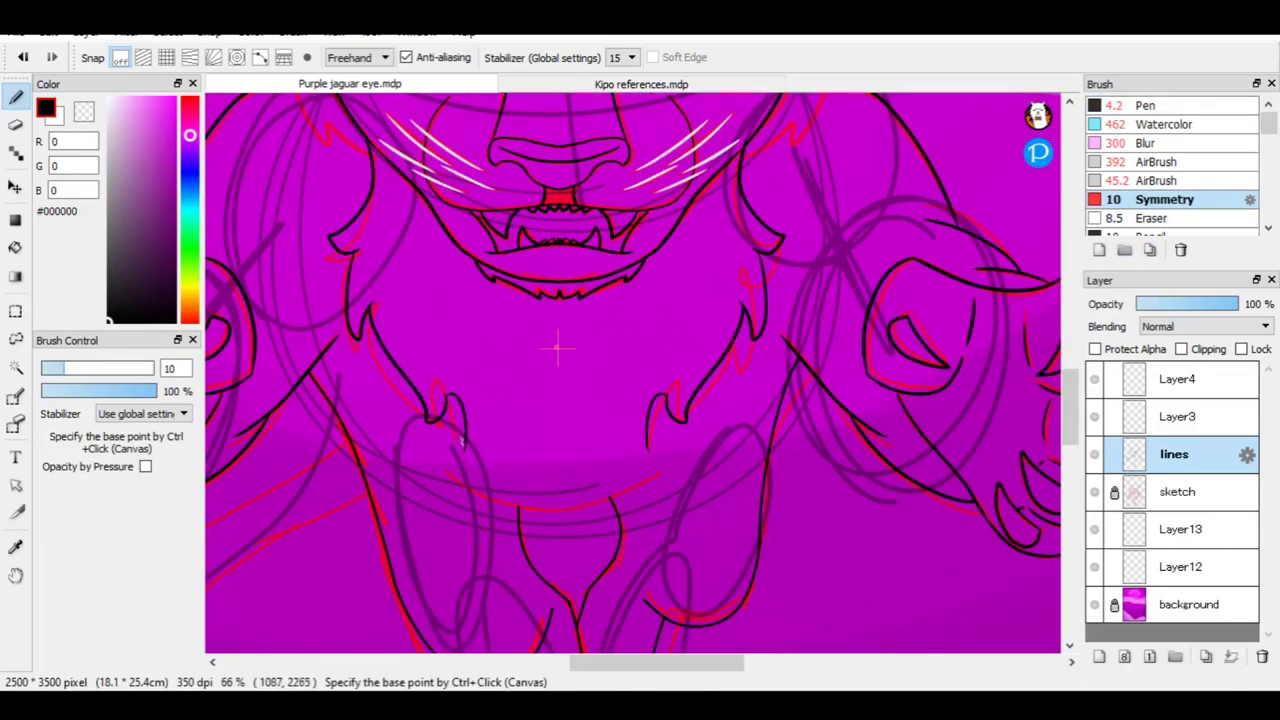
Ink the curved lower chest line above the hind legs and trim the line end sticking out above it.
scroll(527, 509, up, 3)
drag(350, 440, 593, 510)
scroll(894, 371, up, 2)
key(p)
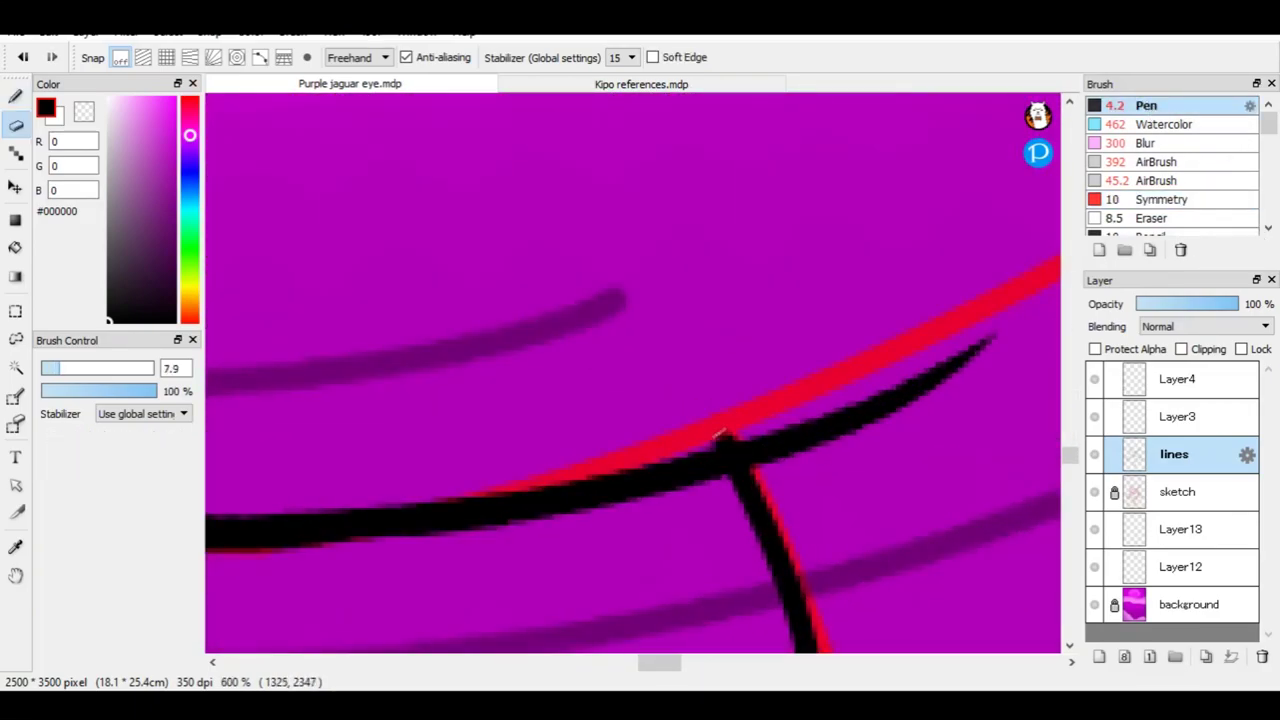
scroll(711, 380, down, 5)
scroll(550, 530, down, 1)
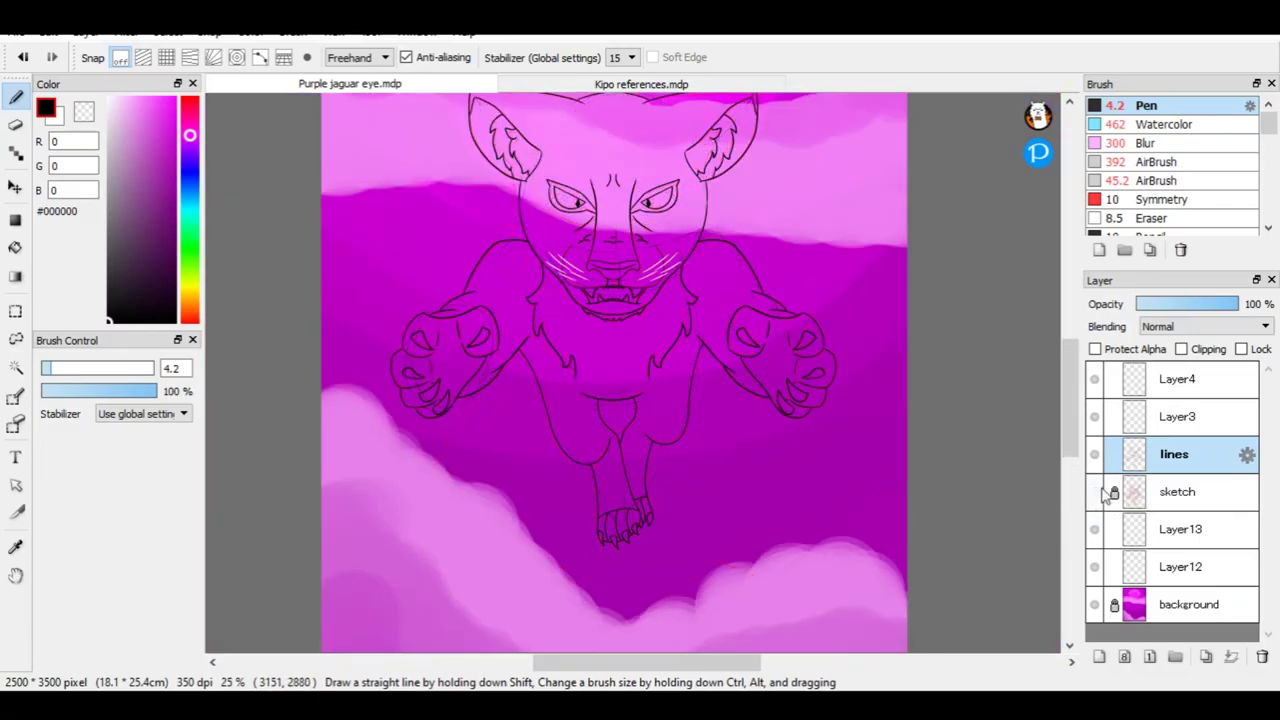
Add a new layer above lines and ink the tail's long outer edge along a snap curve following the sketch.
click(1099, 657)
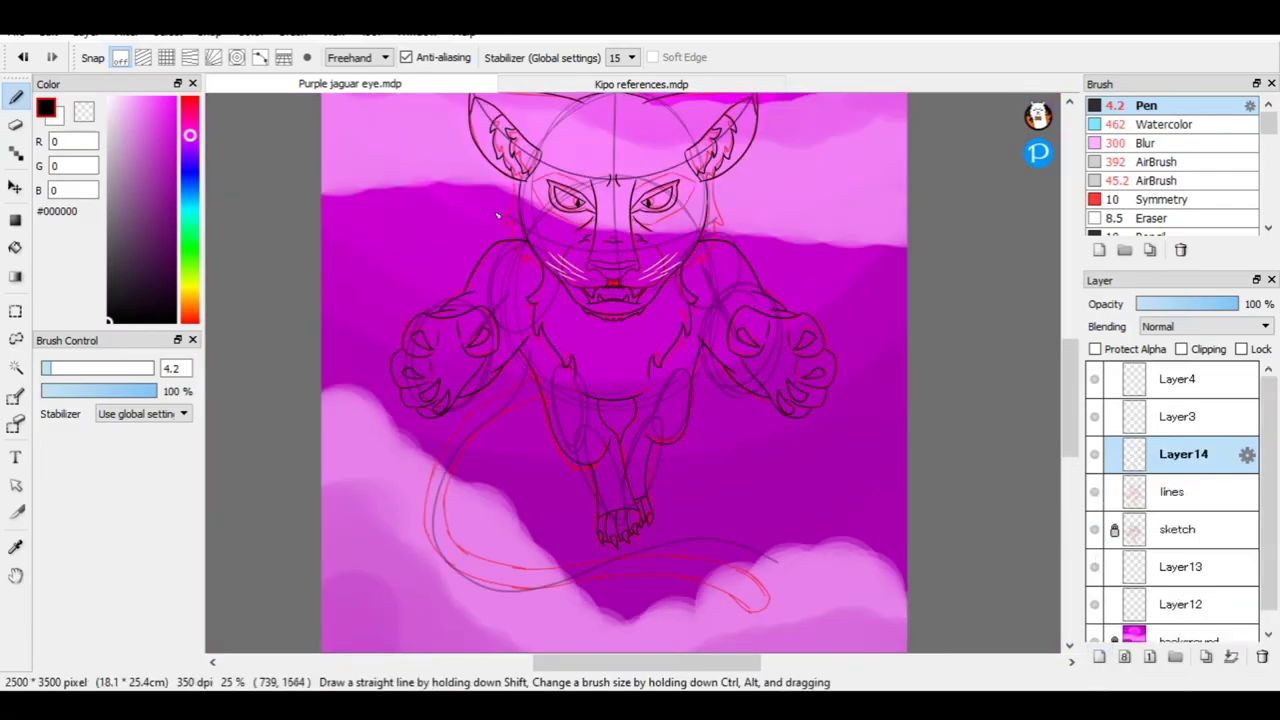
scroll(693, 385, down, 3)
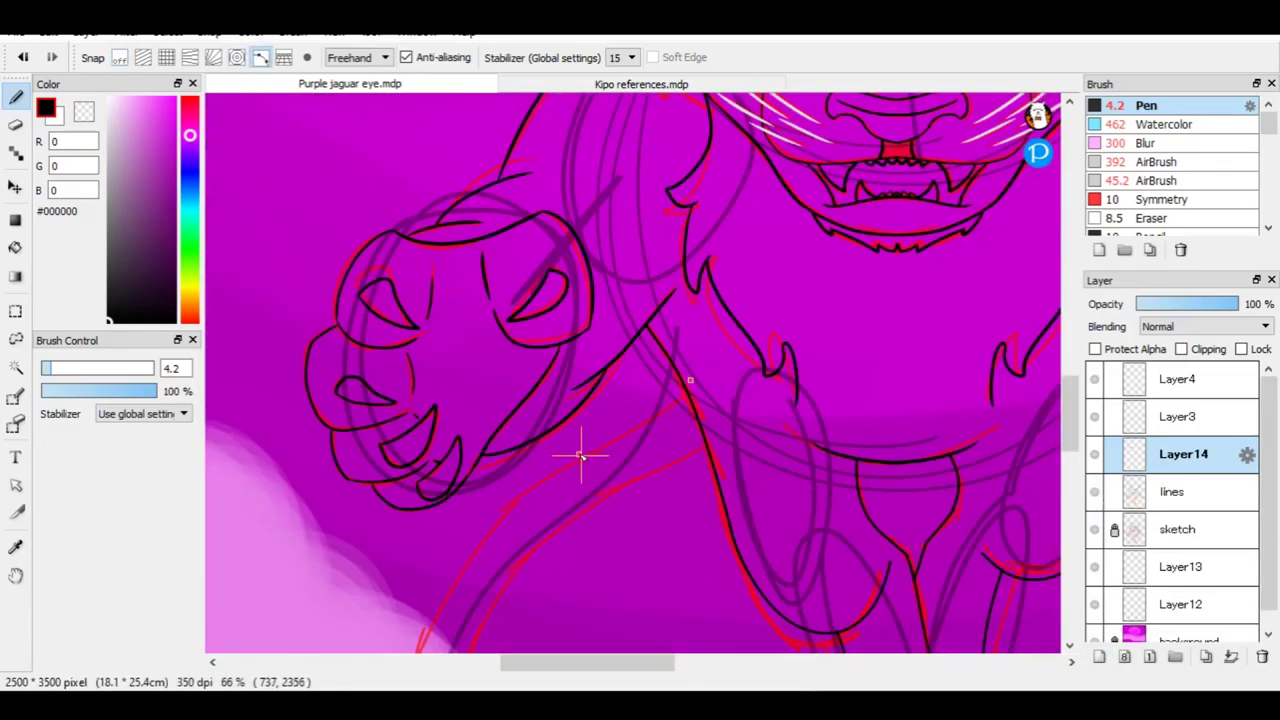
click(496, 517)
scroll(496, 517, down, 3)
scroll(496, 517, left, 2)
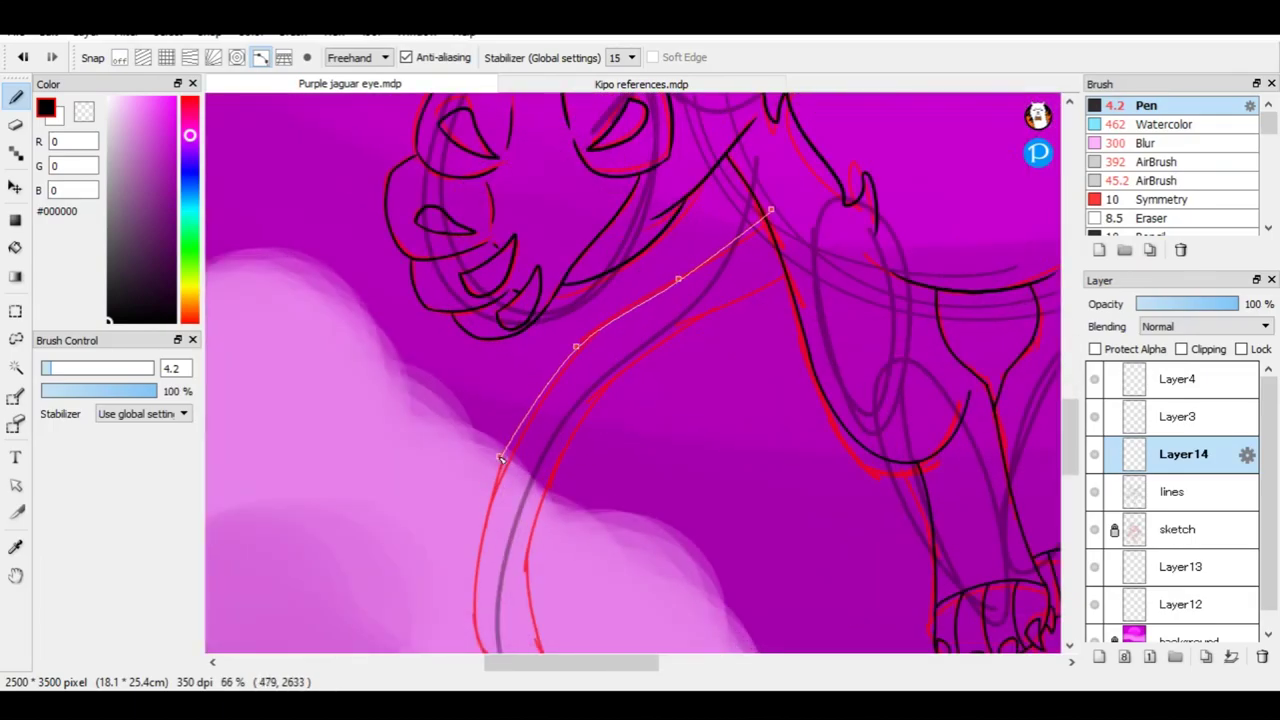
scroll(500, 458, down, 3)
click(470, 432)
scroll(493, 560, down, 2)
scroll(627, 592, up, 2)
scroll(820, 551, down, 2)
click(483, 521)
click(620, 525)
scroll(729, 593, down, 2)
double_click(770, 580)
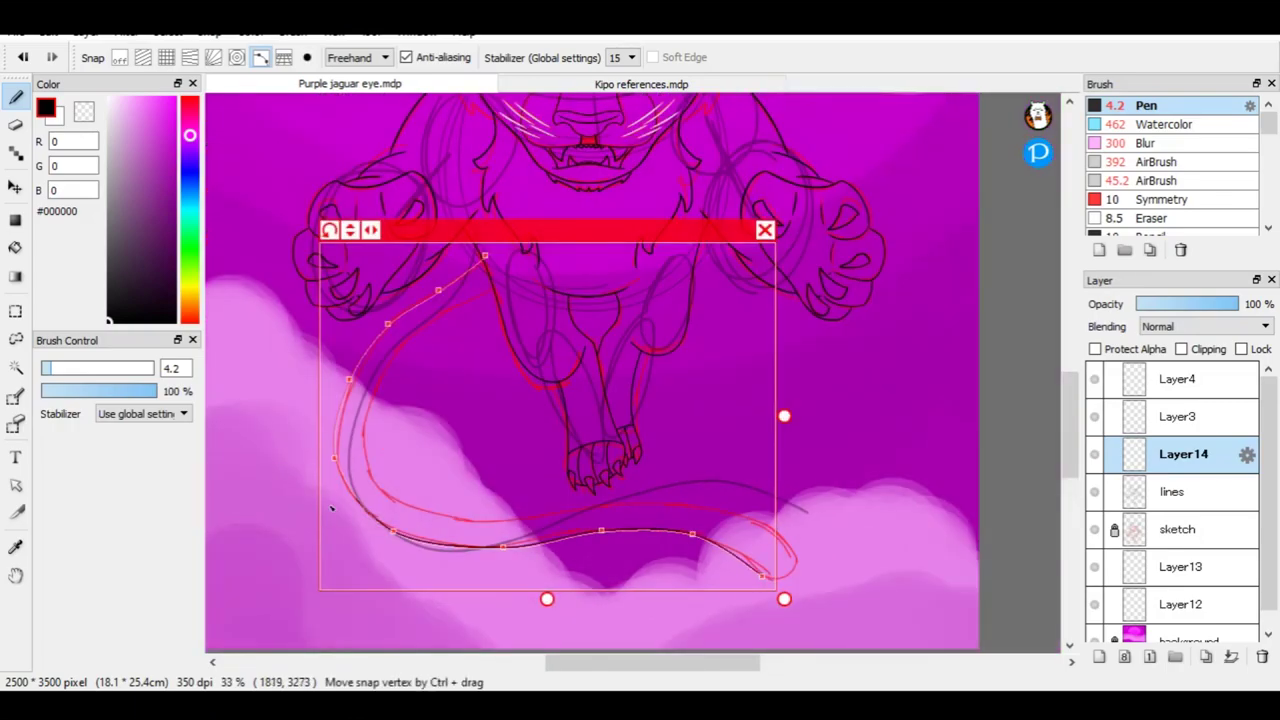
Ink the tail's inner edge along a second snap curve and turn snapping off.
scroll(519, 253, up, 2)
scroll(323, 377, down, 3)
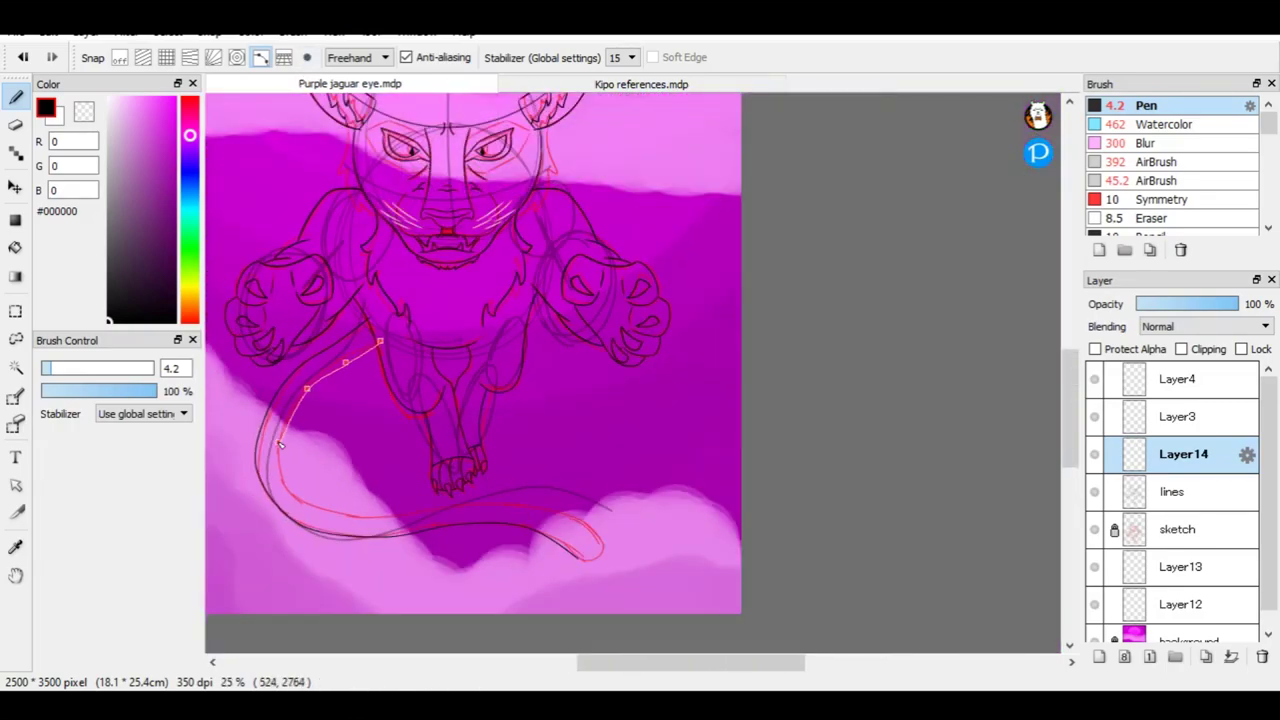
scroll(500, 505, up, 2)
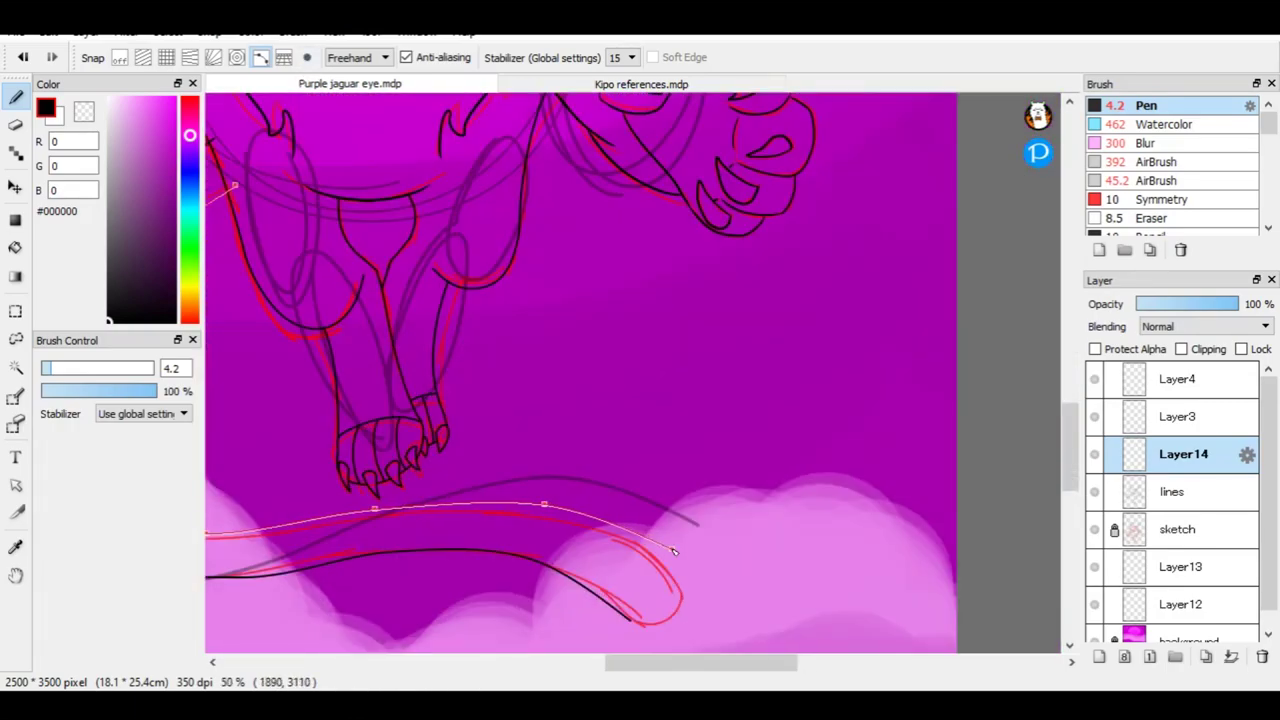
scroll(673, 551, down, 1)
scroll(435, 357, up, 5)
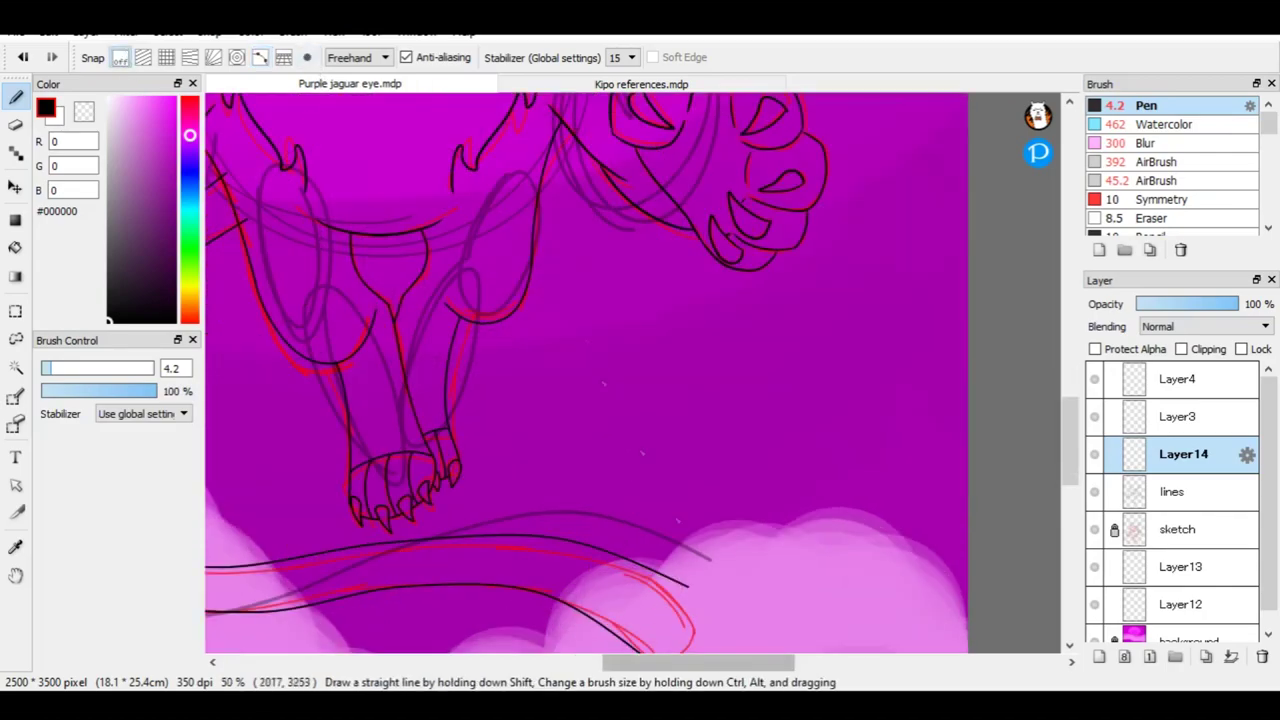
Undo the first attempts and ink the rounded tail tip, joining both tail edges.
scroll(465, 342, up, 1)
key(ctrl+z)
drag(590, 275, 690, 390)
key(ctrl+z)
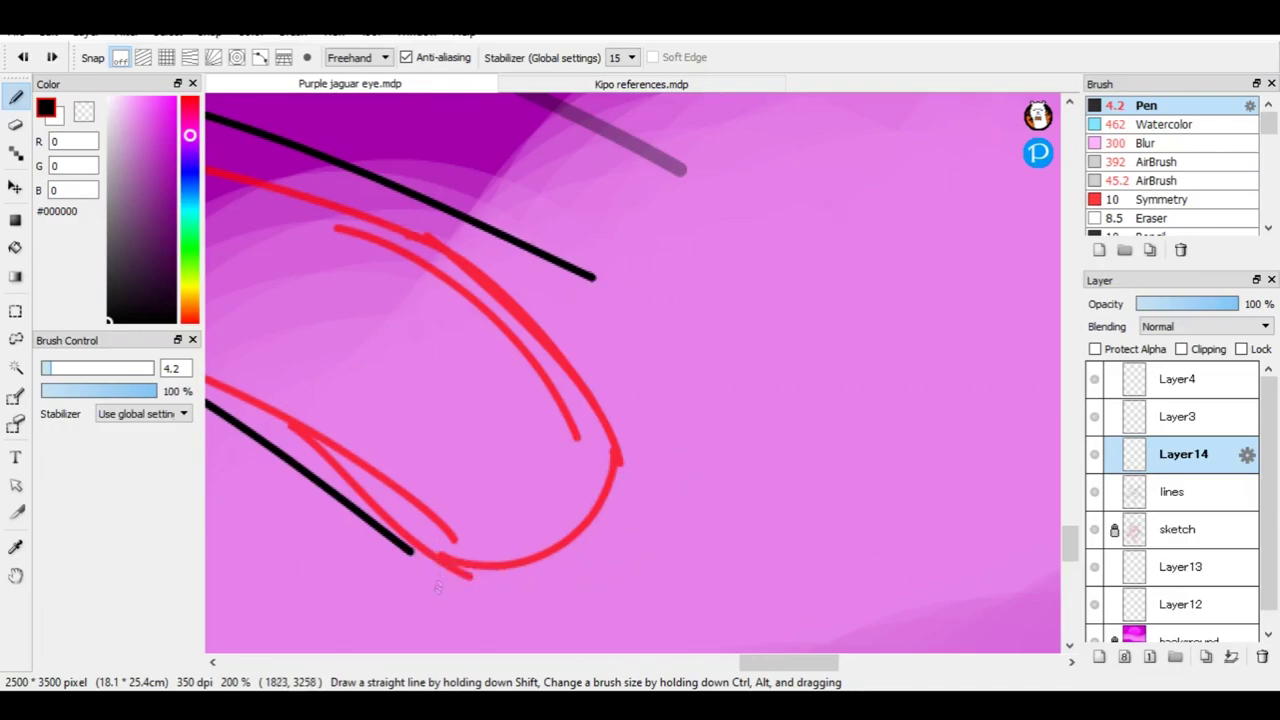
drag(410, 550, 595, 284)
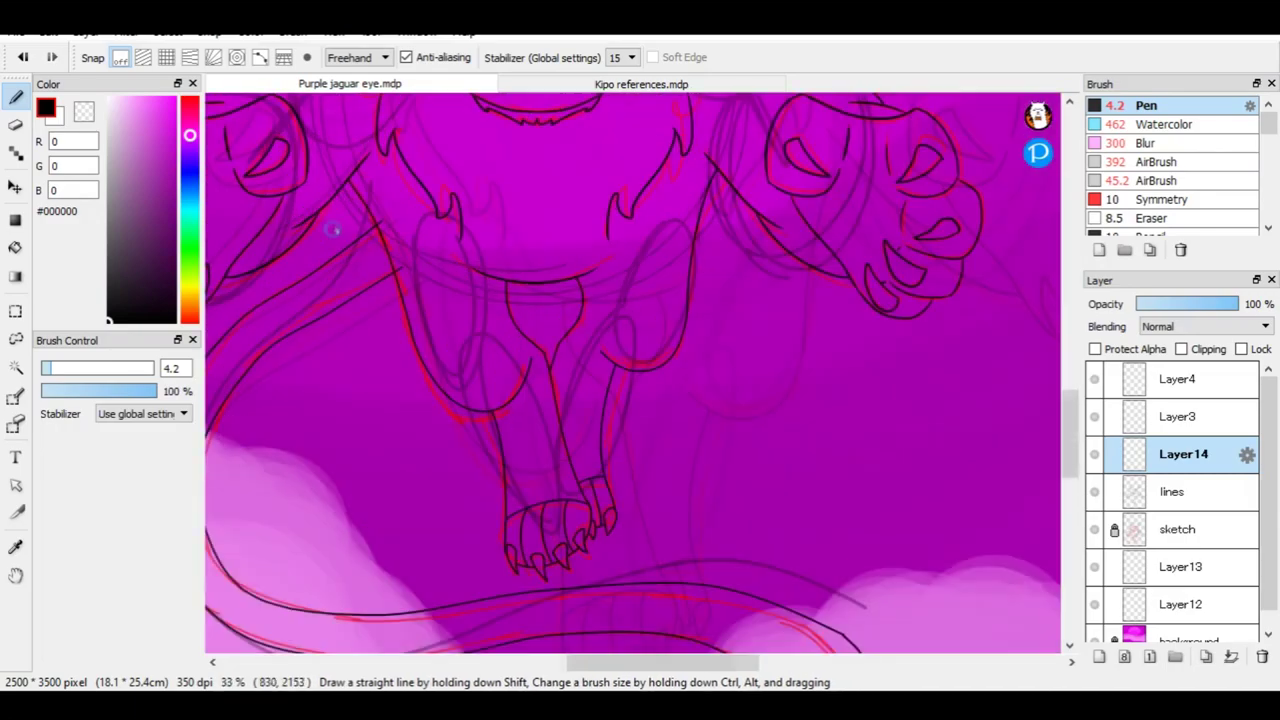
Erase the ends of the tail lines that cross into the jaguar's body.
key(e)
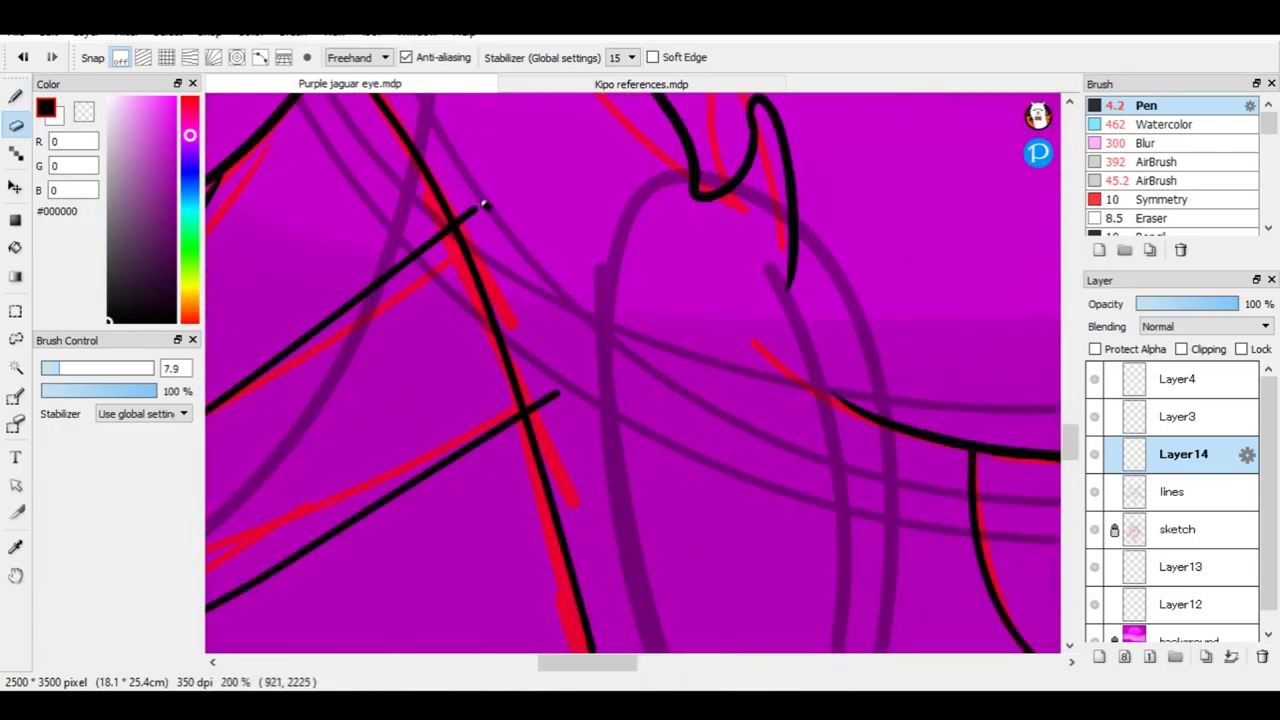
key(b)
scroll(558, 390, down, 4)
Merge the tail layer down into the lines layer and delete the sketch layer.
click(1262, 658)
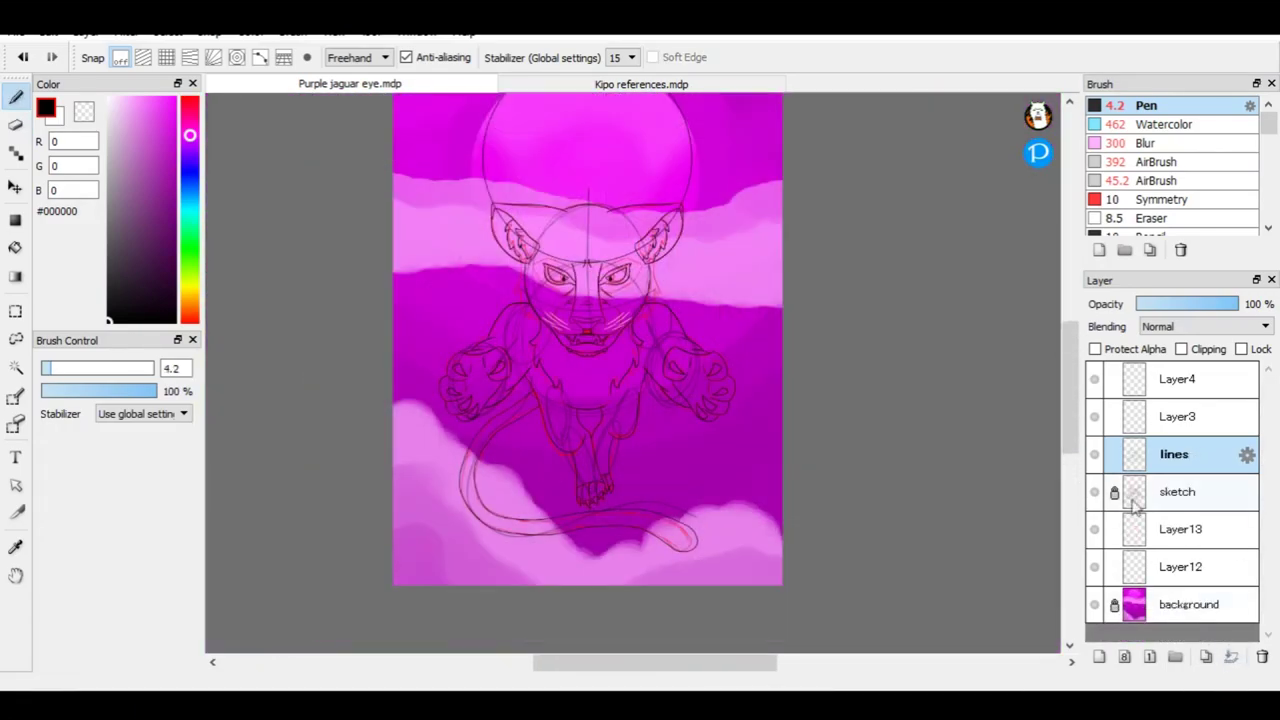
click(1262, 657)
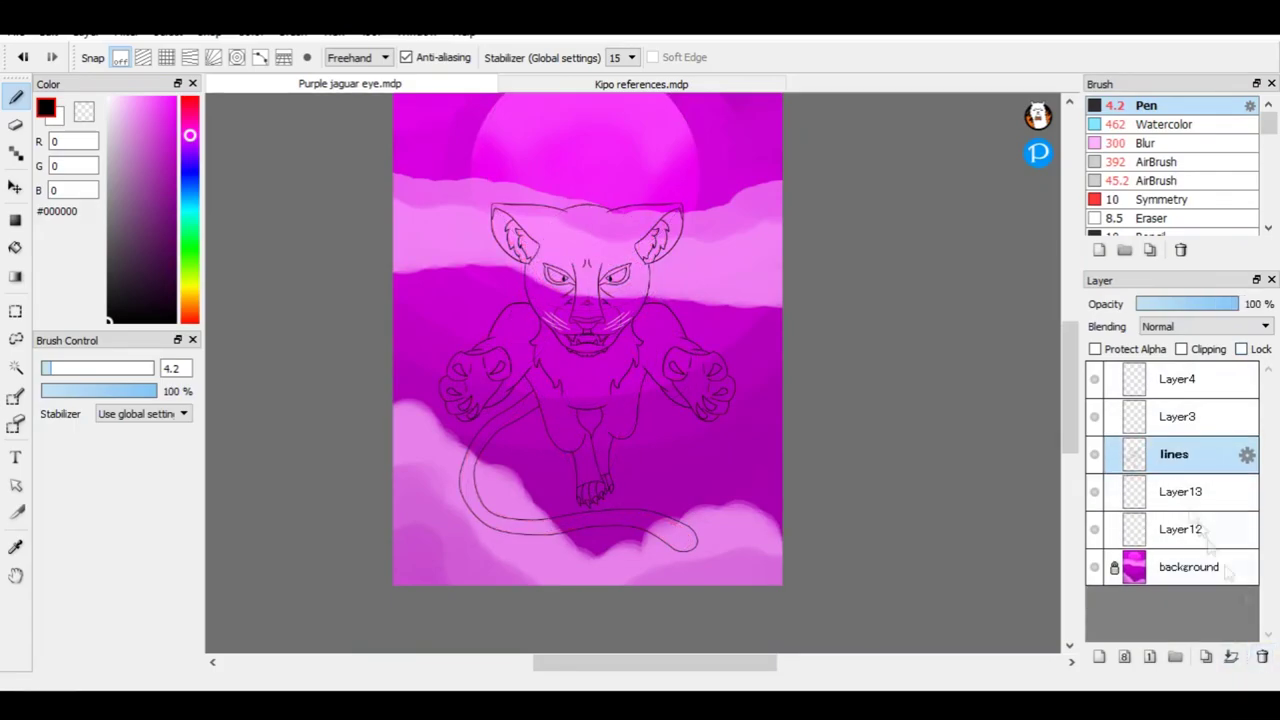
Lock the lines layer and, with Layer13 active, pick the fur pink #E665BC from the Kipo references document.
click(1145, 500)
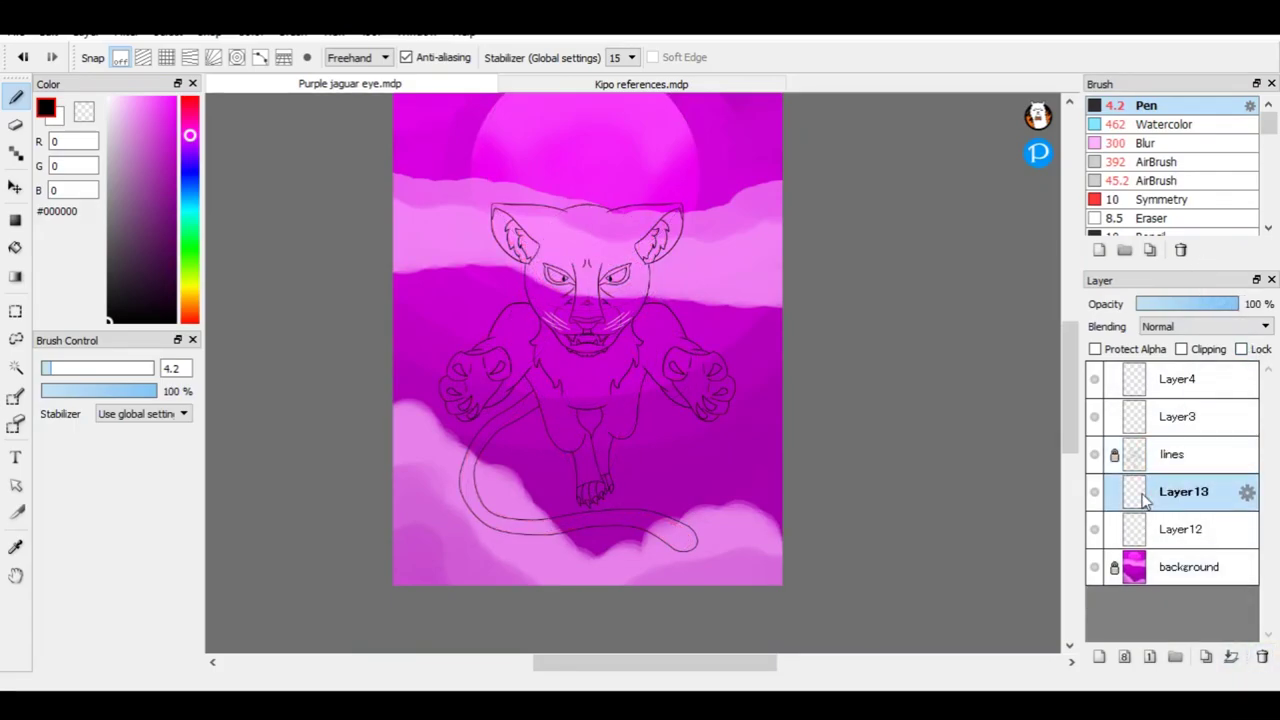
click(620, 84)
scroll(430, 290, down, 3)
click(440, 84)
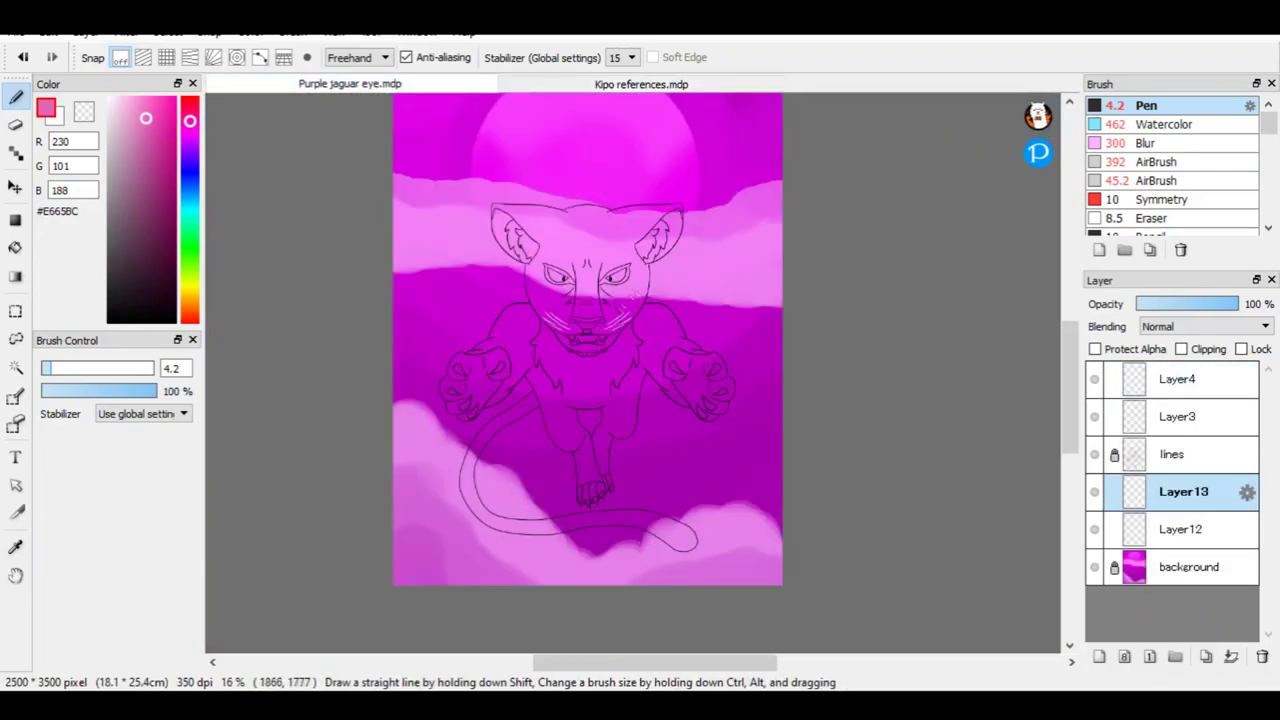
Hide the background and draw a filled pink rectangle on Layer13, shifted down to cover the whole jaguar and tail.
click(1095, 567)
click(15, 220)
drag(418, 538, 764, 164)
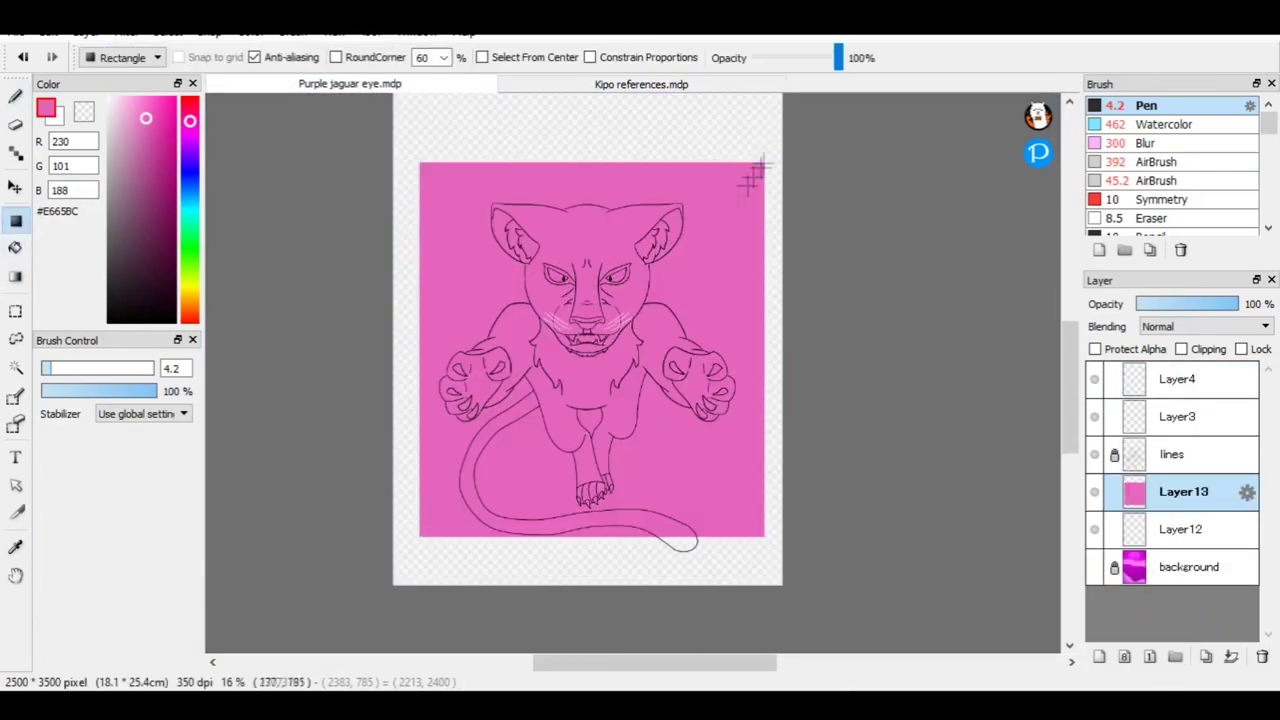
key(ctrl+t)
key(Return)
Clear the pink outside the jaguar's outline by bucket filling it with the transparent colour.
key(g)
key(x)
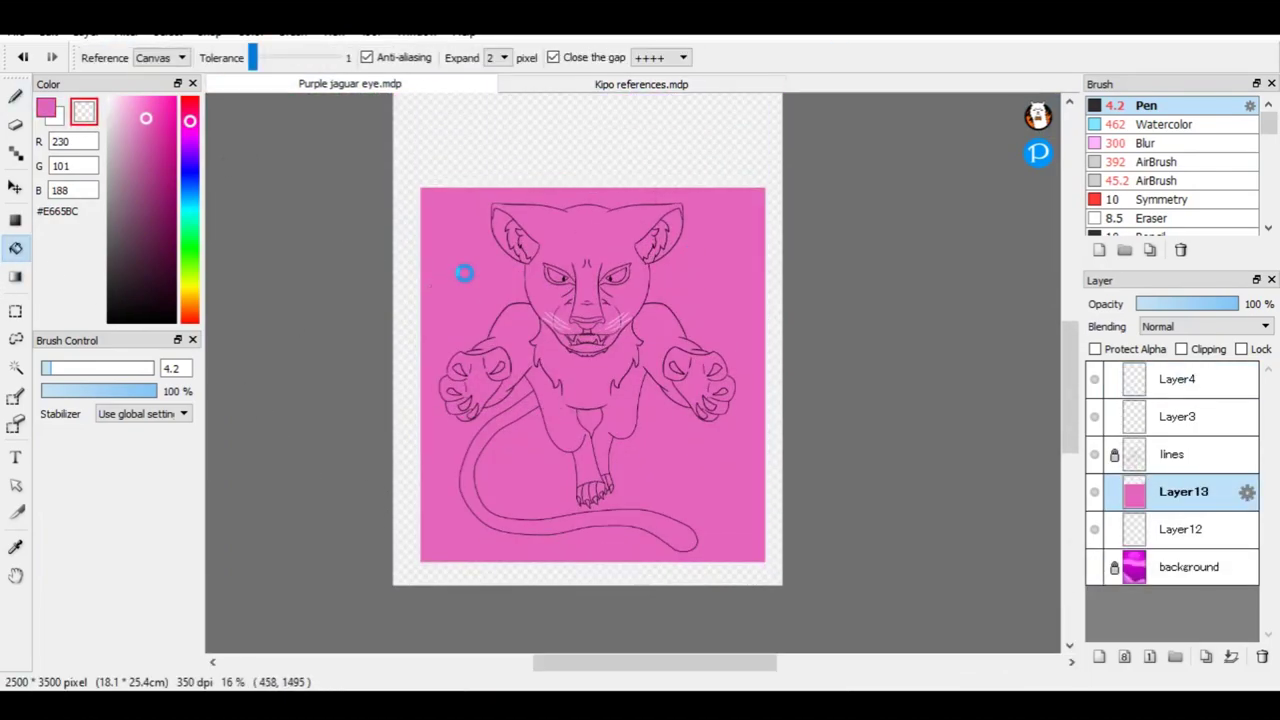
click(463, 271)
scroll(587, 380, up, 2)
Pick light pink #FFC7E2 from the Kipo references and clear the nose and mouth interior on Layer13 with the transparent colour.
key(ctrl+Tab)
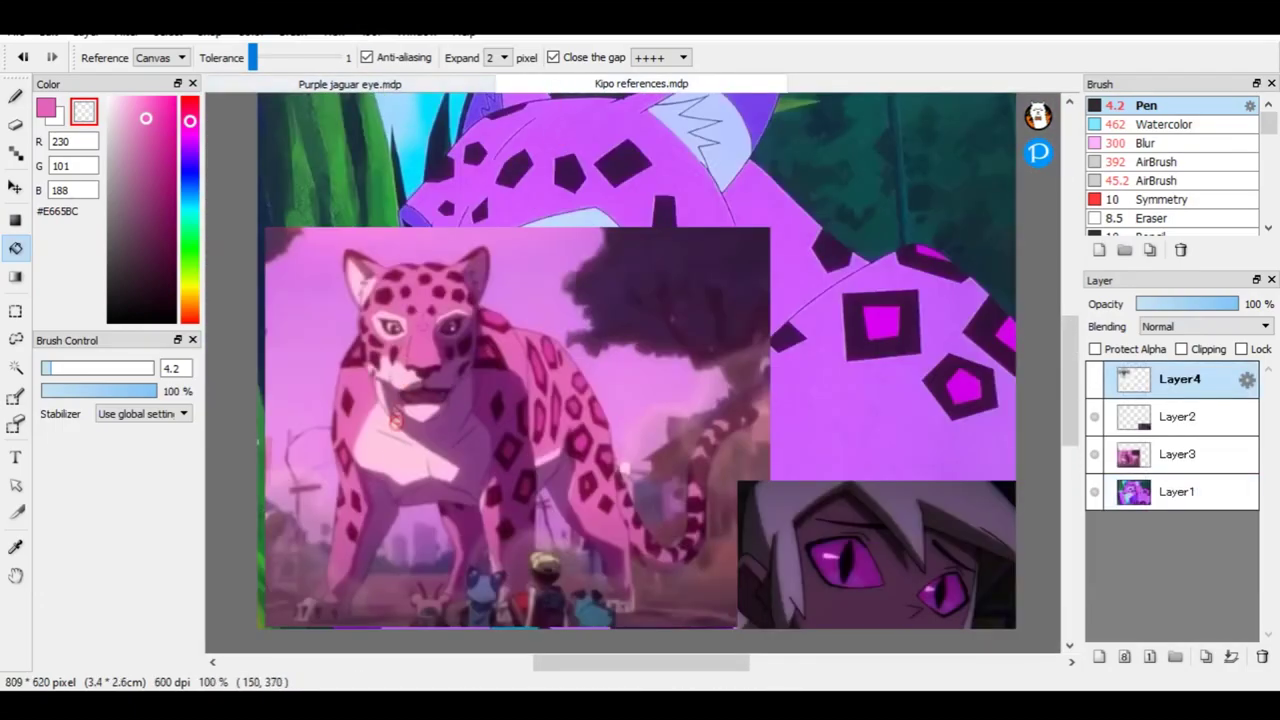
click(458, 86)
scroll(449, 337, up, 6)
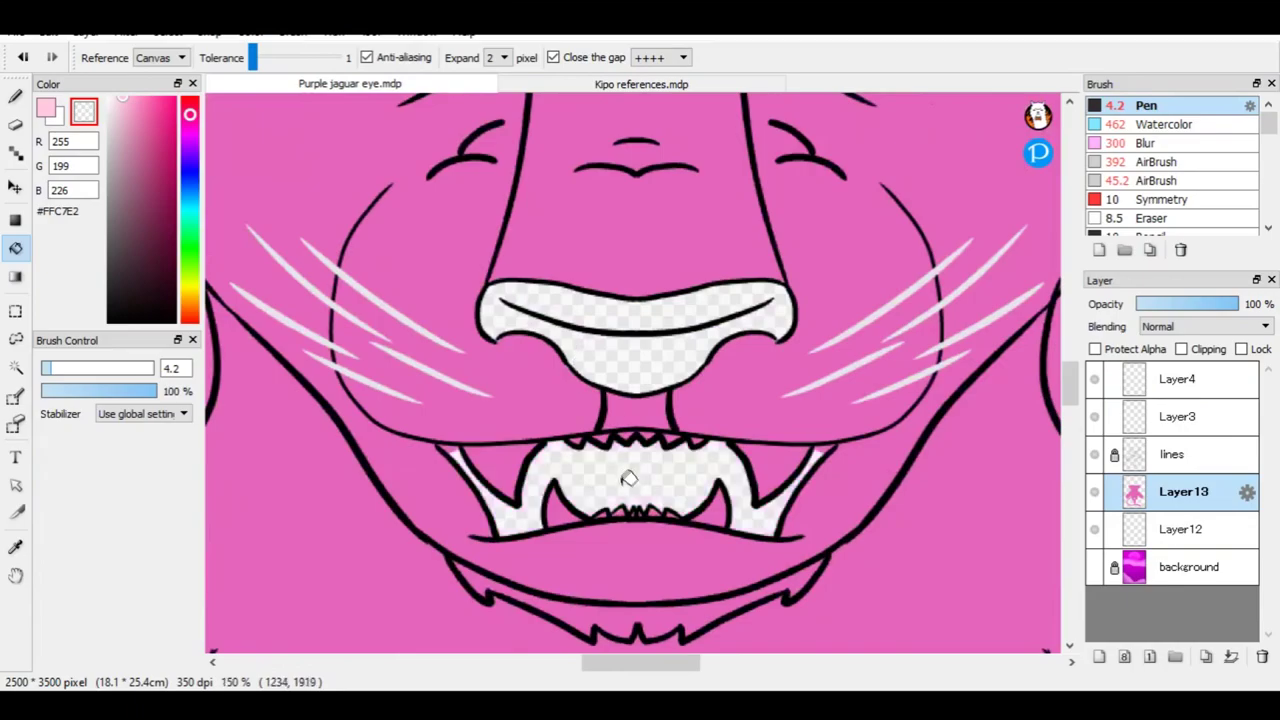
scroll(628, 477, up, 4)
scroll(280, 420, down, 2)
scroll(775, 433, up, 1)
Erase the leftover pink inside the small upper and lower front teeth with the 7.9 eraser.
key(e)
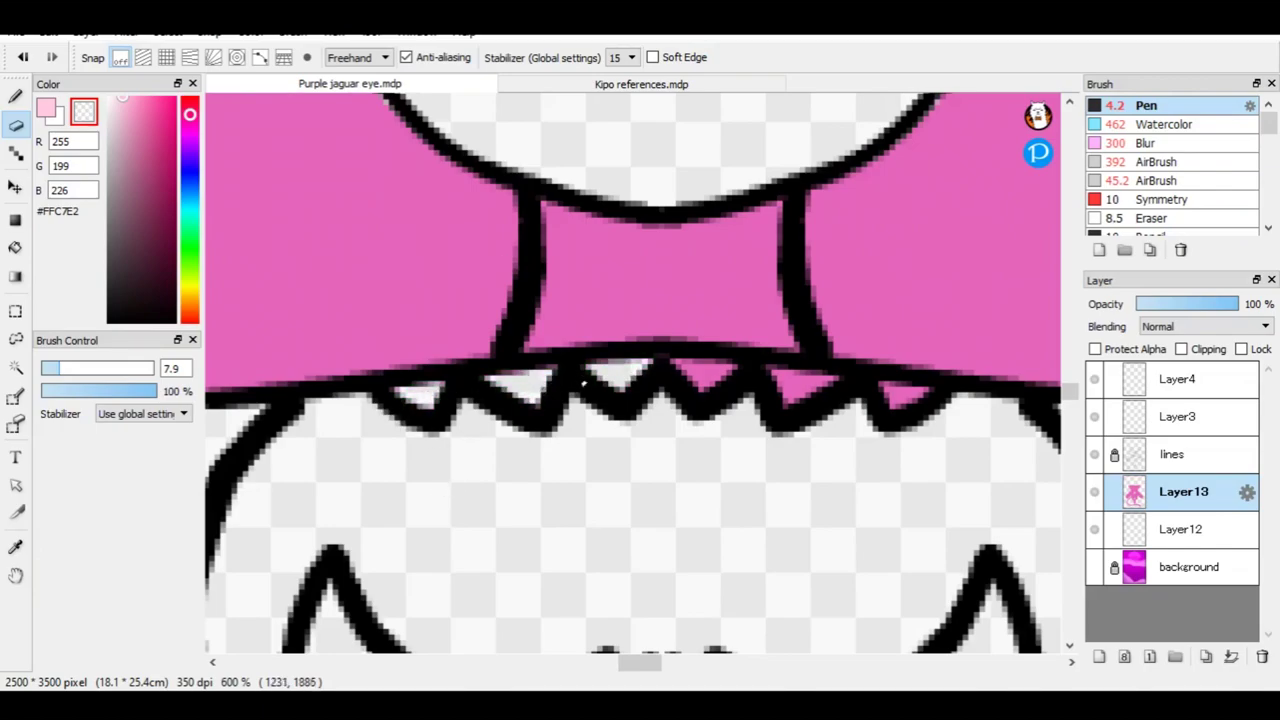
scroll(866, 419, down, 2)
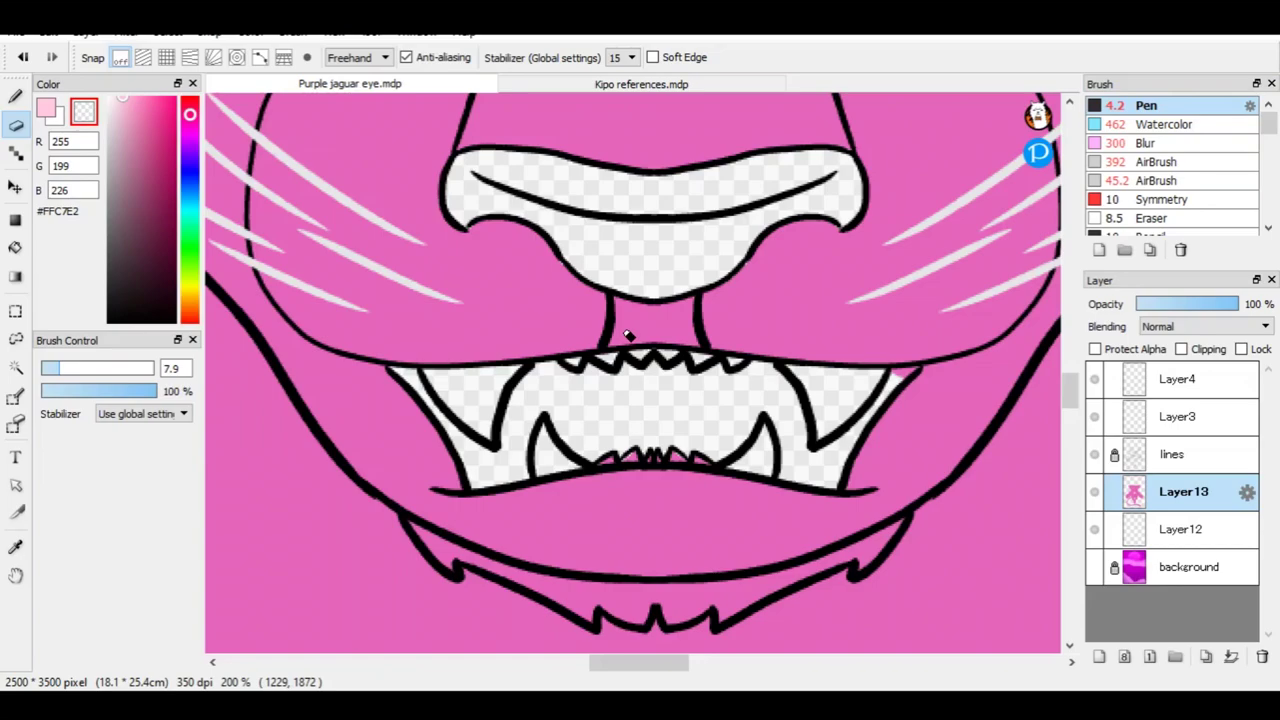
scroll(629, 337, up, 3)
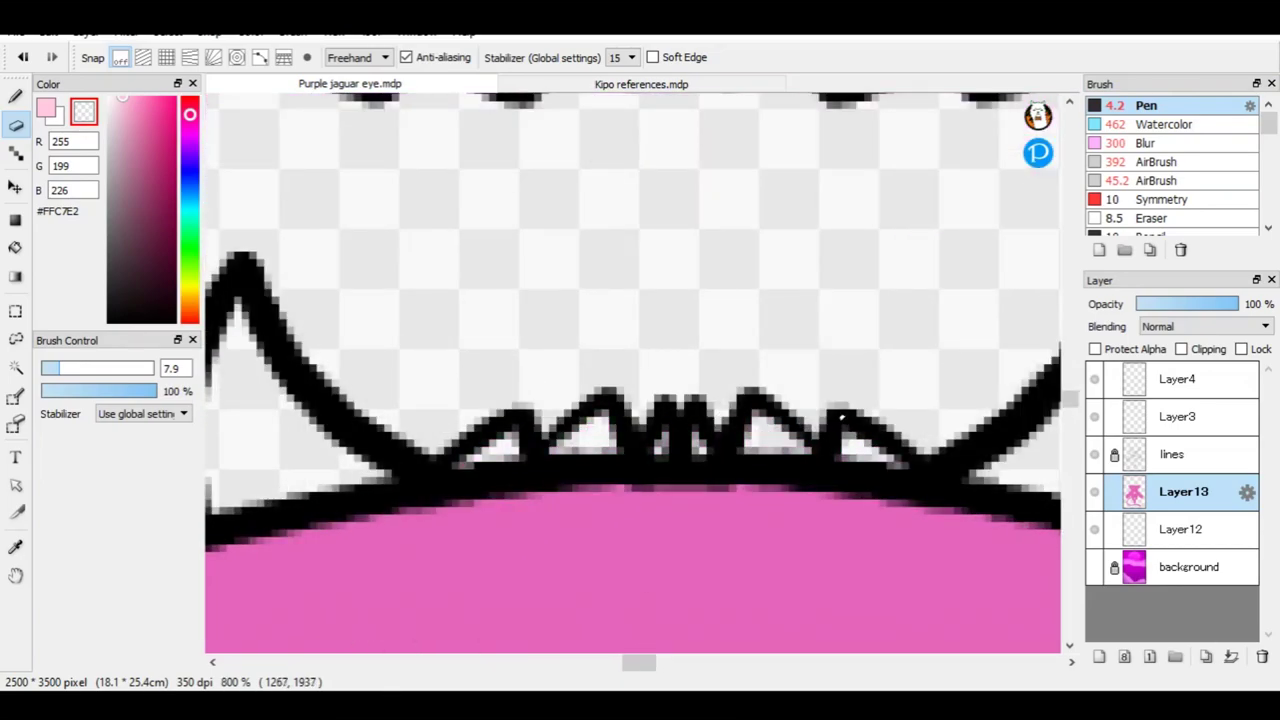
scroll(841, 418, down, 4)
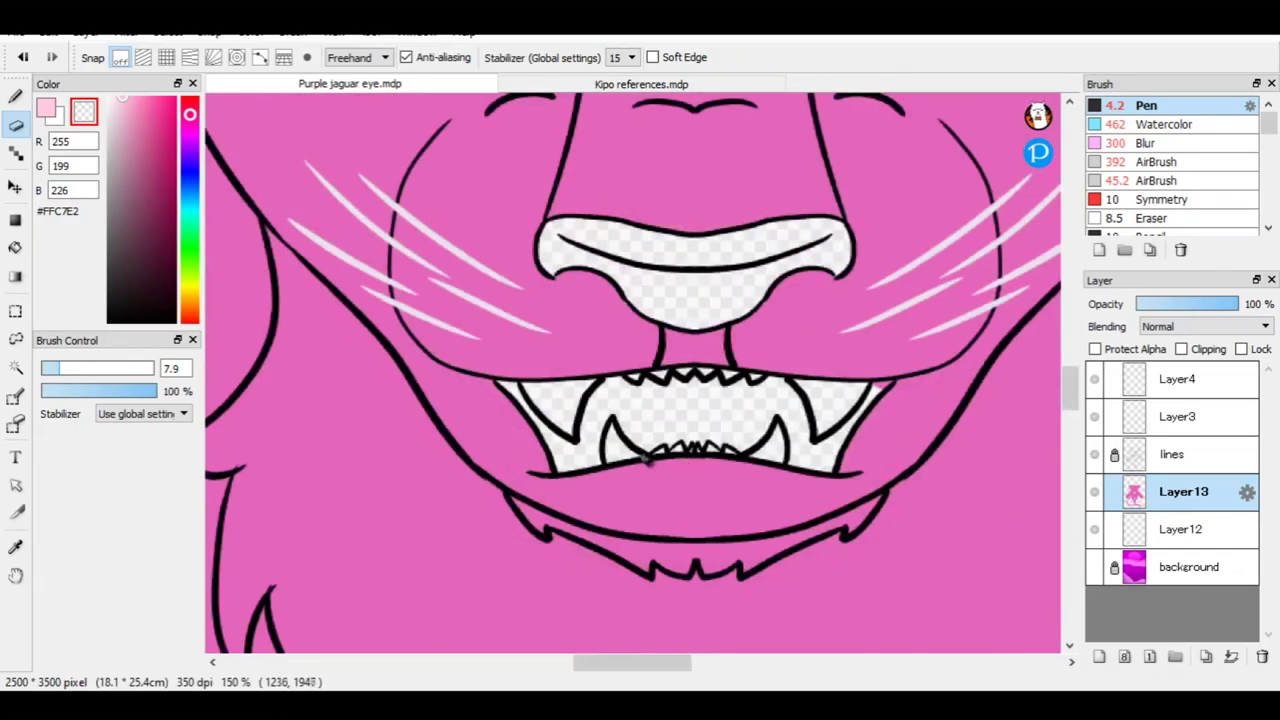
Fill the small gap between the nose and the upper lip with black.
scroll(634, 406, up, 4)
click(16, 97)
key(g)
click(620, 371)
key(b)
key(x)
scroll(584, 392, down, 4)
scroll(585, 391, down, 1)
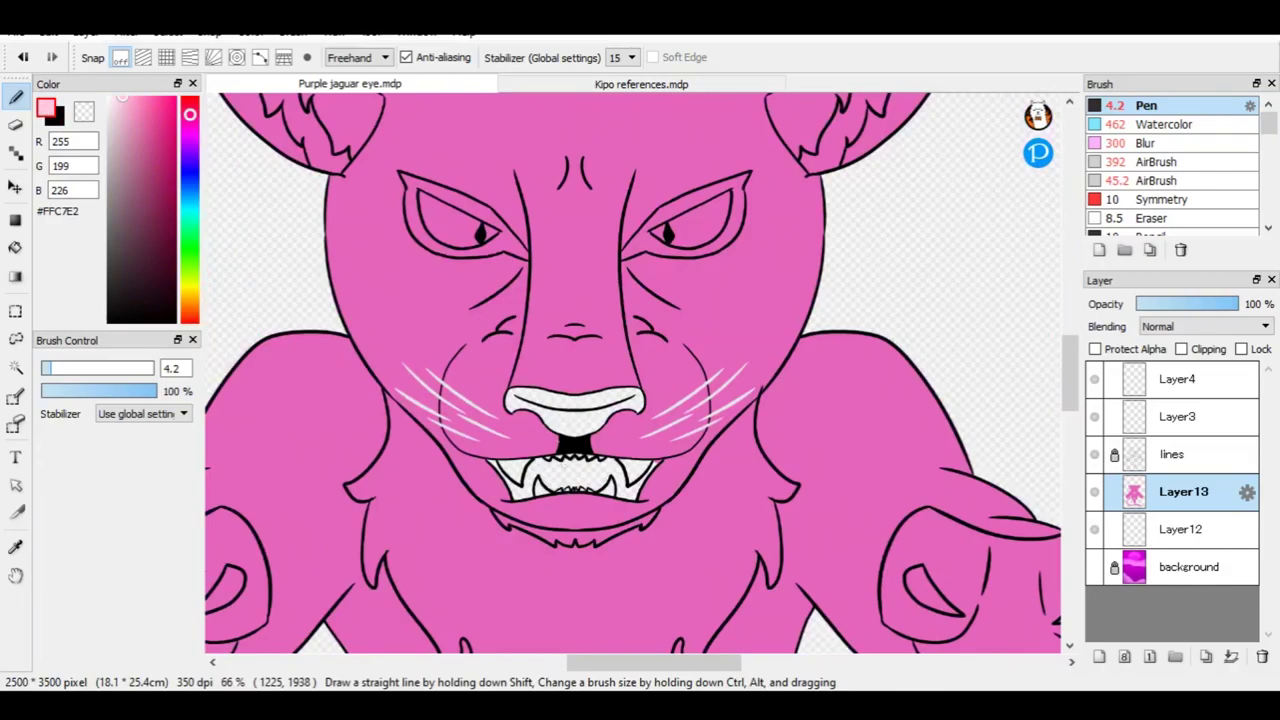
Clear the pink inside both eyes by bucket filling them with the transparent colour.
key(g)
click(84, 110)
scroll(500, 228, up, 3)
scroll(946, 274, down, 5)
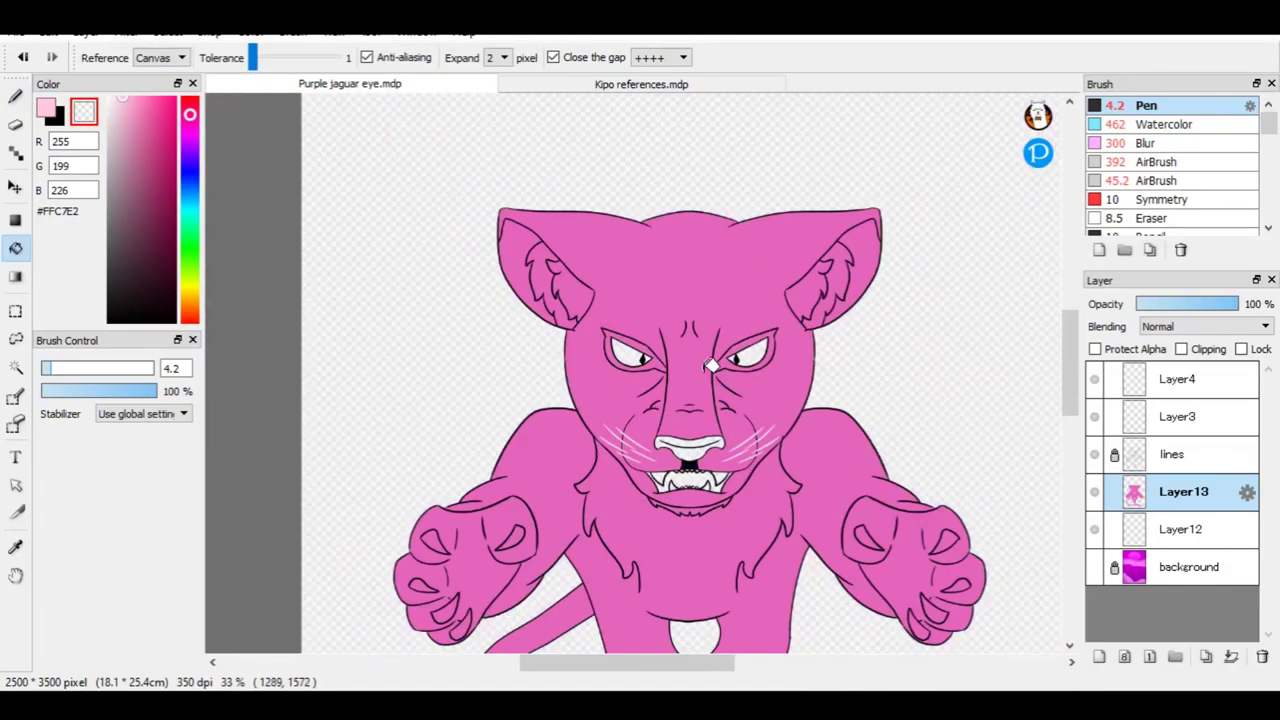
Check the Kipo references and clear the pink from the inner ear areas with the transparent fill.
click(636, 84)
click(400, 86)
scroll(634, 437, up, 3)
click(634, 437)
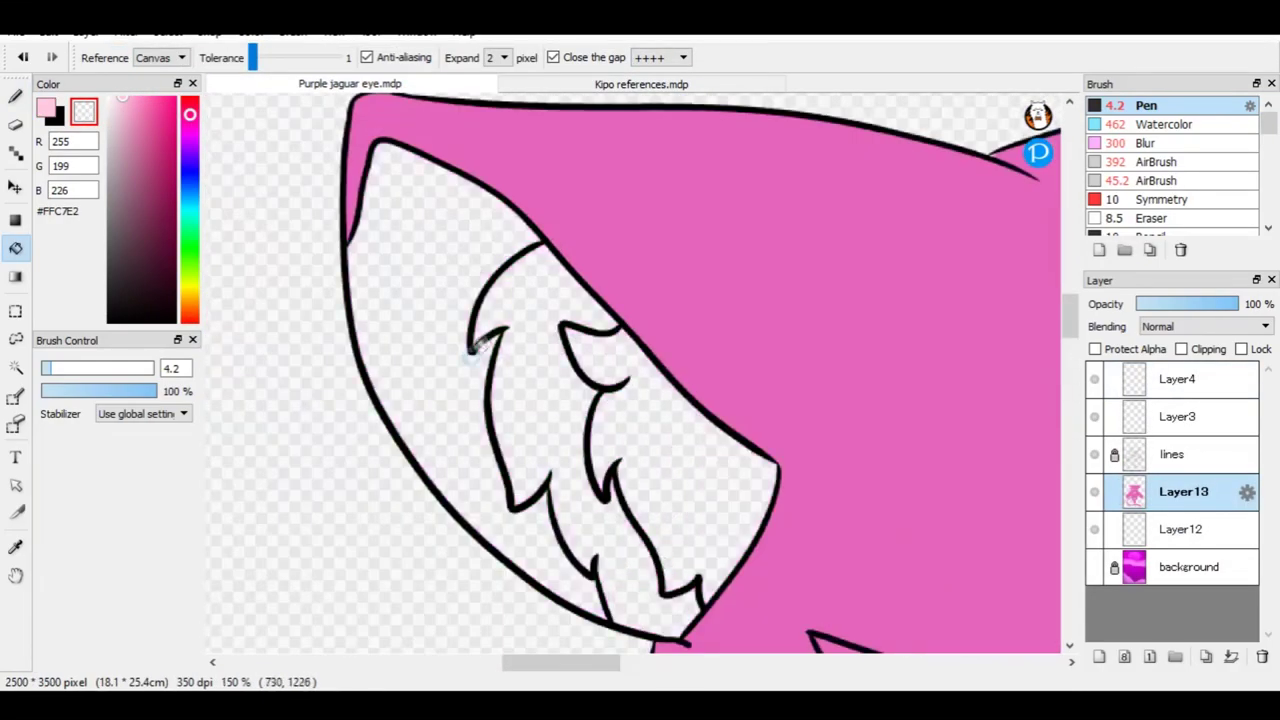
click(597, 376)
scroll(597, 376, down, 2)
key(b)
scroll(660, 342, up, 3)
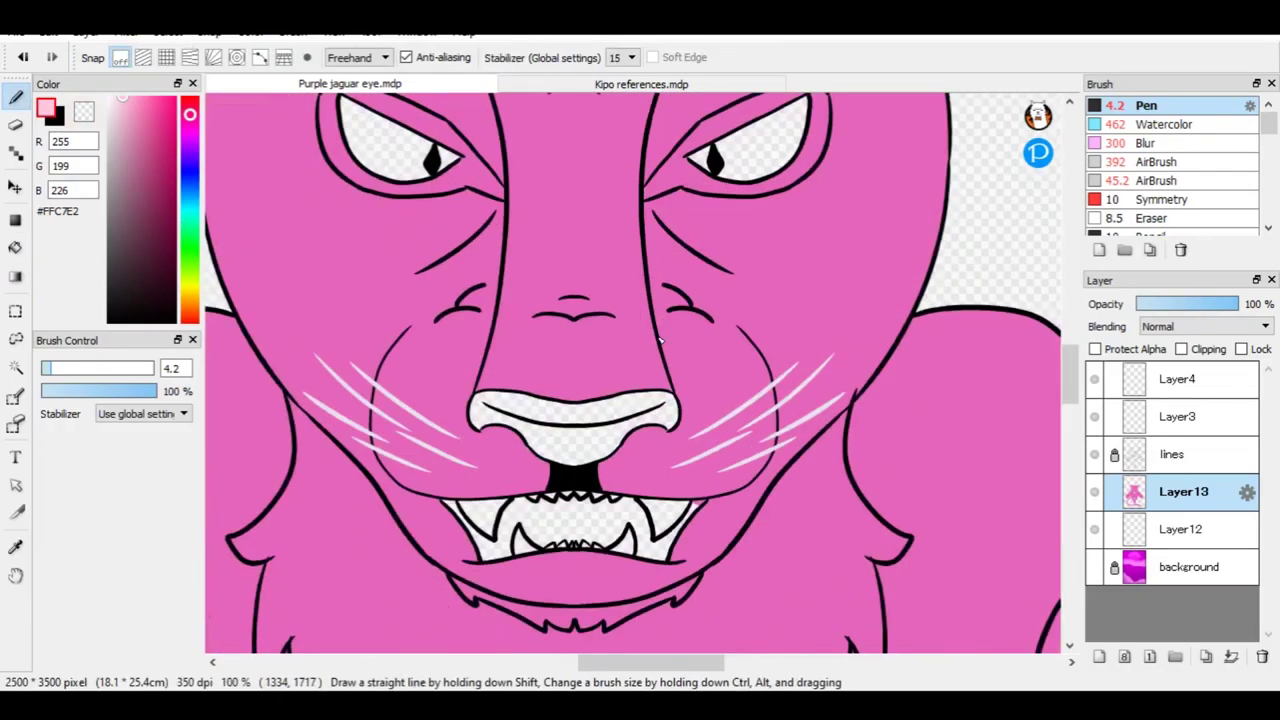
click(636, 84)
click(330, 80)
scroll(300, 390, up, 1)
mouse_move(236, 328)
mouse_down()
mouse_move(519, 320)
mouse_move(303, 308)
mouse_up()
key(ctrl+z)
drag(222, 305, 300, 284)
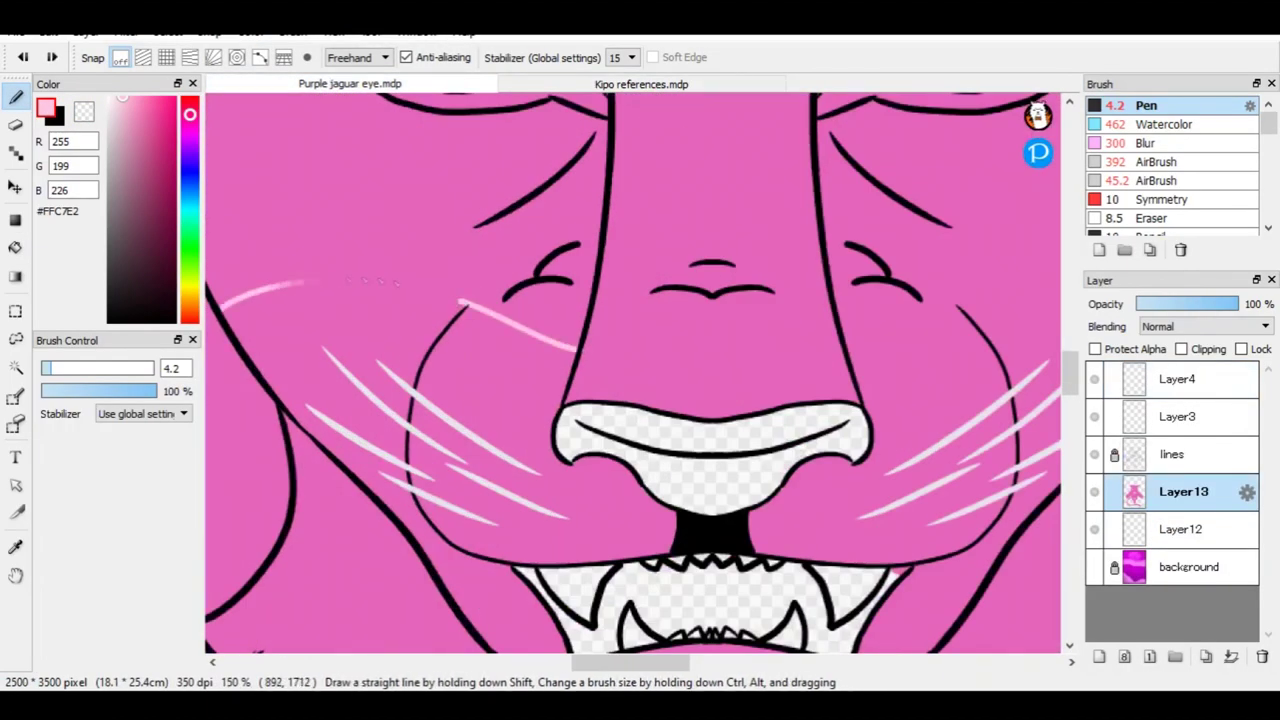
drag(460, 300, 470, 305)
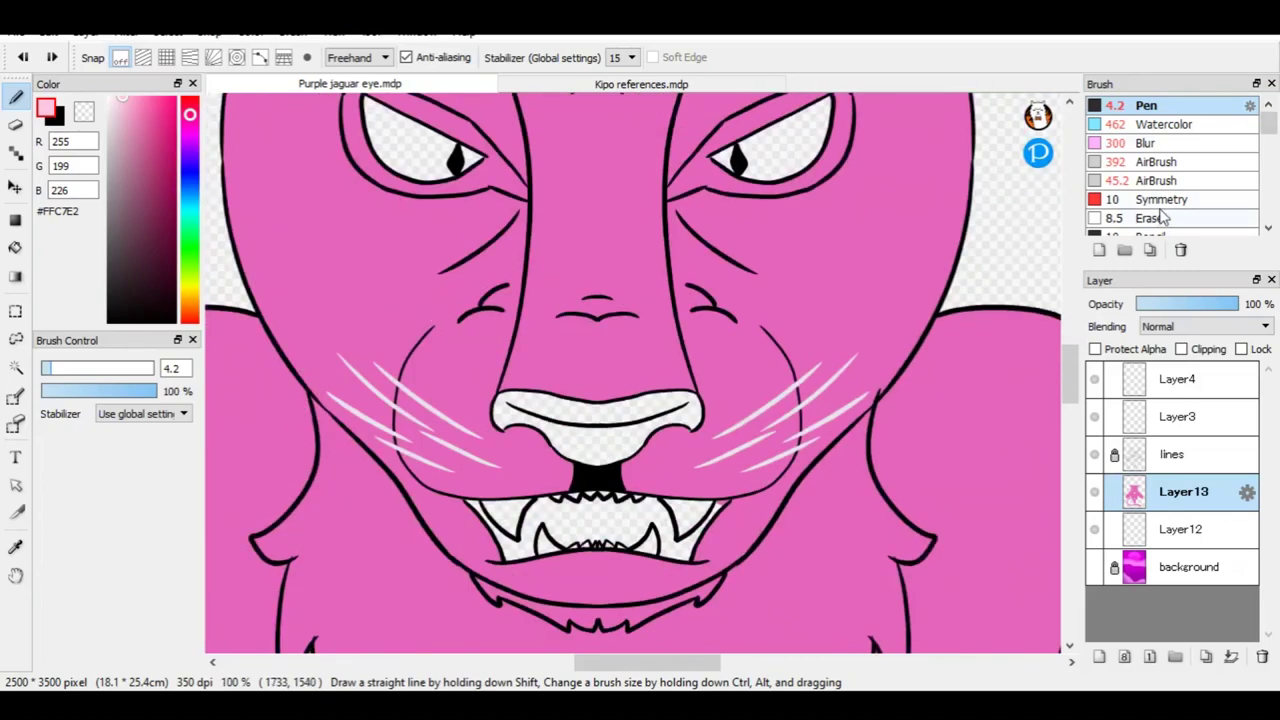
Draw mirrored light pink #FFC7E2 muzzle boundary curves from the cheek edges to the nose with the size 10 Symmetry brush.
click(1162, 201)
scroll(597, 290, up, 1)
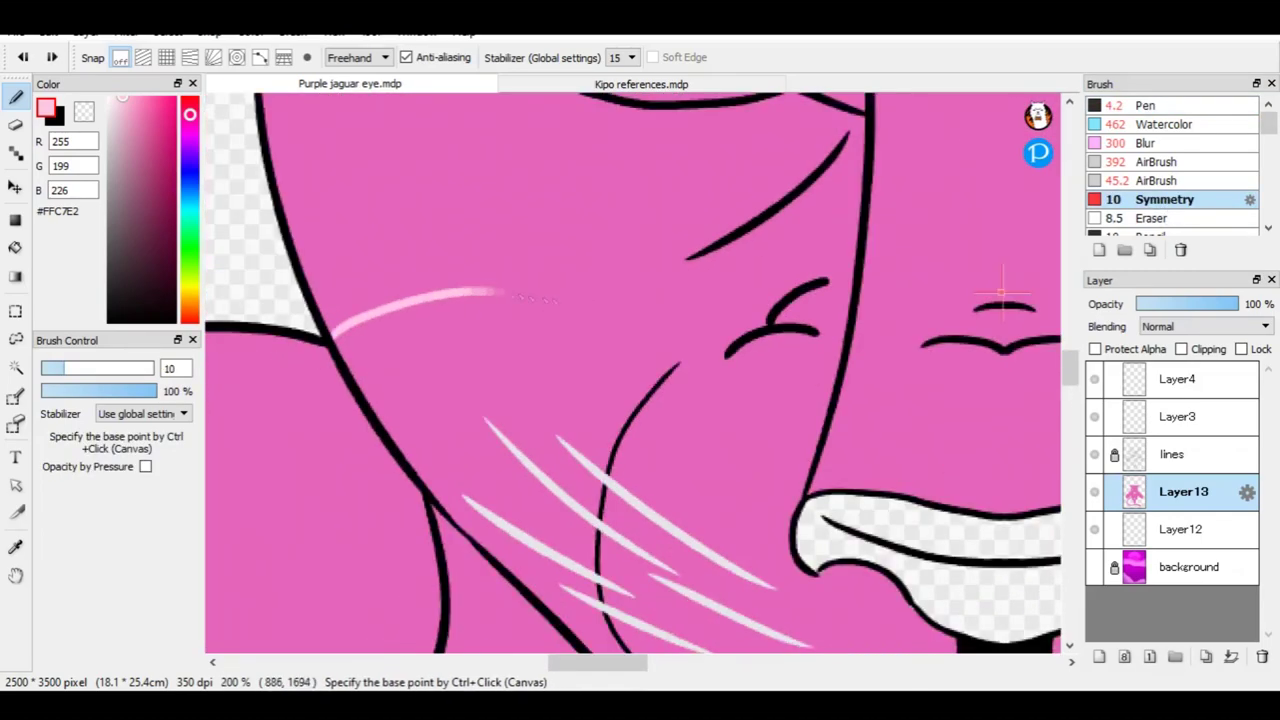
scroll(795, 468, down, 1)
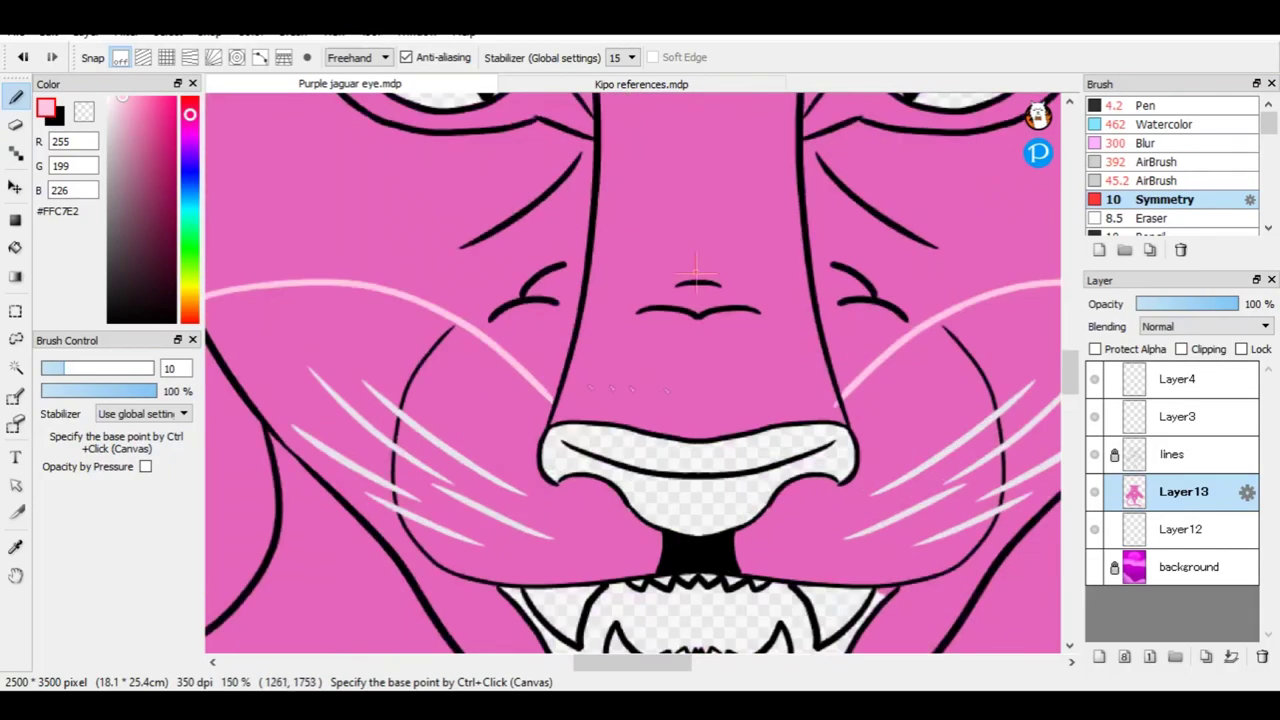
key(ctrl+z)
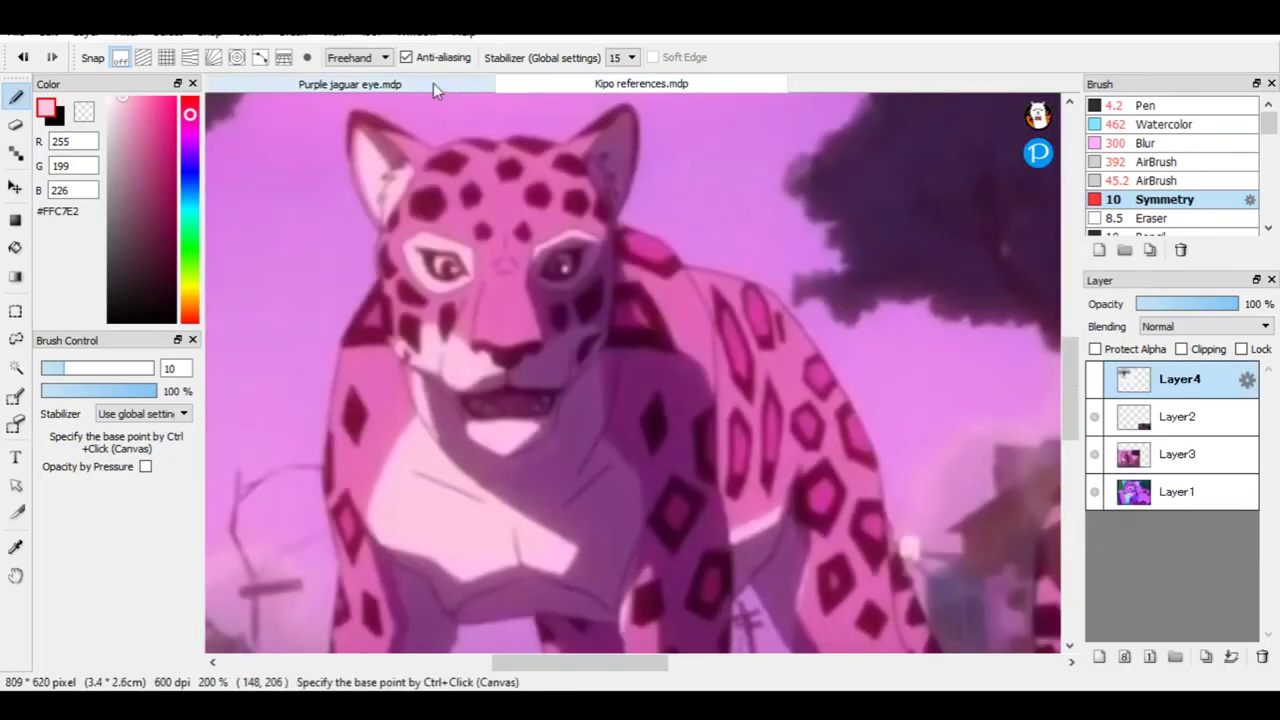
key(ctrl+z)
drag(297, 330, 604, 378)
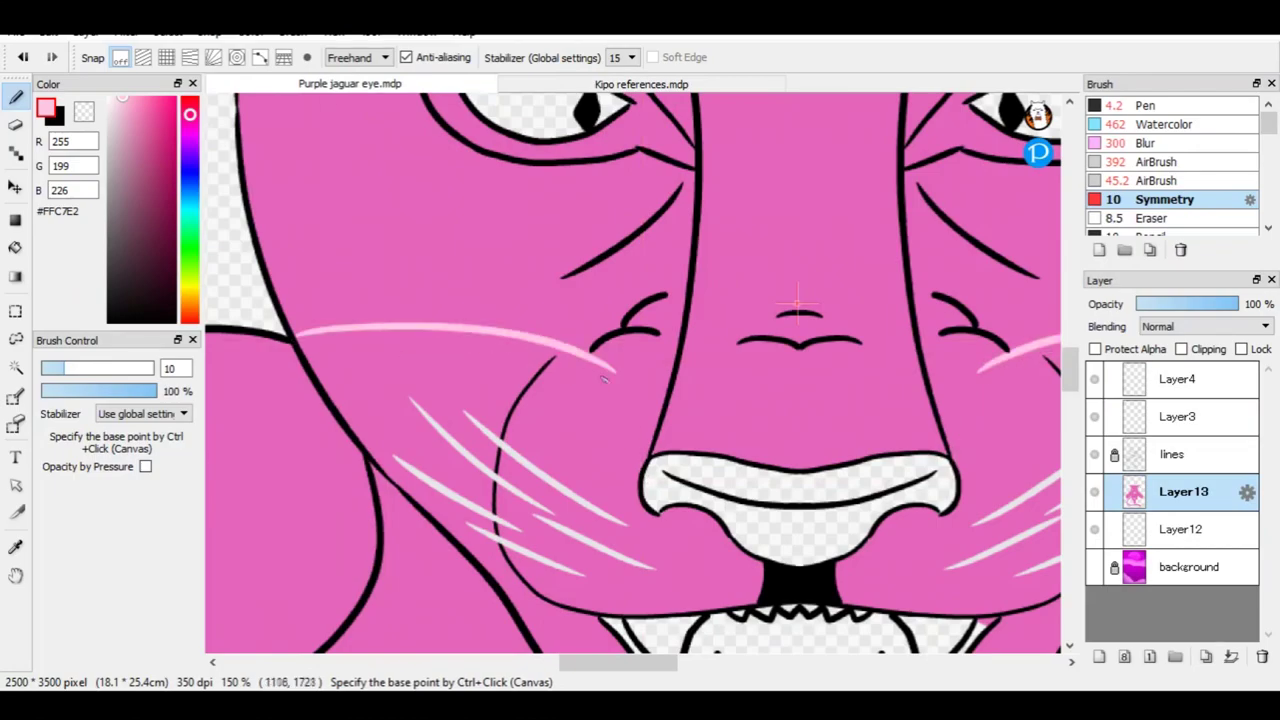
scroll(663, 455, up, 5)
Paint over the muzzle curve's overspill past the nose line with the 4.2 Pen in fur pink #E665BC.
key(p)
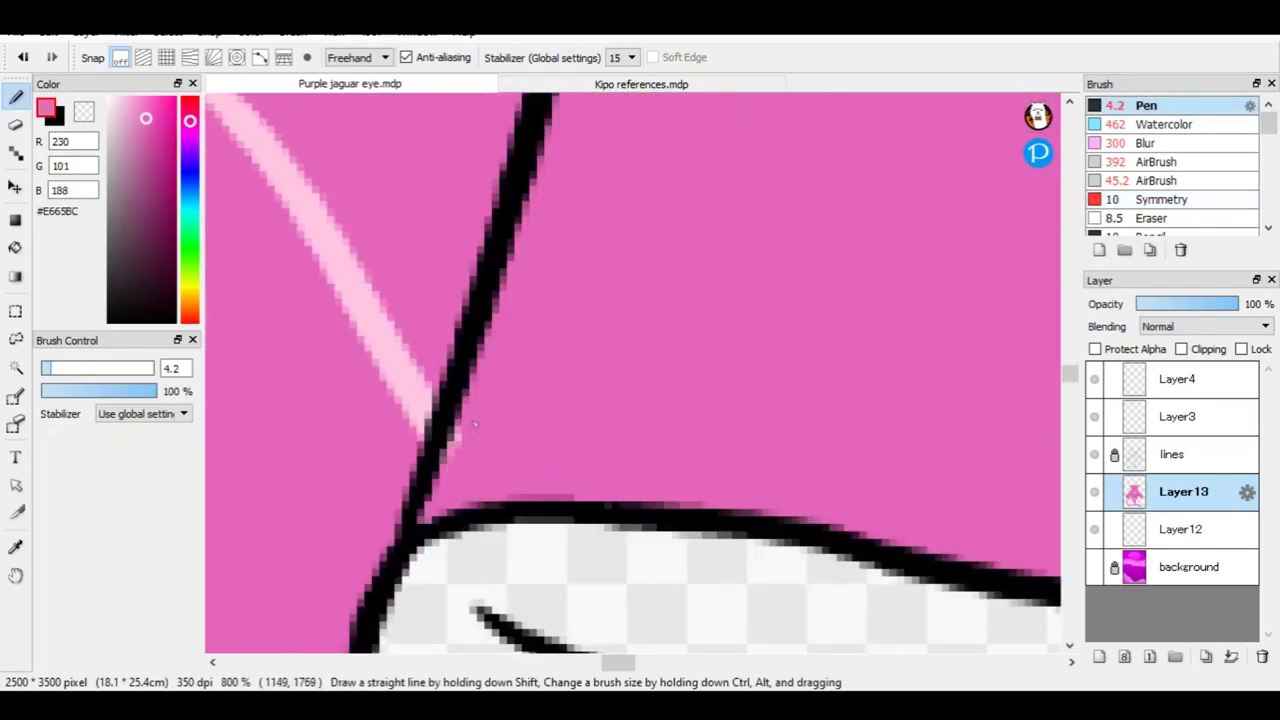
scroll(823, 446, up, 1)
alt+click(773, 295)
scroll(773, 295, down, 8)
Bucket fill the cheeks, muzzle and chin with light pink #FFC7E2.
key(g)
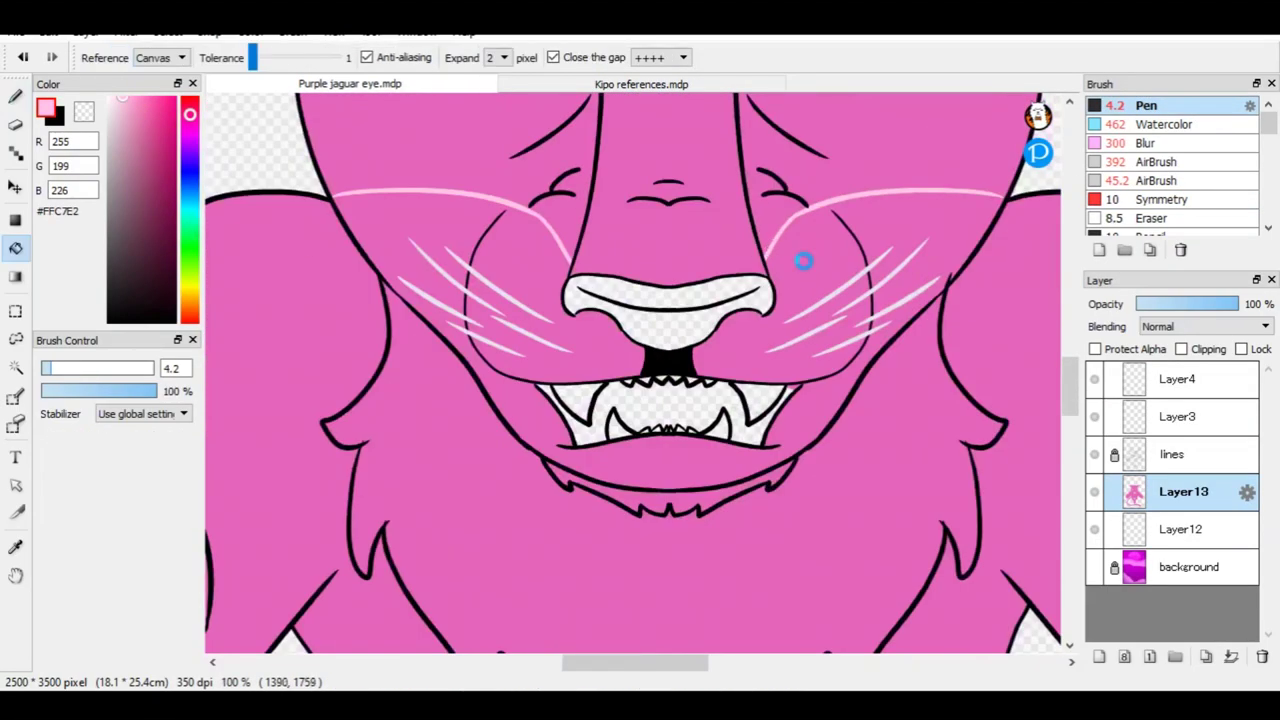
click(749, 343)
click(567, 448)
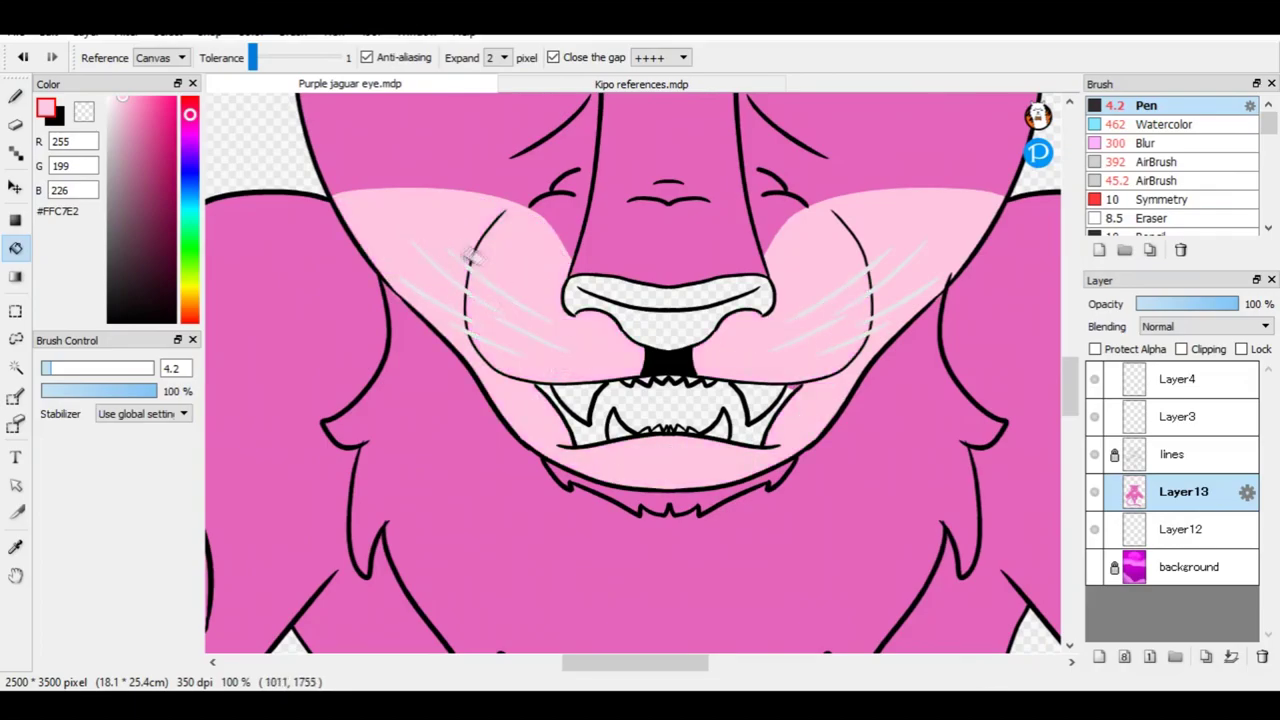
scroll(700, 350, up, 2)
scroll(700, 380, down, 2)
Unlock the lines layer, select its line art, and recolour the whiskers black with the Pen at size 202.
key(b)
click(1174, 454)
ctrl+click(1134, 454)
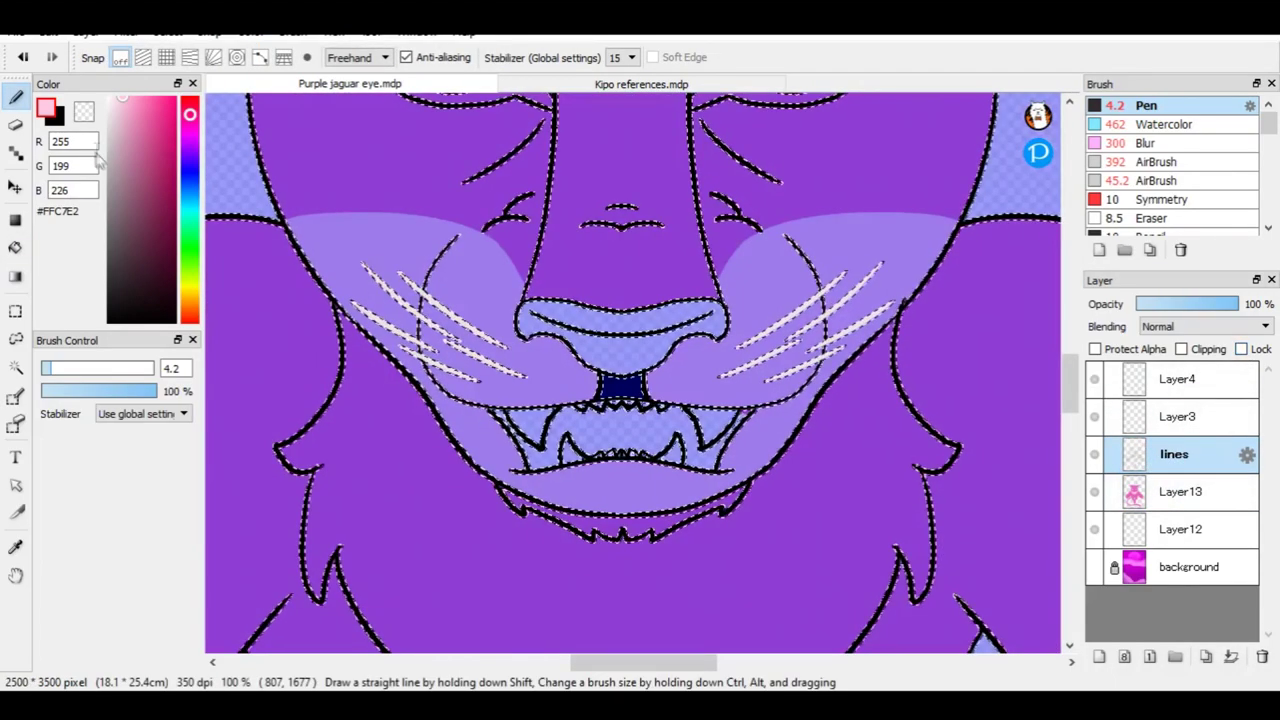
key(x)
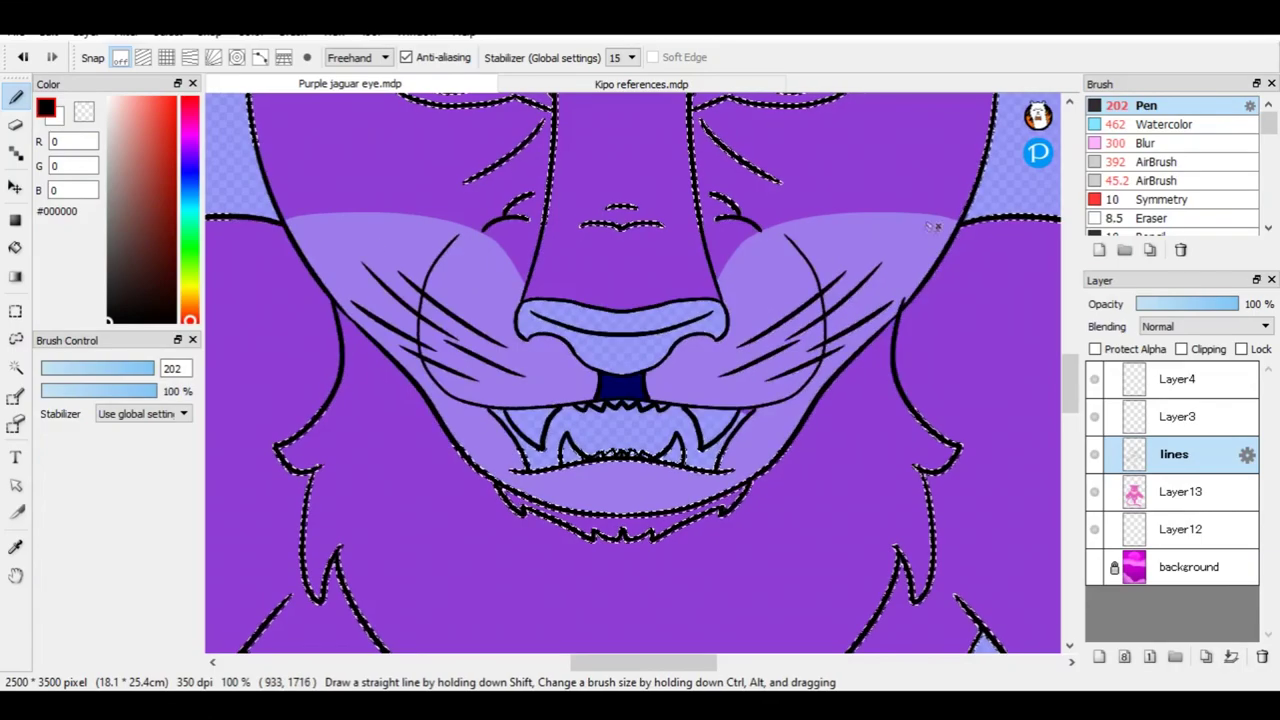
key(ctrl+d)
scroll(914, 232, up, 1)
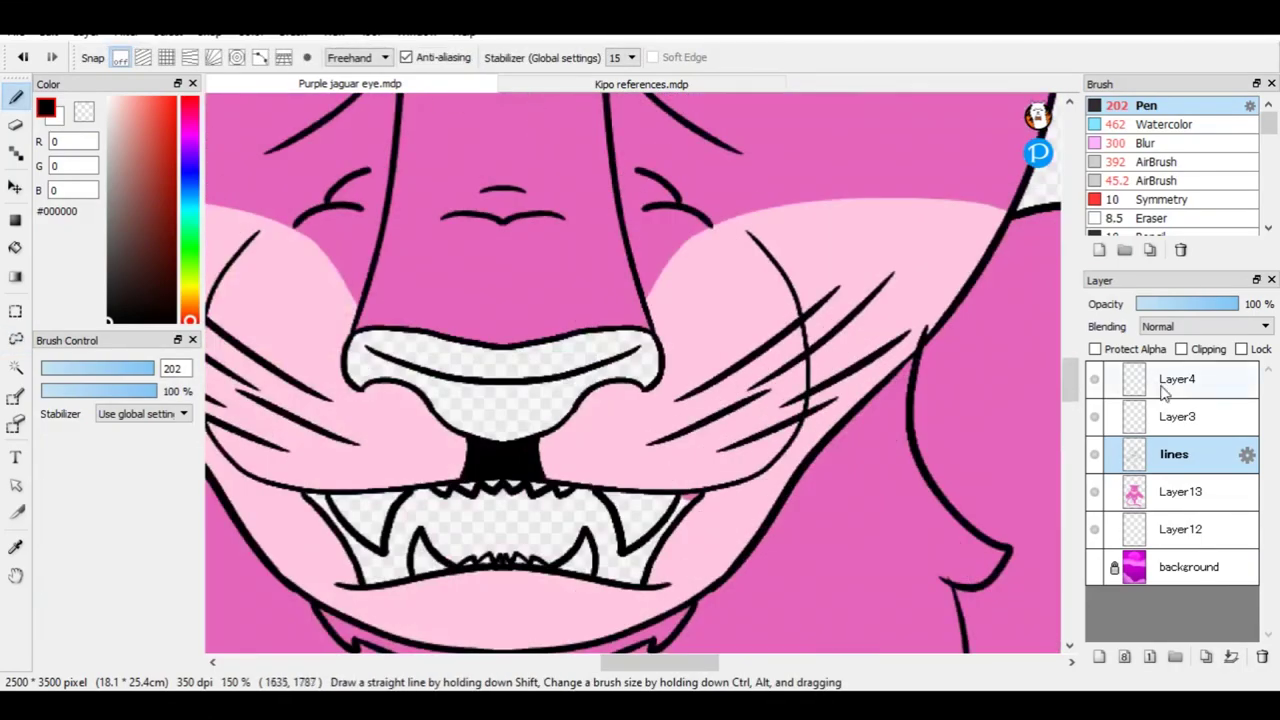
Fill the front paw pads and the foot claws with black on Layer13.
click(1178, 491)
scroll(700, 450, up, 6)
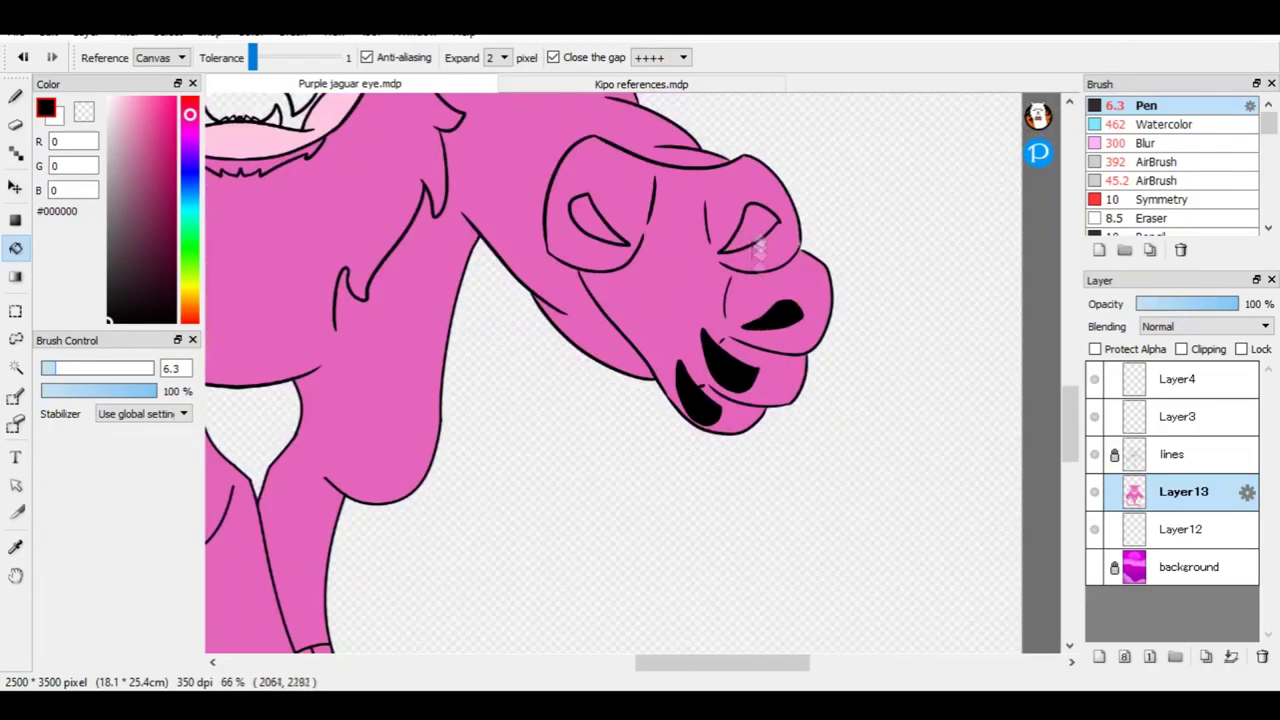
click(287, 390)
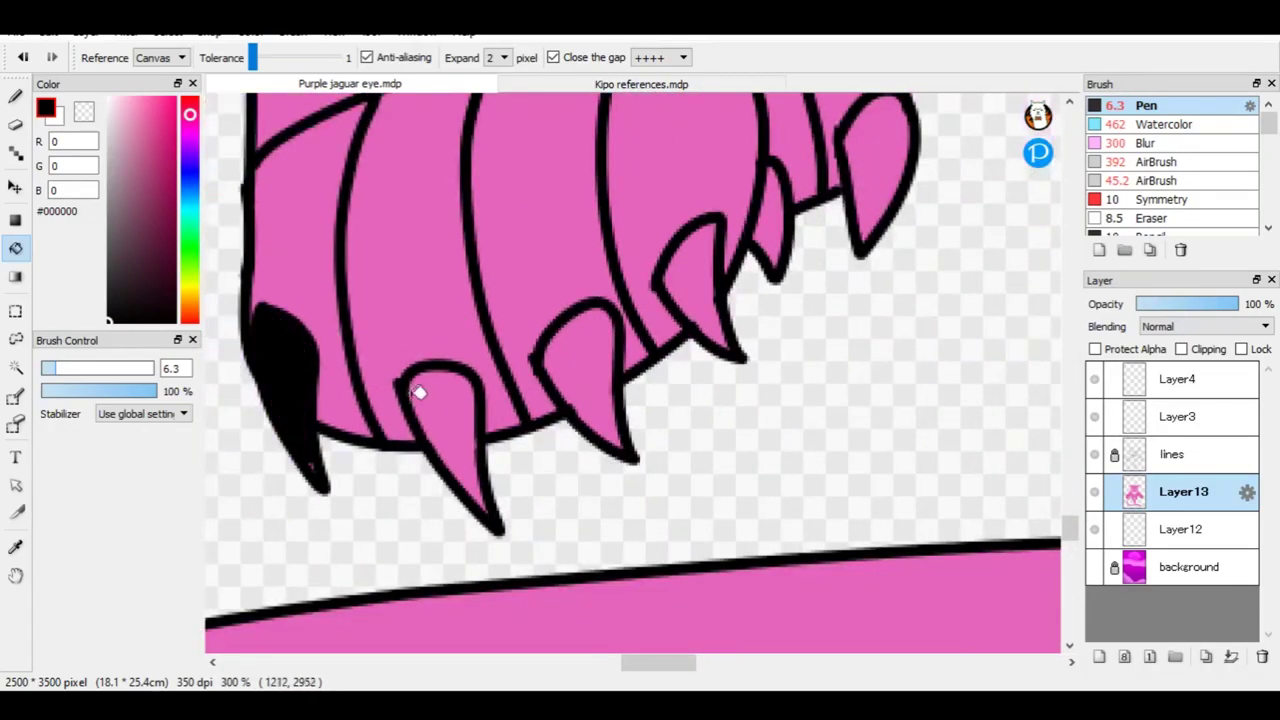
click(440, 420)
click(585, 370)
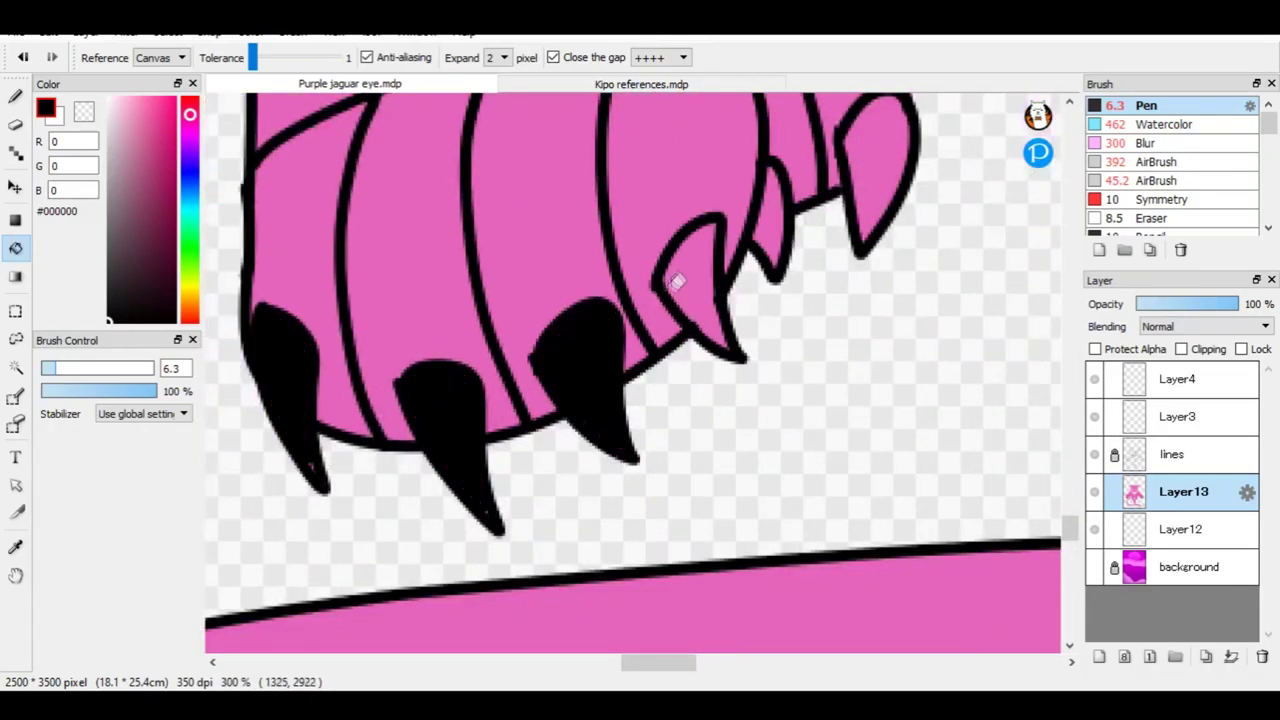
click(869, 154)
key(b)
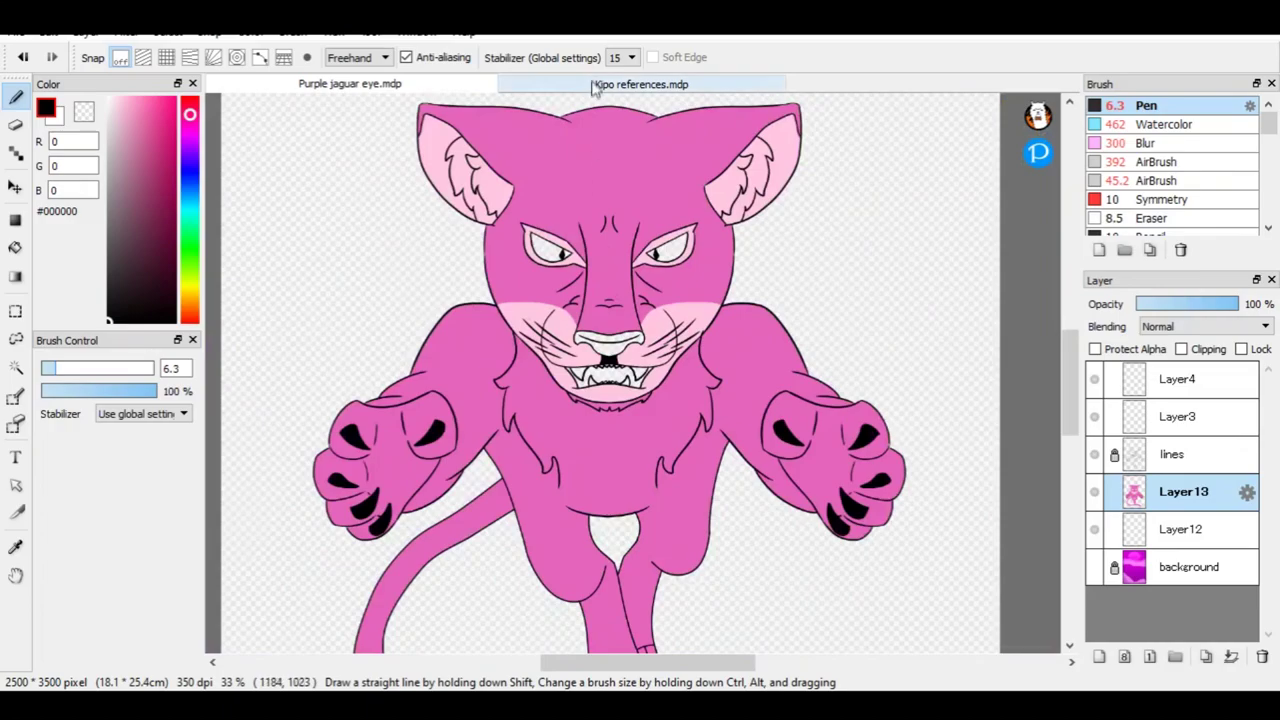
Pick light pink #FFC7E2 from the Kipo references and outline the chest patch with it for a solid fill.
click(600, 85)
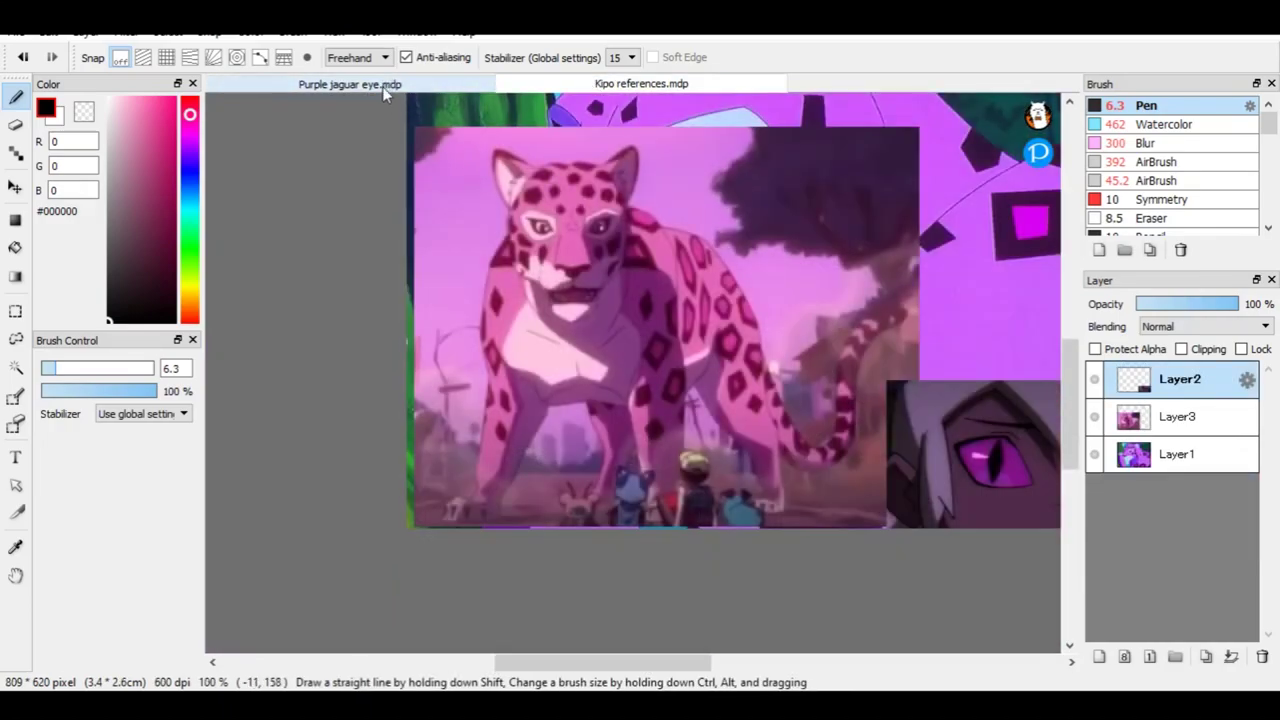
click(461, 83)
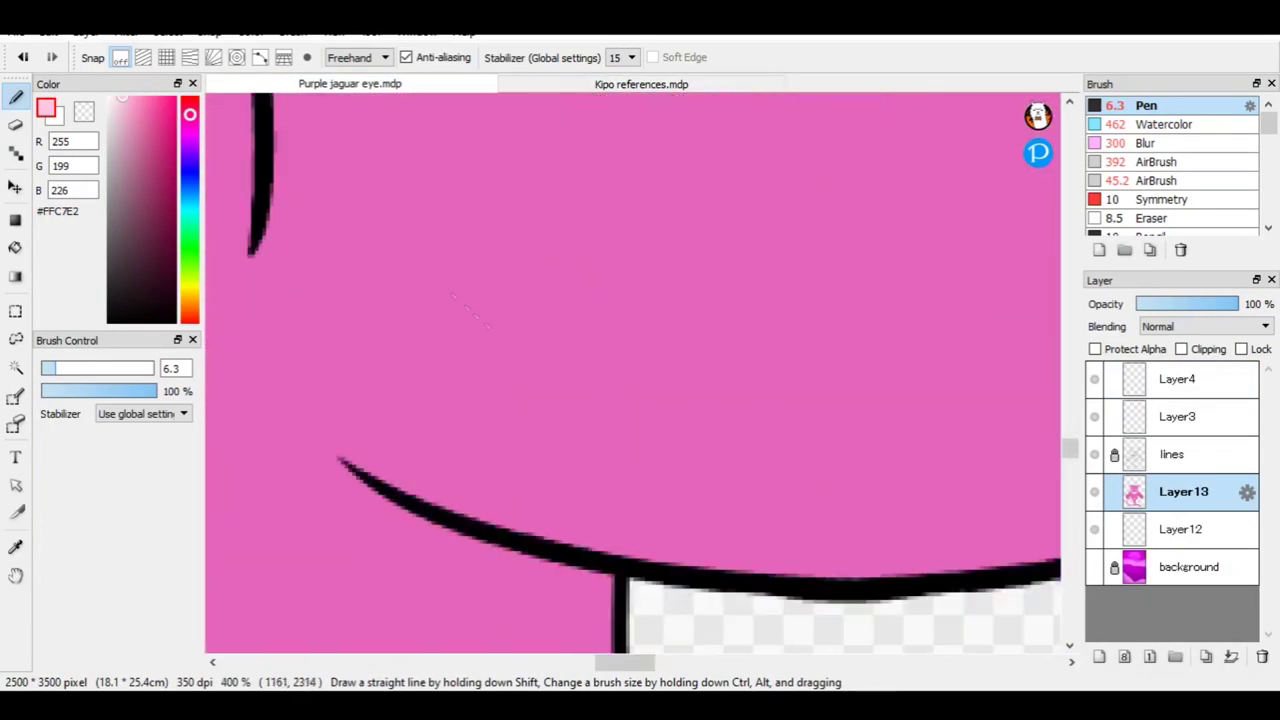
drag(268, 210, 373, 470)
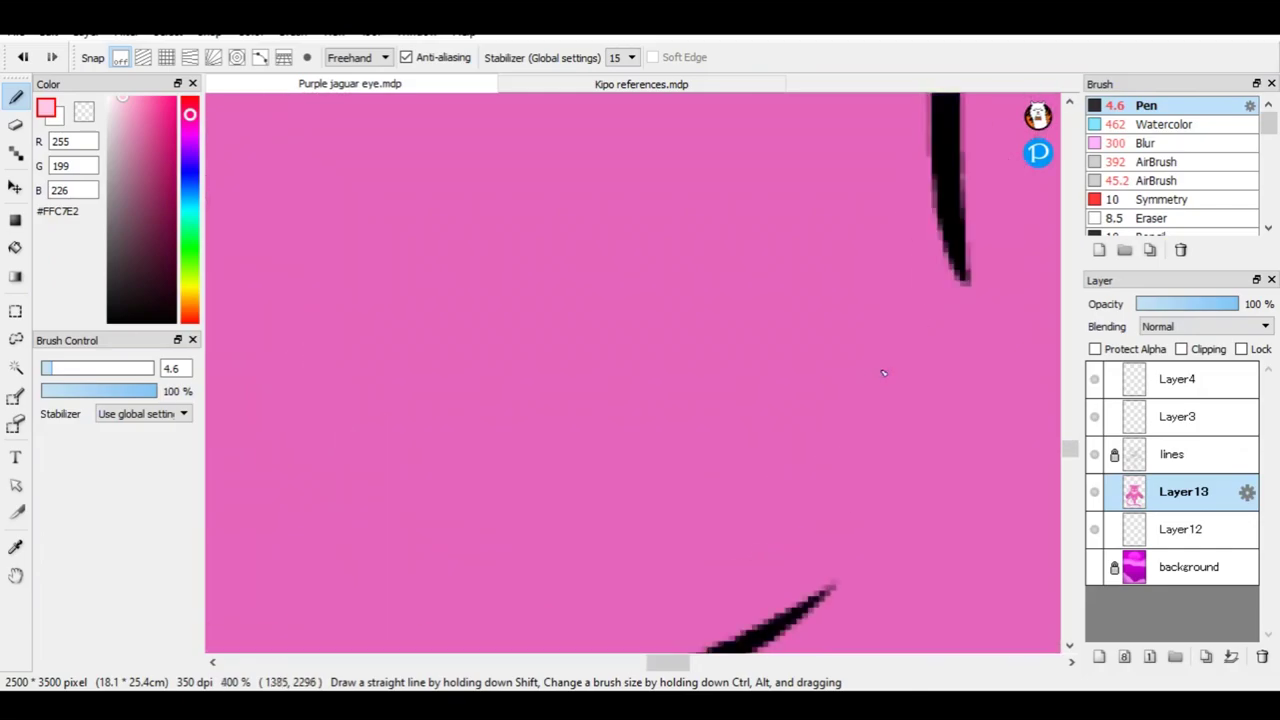
drag(790, 612, 946, 260)
key(ctrl+z)
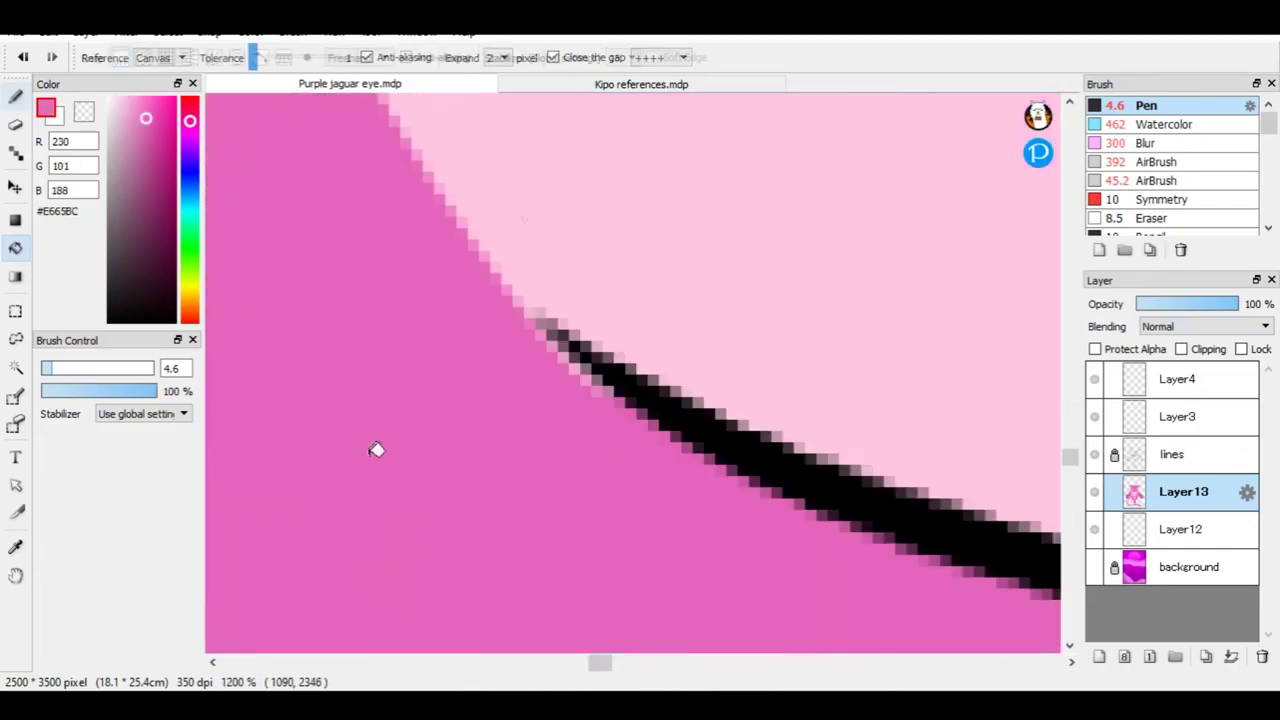
Draw light pink boundary curves across the front leg with the 4.6 Pen and fill the area between them.
key(b)
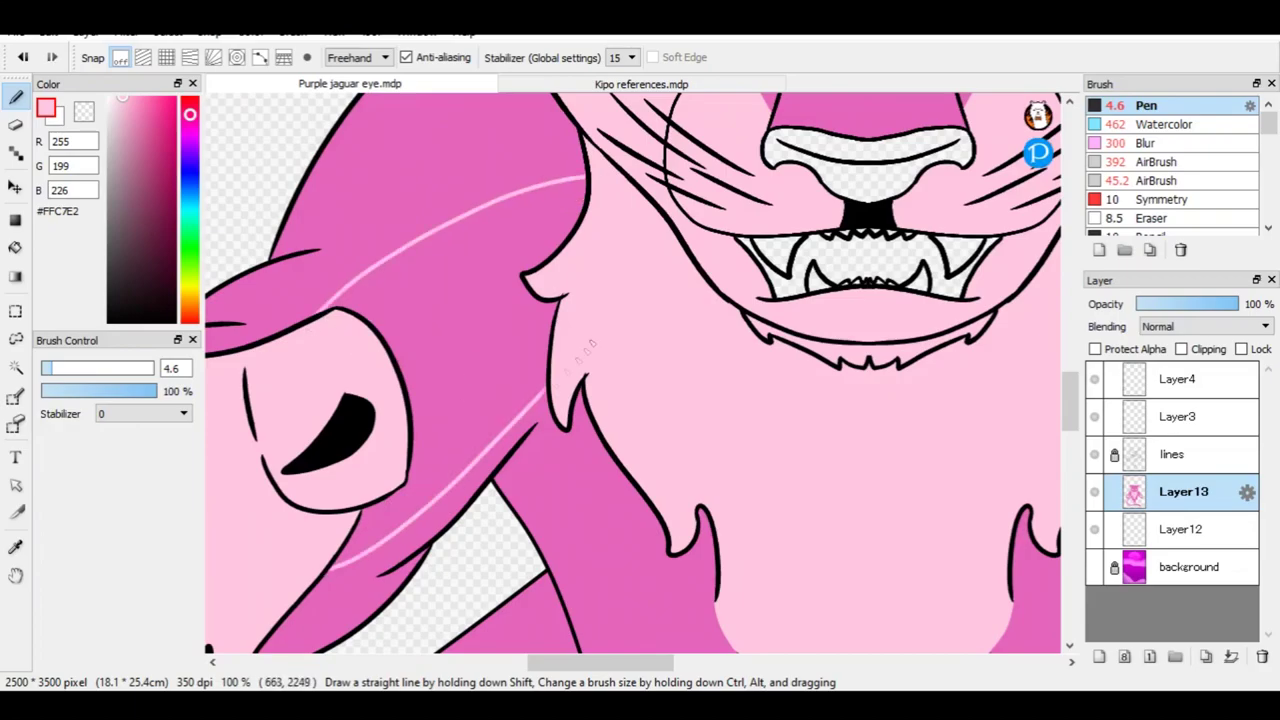
key(g)
click(492, 360)
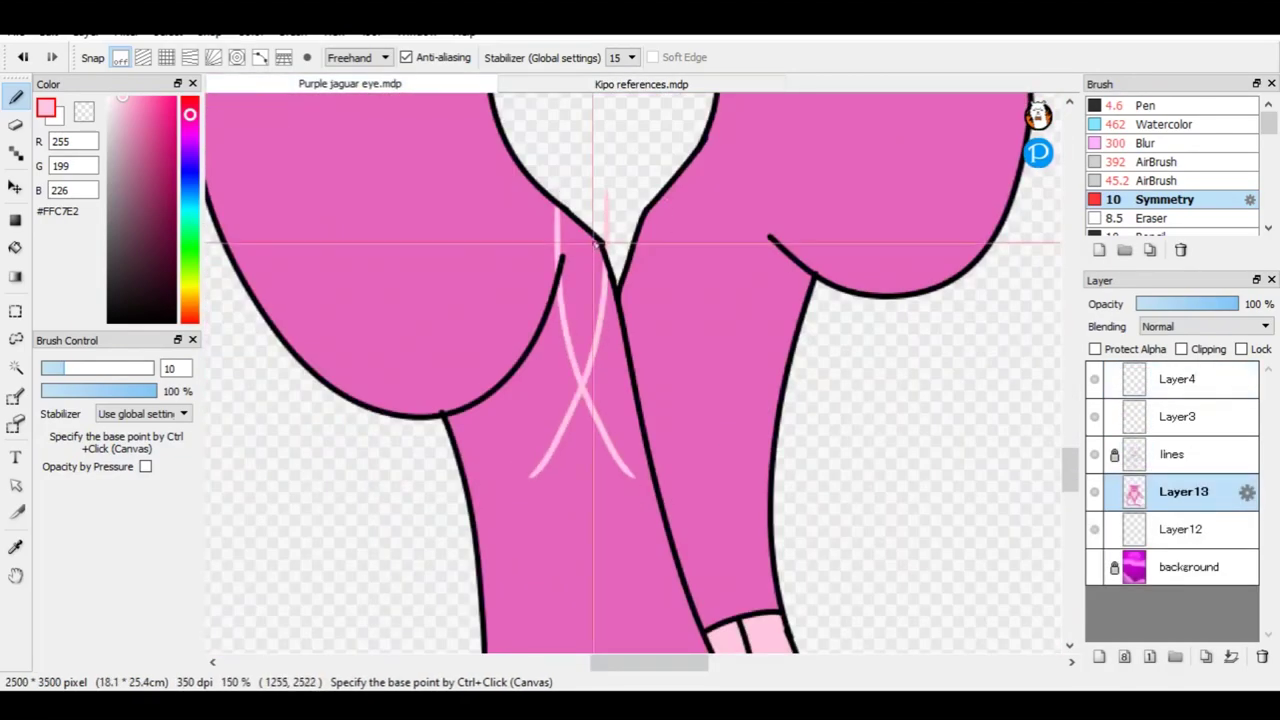
ctrl+click(645, 166)
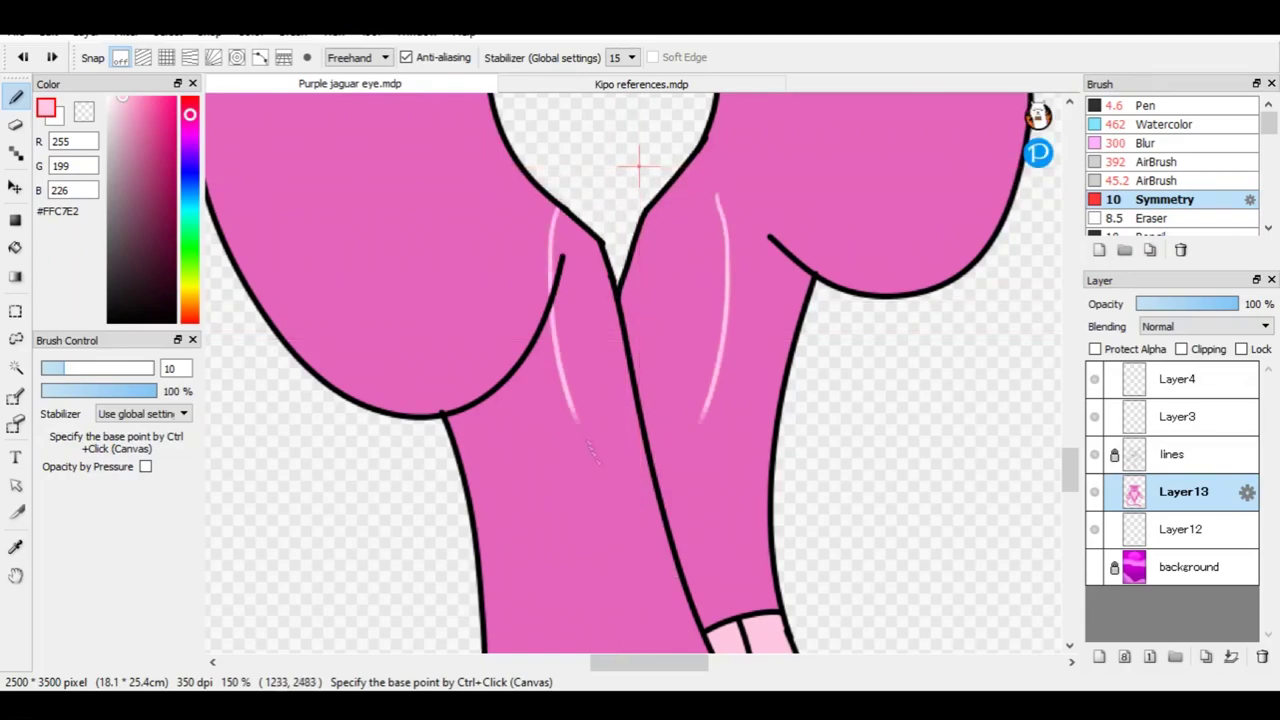
drag(575, 199, 585, 585)
key(ctrl+z)
Draw light pink boundary curves down the crossed hind legs with the 4.6 Pen and fill the area between them.
scroll(575, 205, down, 1)
click(1145, 105)
drag(578, 200, 580, 320)
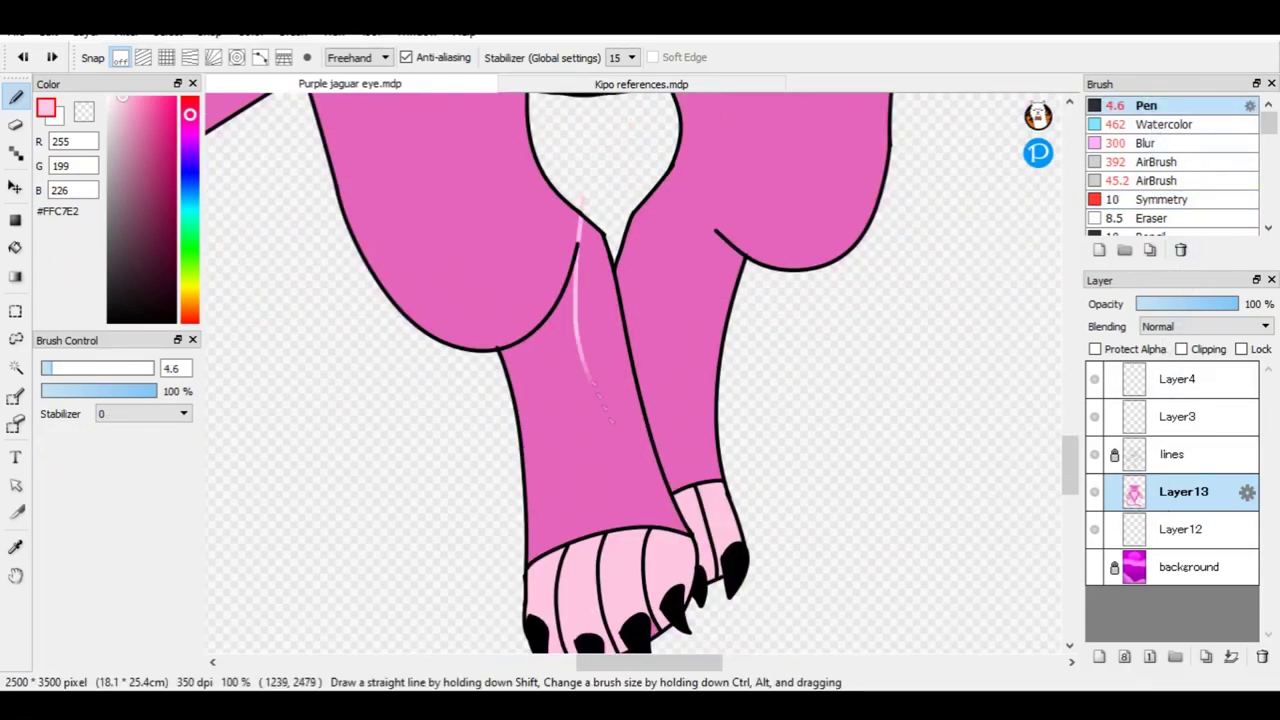
key(g)
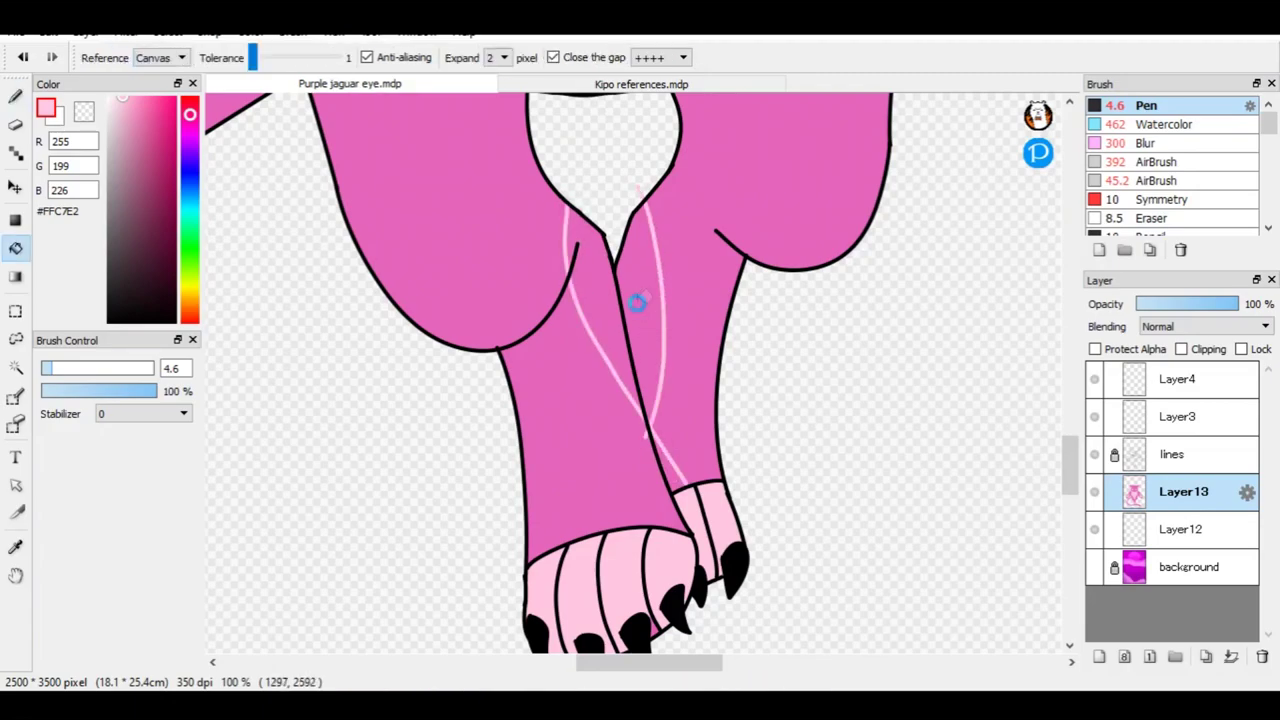
Pick fur pink #E665BC and paint over the stray light pink line above the rear paw with the Pen.
alt+click(646, 300)
scroll(646, 300, up, 5)
key(p)
mouse_move(573, 276)
mouse_down()
mouse_move(602, 301)
mouse_move(727, 505)
mouse_up()
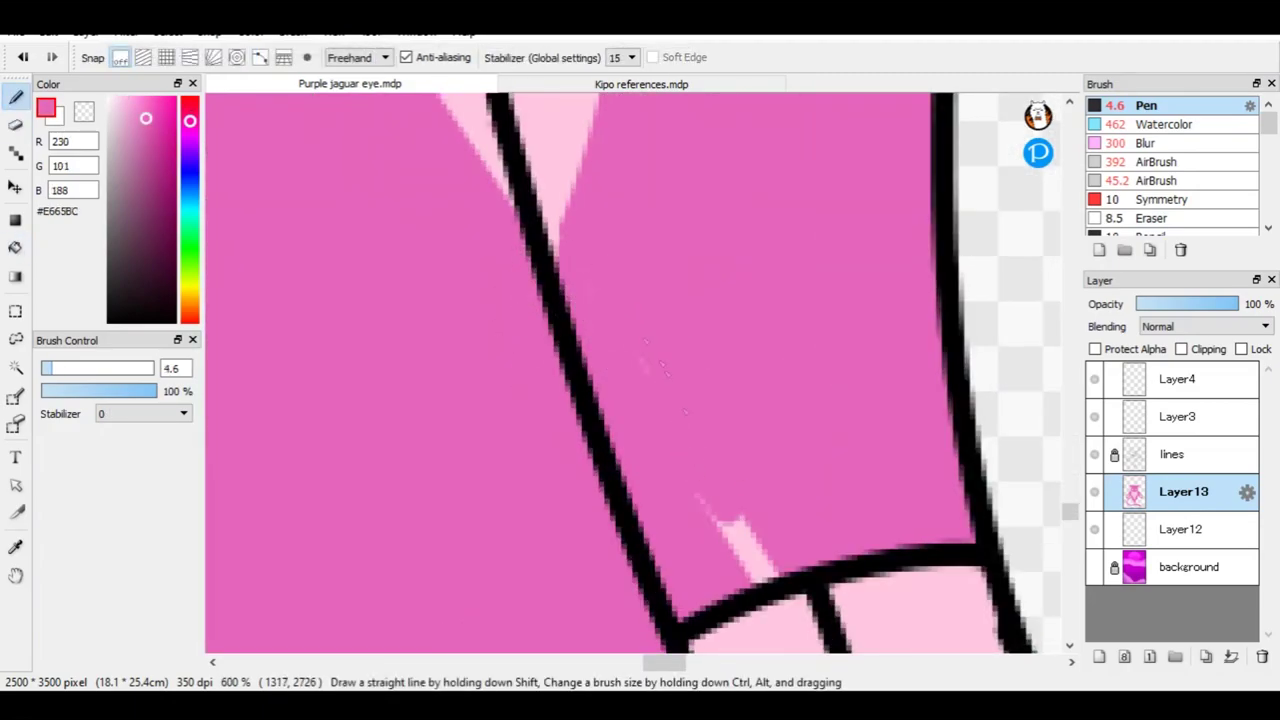
Erase the light pink overshoot outside the hind leg outlines.
scroll(718, 537, down, 4)
key(e)
scroll(300, 390, up, 4)
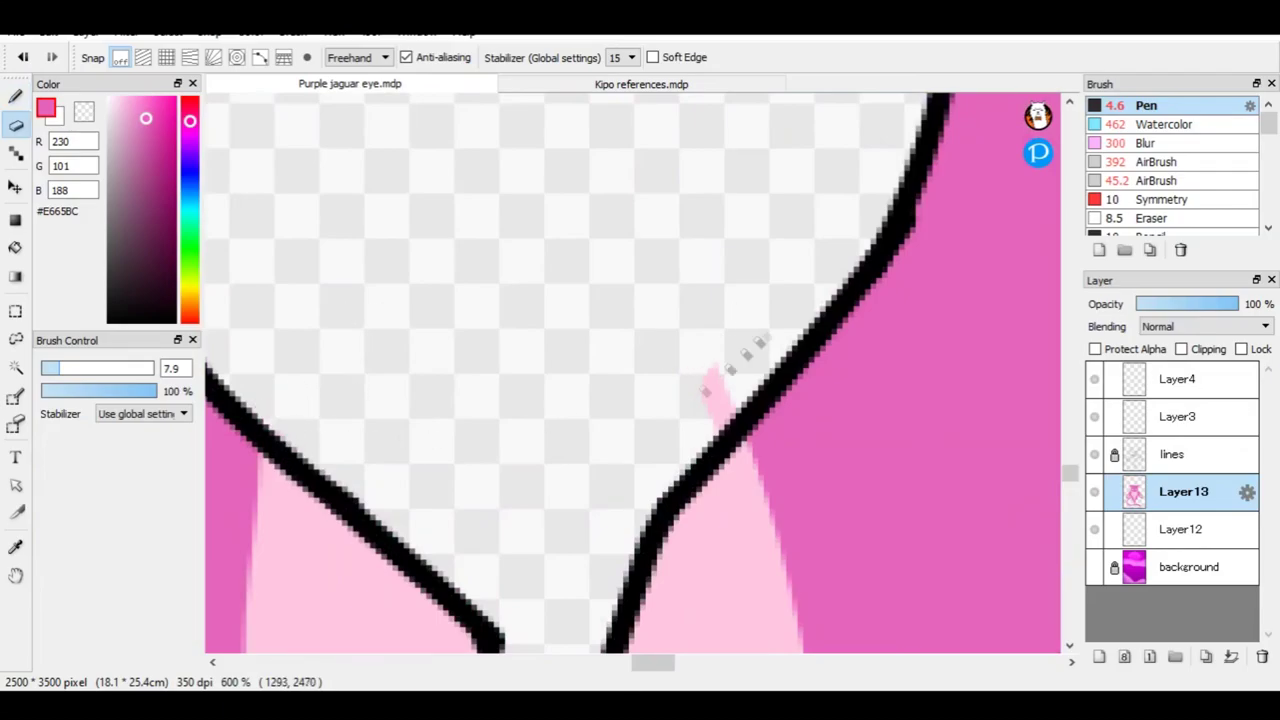
drag(730, 370, 705, 400)
scroll(705, 400, down, 4)
Pick light pink #FFC7E2 and fill the marked bands on both front legs with it.
key(g)
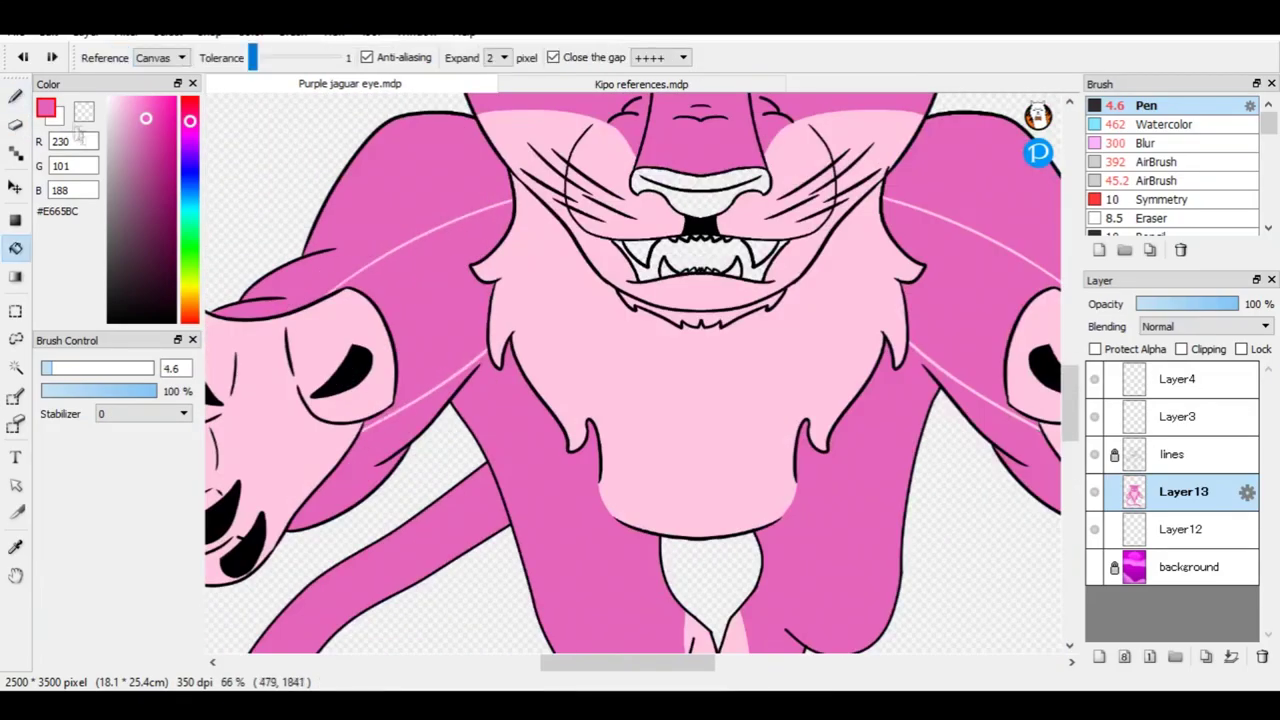
alt+click(580, 290)
scroll(434, 408, up, 4)
scroll(736, 368, down, 6)
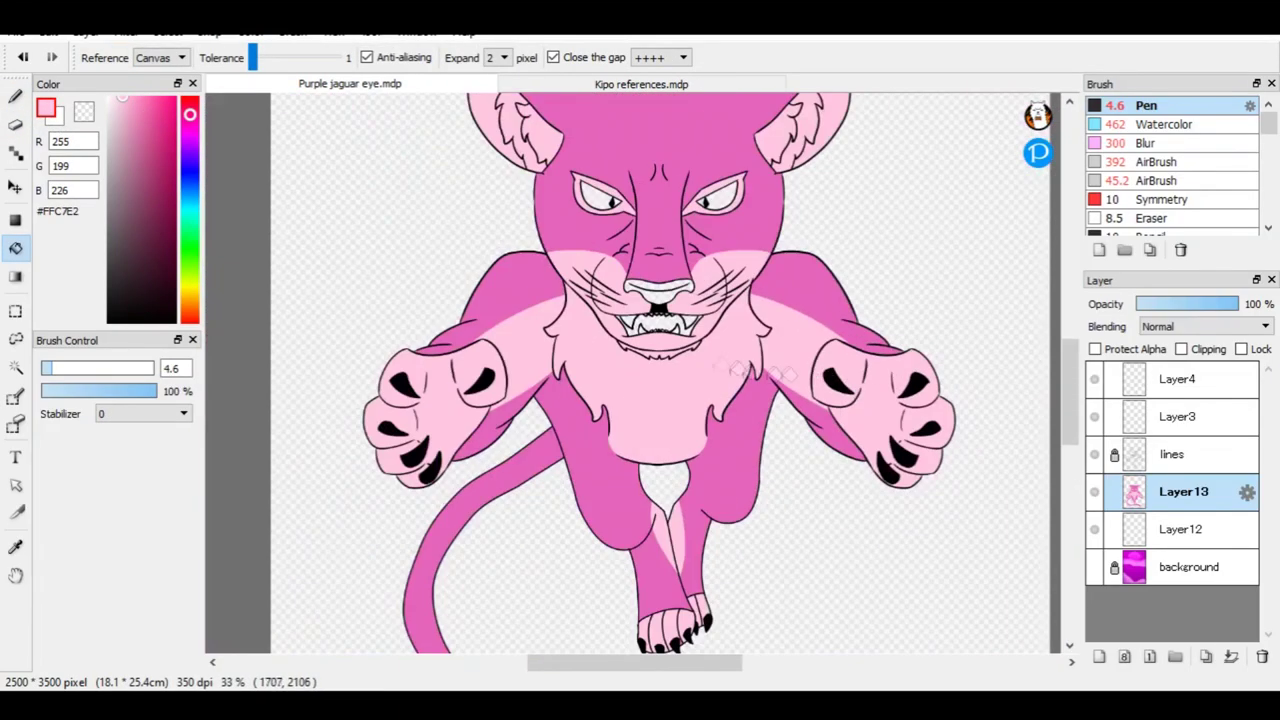
scroll(700, 350, up, 1)
scroll(628, 320, down, 1)
click(641, 84)
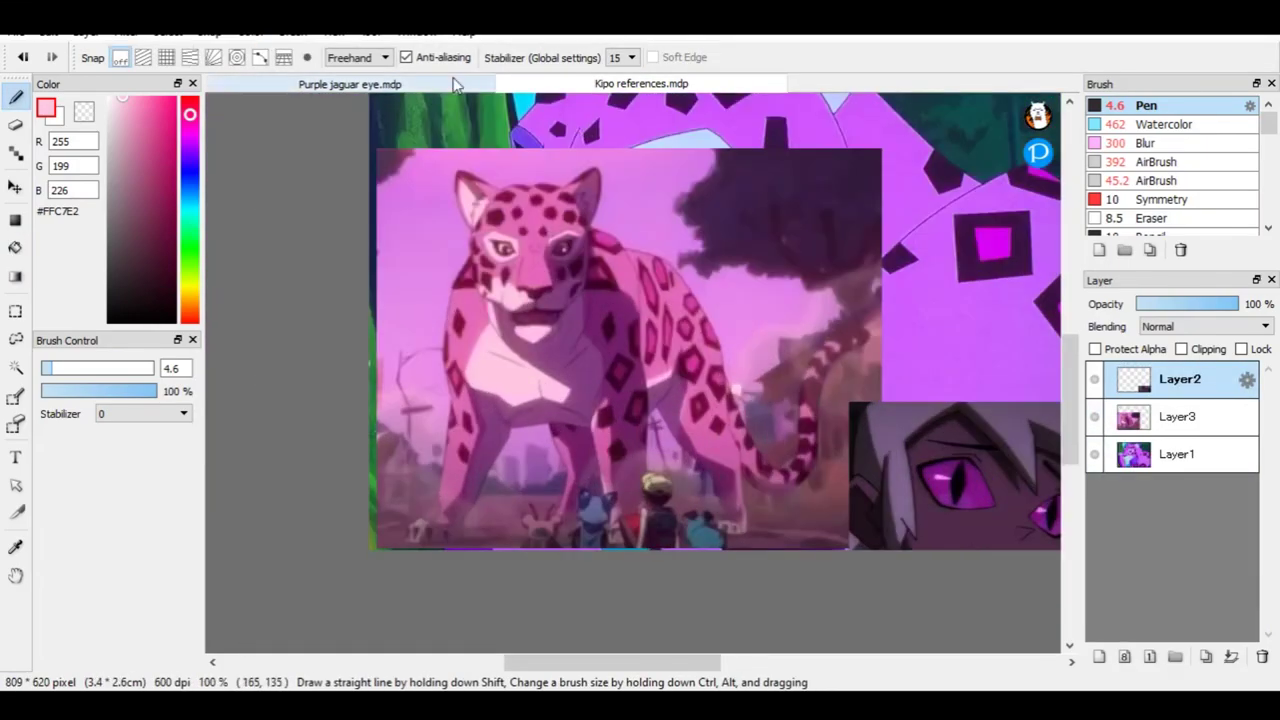
click(449, 85)
scroll(391, 400, up, 2)
drag(488, 295, 382, 388)
key(ctrl+z)
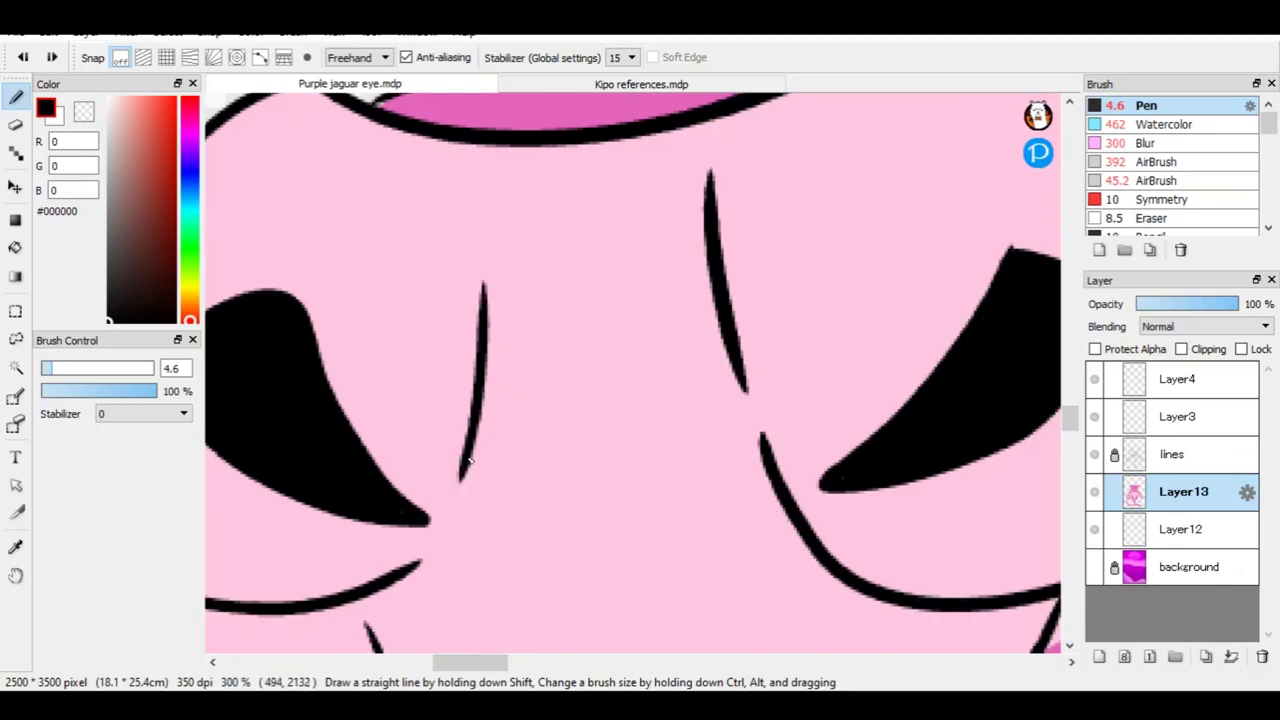
Outline the toe pads and the round central pad on the front paws in black with the Symmetry brush at size 10.
scroll(382, 388, down, 3)
click(1160, 199)
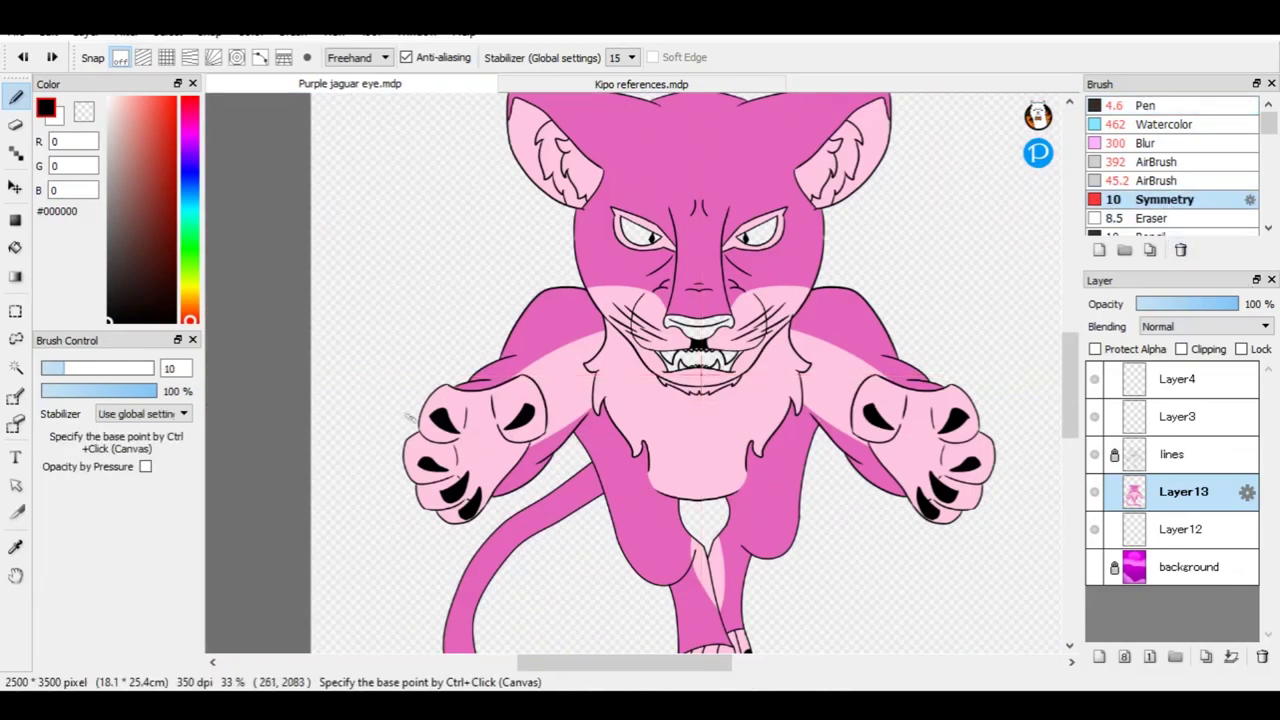
scroll(458, 405, up, 3)
drag(538, 308, 548, 321)
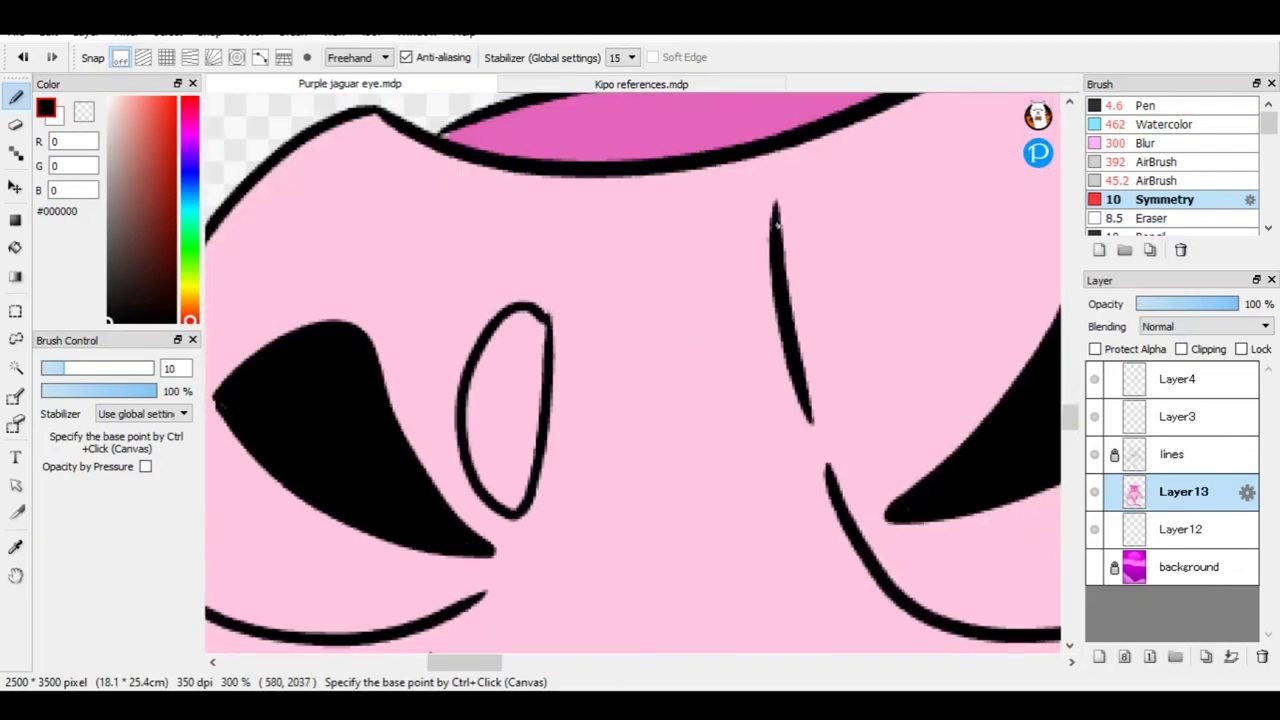
scroll(568, 376, down, 3)
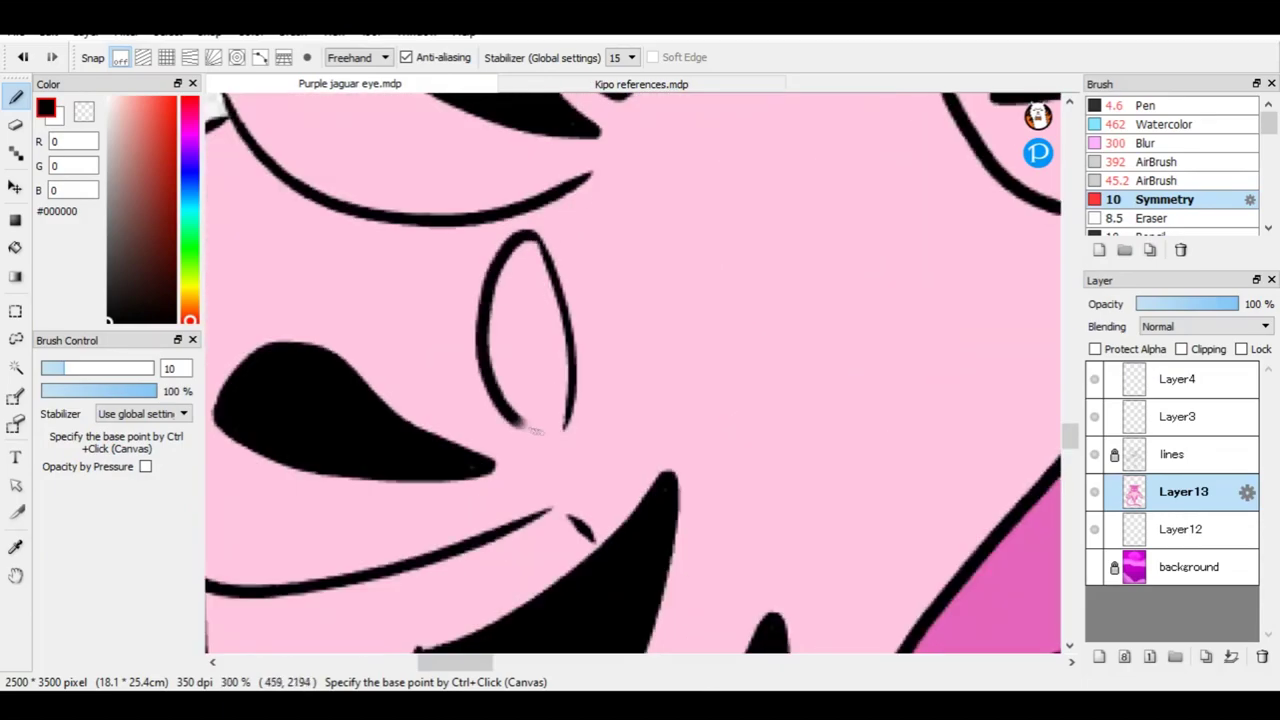
scroll(520, 426, down, 3)
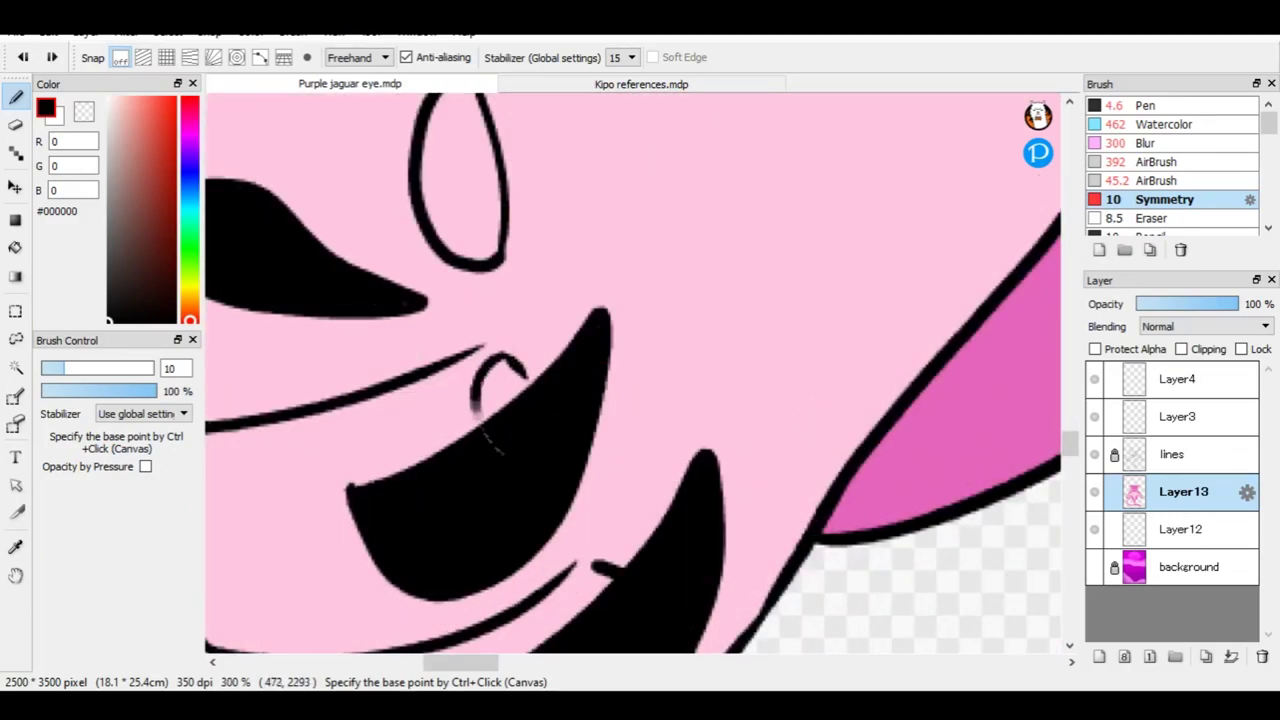
scroll(525, 374, down, 2)
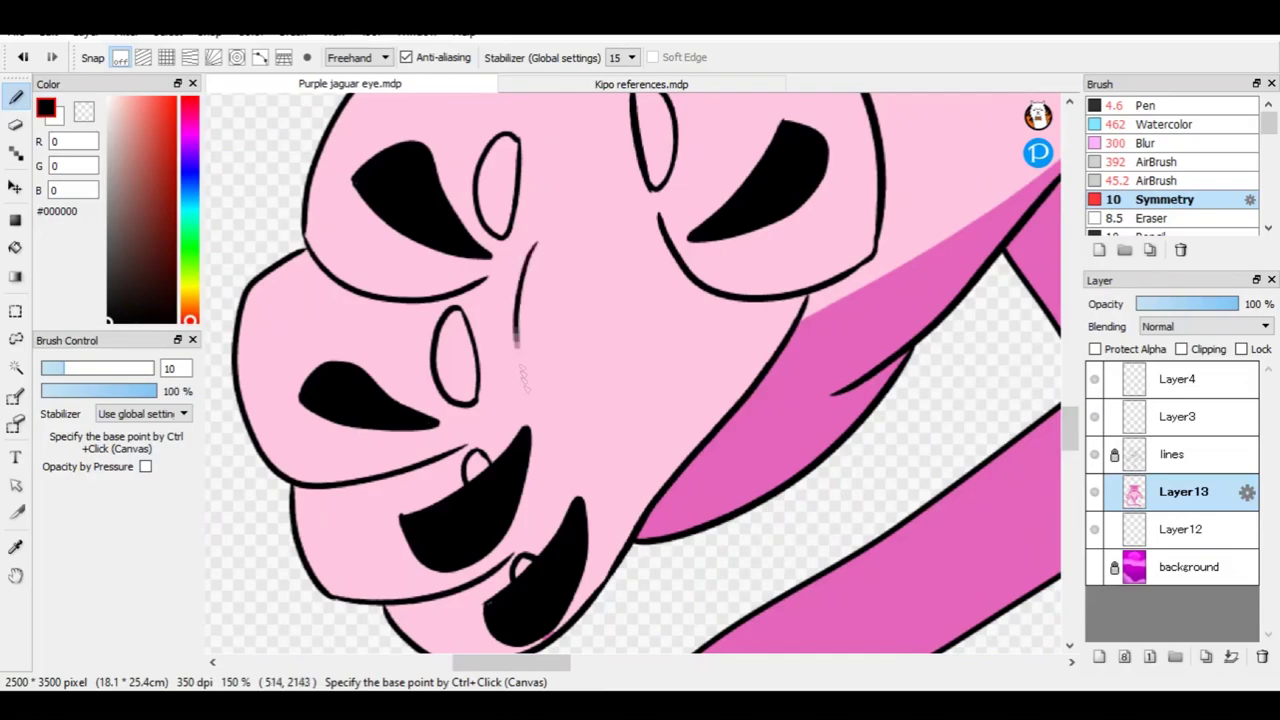
scroll(537, 257, up, 5)
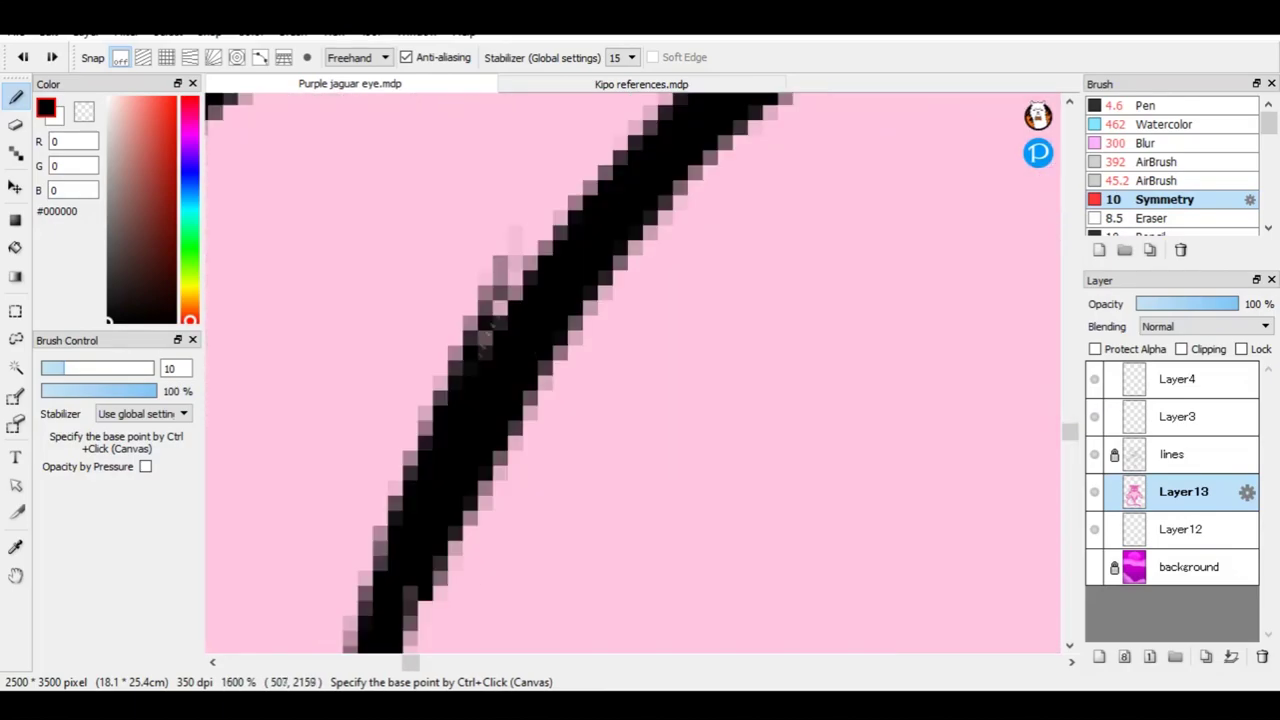
scroll(477, 414, down, 8)
click(1150, 106)
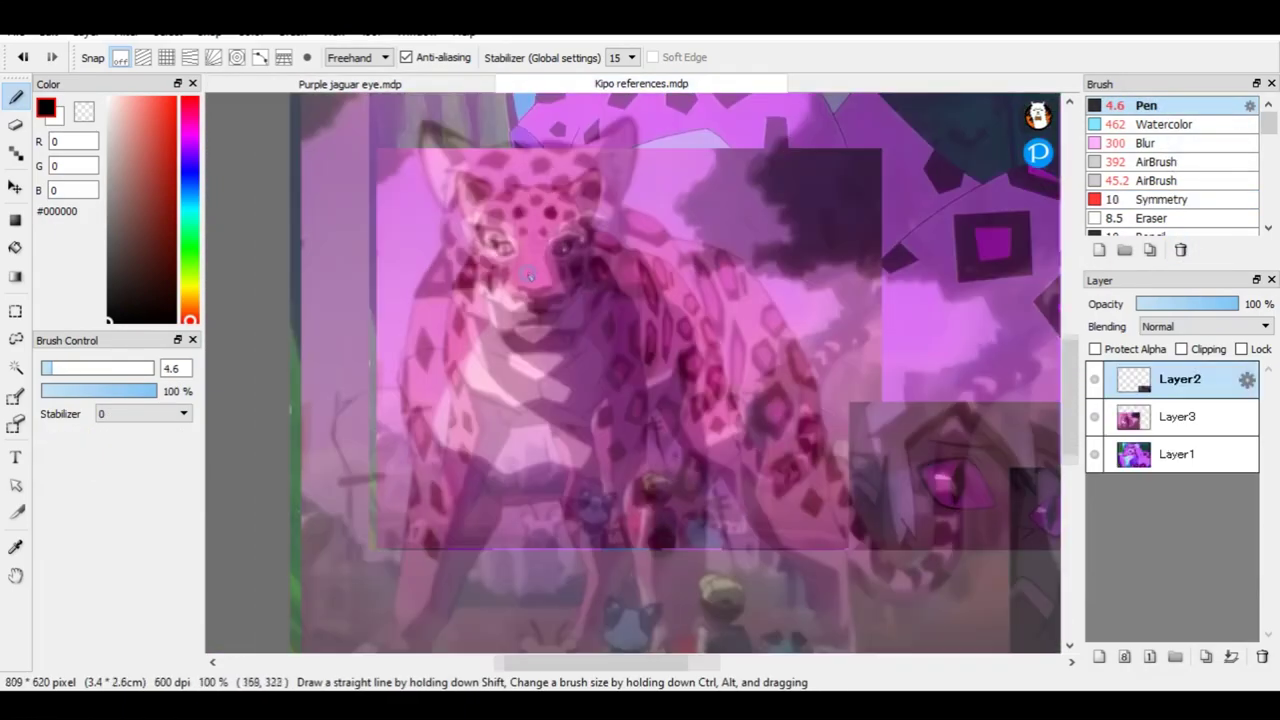
alt+click(614, 477)
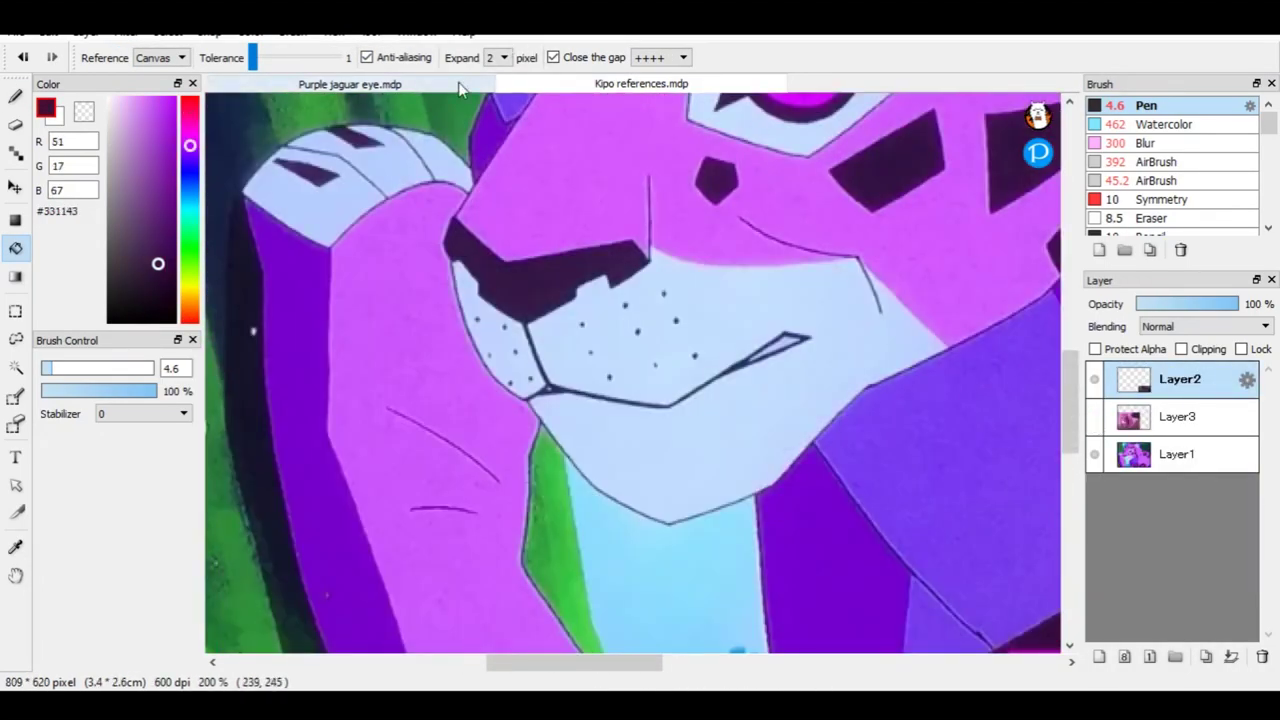
click(460, 86)
key(ctrl+z)
click(150, 285)
click(551, 334)
Close the gaps in the right-hand front paw's toe pad outlines with the black 4.6 Pen and fill the pads black.
scroll(551, 334, up, 3)
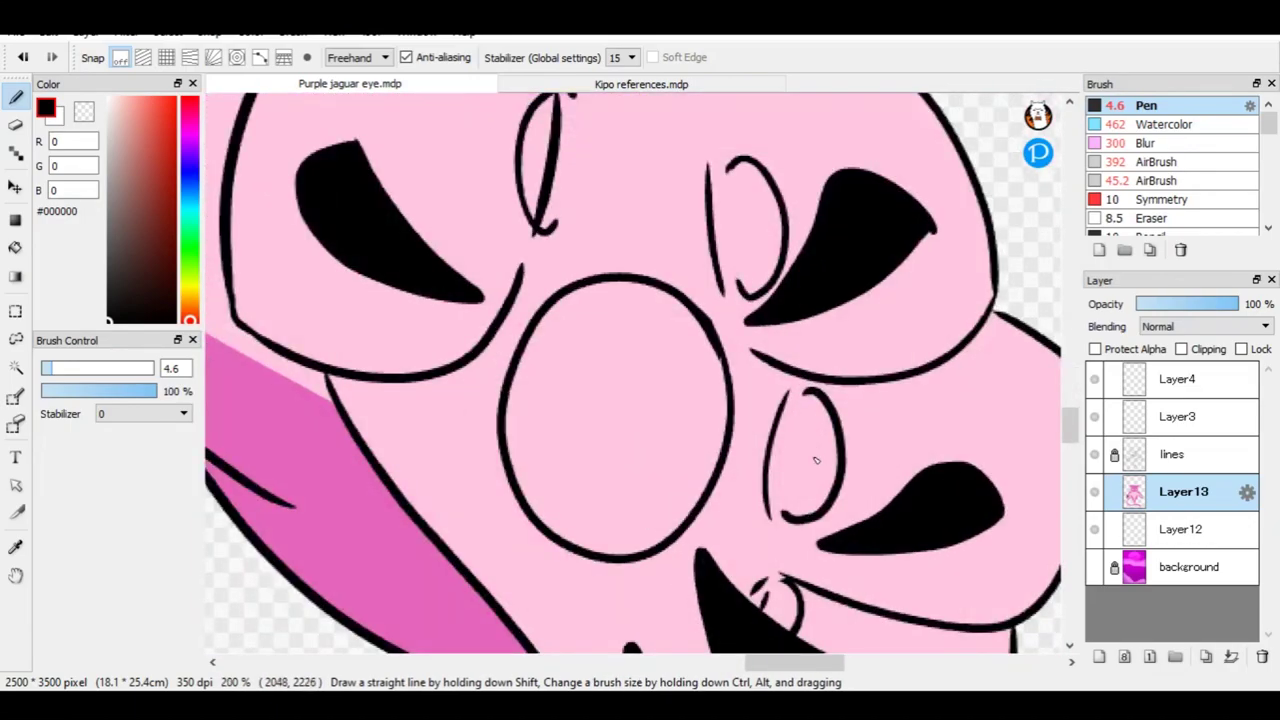
scroll(816, 460, up, 2)
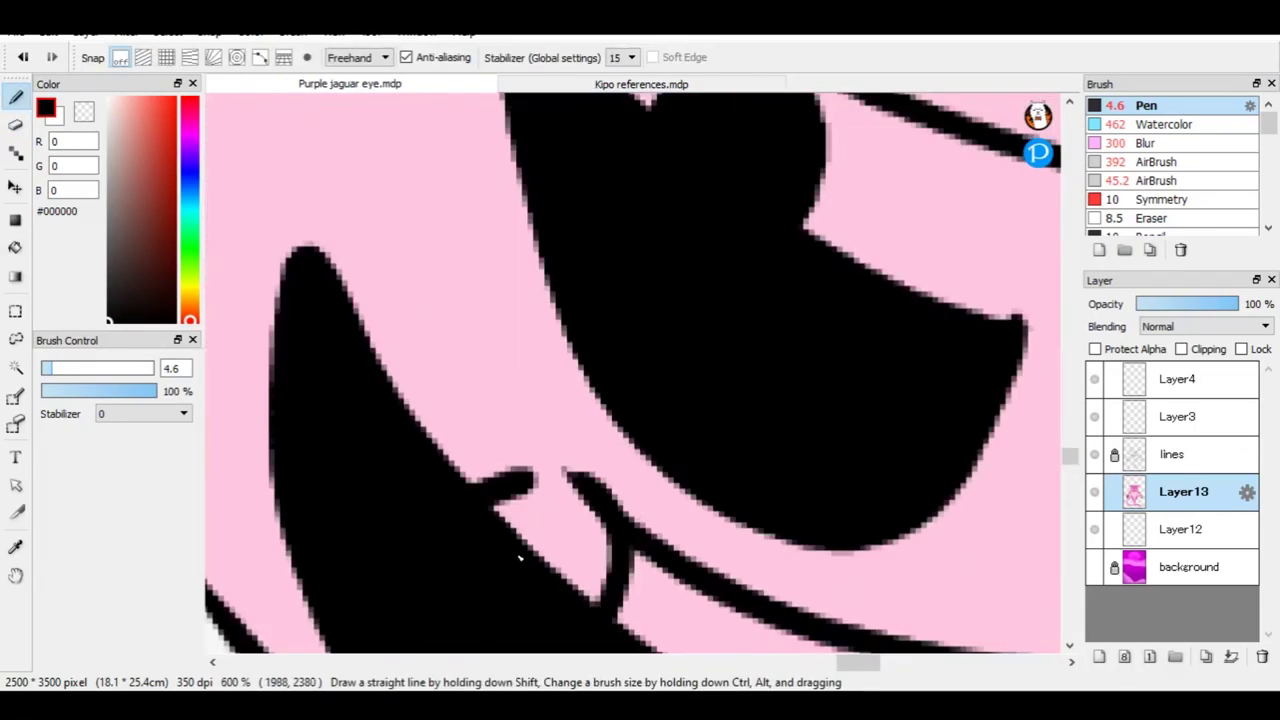
key(g)
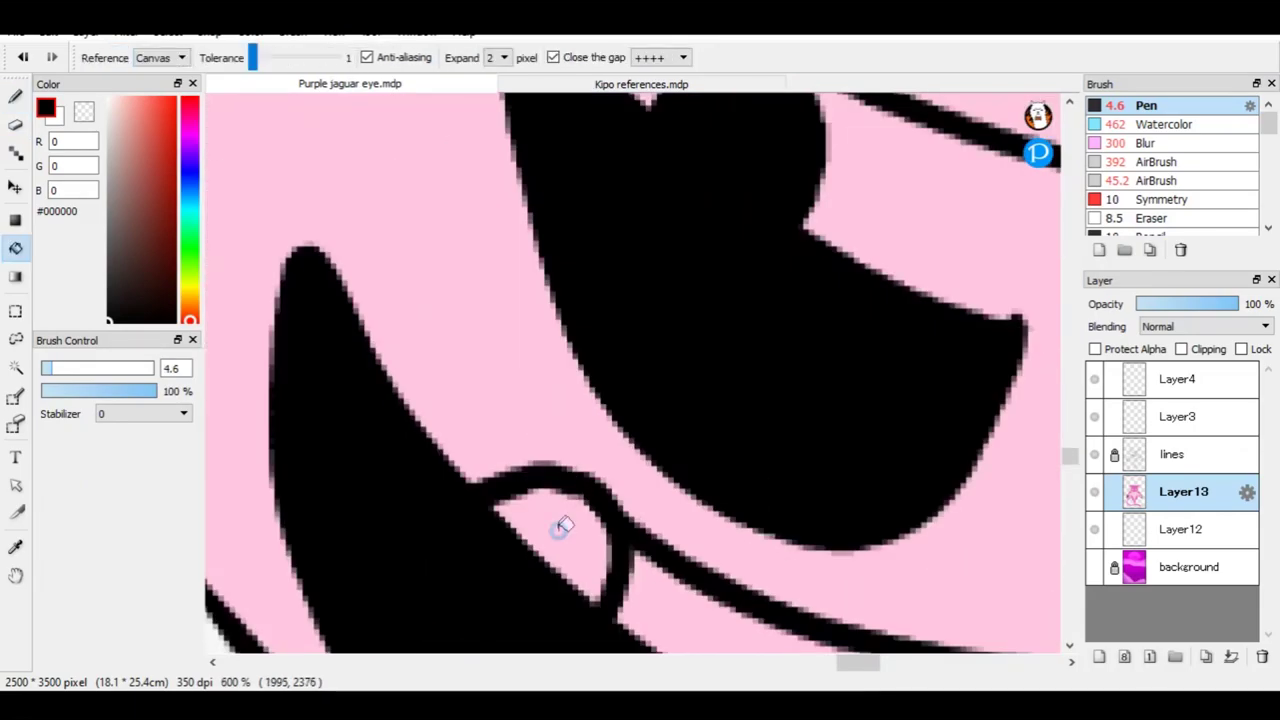
key(b)
scroll(632, 372, down, 5)
scroll(632, 372, up, 5)
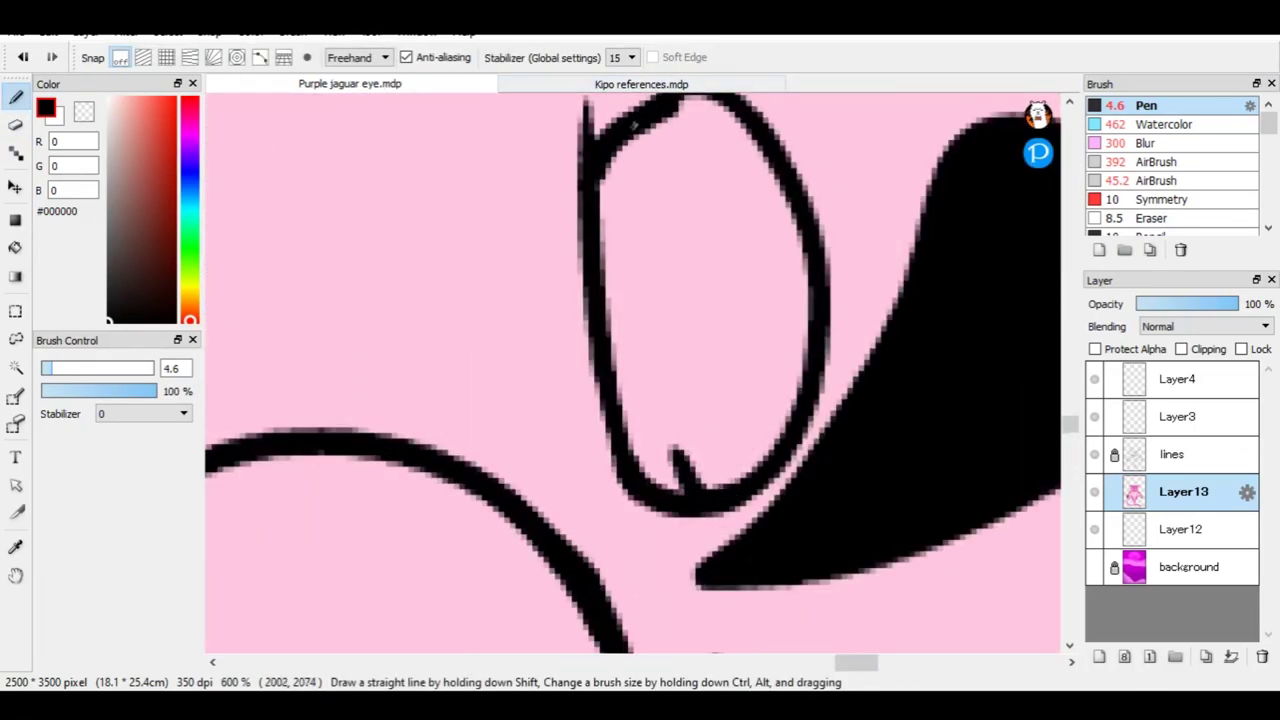
key(g)
scroll(402, 413, down, 5)
scroll(527, 248, up, 5)
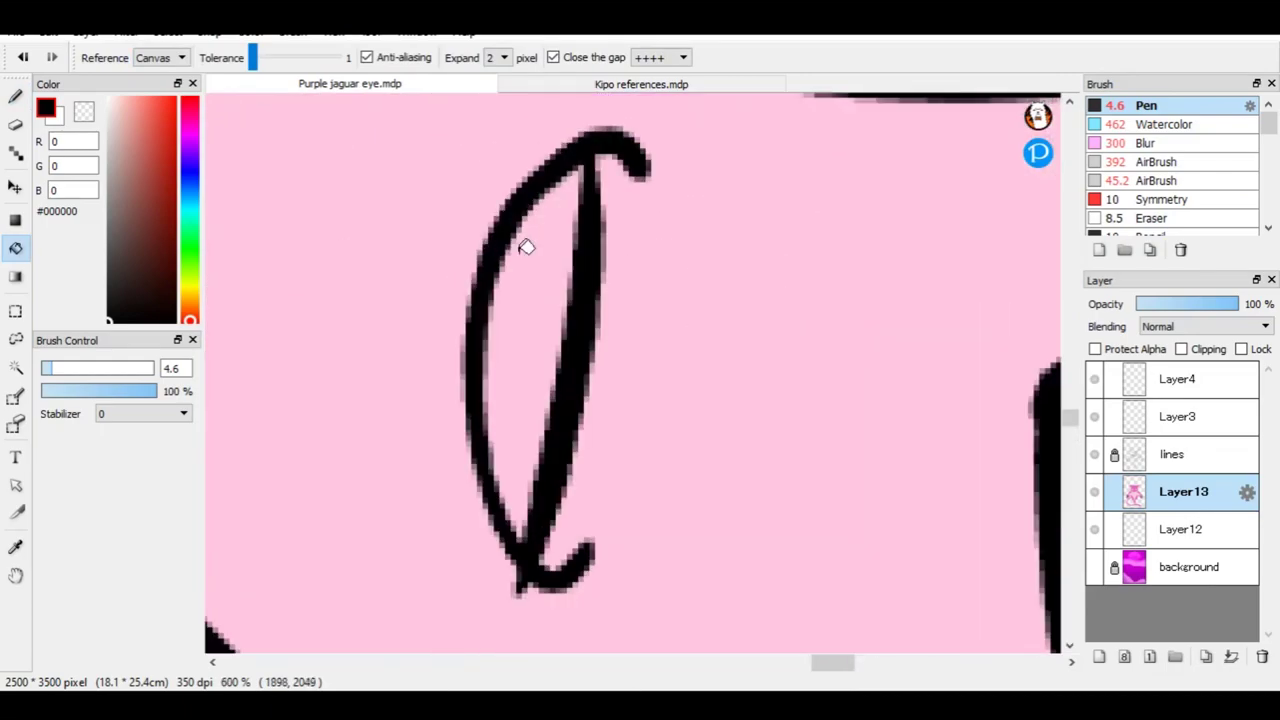
Paint out the misshapen outline of the right-hand paw's inner toe pad with light pink #FFC7E2, using the Pen at 13.7.
key(b)
mouse_move(651, 169)
mouse_down()
mouse_move(596, 140)
mouse_move(505, 250)
mouse_up()
drag(472, 372, 588, 562)
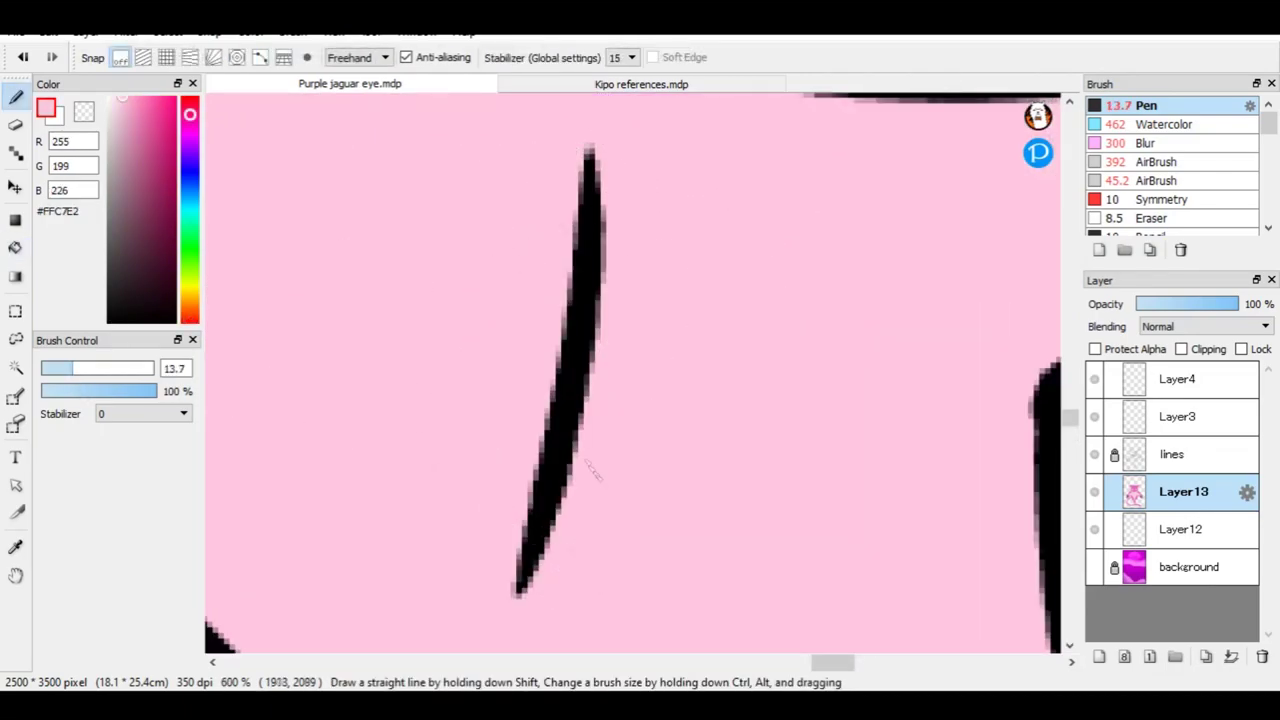
Redraw the right-hand paw's inner toe pad outline in black with the Pen at 3.4 and fill it black.
click(108, 320)
click(45, 368)
mouse_move(525, 570)
mouse_down()
mouse_move(395, 262)
mouse_move(445, 210)
mouse_move(432, 182)
mouse_move(588, 150)
mouse_up()
key(ctrl+z)
key(ctrl+z)
key(ctrl+z)
key(ctrl+z)
key(g)
click(457, 343)
key(b)
scroll(457, 343, down, 10)
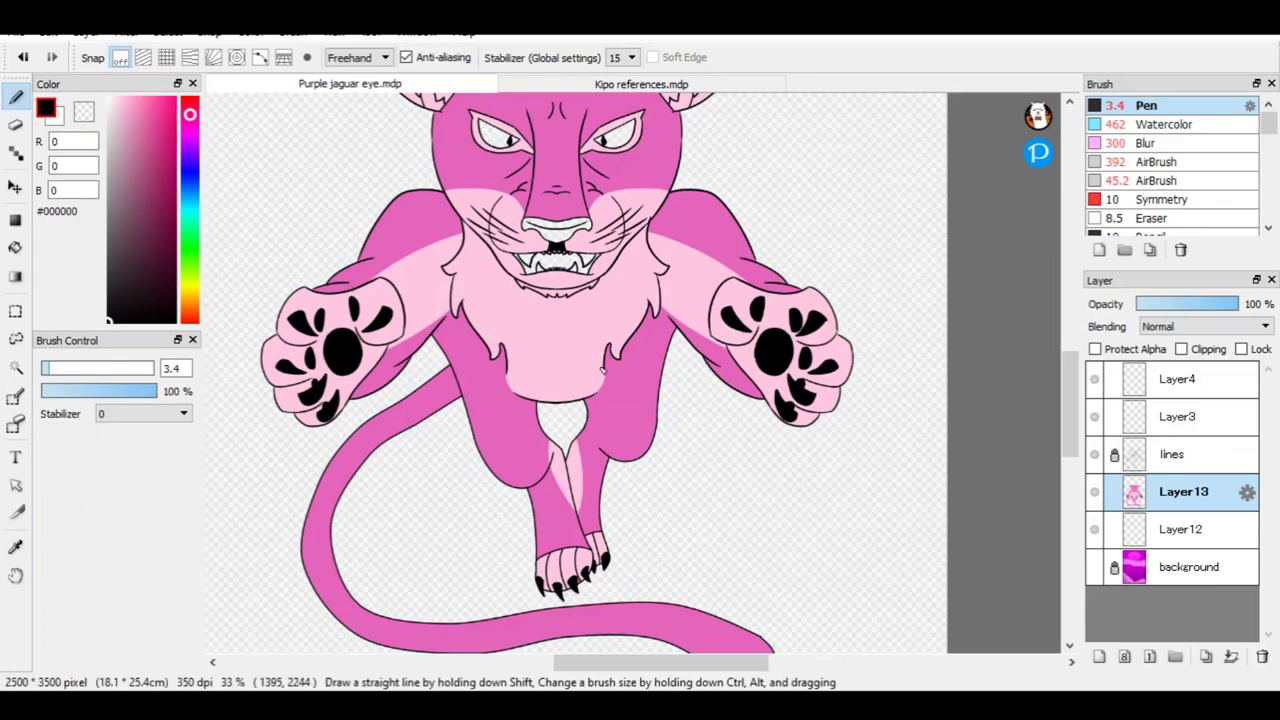
Study the jaguar's markings in the Kipo references and pick dark purple #331141 from them.
scroll(557, 173, down, 1)
click(548, 86)
scroll(640, 380, up, 4)
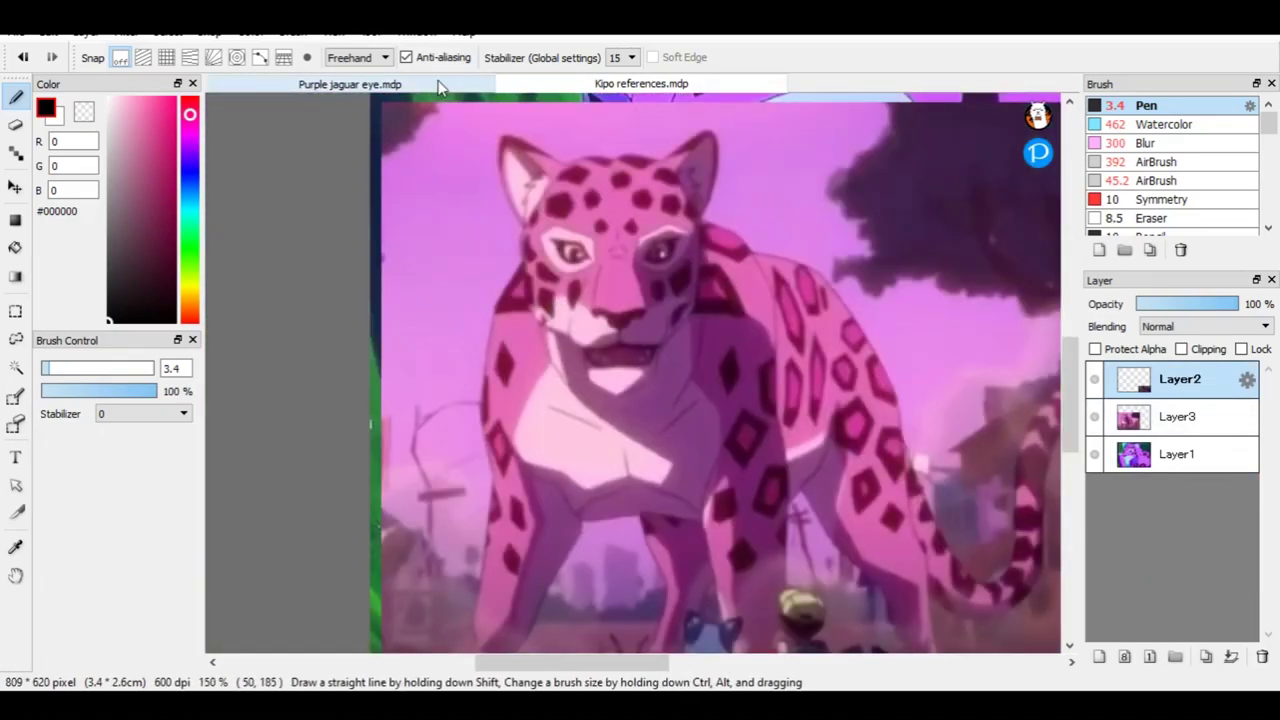
click(437, 87)
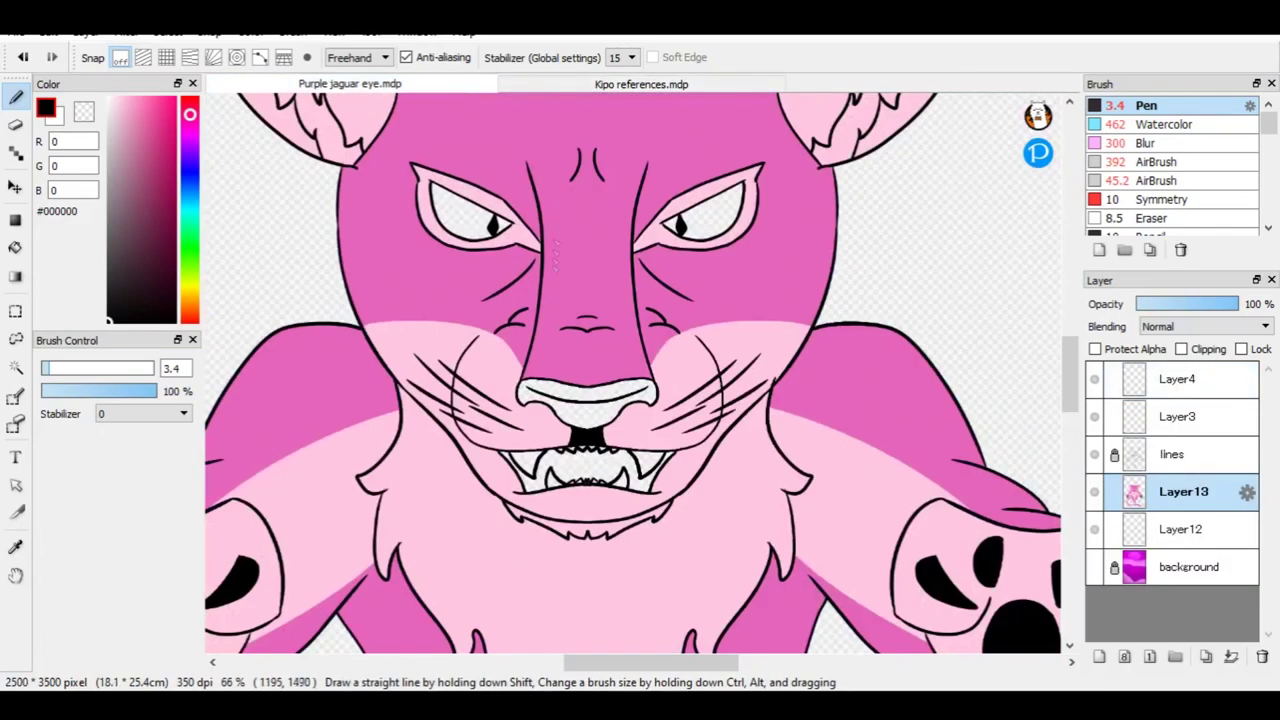
click(608, 88)
scroll(640, 380, up, 6)
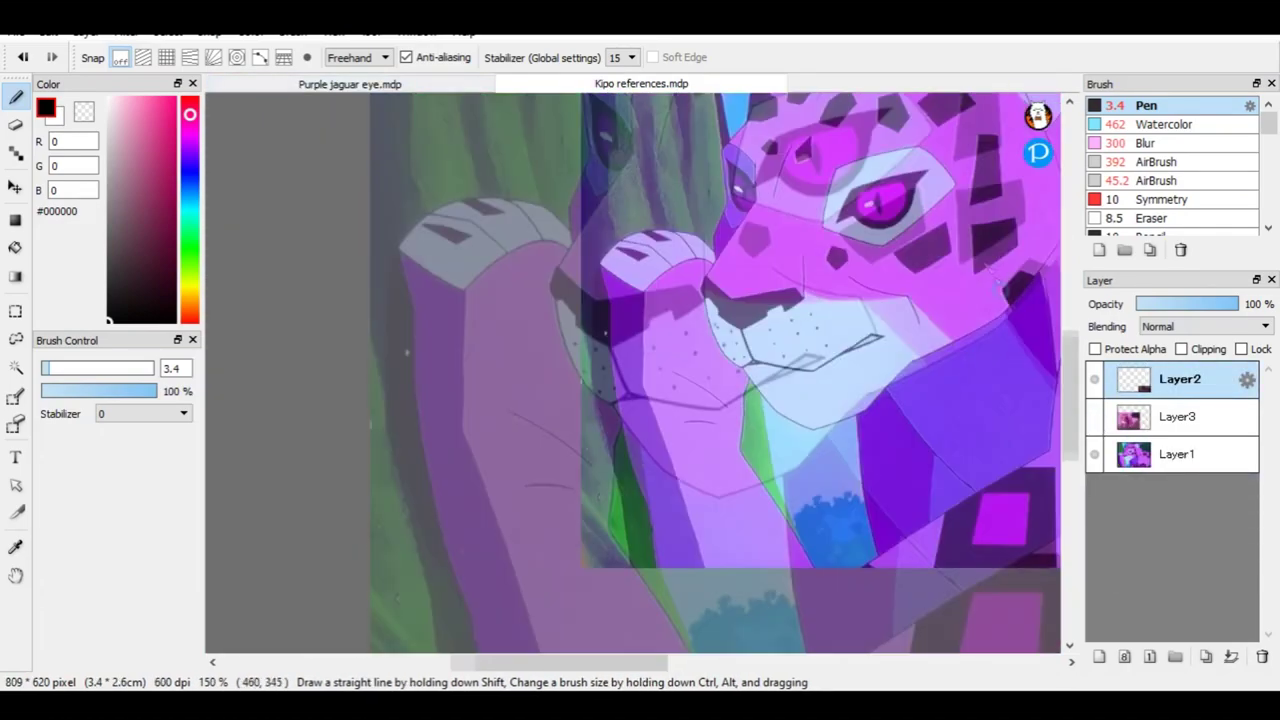
click(350, 84)
scroll(514, 156, up, 5)
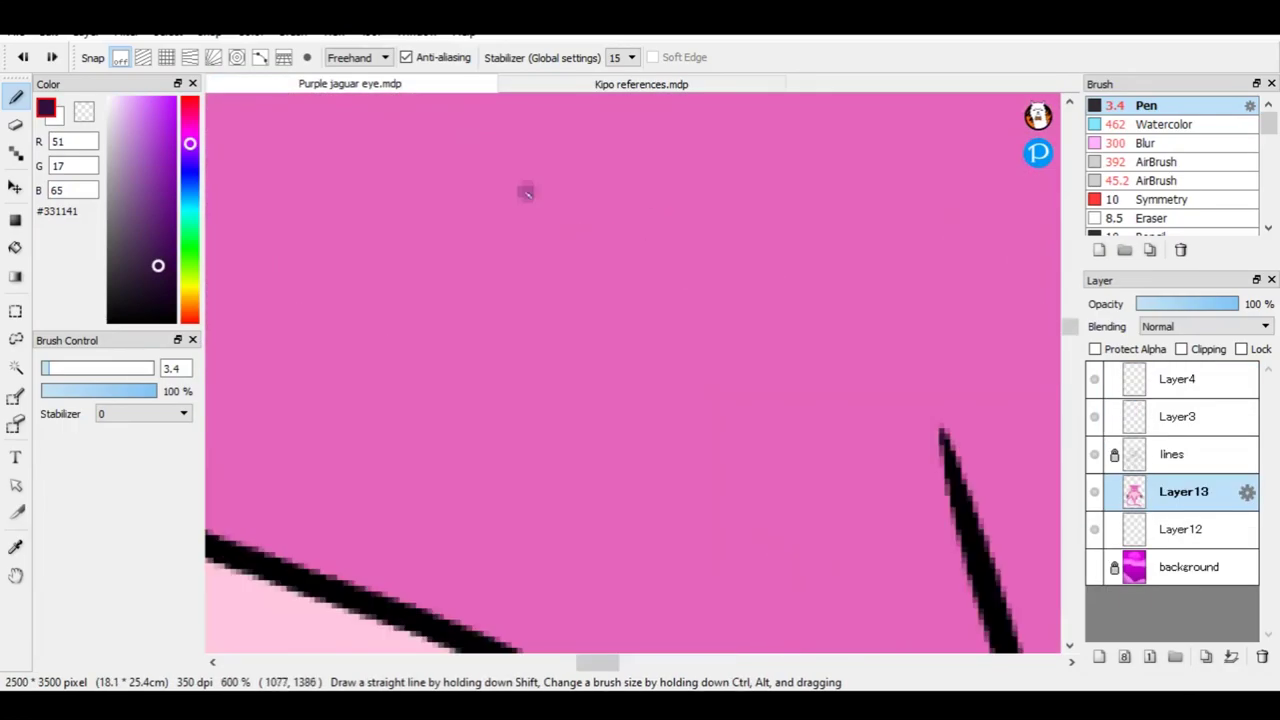
Add a new layer above Layer13, paint a dark purple #331141 test mark between the eyes, and compare it with the references.
scroll(600, 300, down, 5)
click(1099, 657)
scroll(825, 373, up, 3)
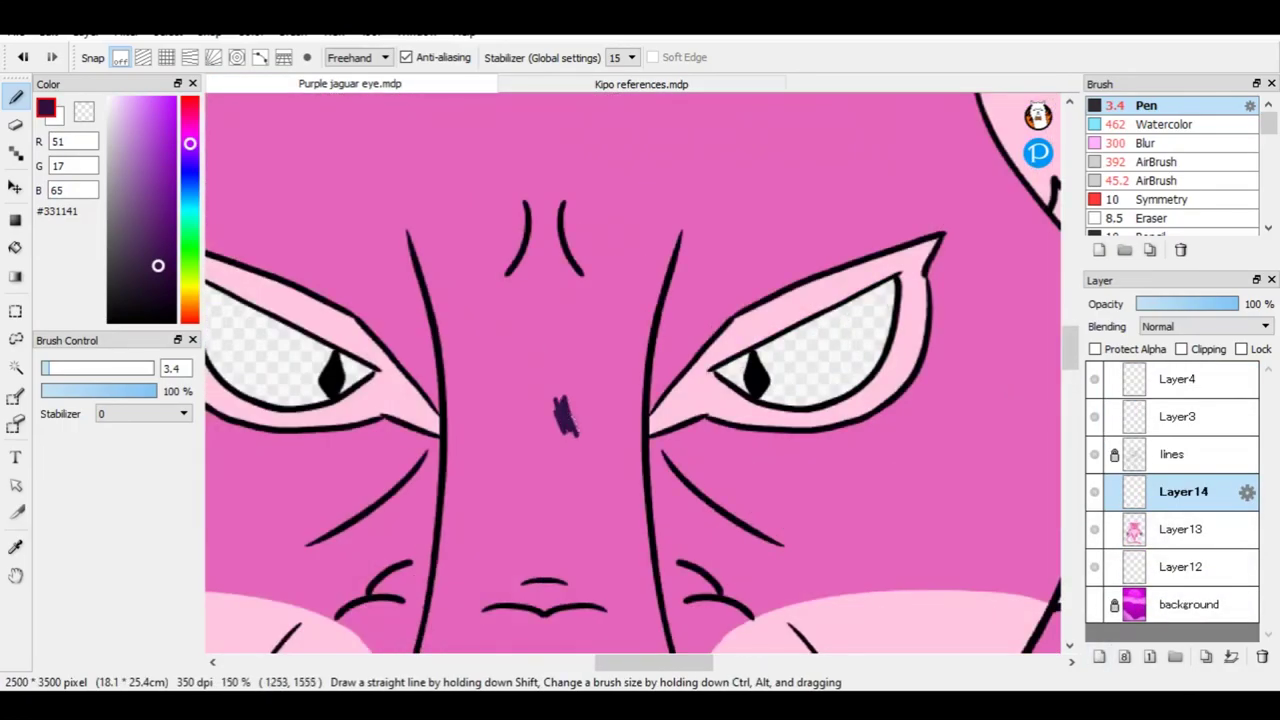
key(ctrl+Tab)
key(ctrl+Tab)
key(ctrl+Tab)
key(ctrl+Tab)
key(g)
click(690, 370)
click(315, 318)
key(ctrl+z)
key(ctrl+z)
Set the colour to near-black #110E13 and fill the front paws' toe pads and central pads with it on Layer14.
click(122, 306)
click(274, 289)
scroll(274, 289, down, 5)
scroll(728, 418, up, 5)
click(850, 460)
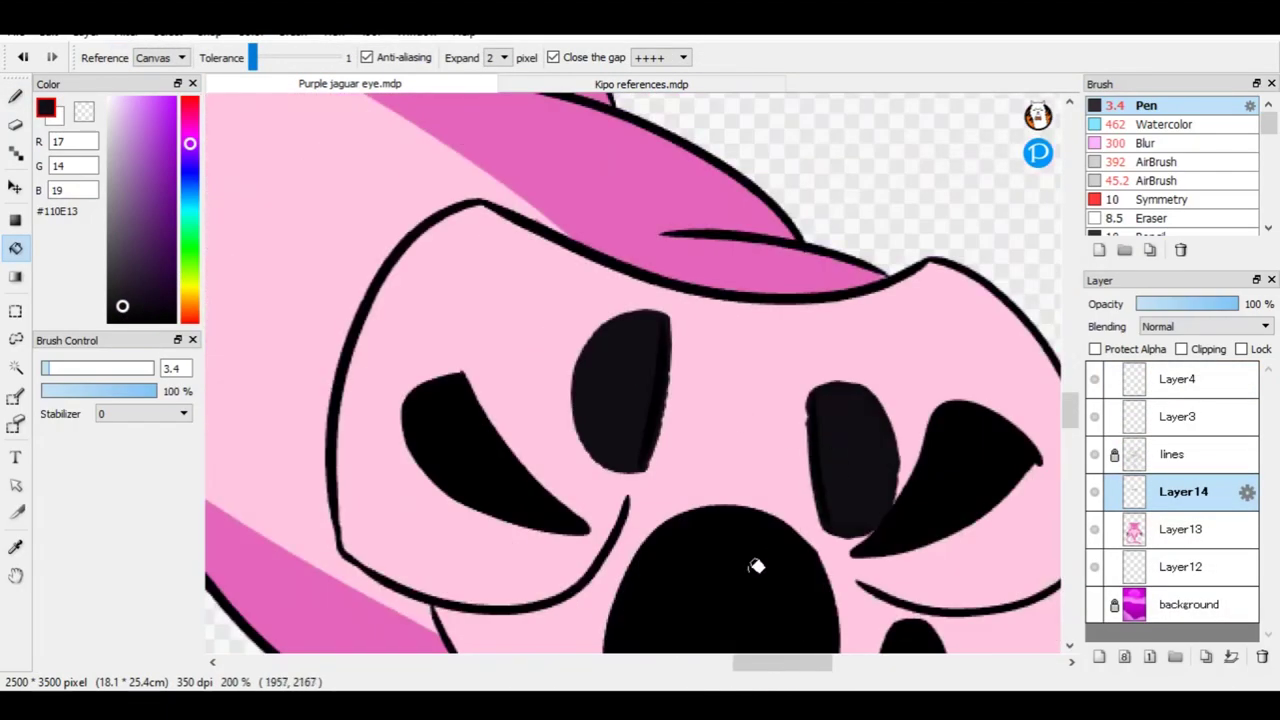
click(766, 377)
scroll(727, 593, up, 2)
click(678, 519)
Make Layer13 active and erase the small toe pad beside the lowest claw on the right-hand front paw.
scroll(669, 557, down, 3)
scroll(554, 389, up, 4)
click(1155, 537)
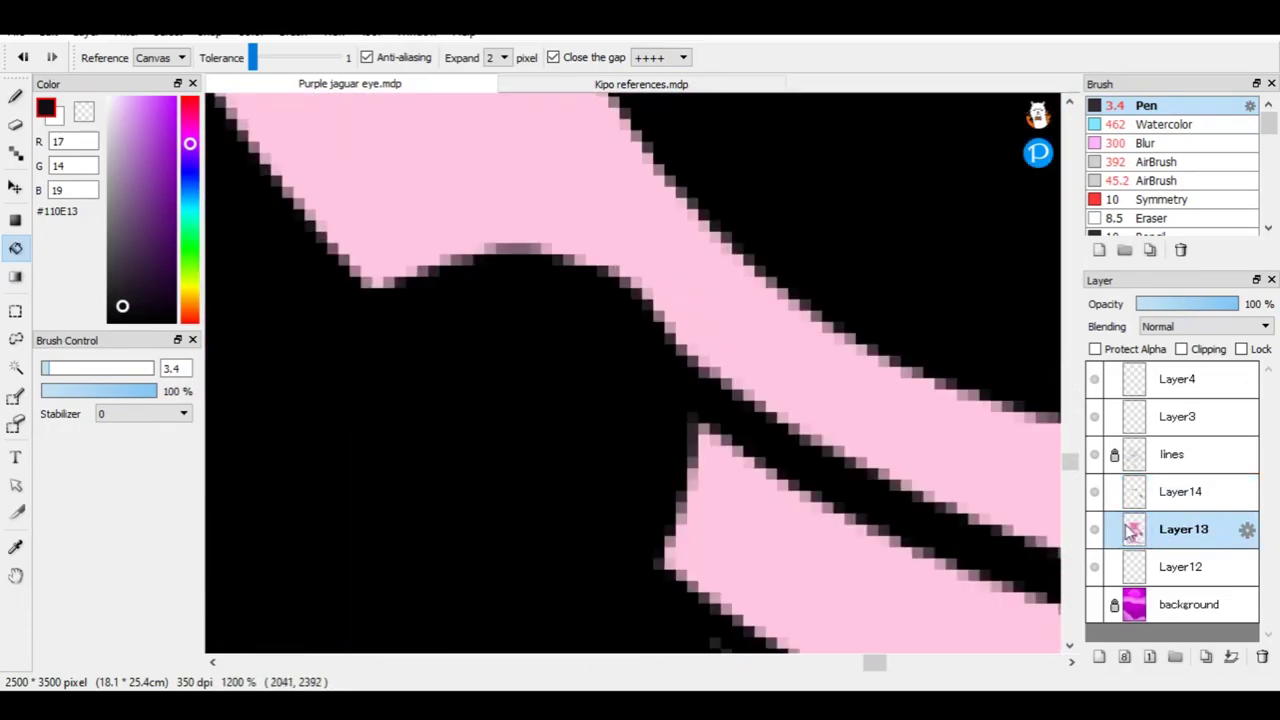
double_click(1137, 548)
key(Escape)
scroll(608, 434, down, 3)
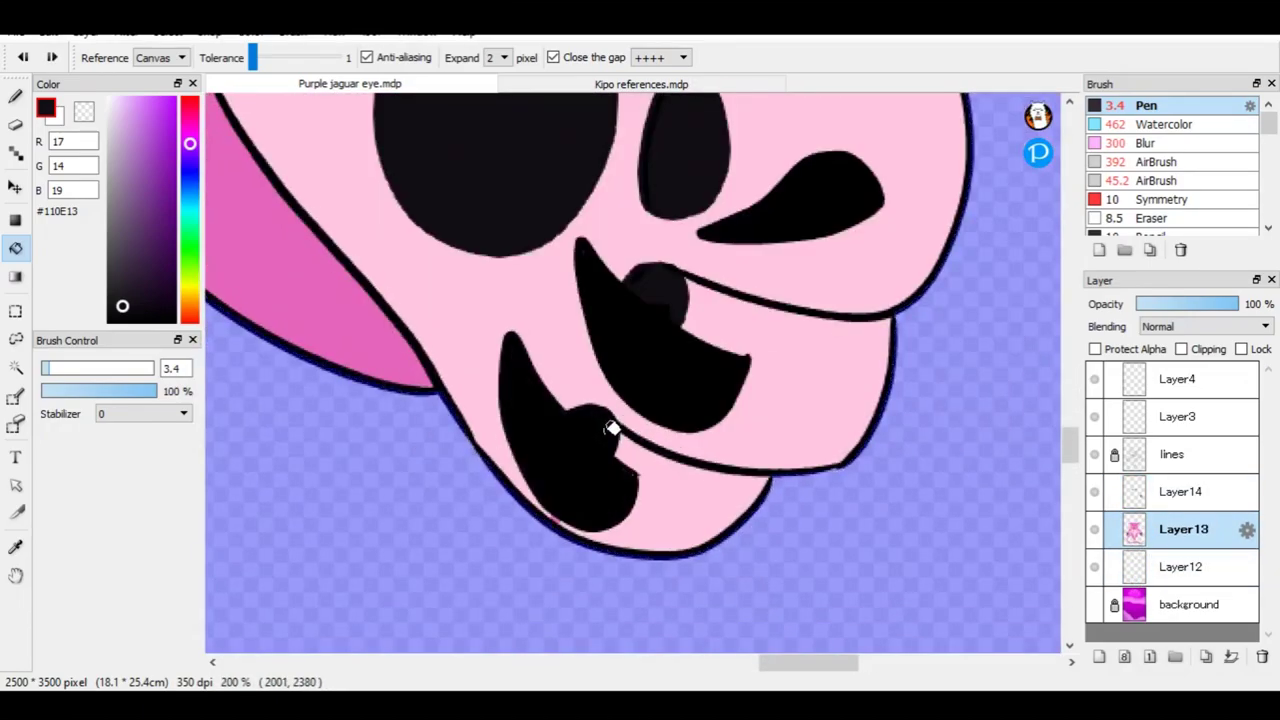
scroll(610, 430, up, 2)
key(e)
scroll(527, 380, up, 1)
mouse_move(505, 375)
mouse_down()
mouse_move(560, 442)
mouse_move(652, 512)
mouse_move(514, 365)
mouse_move(577, 315)
mouse_move(660, 460)
mouse_up()
Redraw and fill the erased toe pad with #110E13, and patch the surrounding paw with light pink #FFC7E2.
key(b)
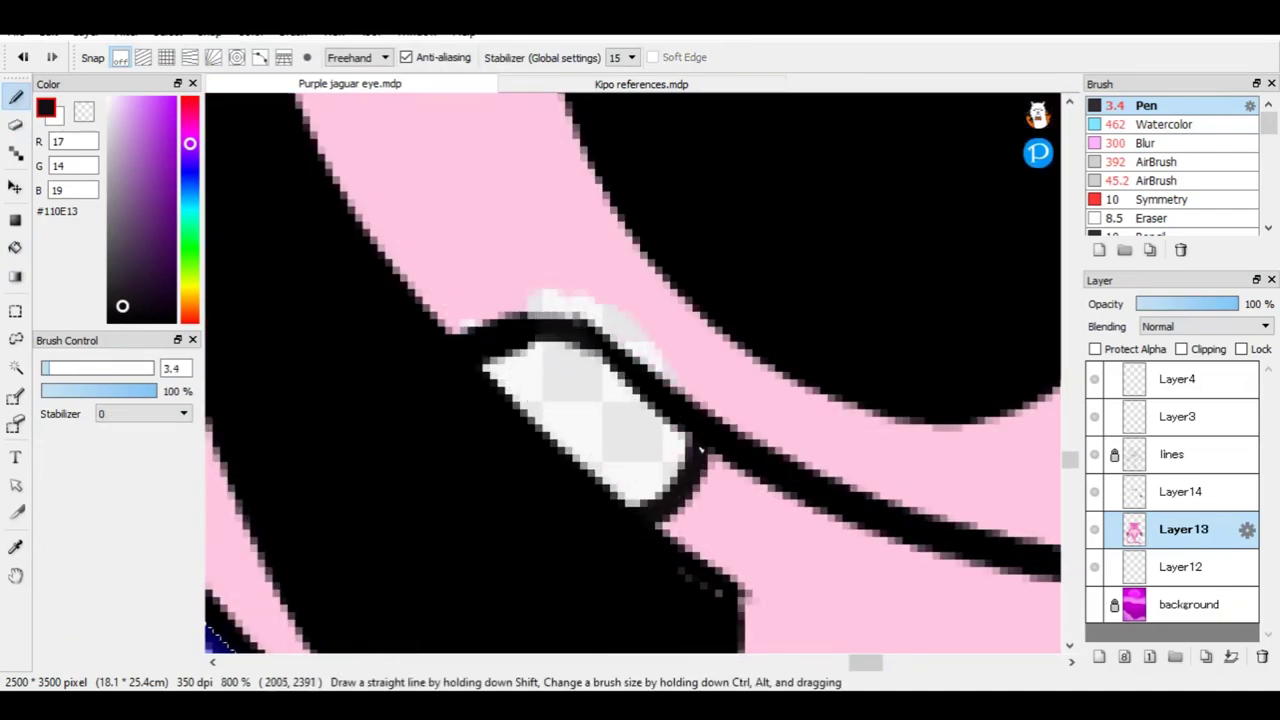
key(g)
click(623, 470)
key(b)
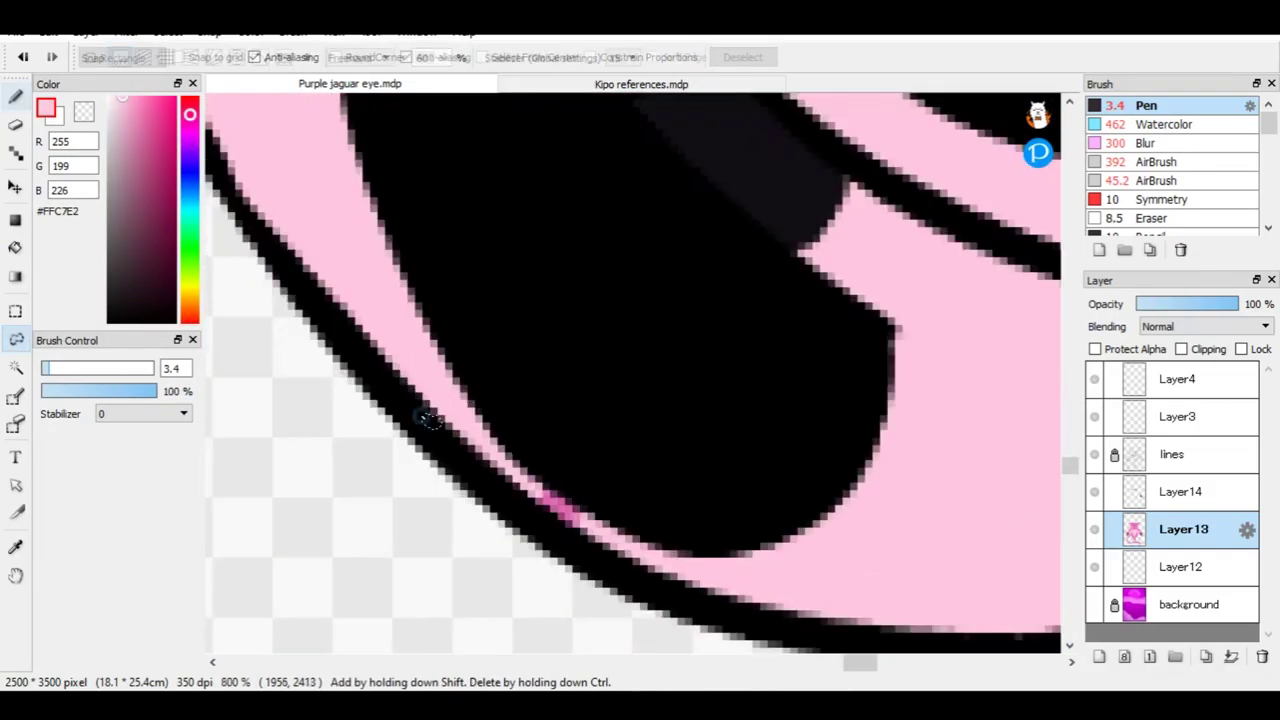
scroll(605, 420, down, 2)
Redraw and fill the small toe pads beside the two lowest claws on the left-hand front paw with #110E13.
key(b)
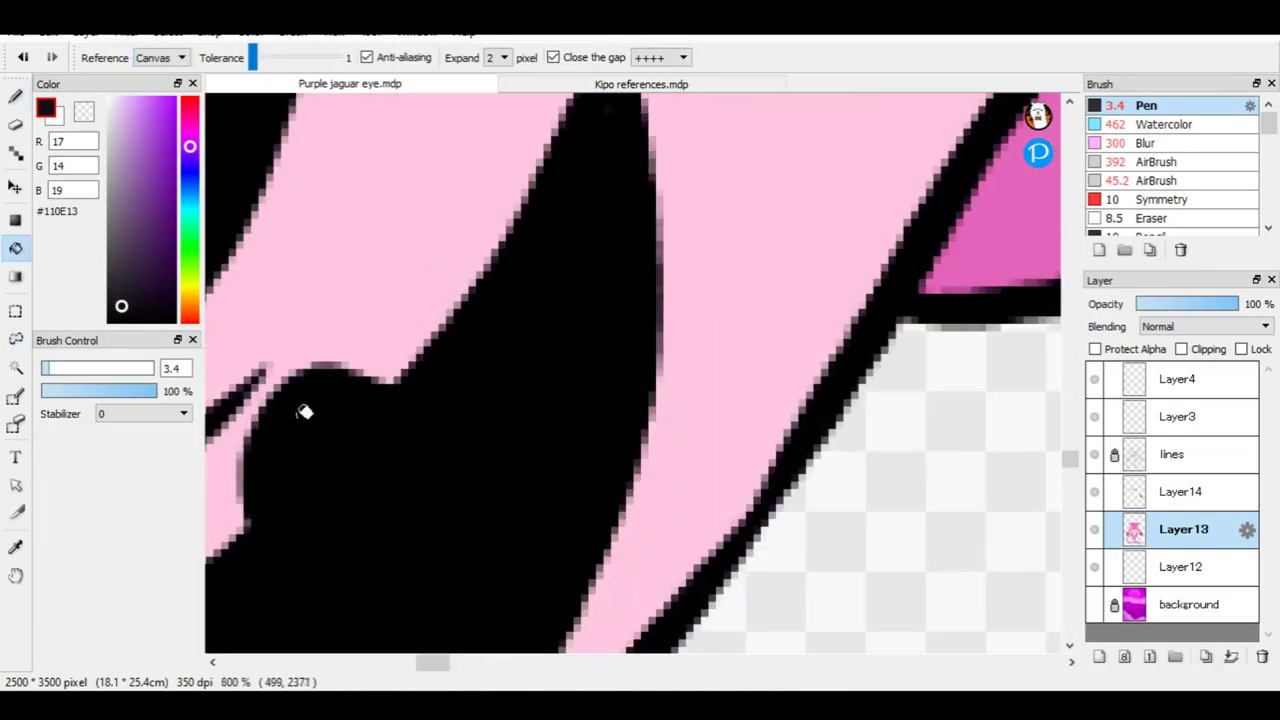
scroll(414, 391, up, 2)
key(b)
key(b)
drag(352, 552, 425, 338)
key(ctrl+z)
mouse_move(330, 545)
mouse_down()
mouse_move(422, 338)
mouse_move(511, 237)
mouse_up()
mouse_move(491, 330)
mouse_down()
mouse_move(635, 185)
mouse_move(676, 280)
mouse_up()
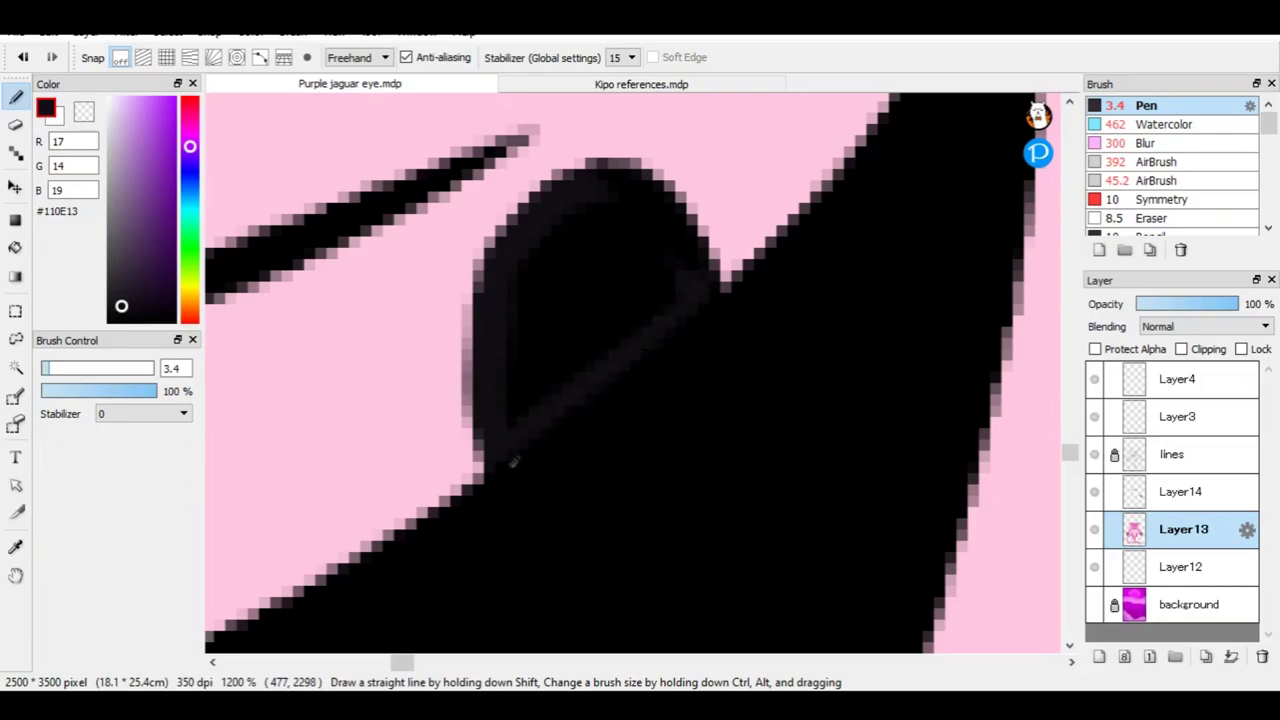
mouse_move(560, 240)
mouse_down()
mouse_move(620, 300)
mouse_move(568, 293)
mouse_up()
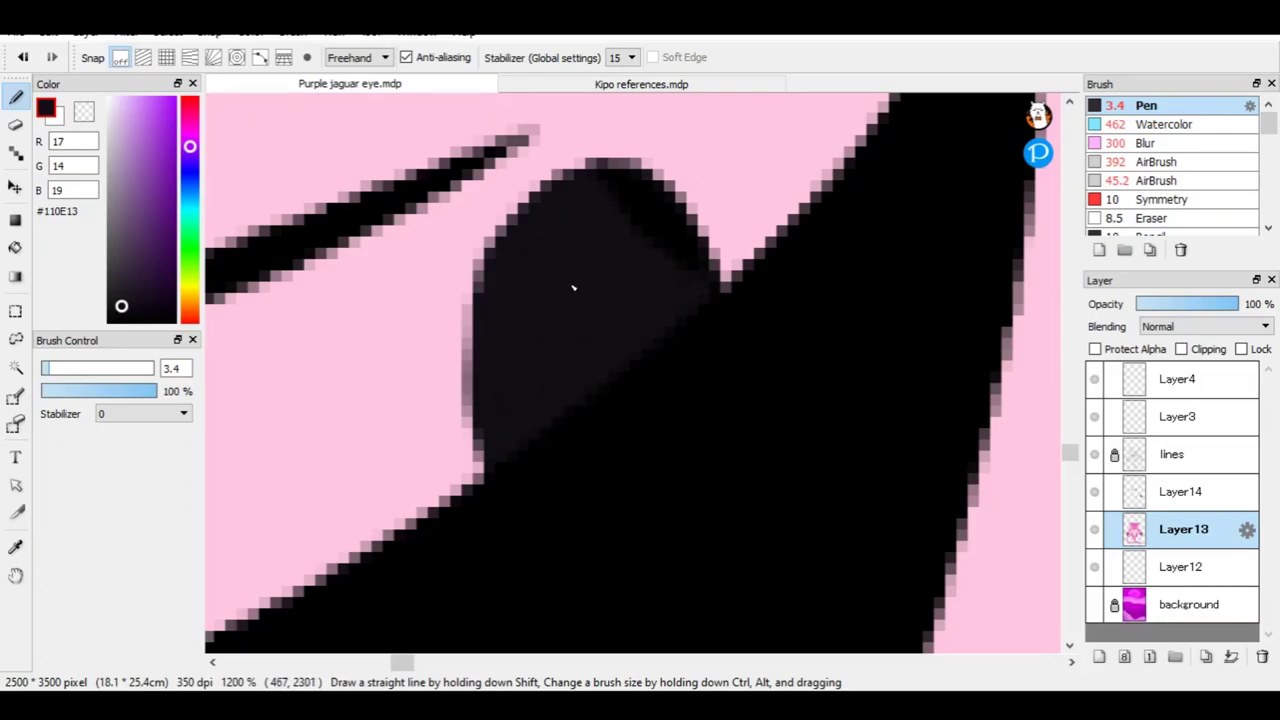
scroll(573, 288, down, 5)
key(g)
scroll(600, 280, up, 2)
scroll(600, 280, down, 2)
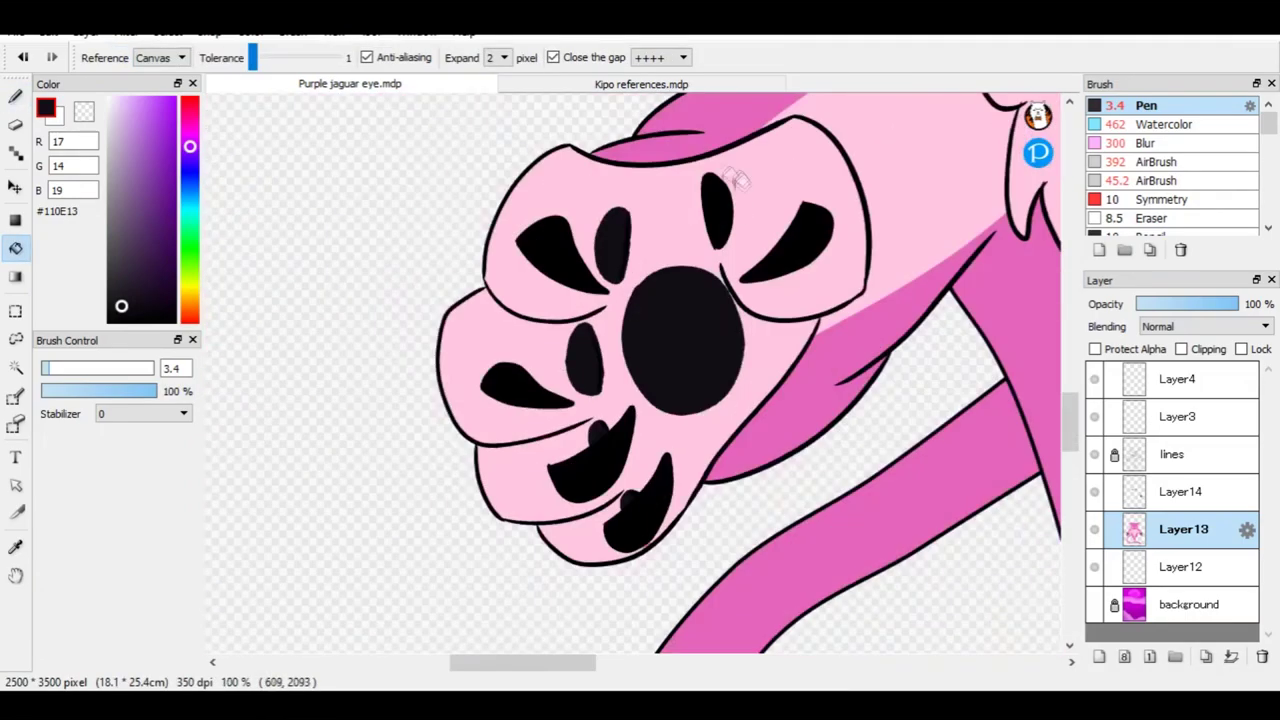
Smooth the edges of the left-hand paw's toe pads with touch-ups in light pink #FFC7E2 and near-black #110E13.
scroll(659, 277, up, 3)
key(p)
scroll(465, 420, up, 1)
alt+click(465, 420)
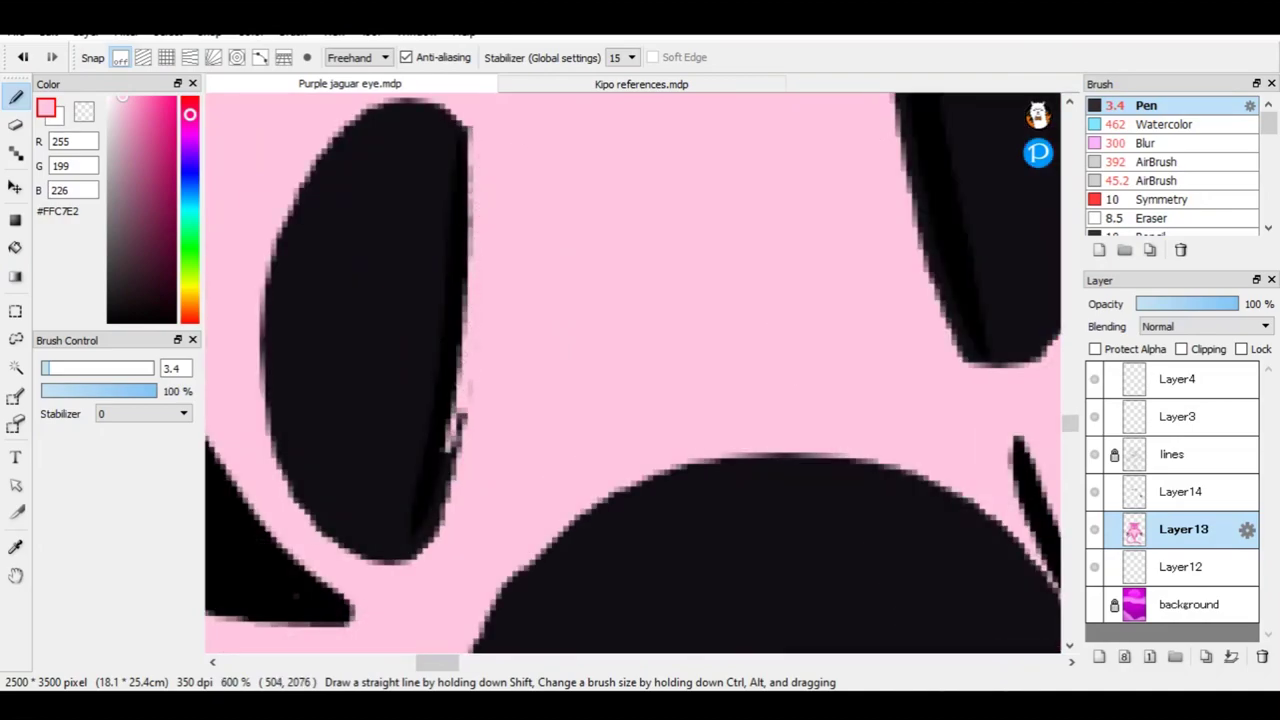
scroll(434, 386, down, 2)
scroll(480, 486, up, 4)
alt+click(480, 486)
scroll(508, 354, down, 3)
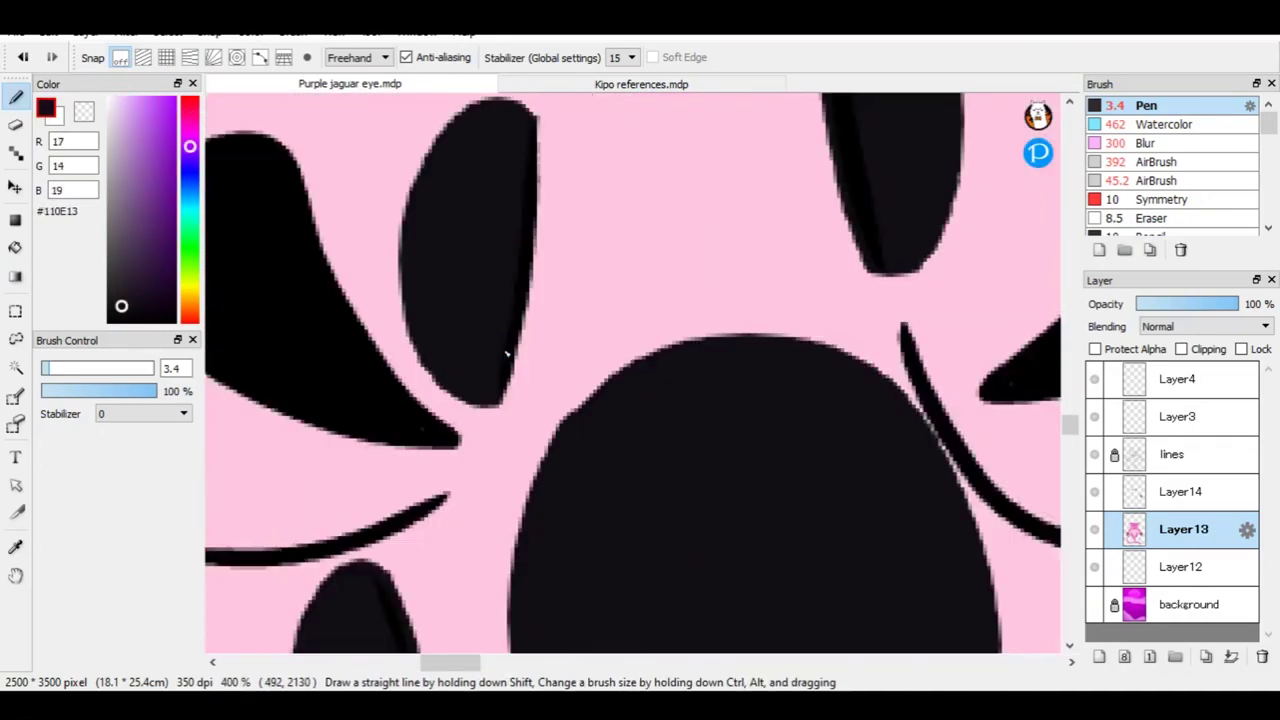
scroll(490, 477, up, 2)
alt+click(490, 477)
scroll(490, 477, down, 4)
scroll(540, 135, up, 3)
alt+click(540, 135)
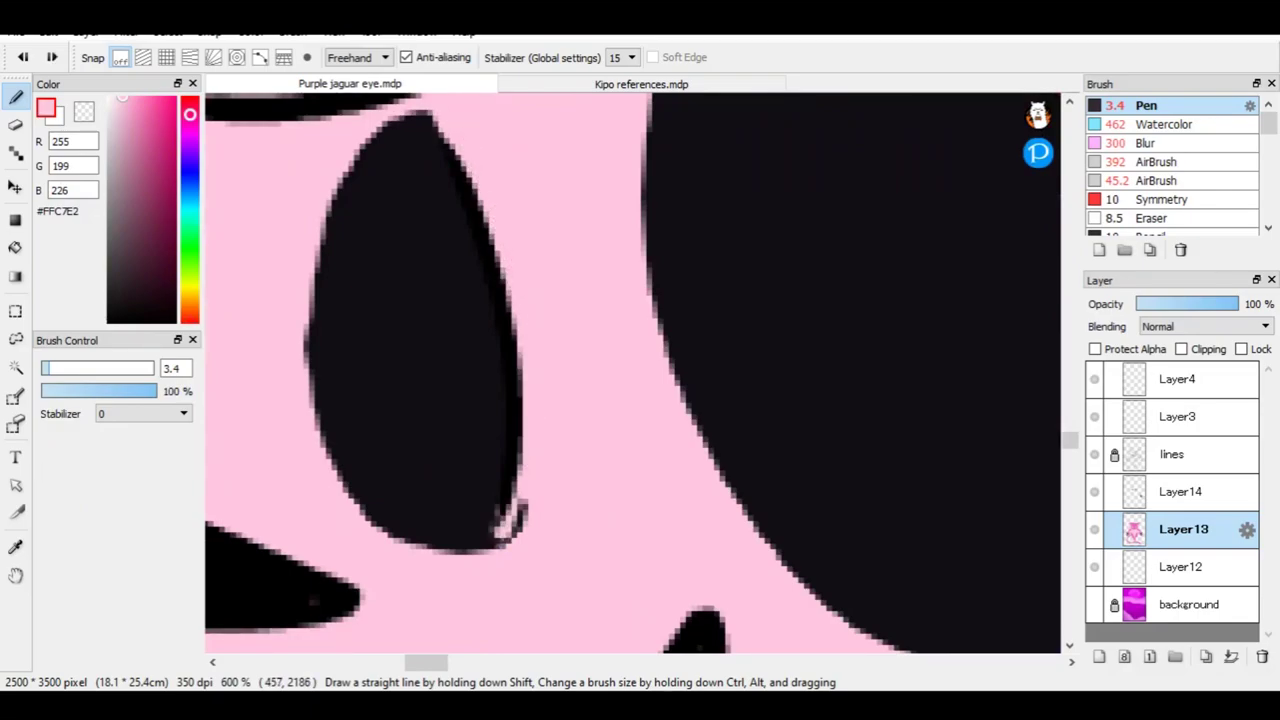
drag(432, 110, 500, 548)
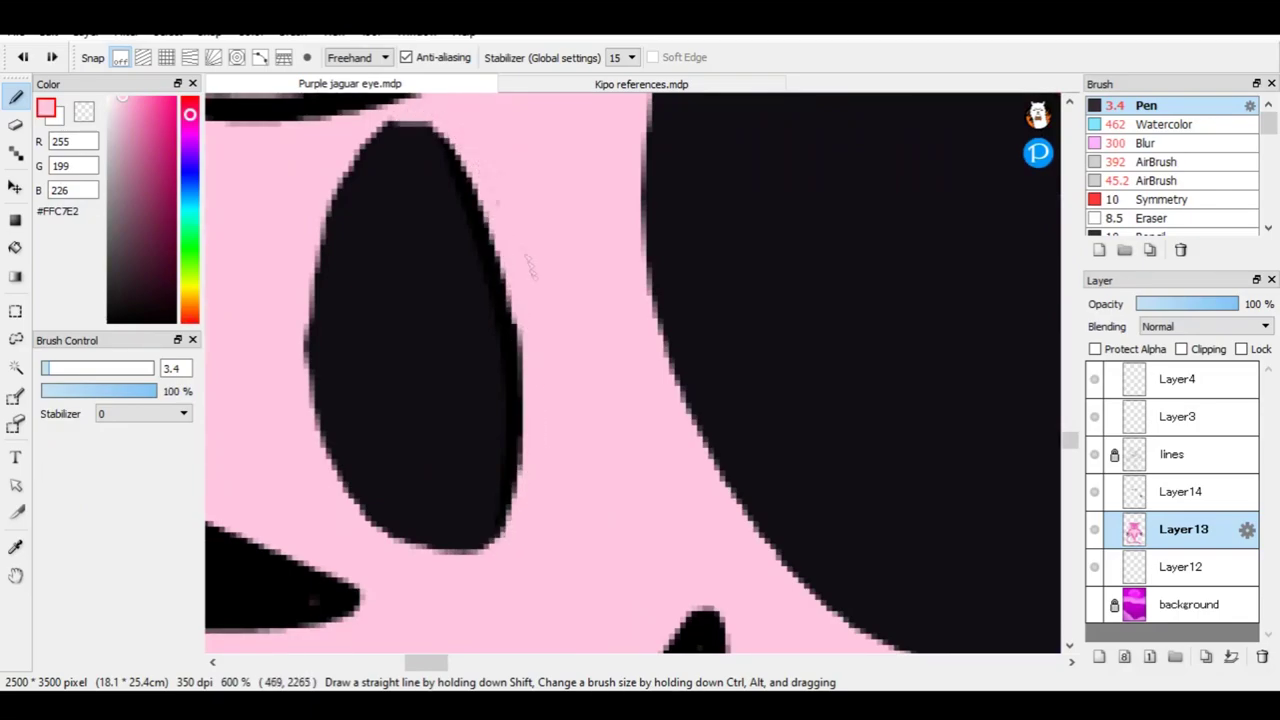
scroll(526, 488, down, 2)
scroll(543, 534, up, 2)
Touch up the claws on the left-hand front paw with black #000000.
alt+click(543, 534)
drag(543, 534, 674, 546)
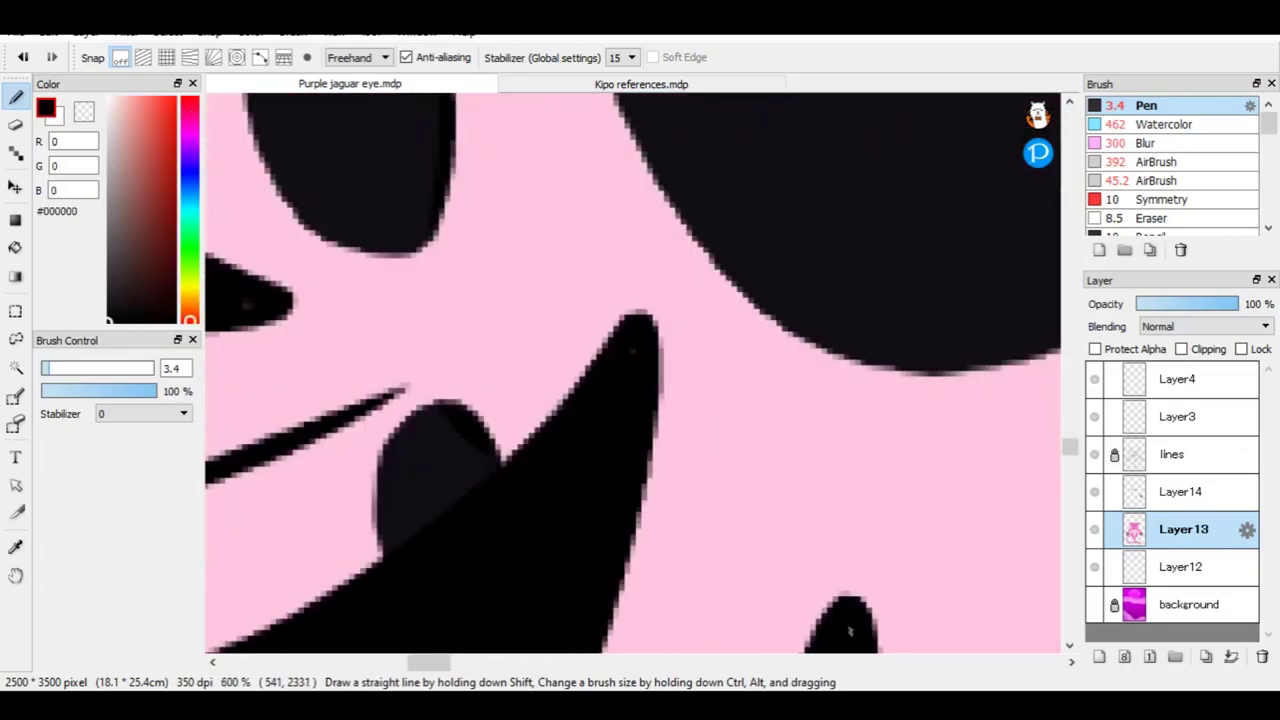
scroll(248, 305, down, 3)
scroll(366, 340, up, 3)
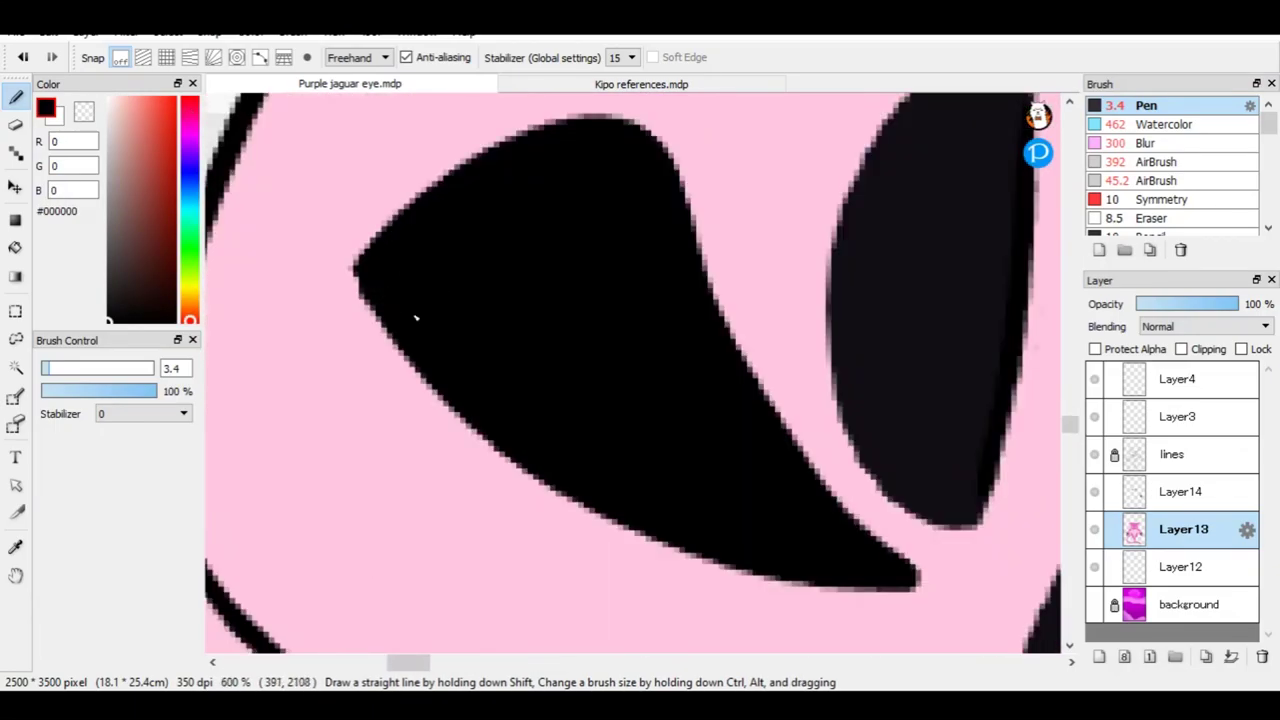
scroll(415, 318, down, 5)
scroll(630, 320, up, 3)
Fill the nose with near-black #110E13 and compare the face with the Kipo references.
alt+click(631, 330)
key(g)
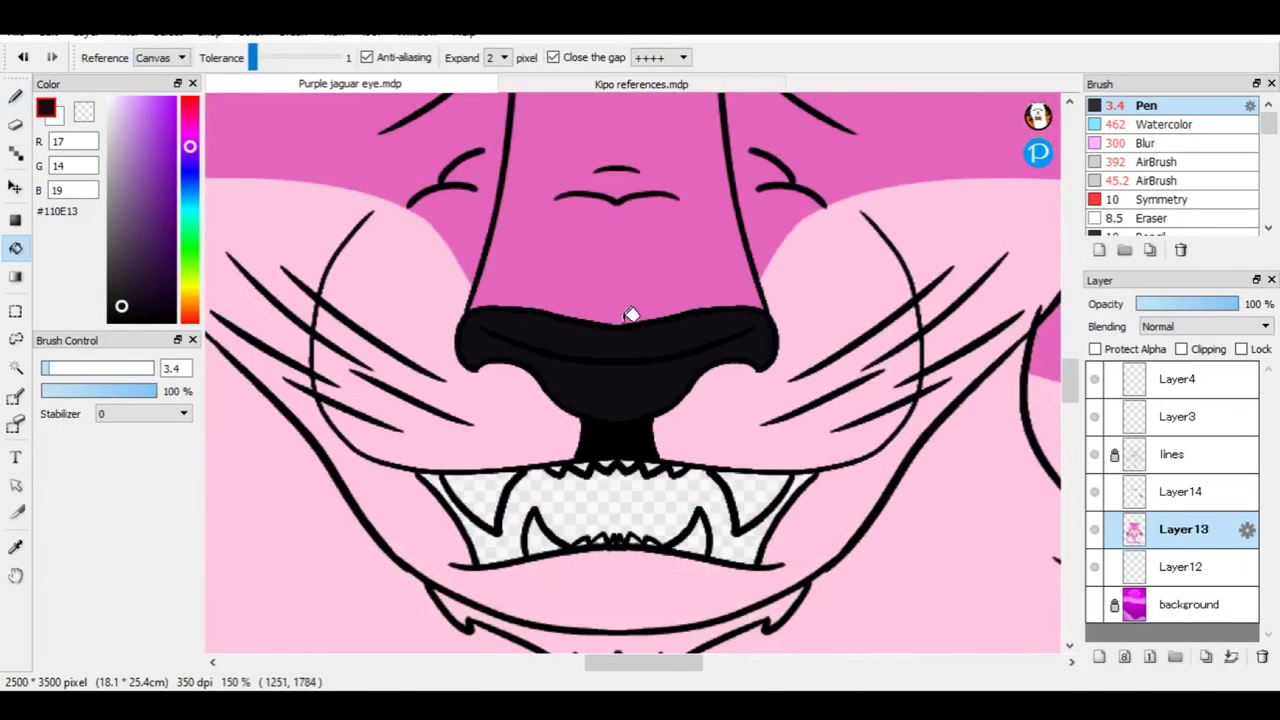
scroll(631, 315, down, 1)
click(620, 84)
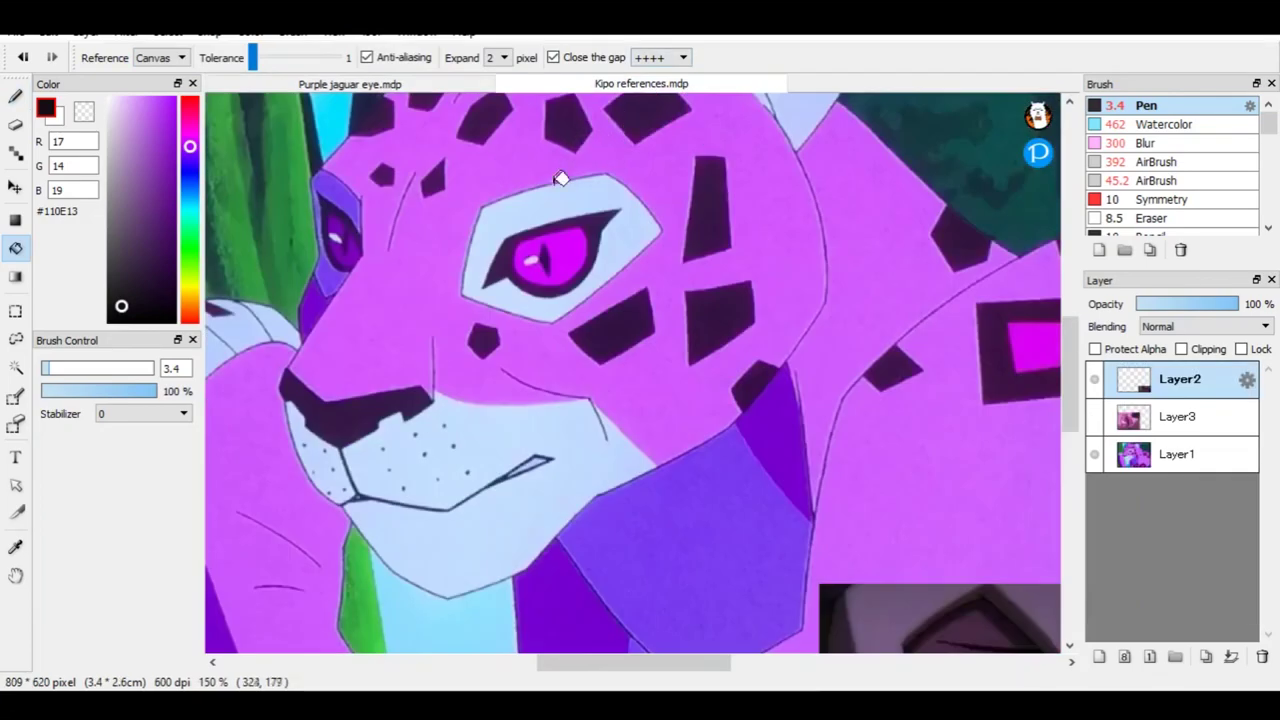
click(366, 86)
Move Layer14 below Layer13 in the layer stack.
key(b)
scroll(857, 434, down, 4)
drag(1100, 500, 1150, 532)
scroll(800, 300, up, 3)
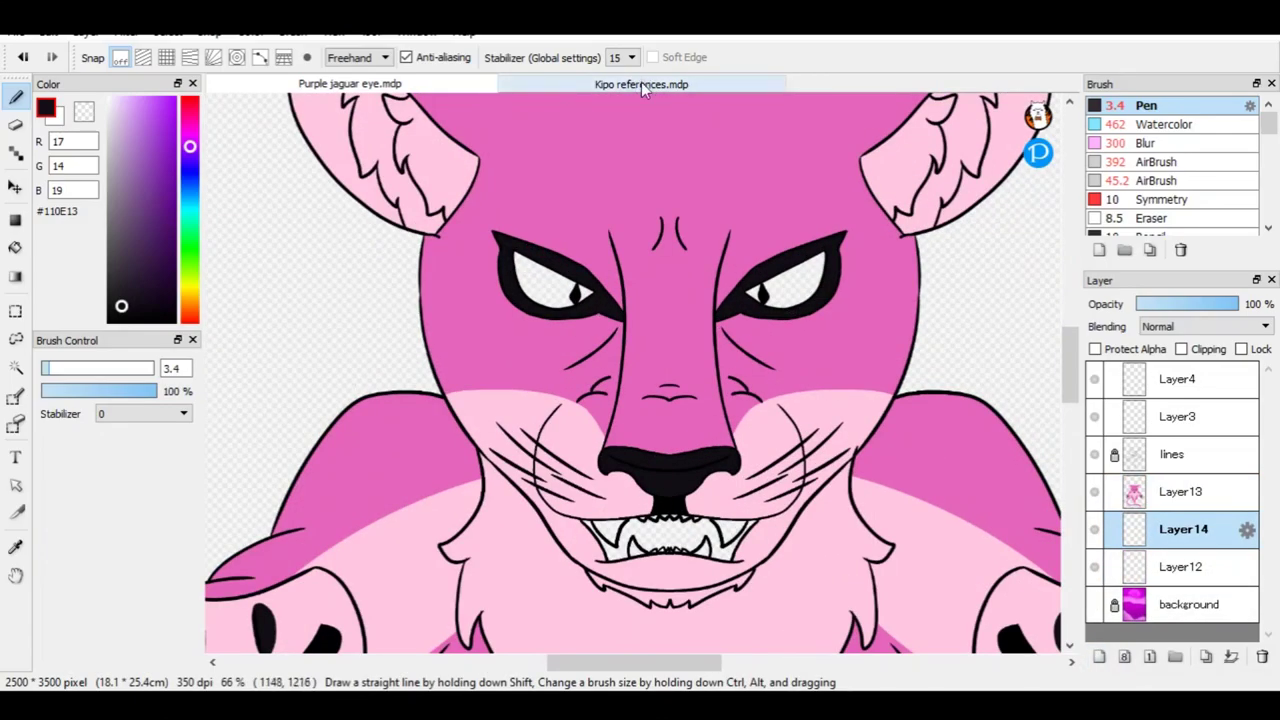
Try filling the irises on Layer14 with the purples #811387 and #812295 sampled from the Kipo references.
click(643, 86)
scroll(814, 543, down, 2)
alt+click(814, 543)
click(350, 84)
key(g)
scroll(600, 330, up, 3)
click(595, 340)
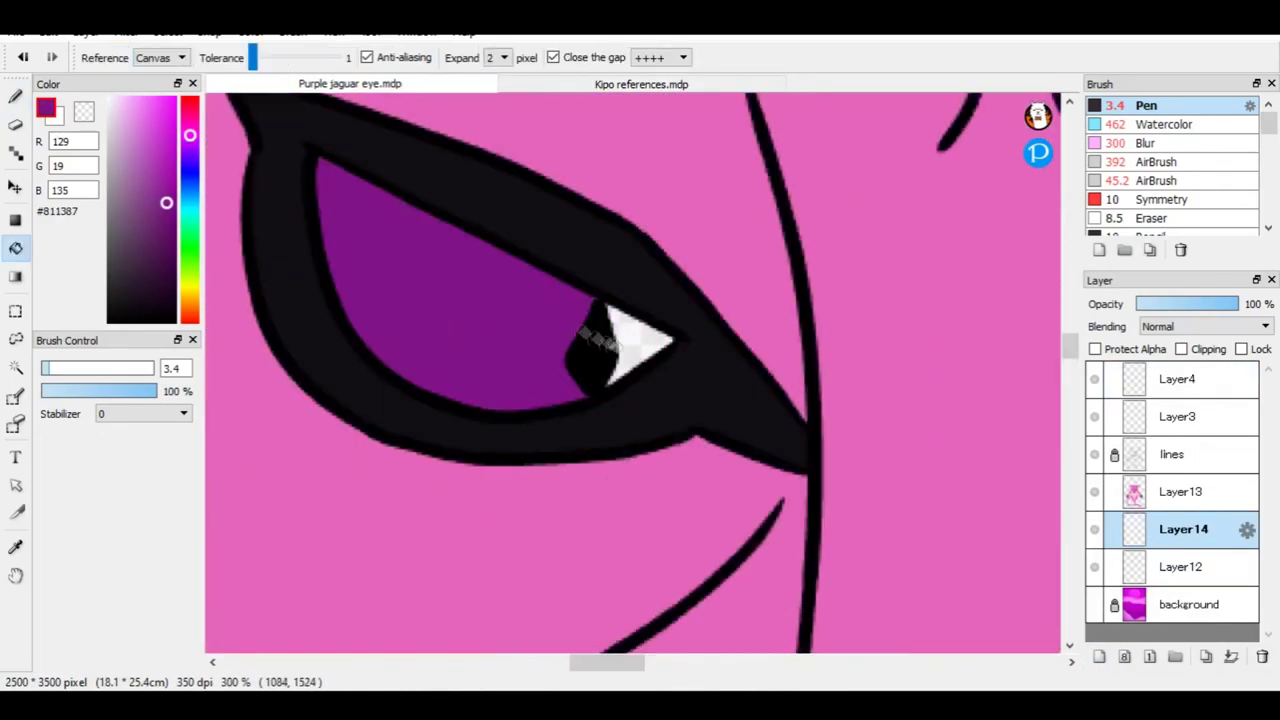
click(643, 86)
scroll(680, 430, up, 3)
alt+click(680, 430)
click(350, 84)
click(595, 340)
key(h)
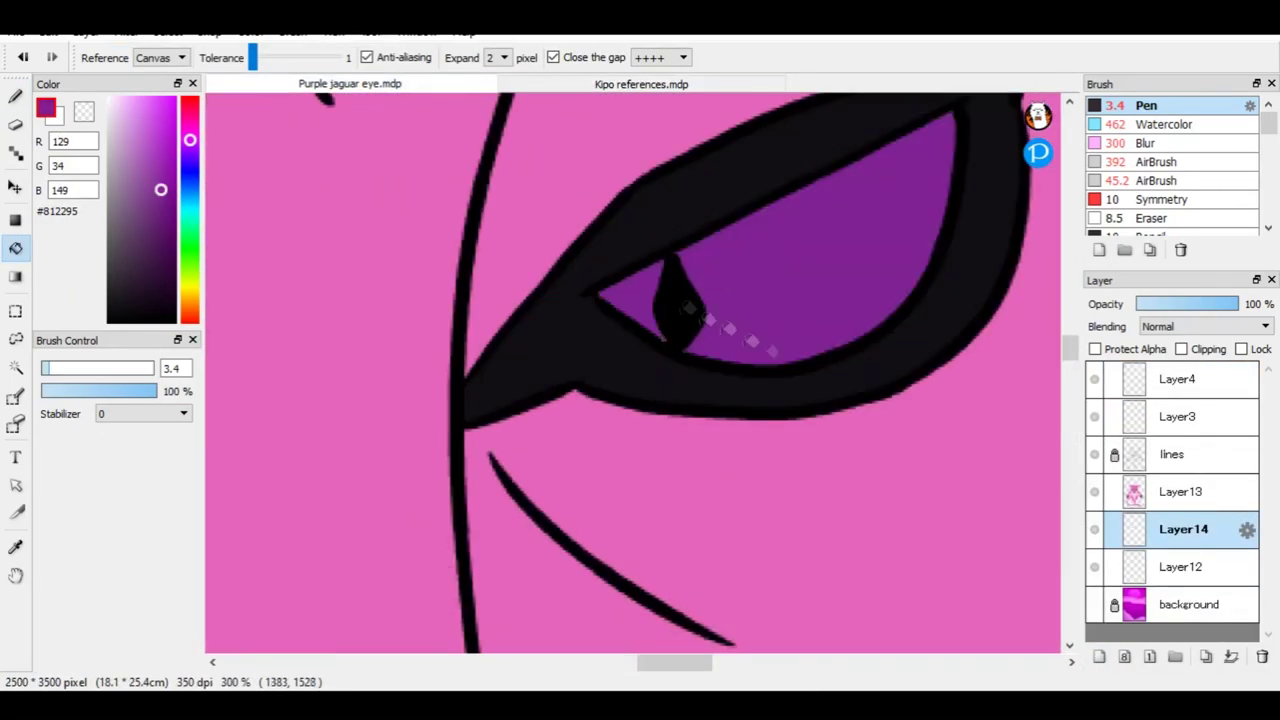
Fill both irises with brighter purple #C439E0 on Layer14.
scroll(645, 290, down, 2)
click(254, 323)
click(894, 297)
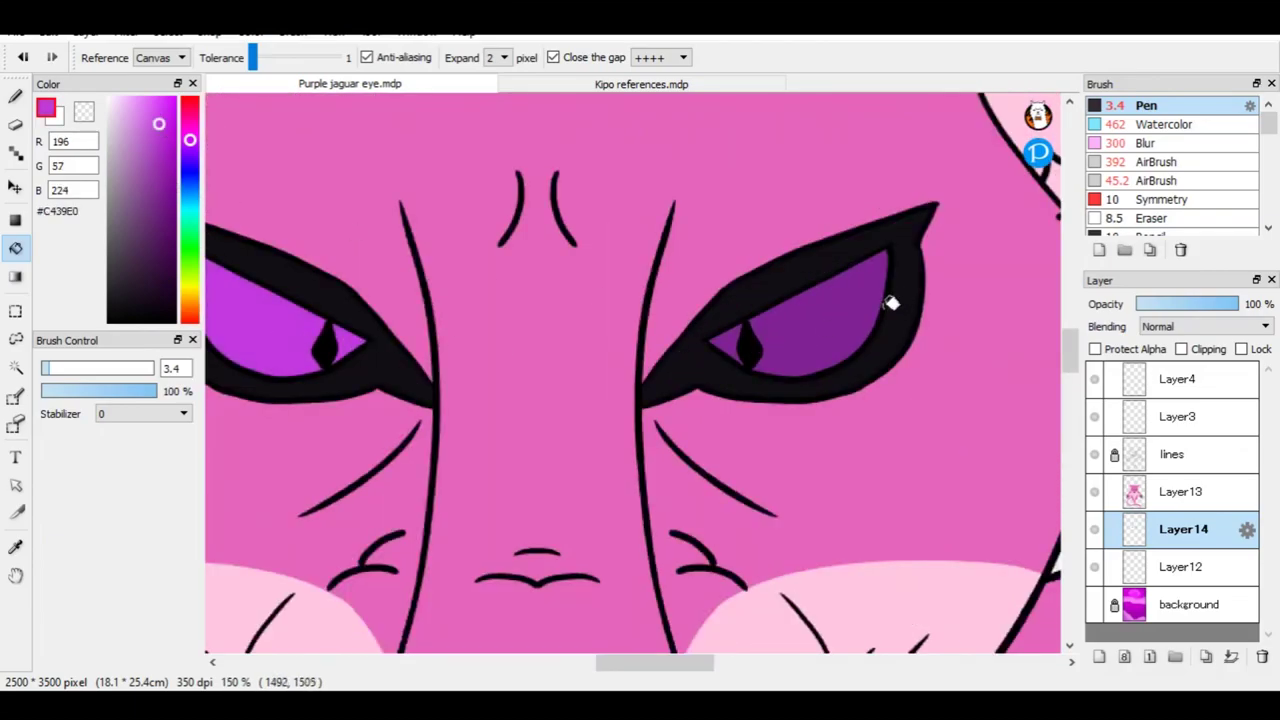
scroll(540, 300, down, 2)
key(b)
Check the references, merge Layer13 into Layer14 and try filling the muzzle and chest with paler pink #FFDDED.
click(643, 84)
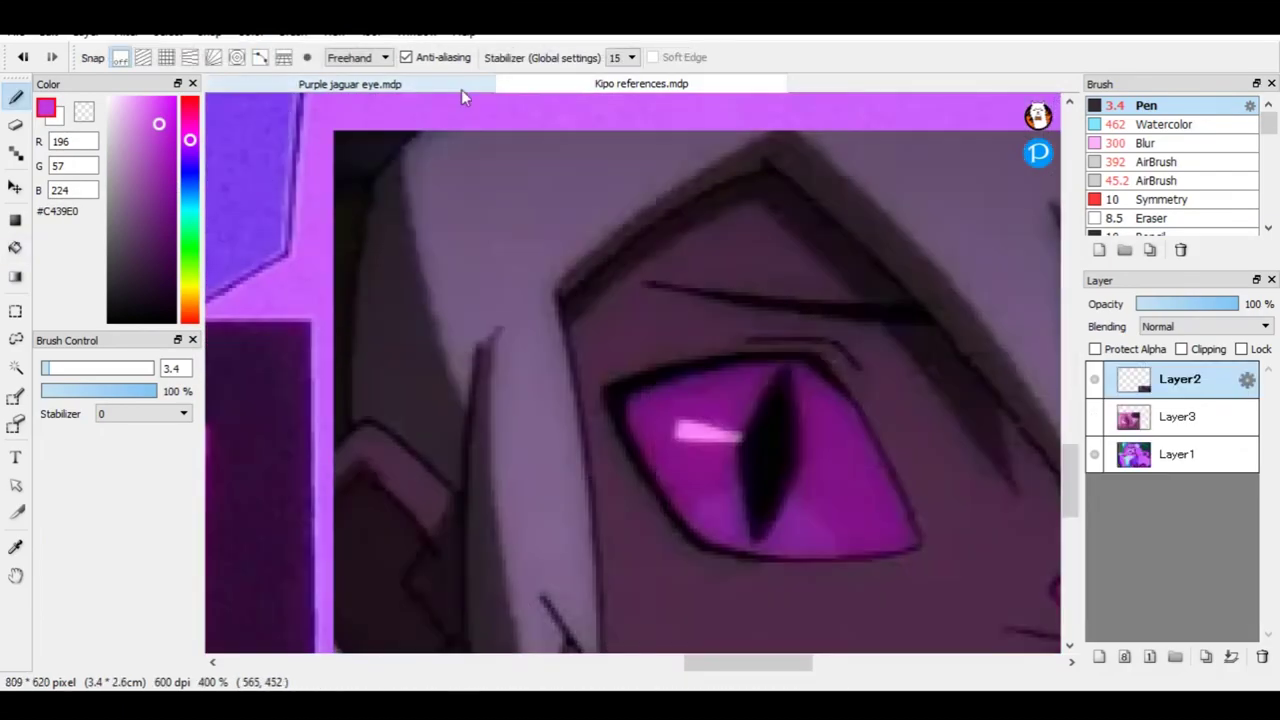
scroll(655, 365, down, 3)
click(420, 82)
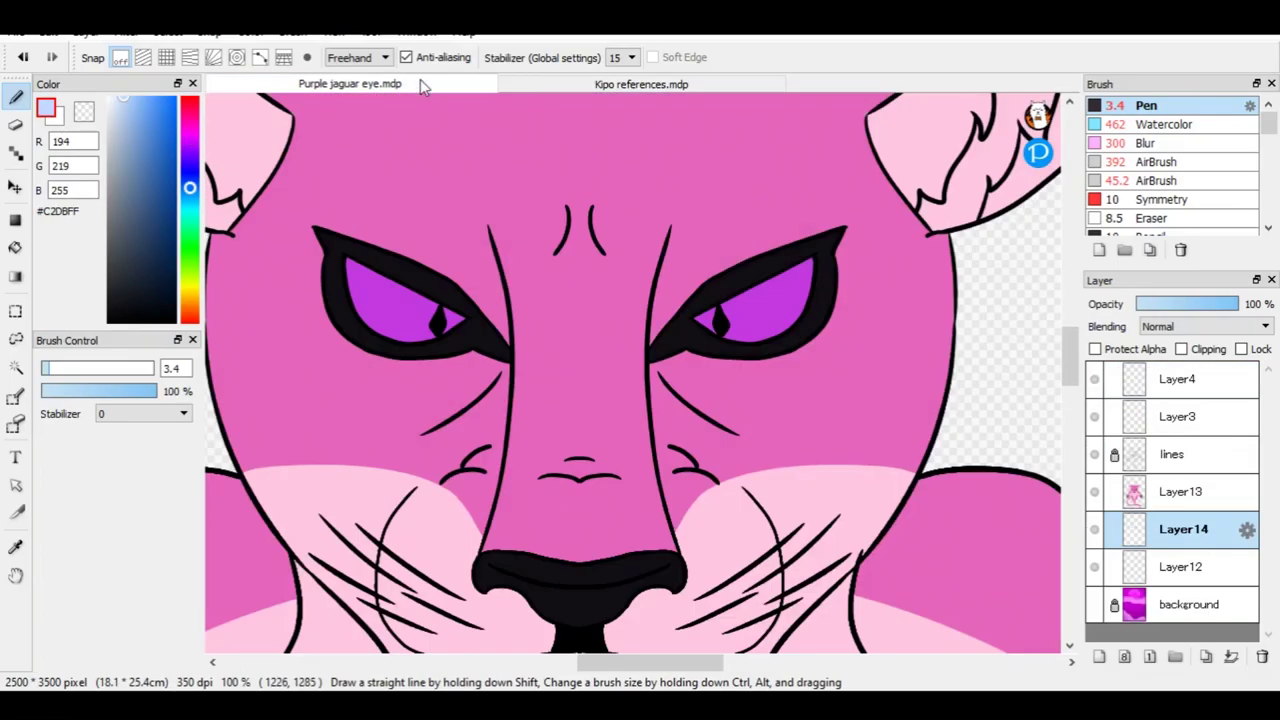
click(1231, 657)
key(g)
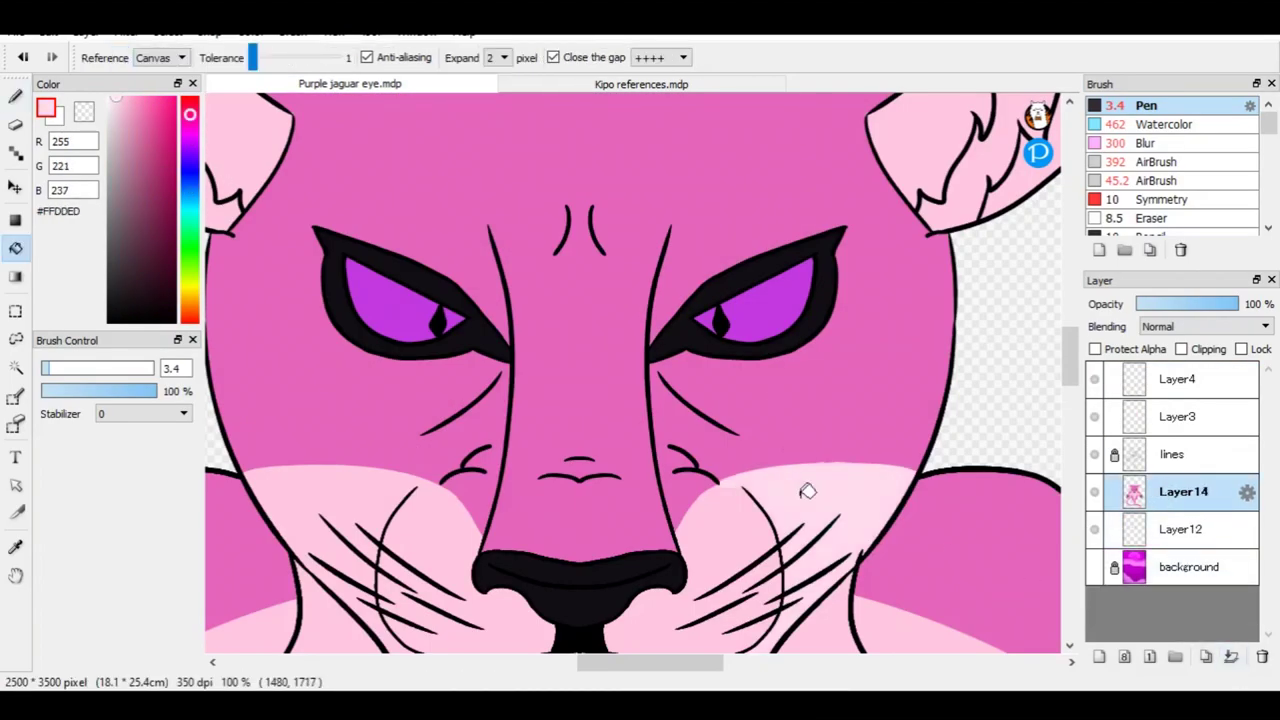
scroll(703, 517, up, 2)
scroll(664, 616, down, 1)
scroll(643, 220, up, 1)
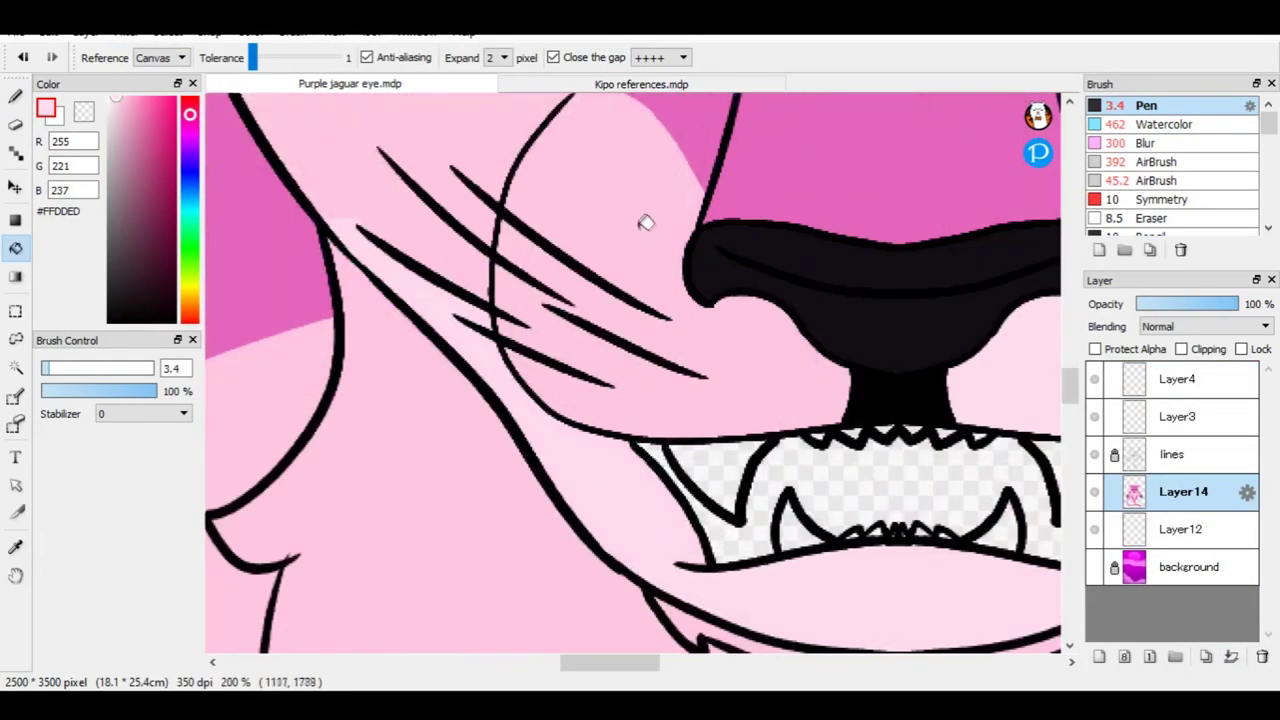
scroll(512, 249, down, 2)
scroll(414, 429, down, 1)
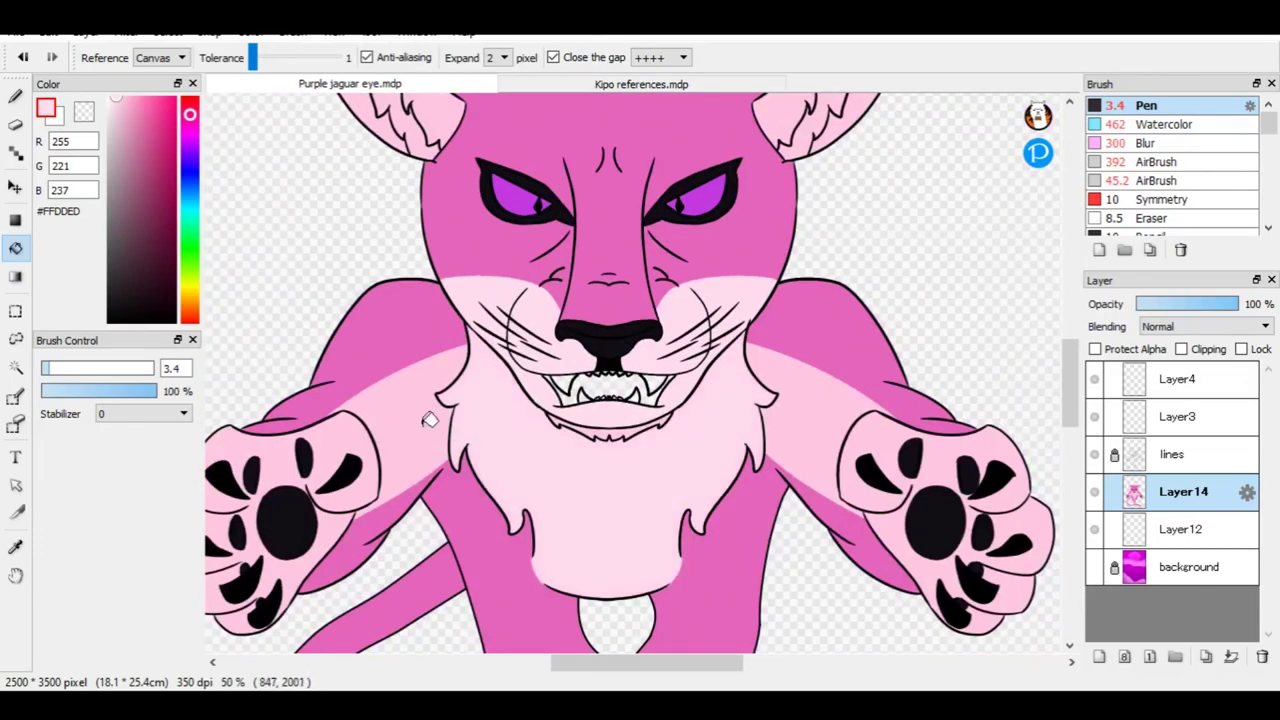
scroll(645, 345, down, 1)
scroll(643, 345, up, 3)
click(643, 345)
scroll(643, 345, down, 2)
click(1098, 657)
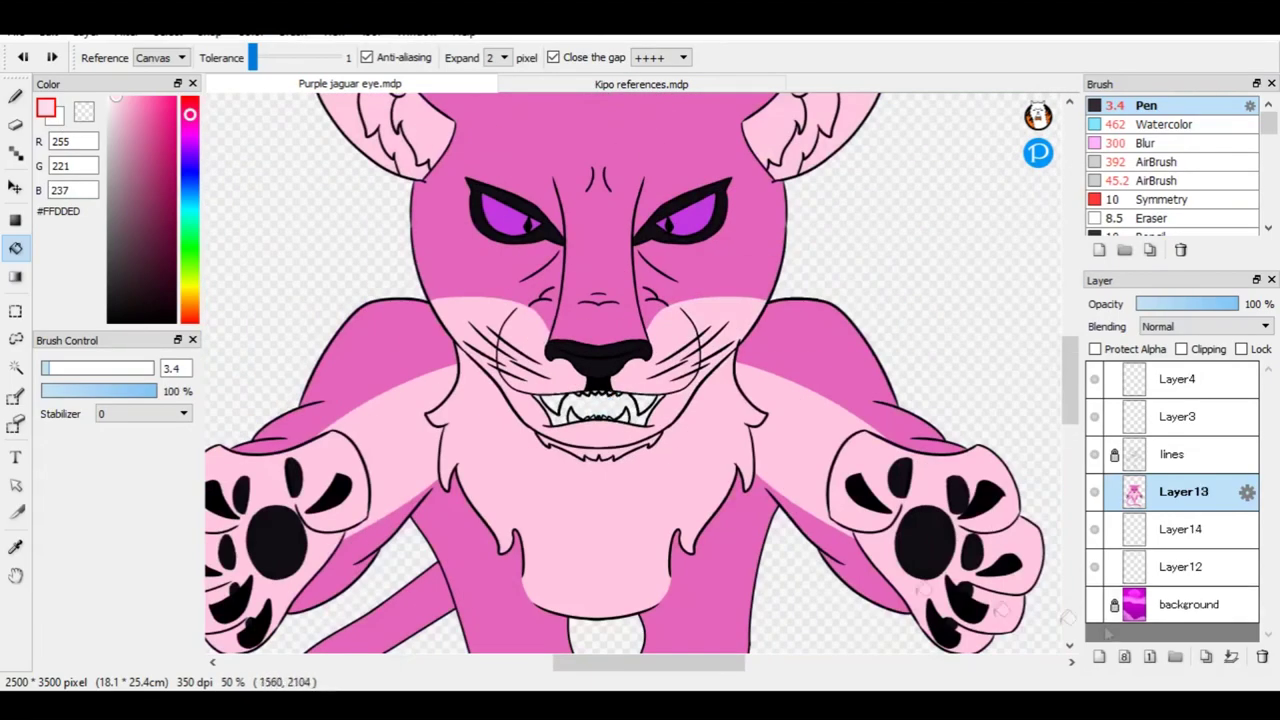
Merge Layer13 into Layer14, and add Layer15 beneath the merged layer and Layer16 above it.
key(p)
click(1231, 657)
click(1100, 529)
click(1098, 657)
scroll(605, 375, up, 3)
click(1180, 491)
click(1098, 657)
click(1180, 566)
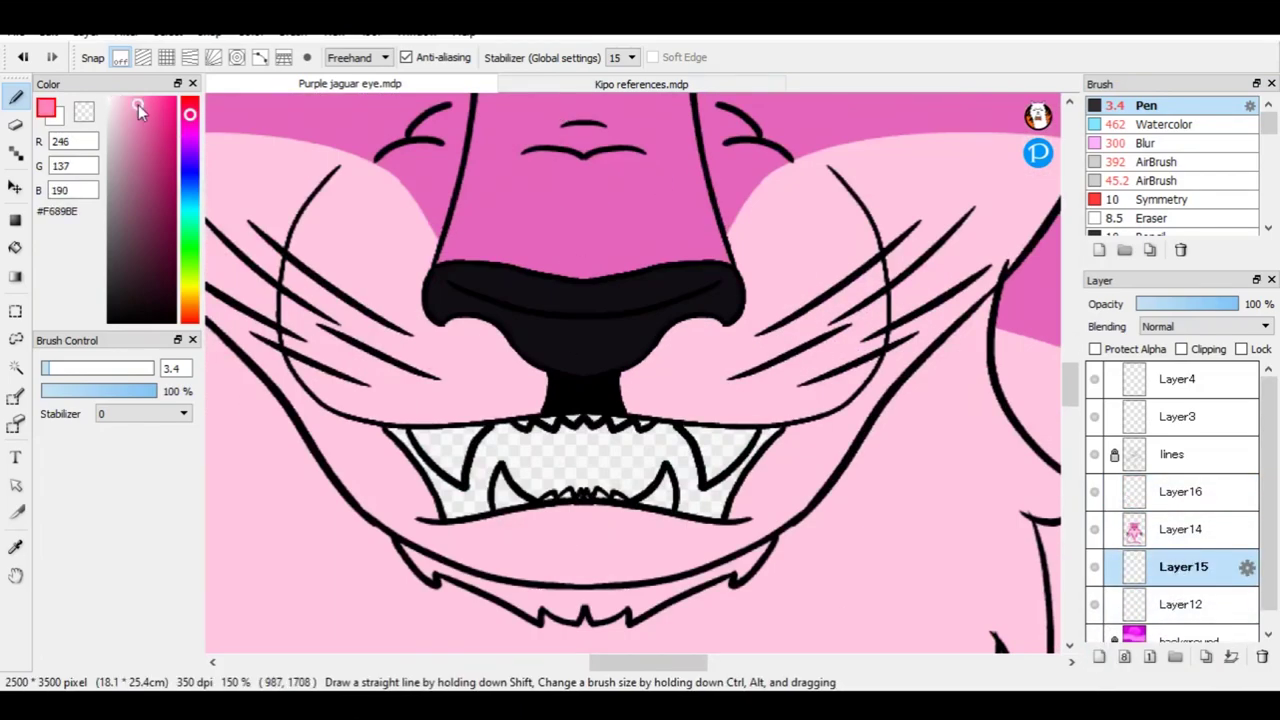
Fill the inside of the mouth with pink #F689BE on Layer15 and merge Layer14 down into it.
key(g)
click(574, 505)
key(p)
scroll(730, 466, up, 2)
click(1180, 529)
click(1231, 657)
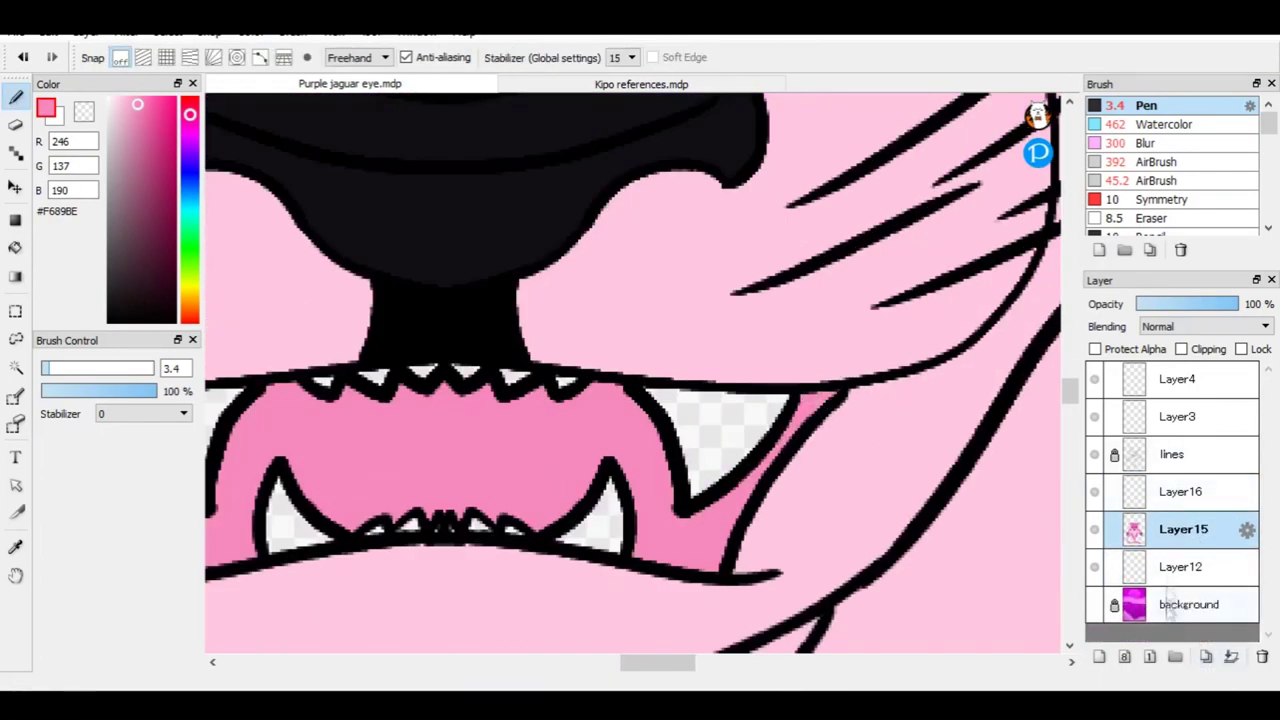
Add Layer17 above Layer12 and make Layer15 active to patch the unfilled mouth corner with #F689BE.
click(1180, 566)
click(1098, 657)
scroll(632, 372, down, 2)
scroll(372, 377, up, 4)
click(1141, 535)
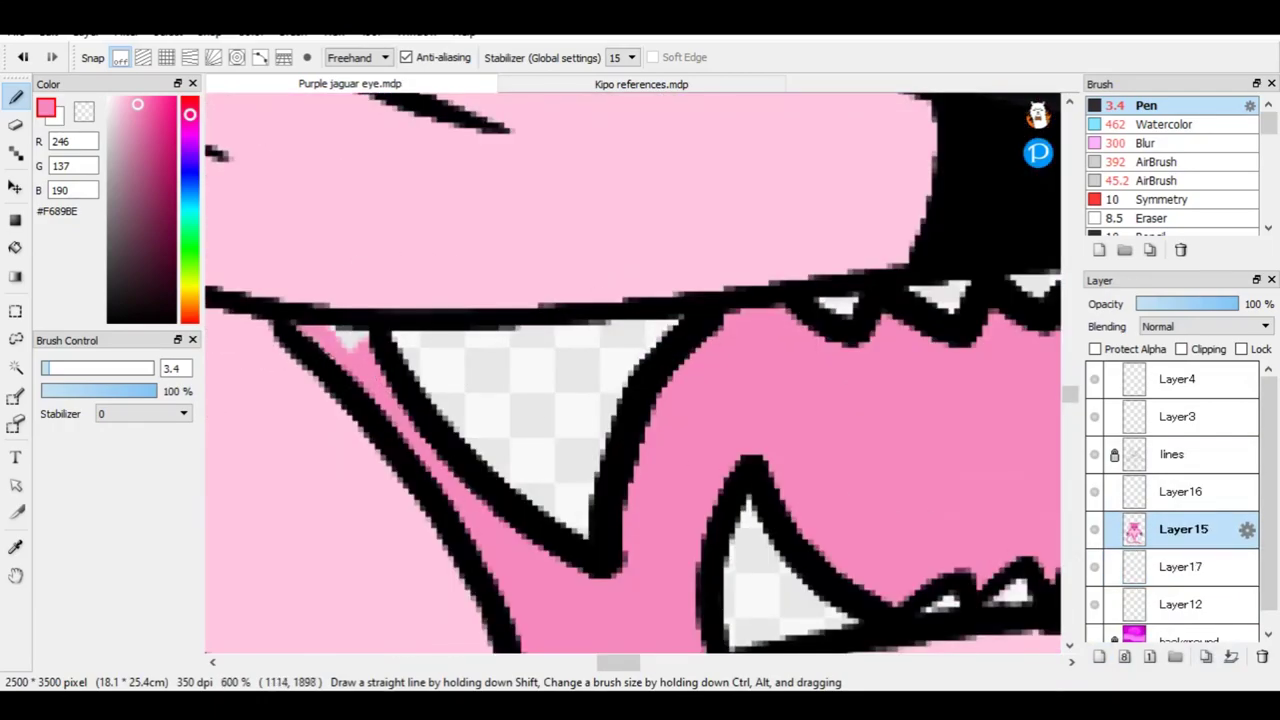
Lay a white #FFFFFF rectangle behind the teeth on Layer17 and merge Layer15 down into it.
scroll(380, 372, down, 2)
click(1180, 566)
click(109, 99)
click(15, 219)
drag(443, 349, 860, 508)
scroll(773, 452, up, 1)
scroll(773, 452, down, 5)
key(b)
click(1180, 529)
click(1231, 657)
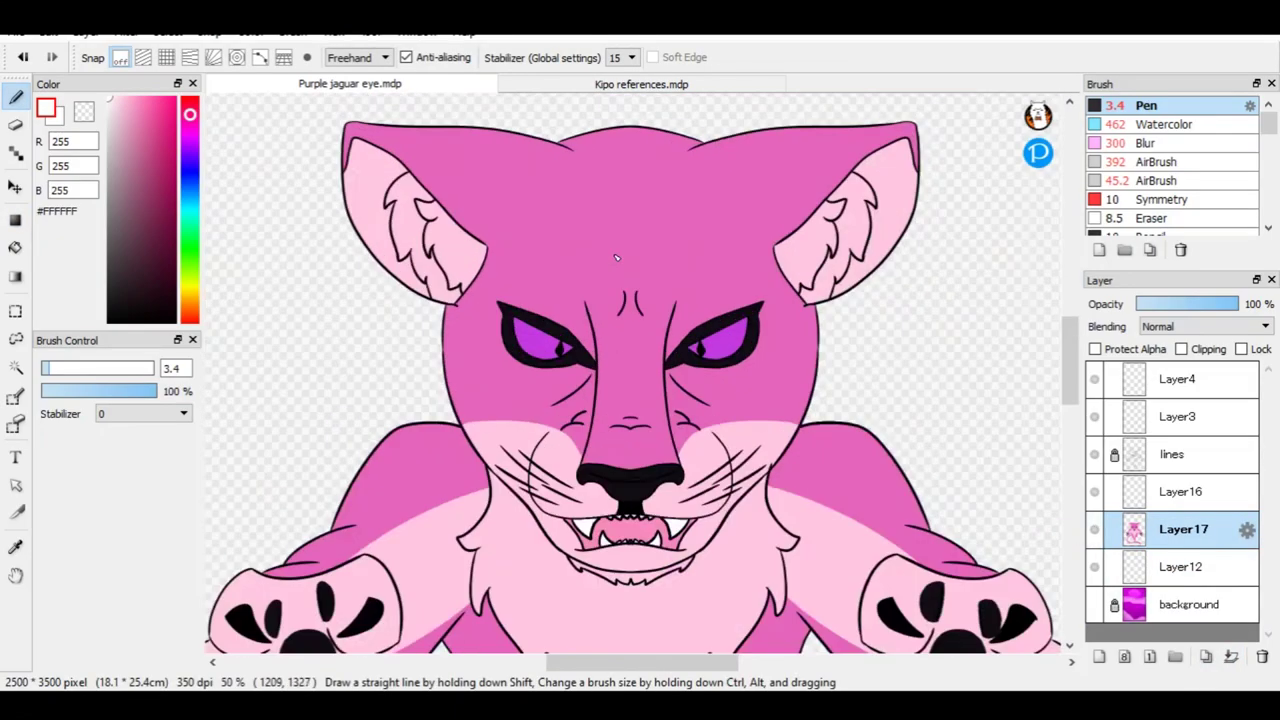
Make Layer16 active, set the colour to #110E13 and study the jaguar's spot pattern with the references' Layer3 shown.
click(1108, 502)
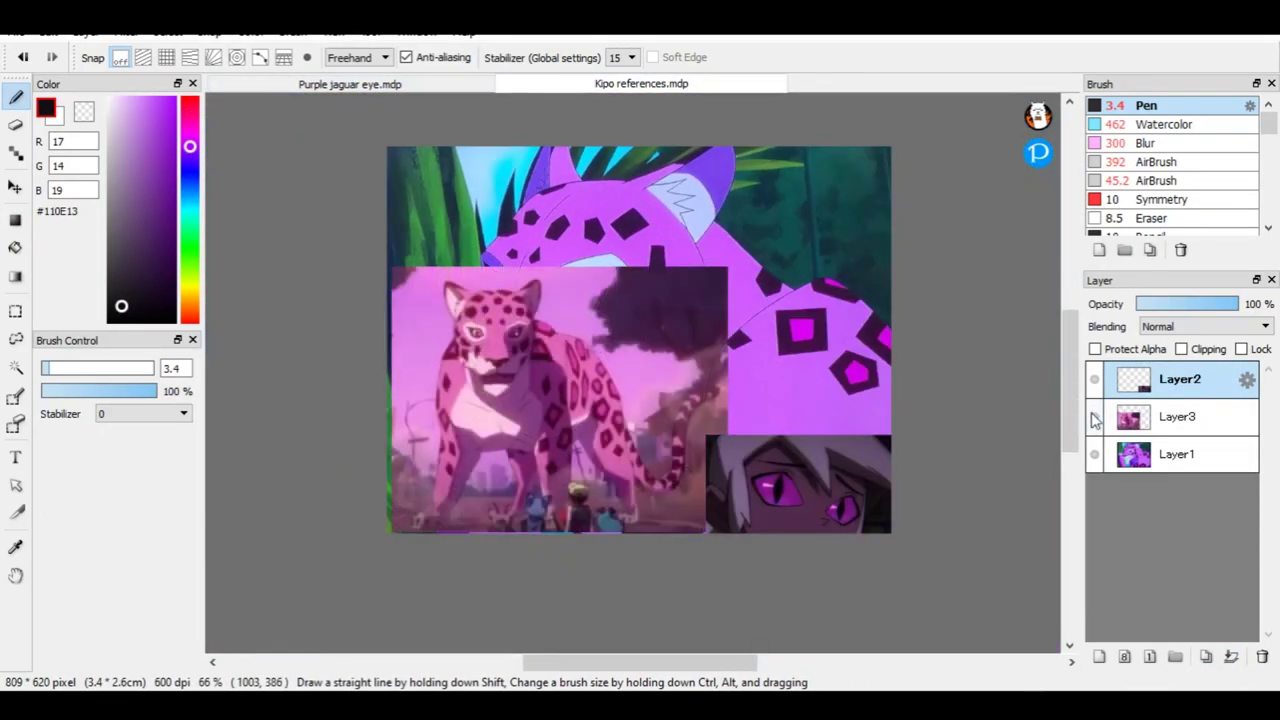
scroll(633, 372, up, 4)
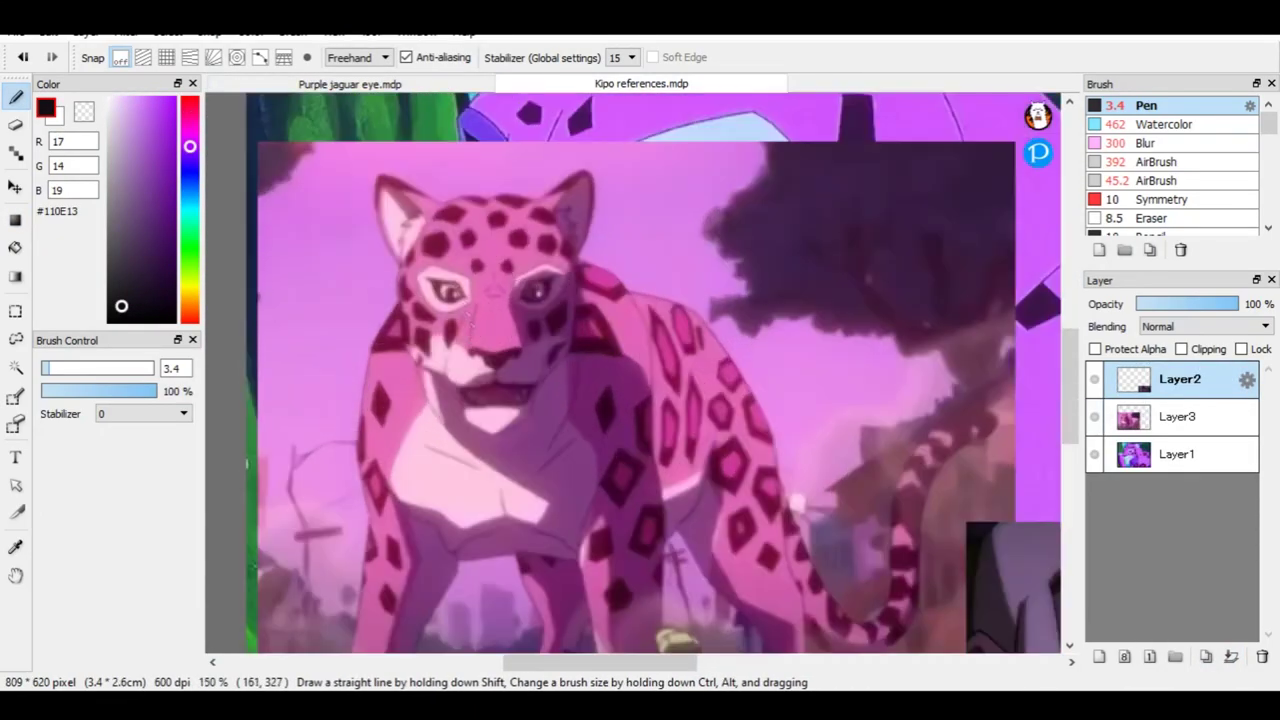
click(358, 88)
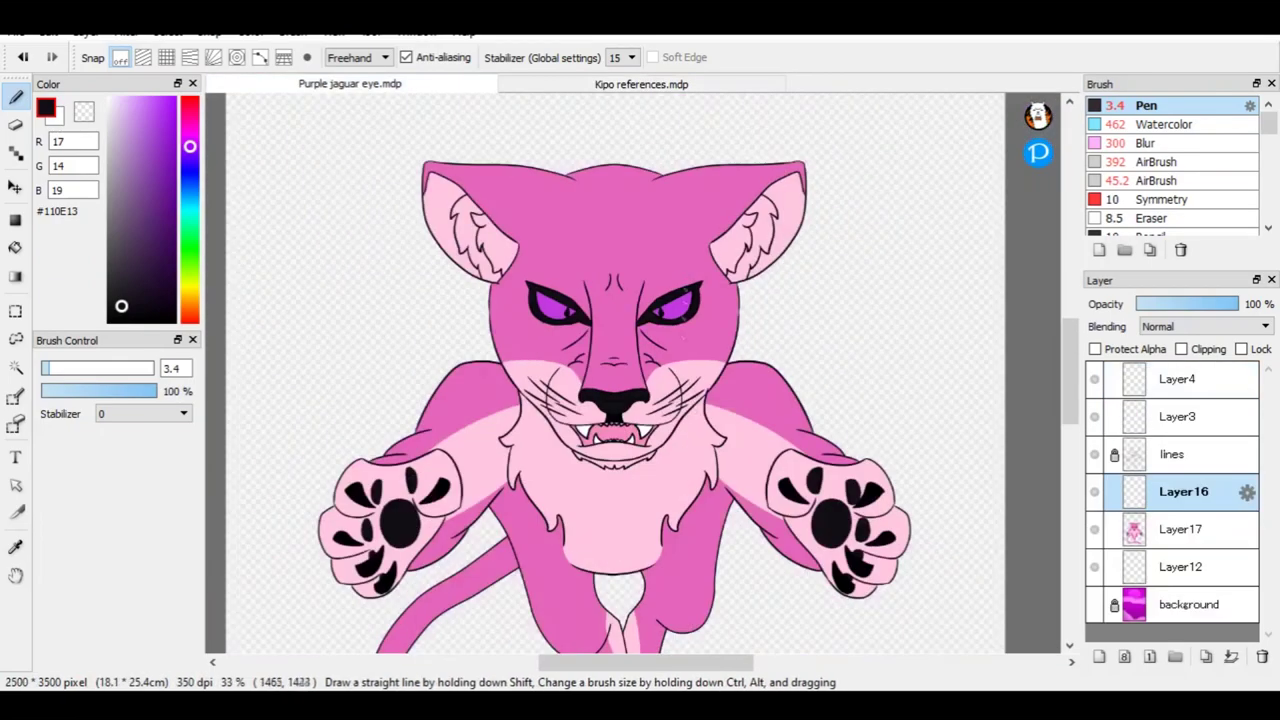
click(505, 84)
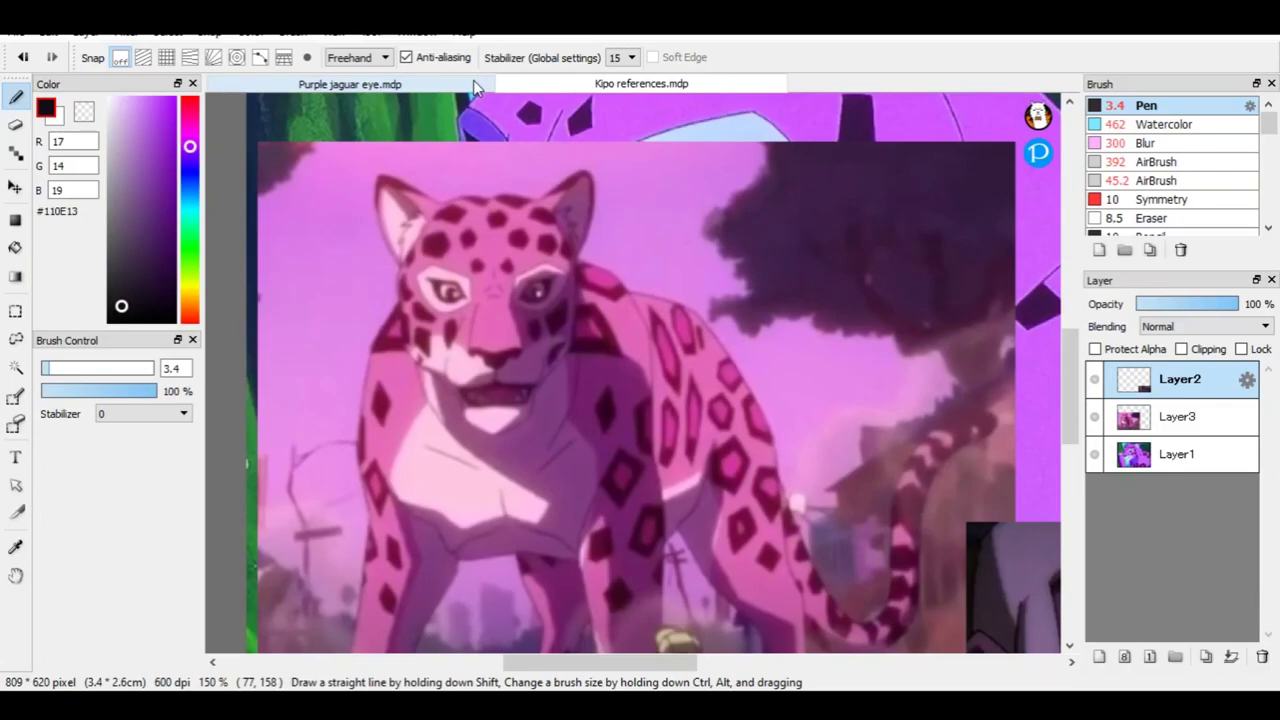
click(473, 79)
Set the Symmetry brush's base point between the eyes and outline mirrored spots above the inner eyes at size 10 on Layer16.
scroll(633, 372, up, 3)
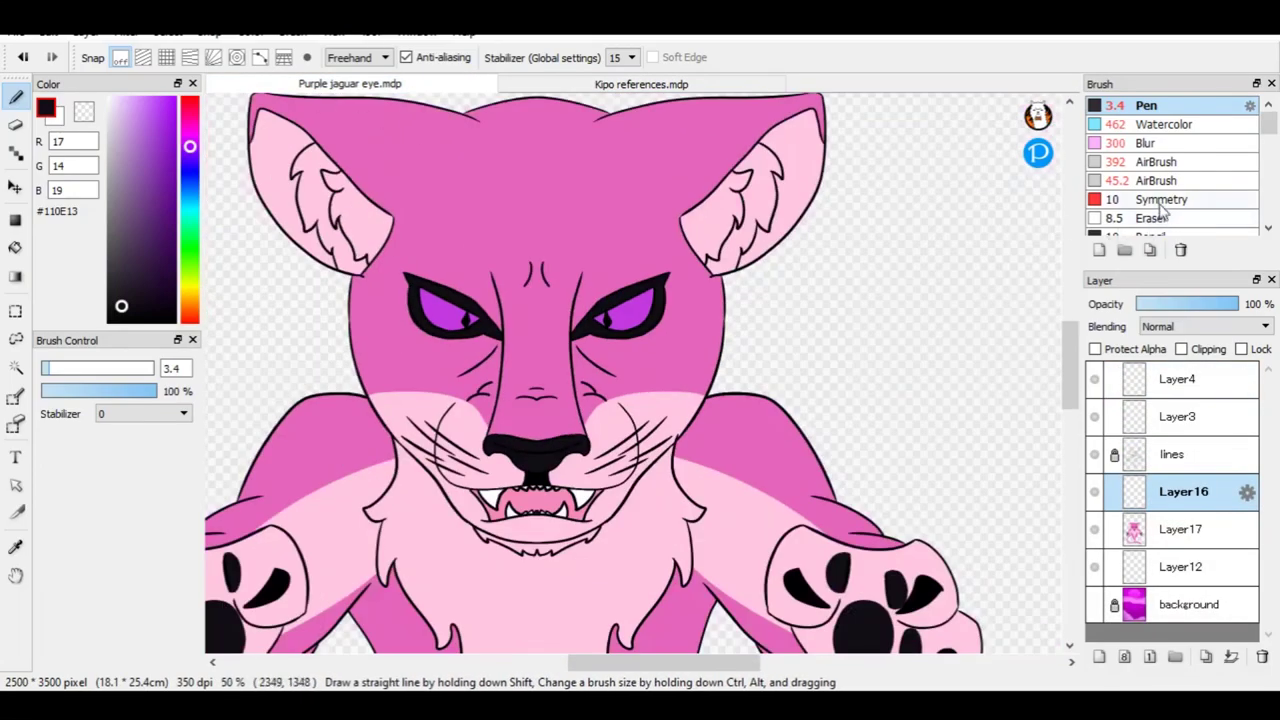
scroll(538, 313, up, 3)
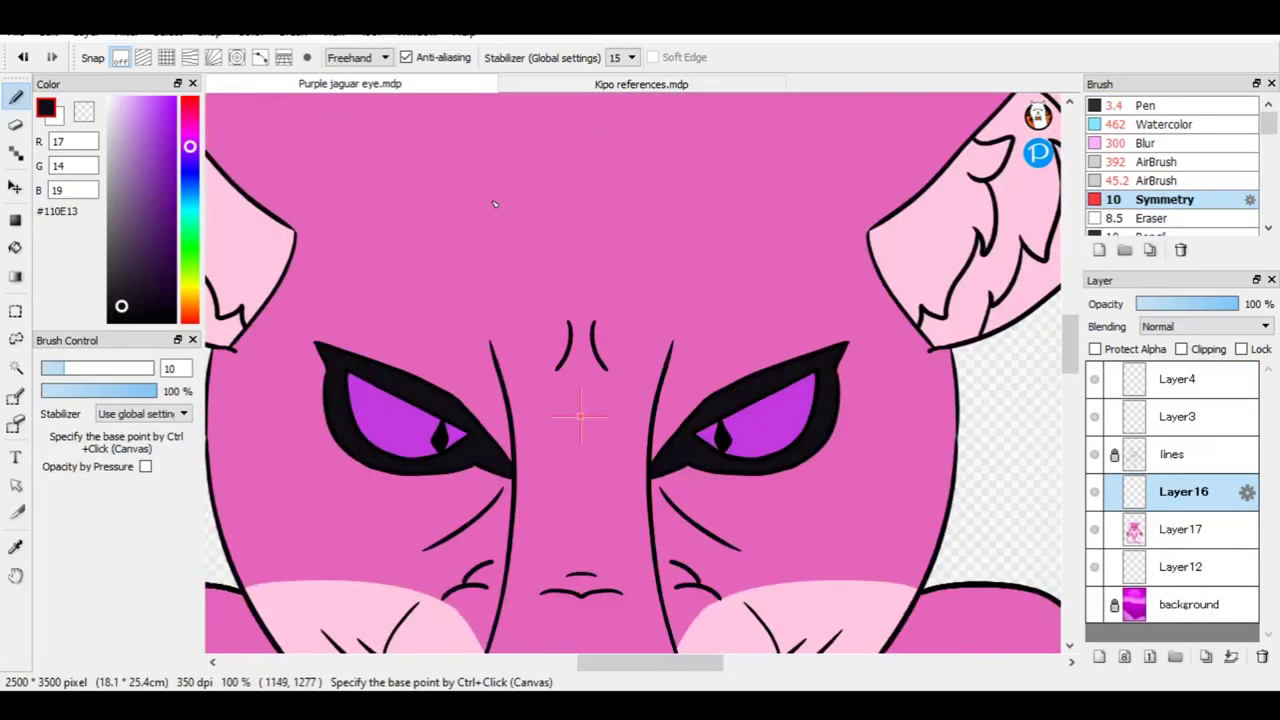
click(505, 86)
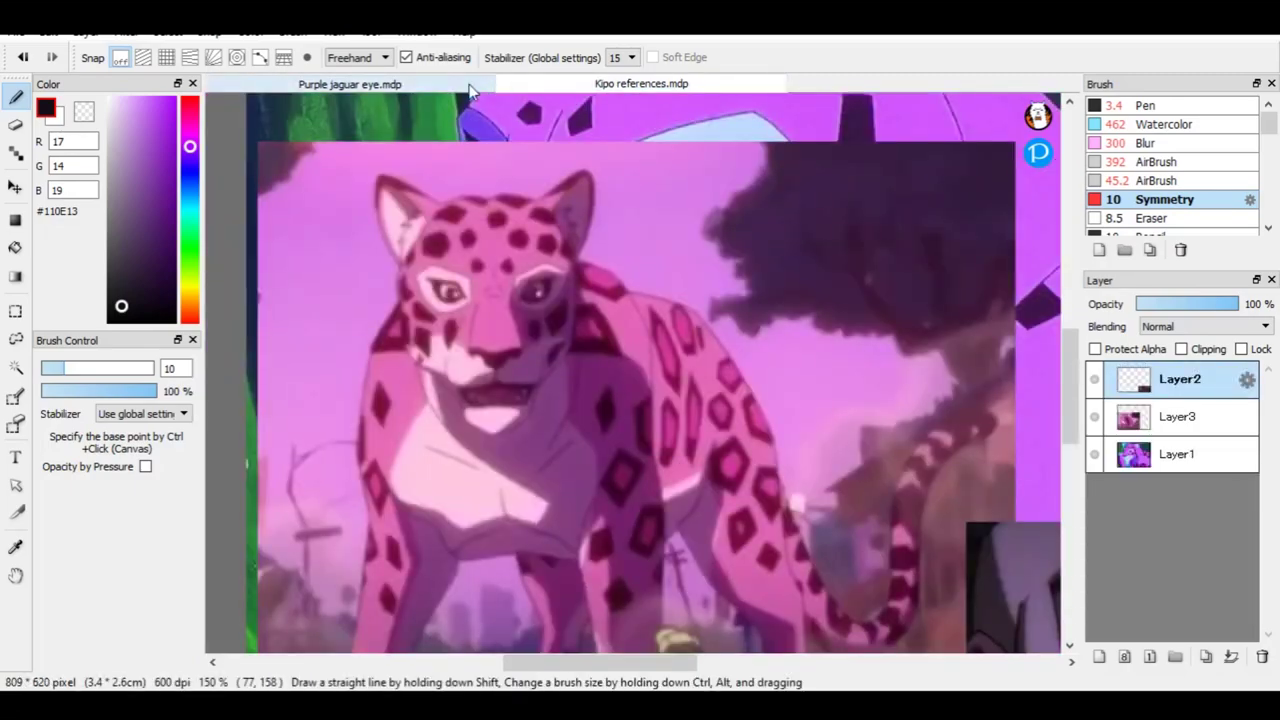
click(470, 88)
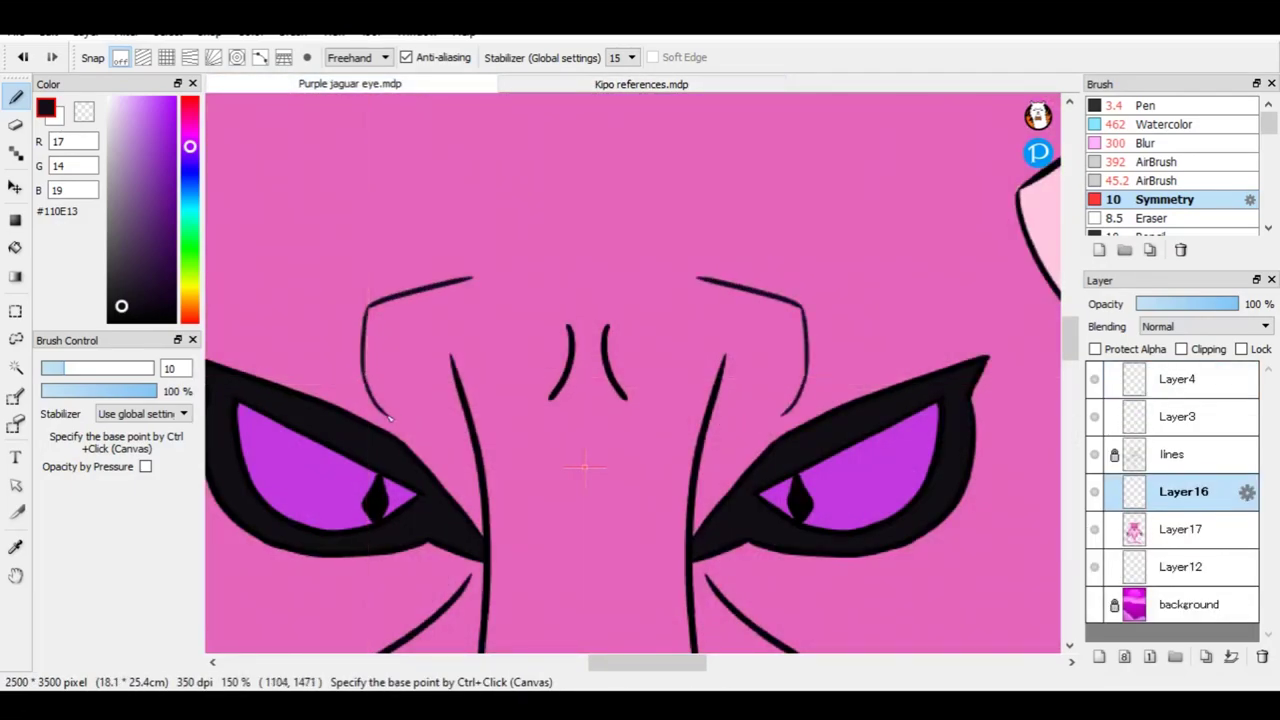
Outline mirrored polygonal spots beside the inner ears and diamond-shaped spots higher on the forehead, following the Kipo references.
scroll(462, 399, down, 3)
click(534, 86)
click(466, 86)
scroll(480, 258, up, 2)
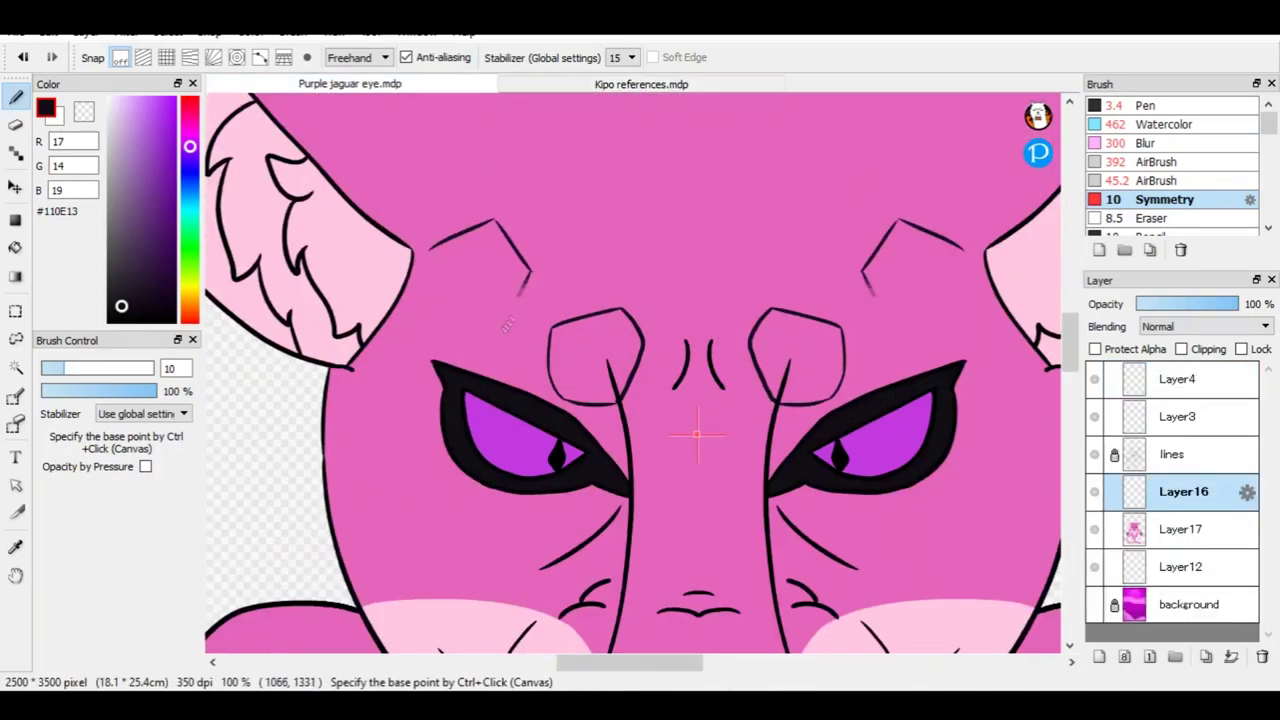
scroll(478, 316, down, 3)
click(560, 86)
click(486, 86)
scroll(453, 220, up, 3)
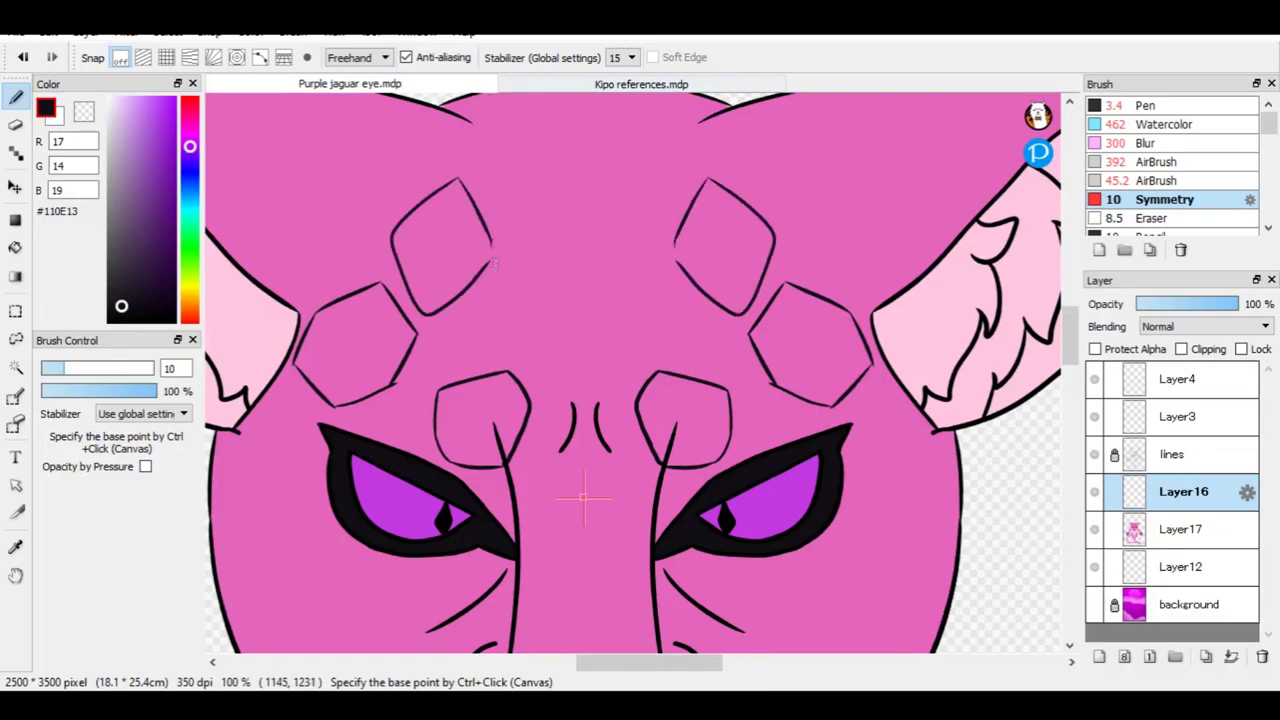
Outline a mirrored pair of angular spots at the crown, joining them to the top of the head's outline.
scroll(443, 107, down, 2)
scroll(494, 137, up, 4)
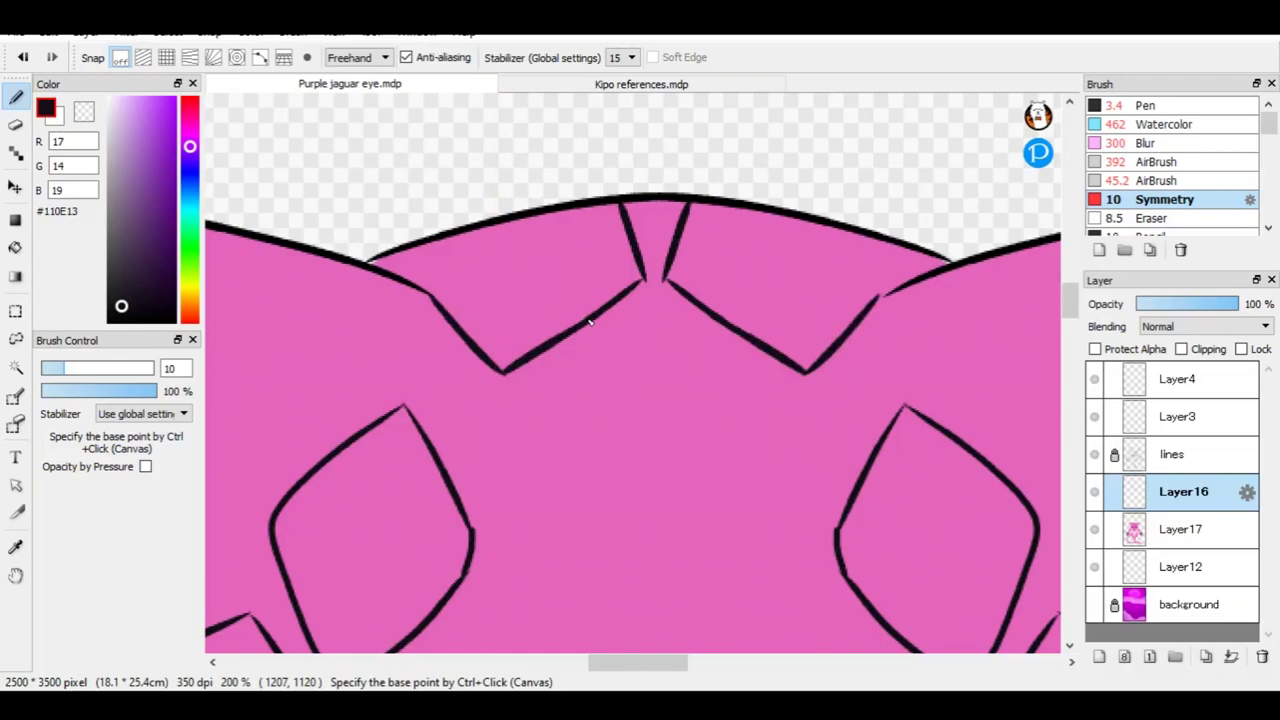
scroll(963, 306, up, 4)
scroll(325, 280, down, 5)
scroll(965, 300, up, 2)
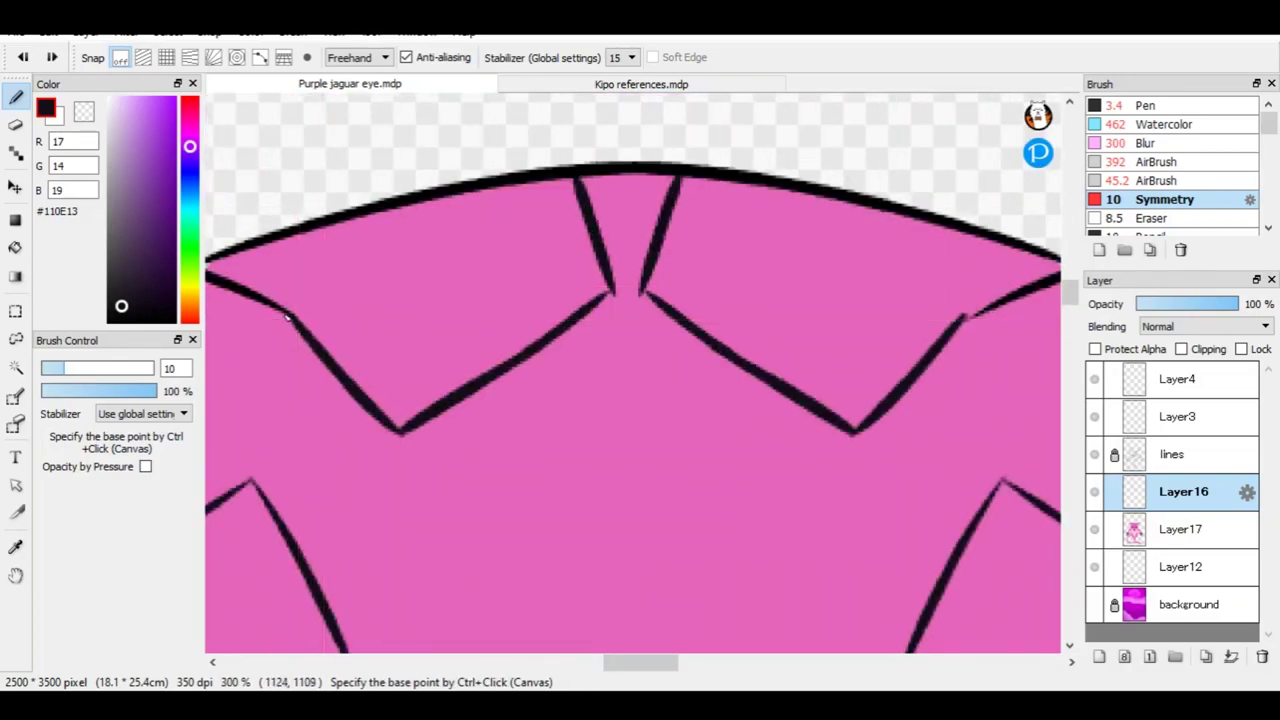
Outline mirrored angular spots on the outer cheeks beside the eyes, based on the reference jaguar.
scroll(640, 380, down, 3)
click(554, 80)
click(405, 84)
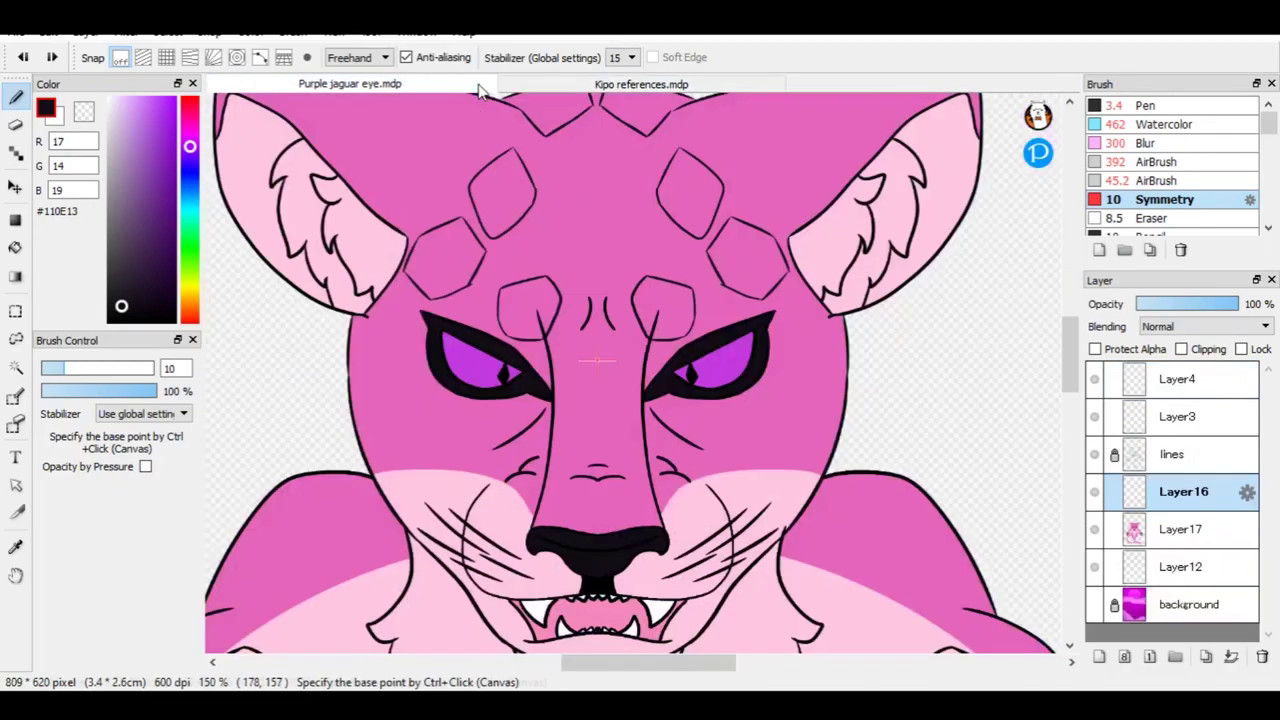
scroll(843, 255, up, 2)
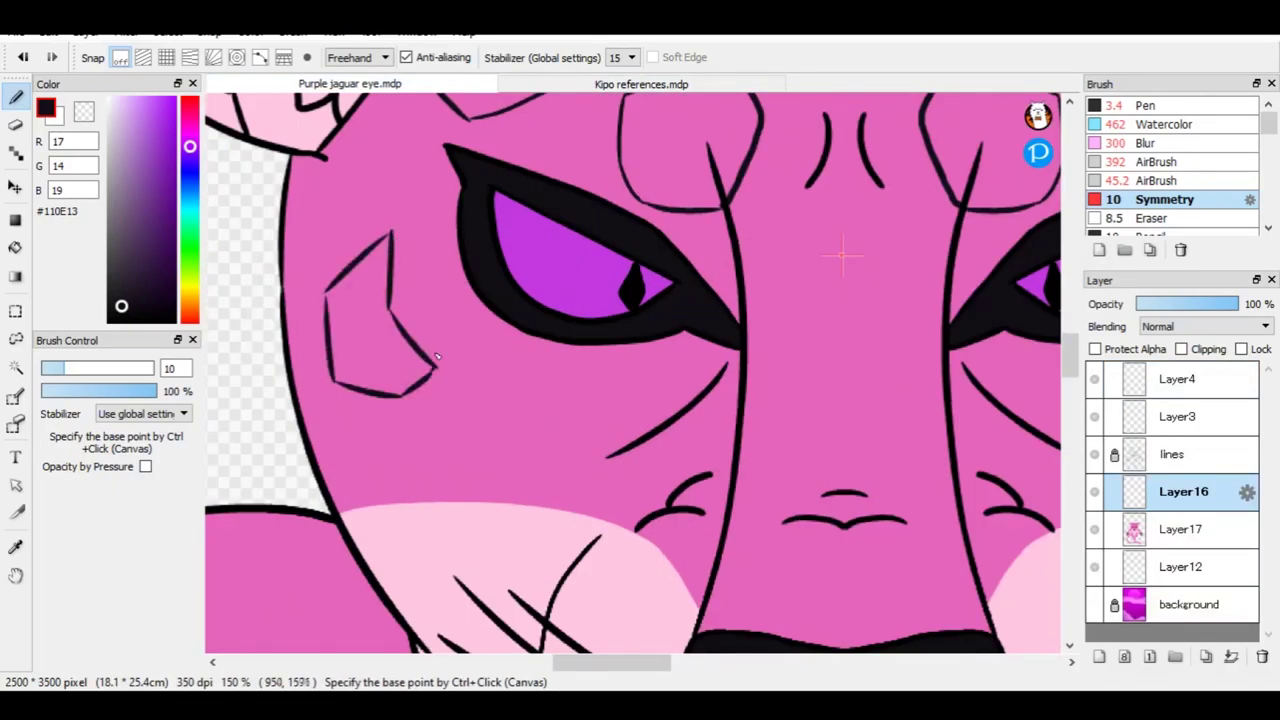
Outline mirrored diamond spots above the whiskers and further spots along the lower cheek edges.
scroll(436, 357, down, 3)
scroll(536, 353, up, 4)
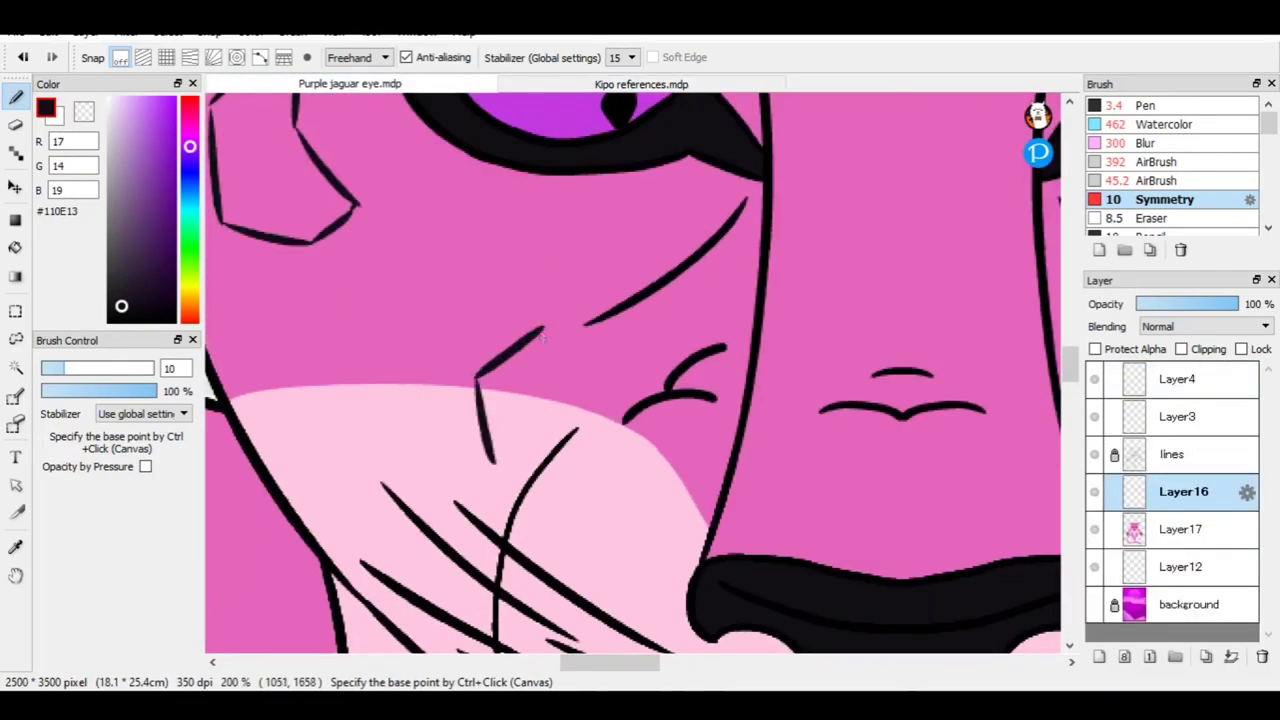
click(541, 88)
click(350, 84)
drag(262, 462, 330, 334)
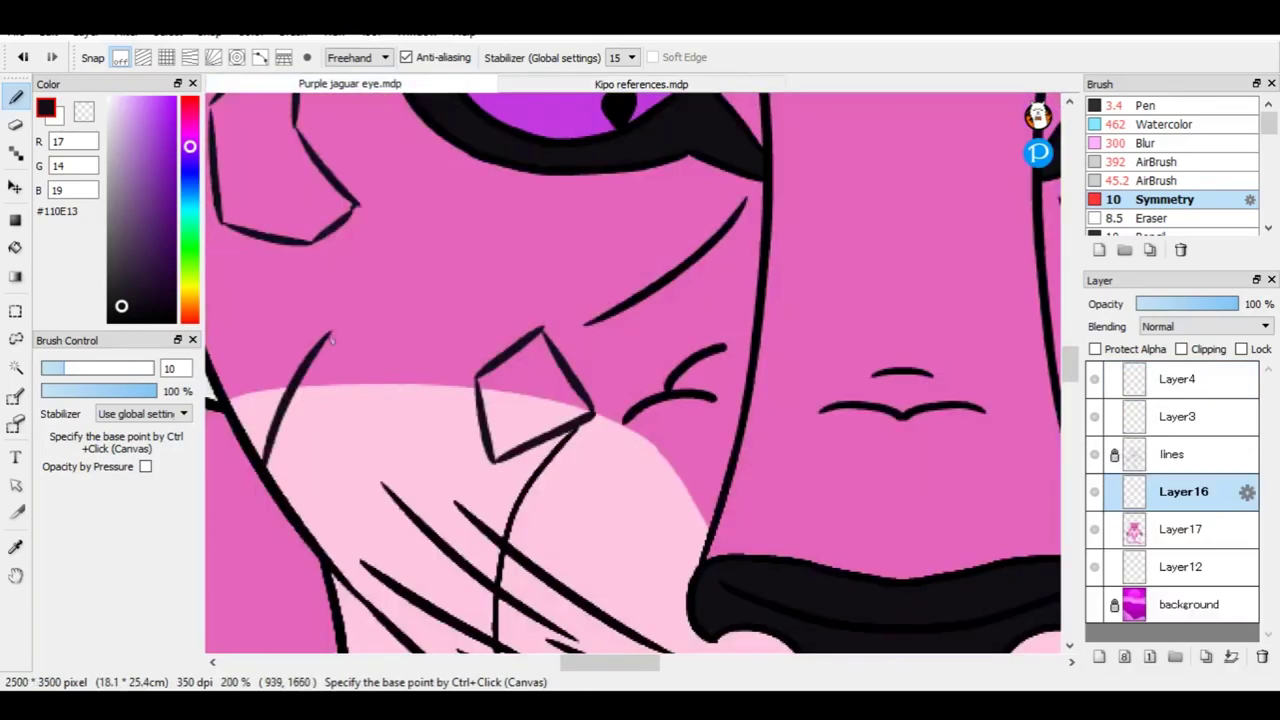
click(541, 84)
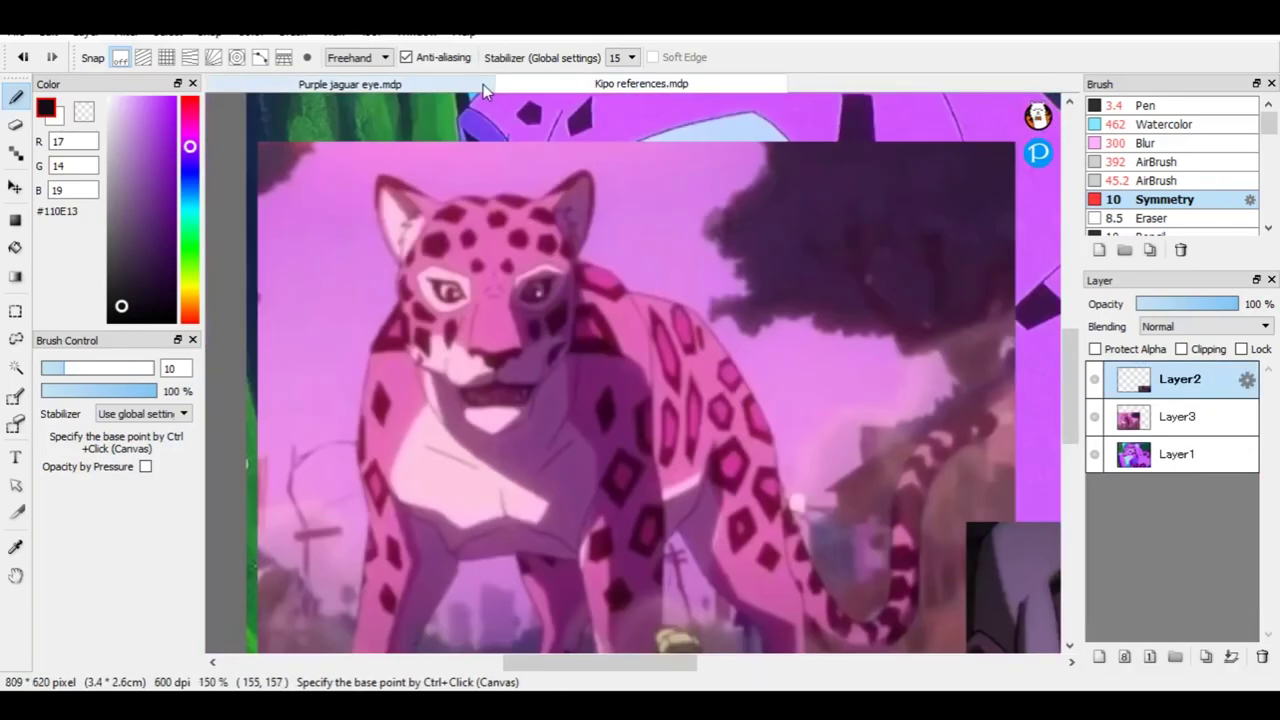
click(483, 84)
Draw mirrored curved marking lines across the ears, from the inner ear edge to the head, redoing unsatisfactory strokes.
scroll(589, 332, down, 3)
click(541, 84)
click(450, 86)
scroll(400, 200, down, 1)
scroll(358, 203, up, 4)
drag(528, 362, 884, 200)
key(ctrl+z)
drag(528, 360, 910, 190)
click(641, 84)
click(408, 84)
key(ctrl+z)
mouse_move(955, 185)
mouse_down()
mouse_move(775, 225)
mouse_move(500, 305)
mouse_up()
scroll(480, 252, down, 2)
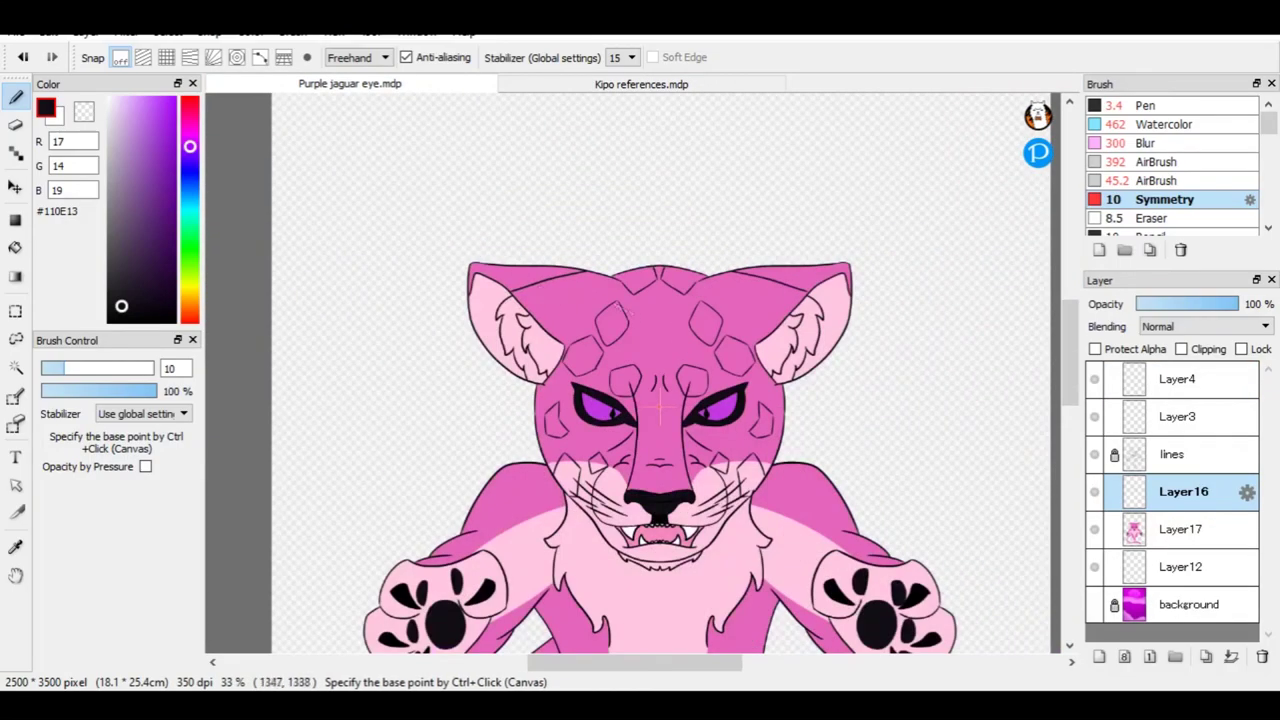
Outline a large mirrored angular spot on each shoulder, joined to the shoulder's outline.
scroll(480, 252, up, 2)
click(570, 86)
click(437, 86)
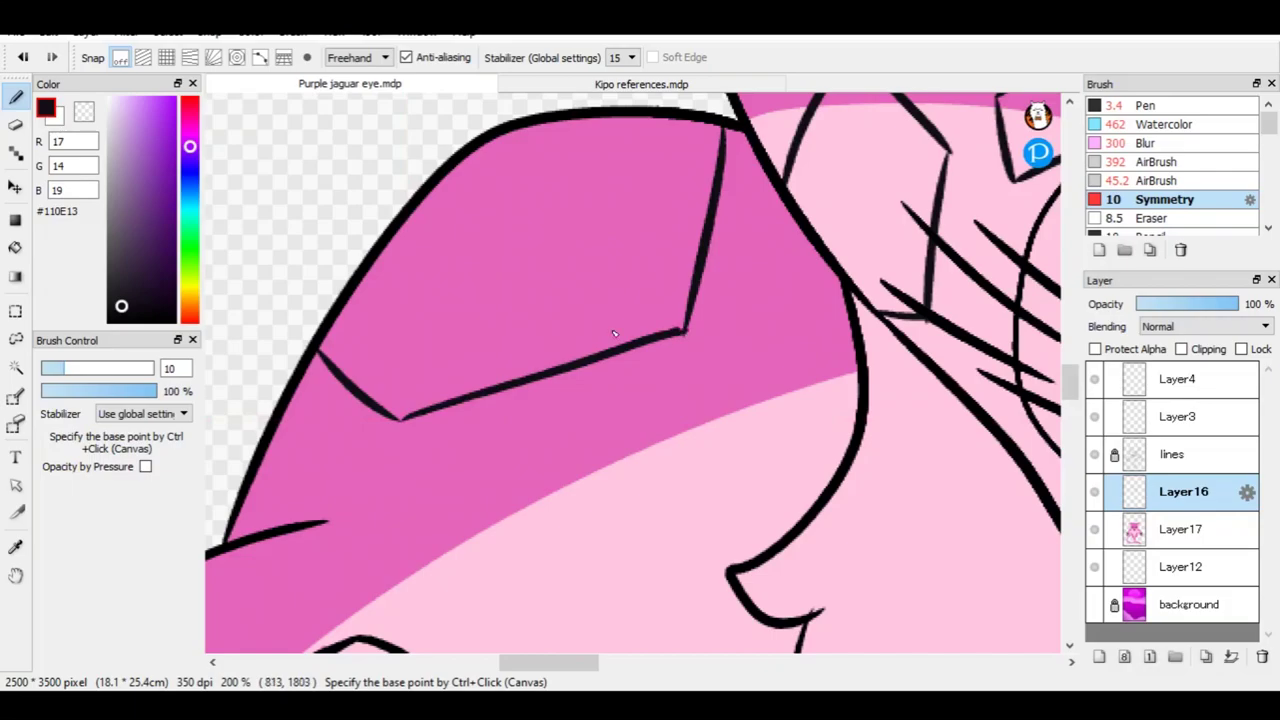
Outline mirrored angular spots on the upper edge of each forearm and just below the large shoulder spot.
scroll(614, 334, down, 2)
click(641, 84)
click(350, 84)
scroll(614, 334, up, 3)
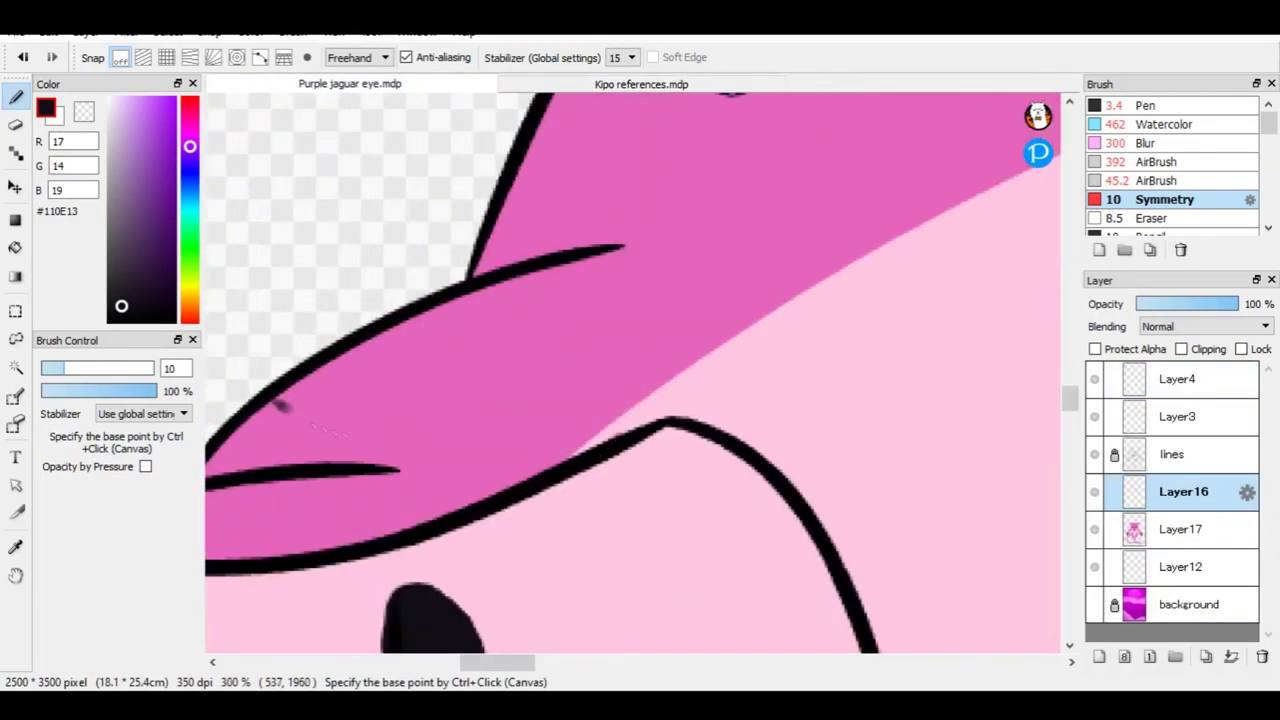
scroll(418, 398, down, 2)
scroll(392, 290, up, 2)
drag(322, 366, 492, 370)
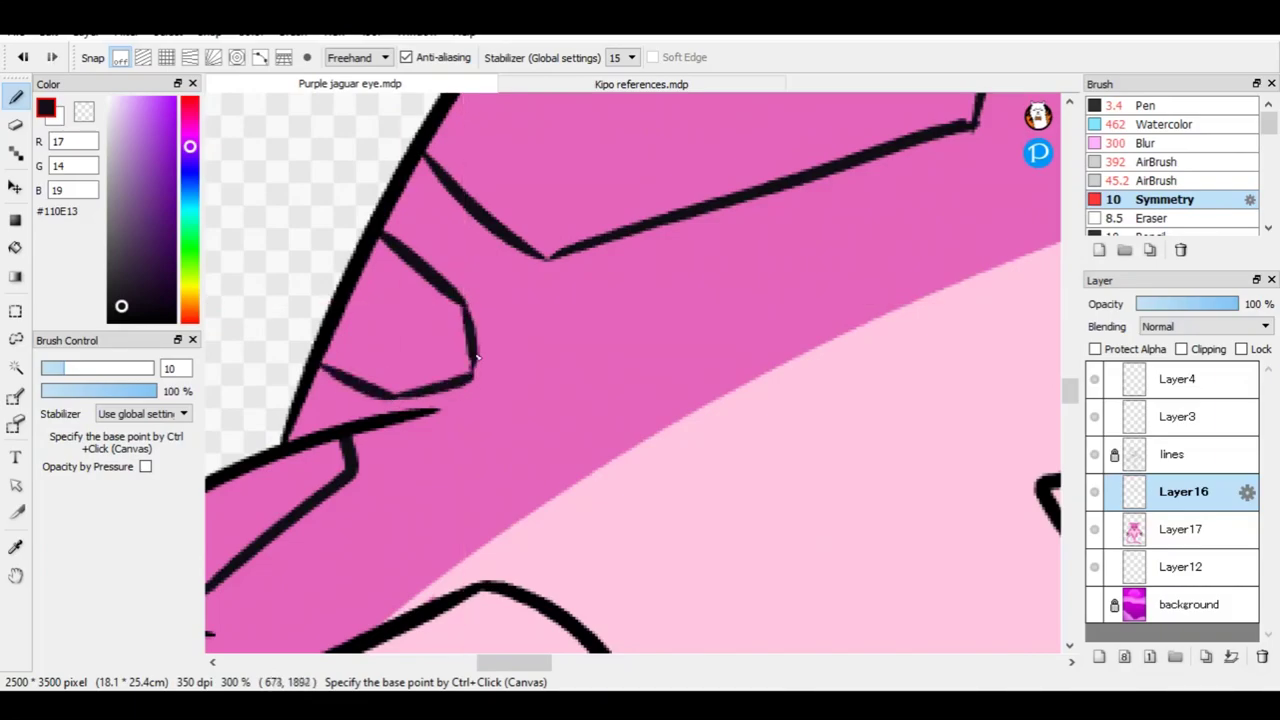
Outline a mirrored angular spot on the underside of each forearm, joined to the arm's lower outline.
scroll(476, 361, down, 2)
click(641, 84)
click(350, 84)
scroll(407, 287, up, 2)
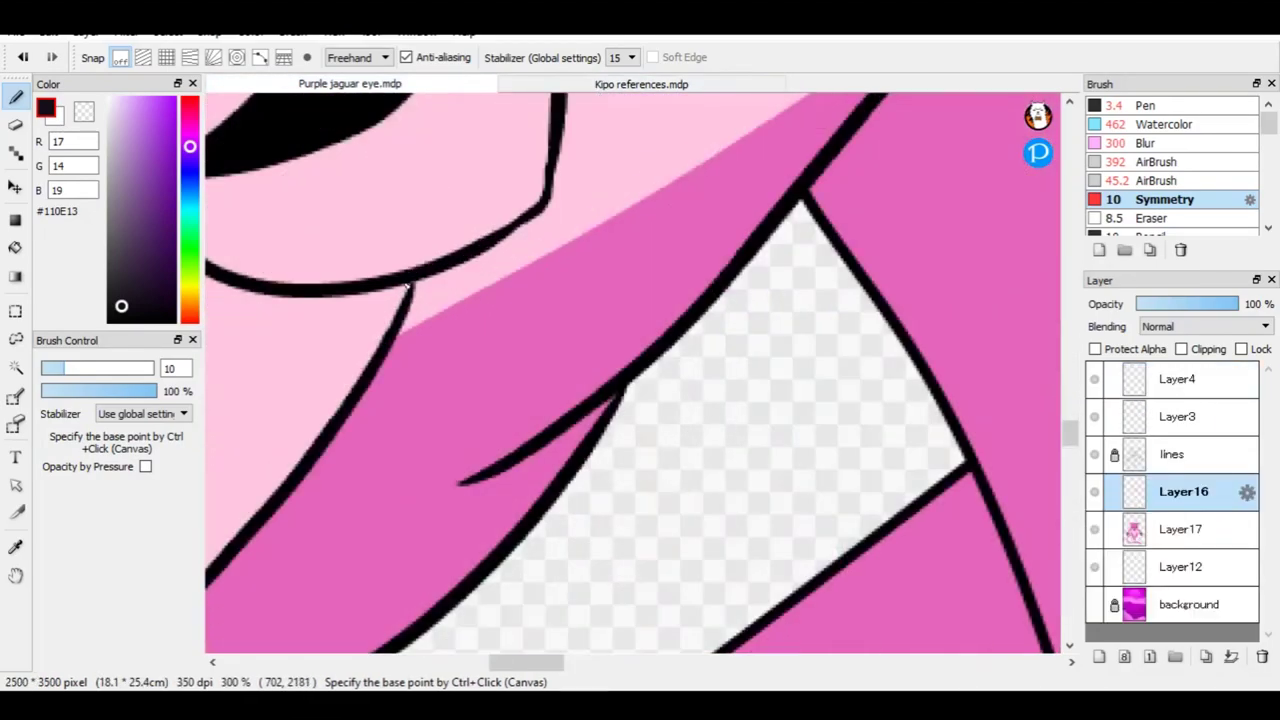
Try to outline mirrored spots on the upper legs with the Symmetry brush.
scroll(430, 360, down, 2)
click(495, 84)
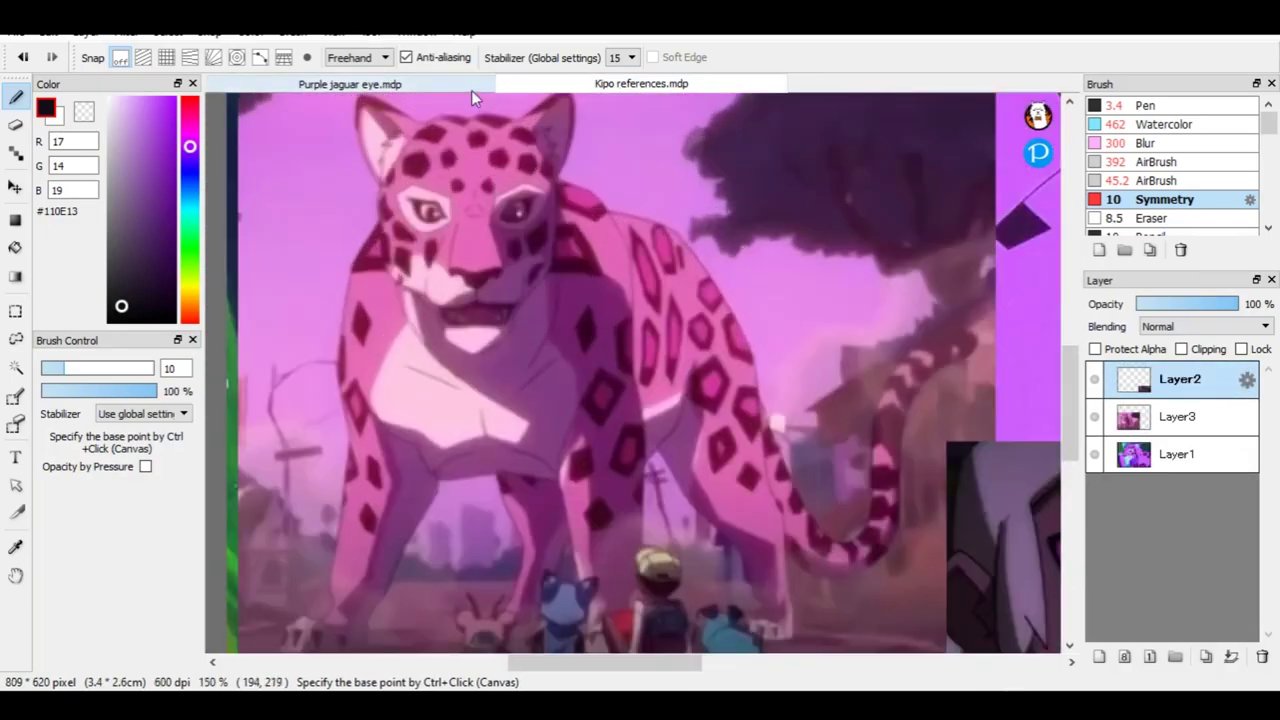
click(471, 88)
scroll(566, 376, up, 3)
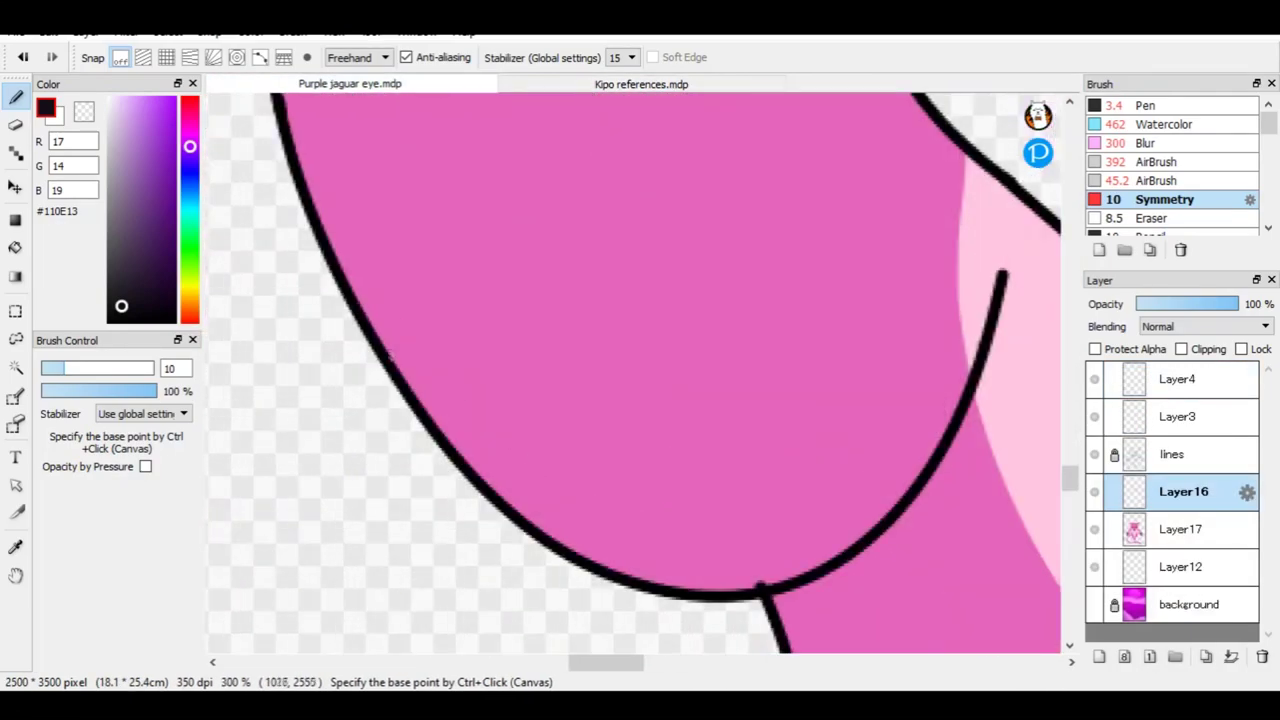
drag(376, 334, 547, 201)
drag(549, 201, 855, 390)
scroll(650, 360, down, 4)
scroll(560, 230, up, 1)
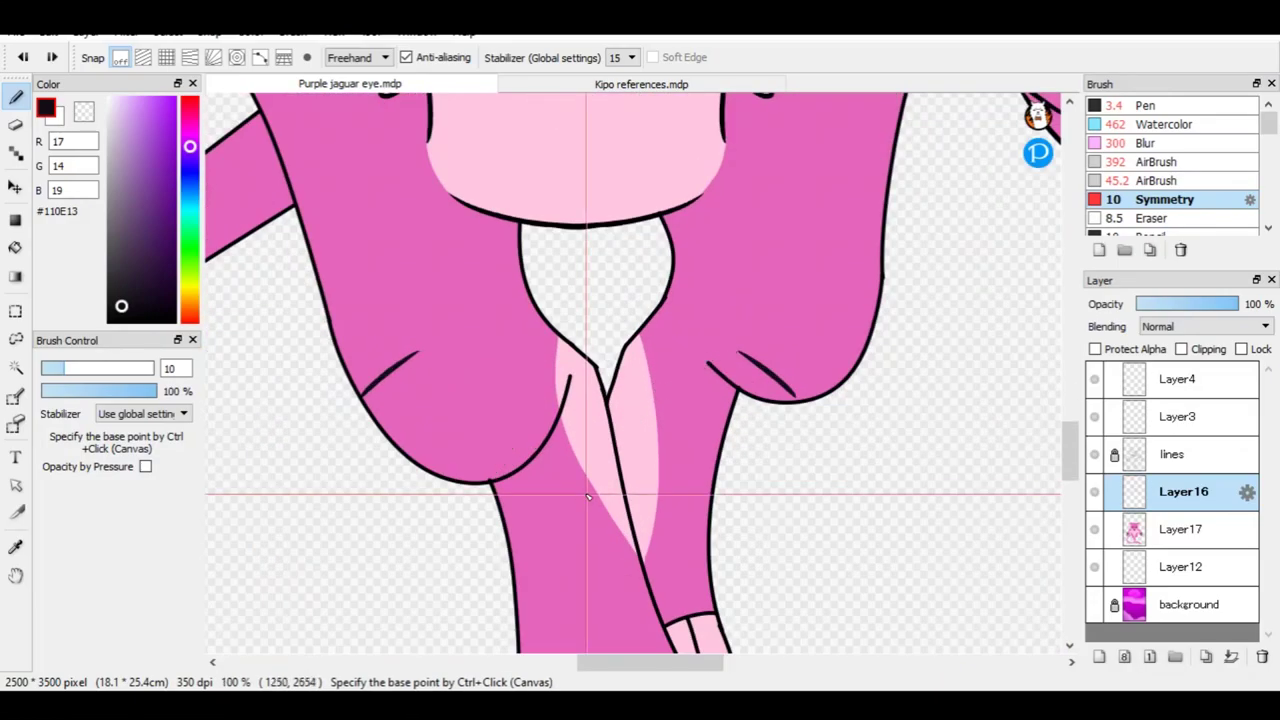
scroll(550, 215, down, 1)
scroll(549, 212, down, 1)
scroll(549, 212, down, 1)
Set the colour to #DE3DA8 and try outlining smaller inner patches inside the forehead spots.
click(550, 84)
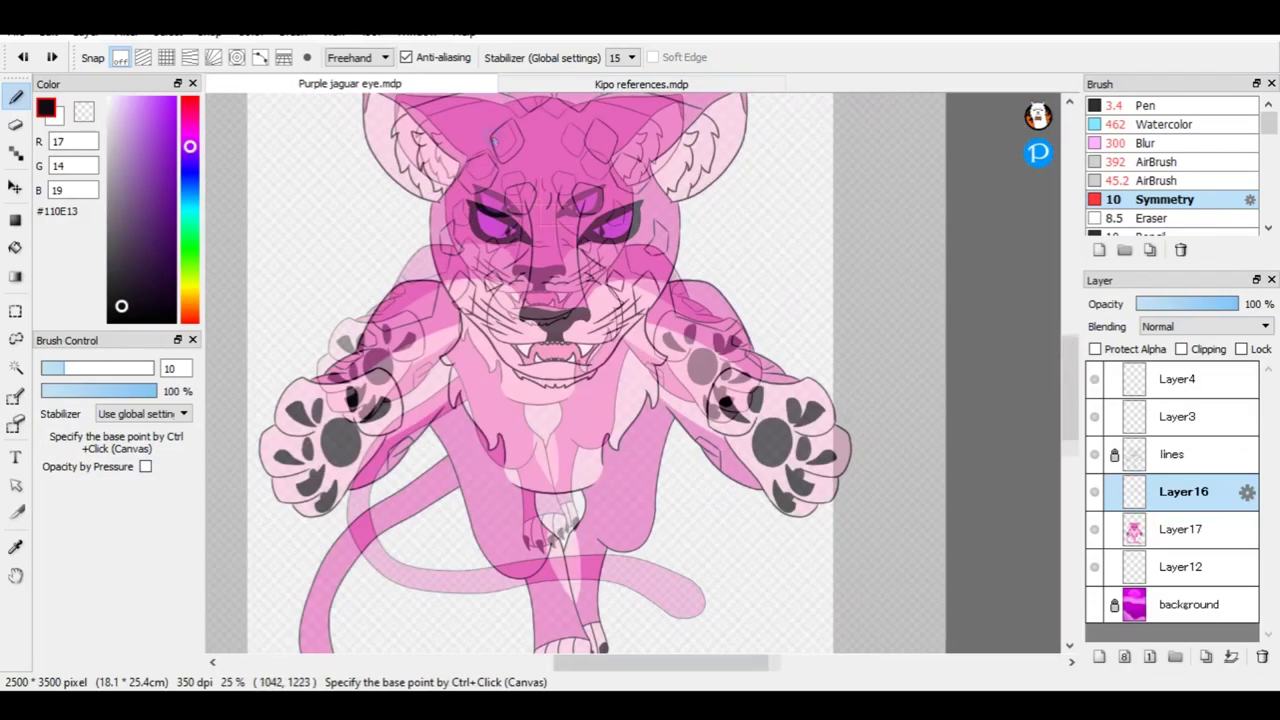
scroll(570, 195, up, 3)
click(350, 84)
scroll(393, 291, up, 4)
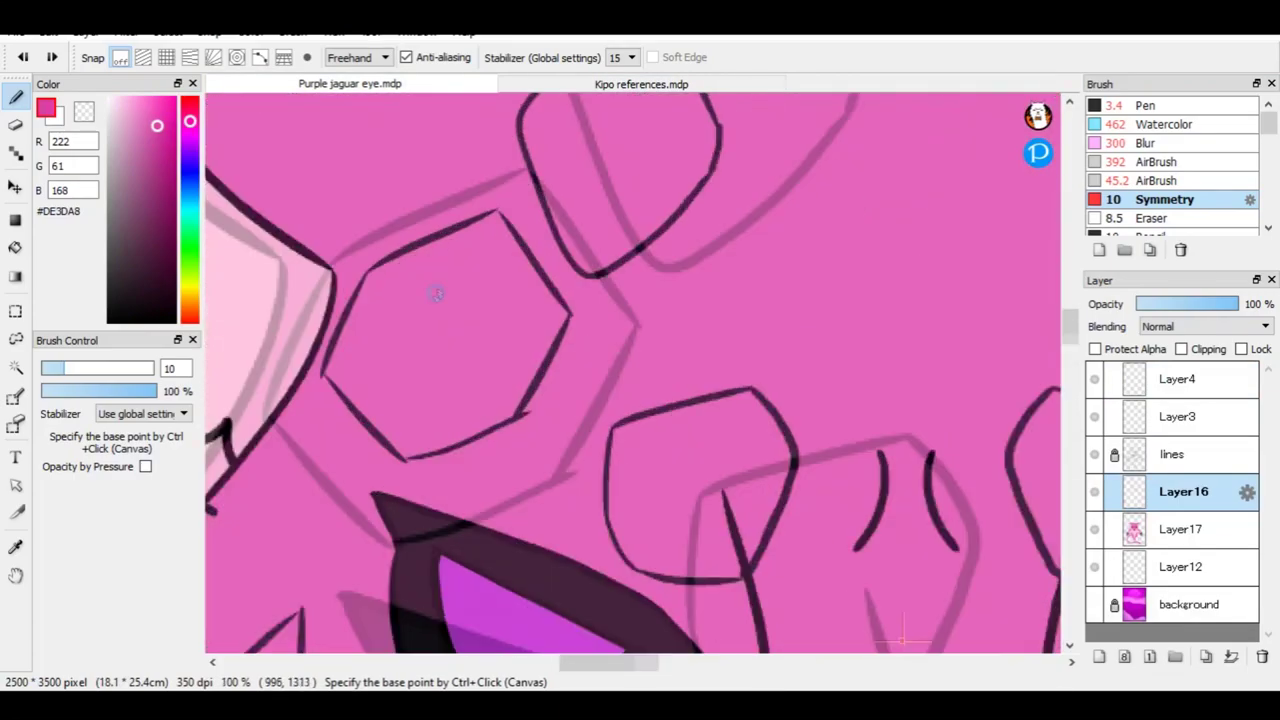
scroll(553, 178, down, 1)
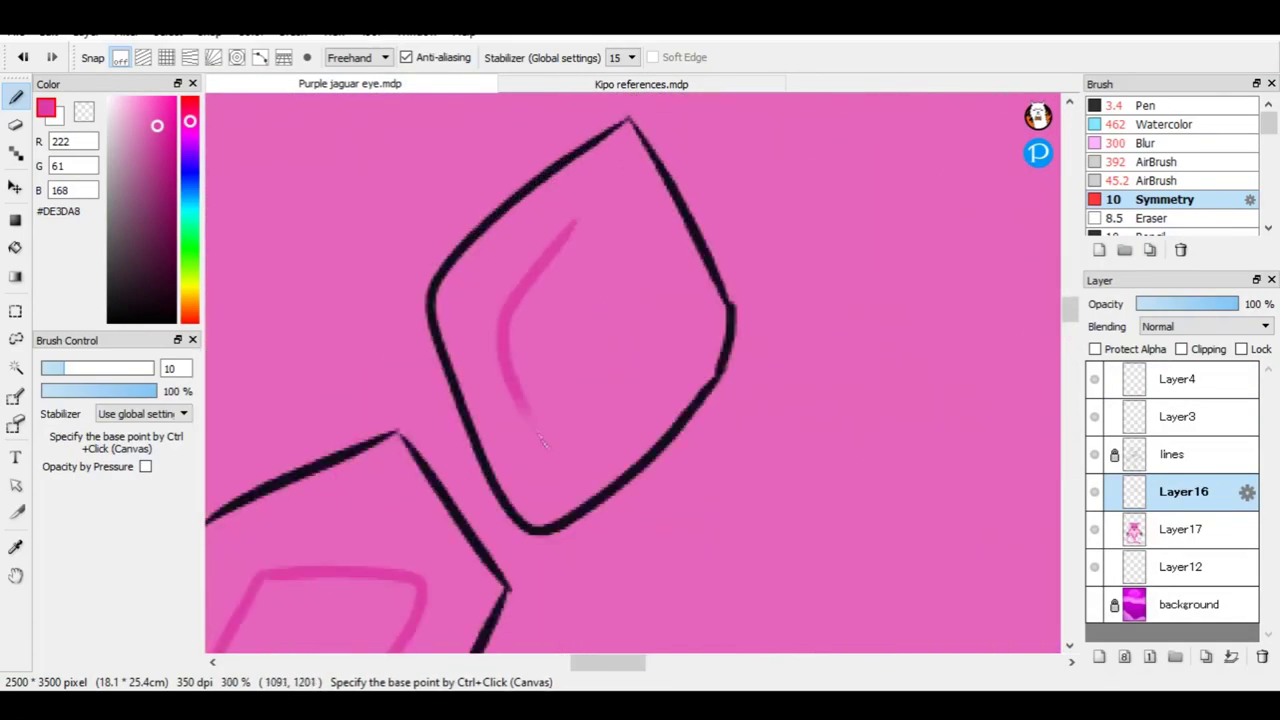
scroll(556, 398, up, 1)
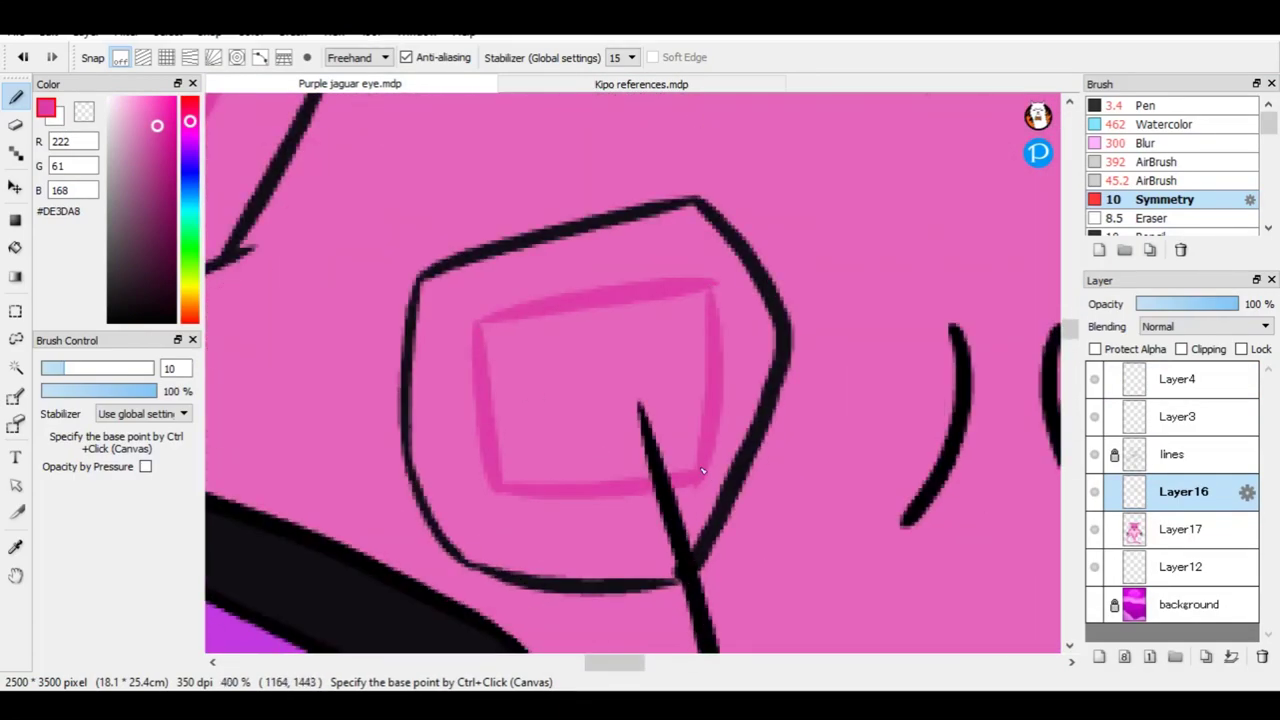
Outline #DE3DA8 inner patches inside the mirrored shoulder and forearm spots, checking the Kipo references.
scroll(703, 471, down, 2)
click(641, 84)
scroll(600, 350, down, 3)
click(350, 84)
scroll(893, 318, down, 1)
scroll(893, 318, down, 2)
click(641, 84)
click(350, 84)
scroll(596, 340, down, 1)
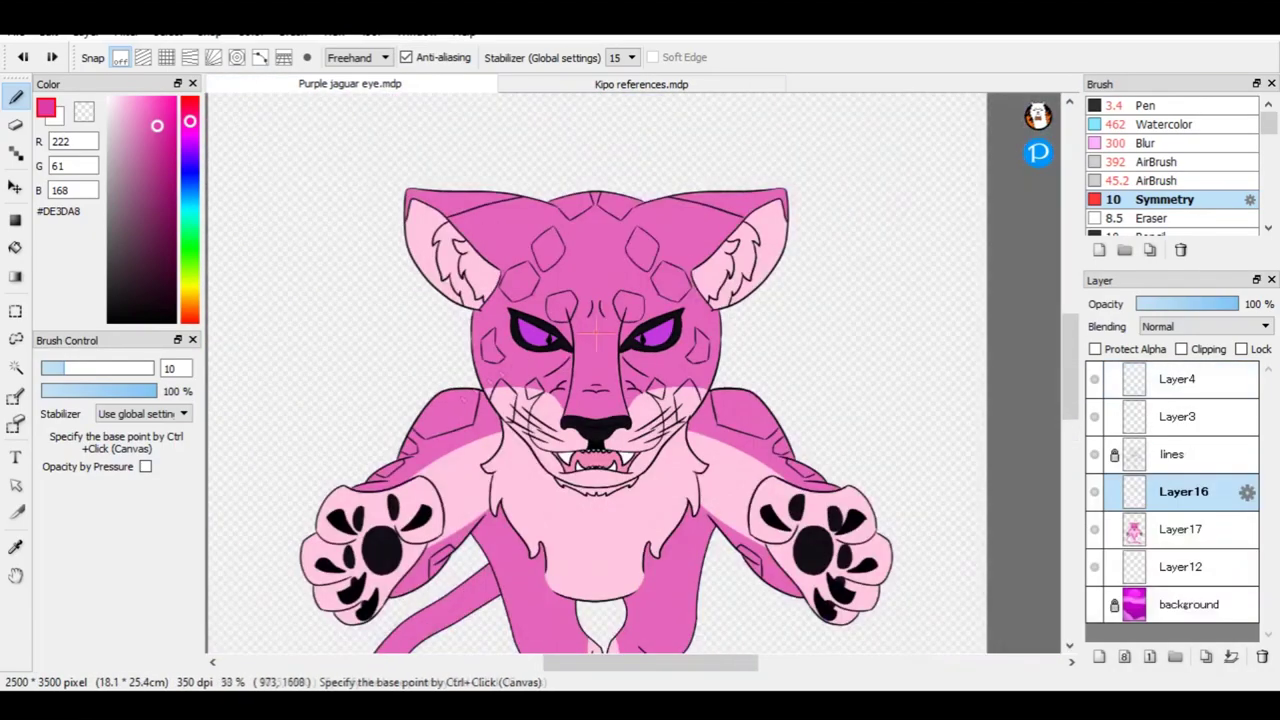
scroll(596, 340, up, 7)
scroll(833, 311, down, 1)
scroll(365, 452, up, 2)
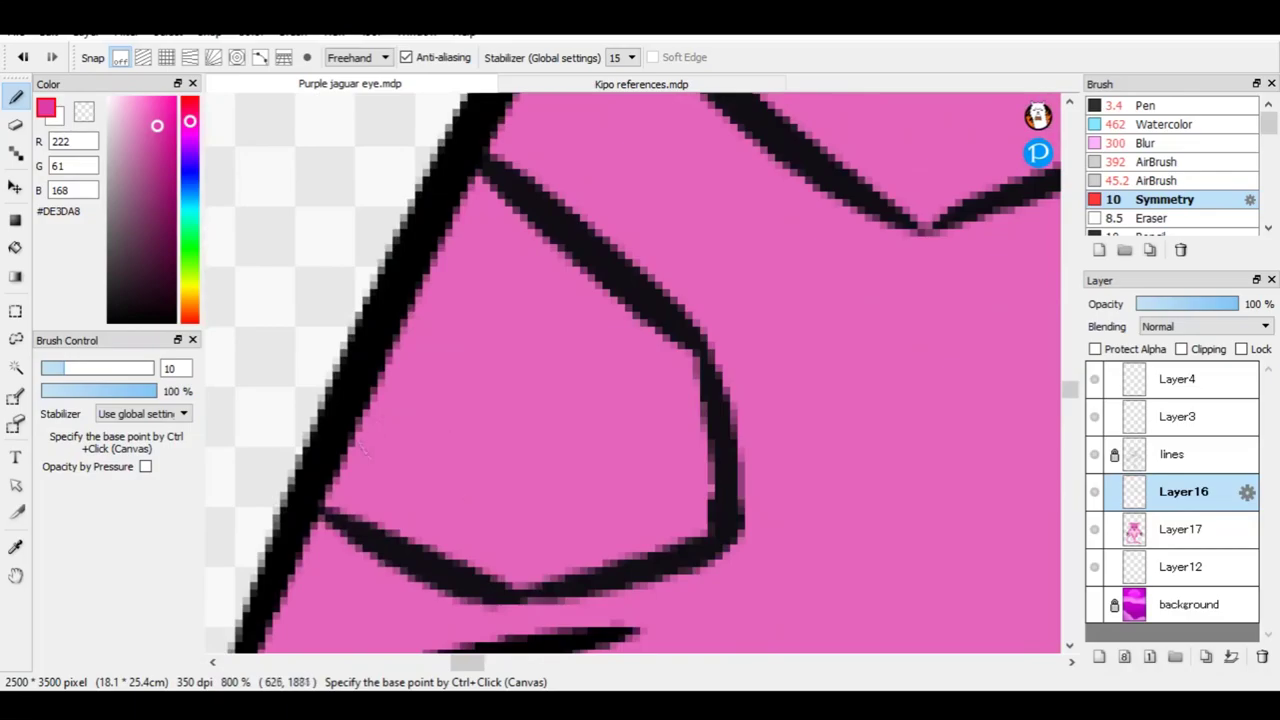
drag(461, 238, 822, 265)
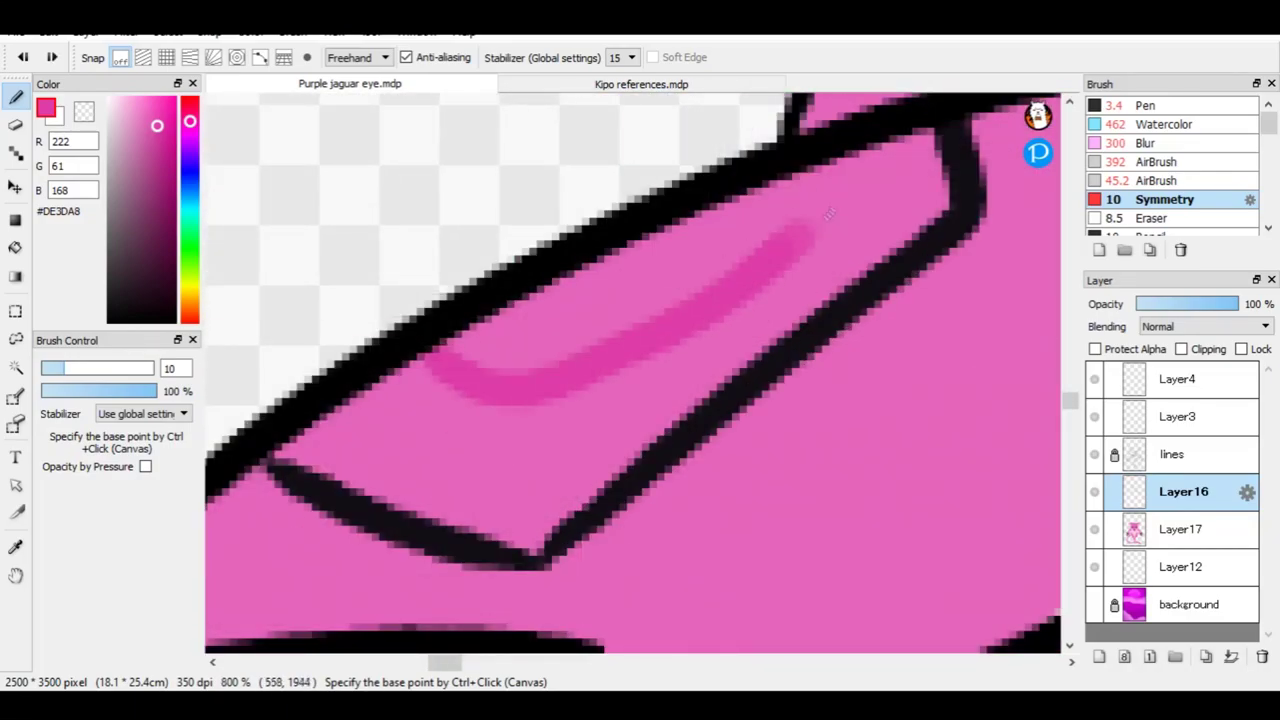
scroll(833, 196, down, 6)
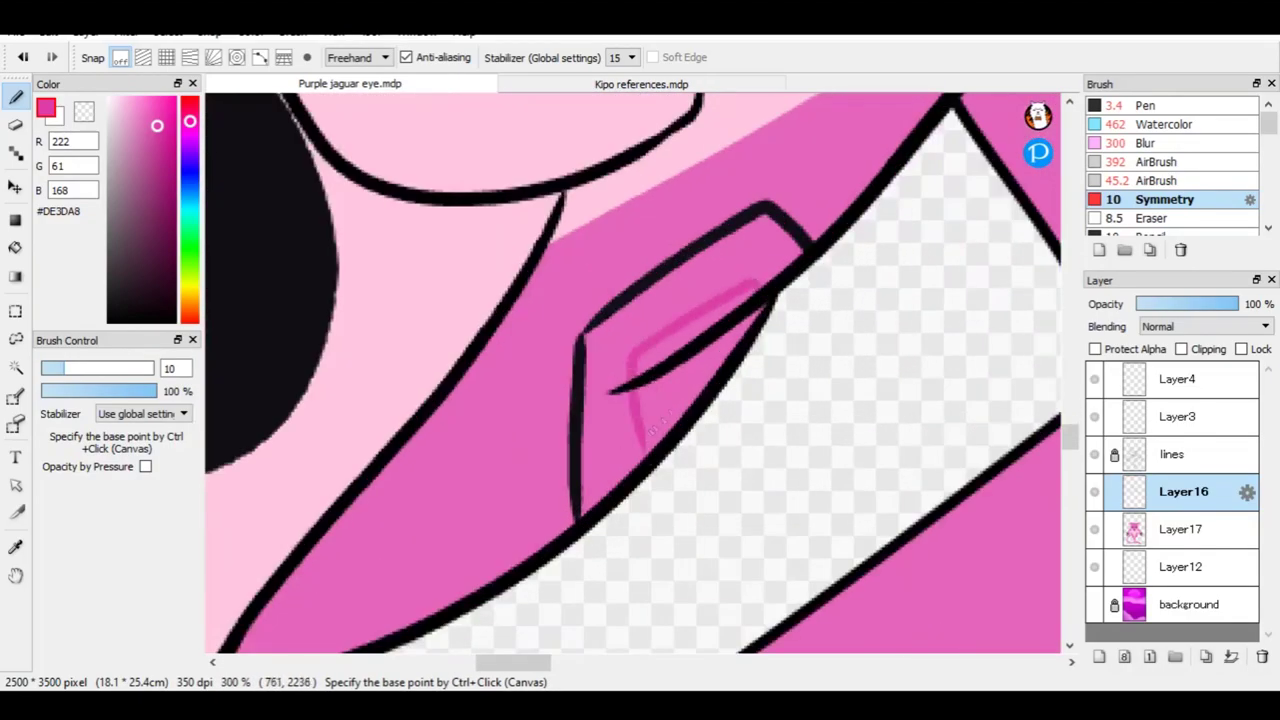
scroll(690, 380, down, 5)
Complete the #DE3DA8 inner patches with the Pen at 3.4 and bucket-fill the forehead and crown spots with #110E13.
click(1180, 104)
scroll(501, 433, up, 8)
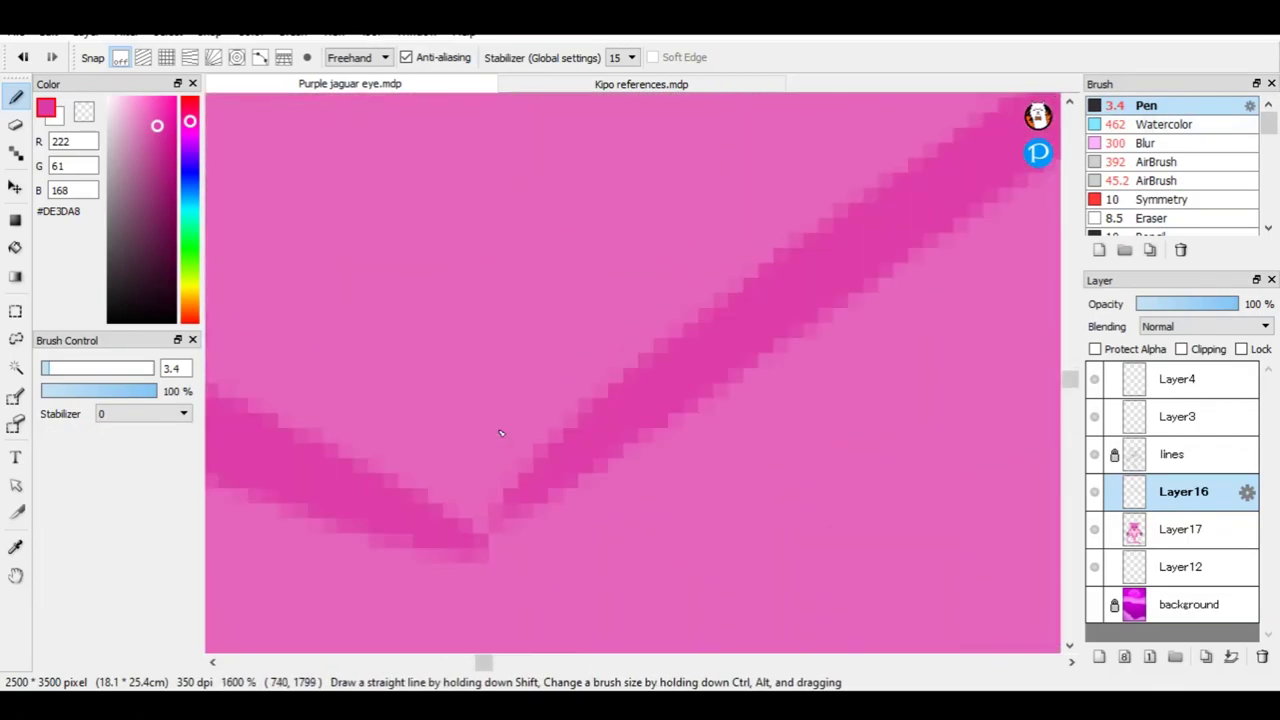
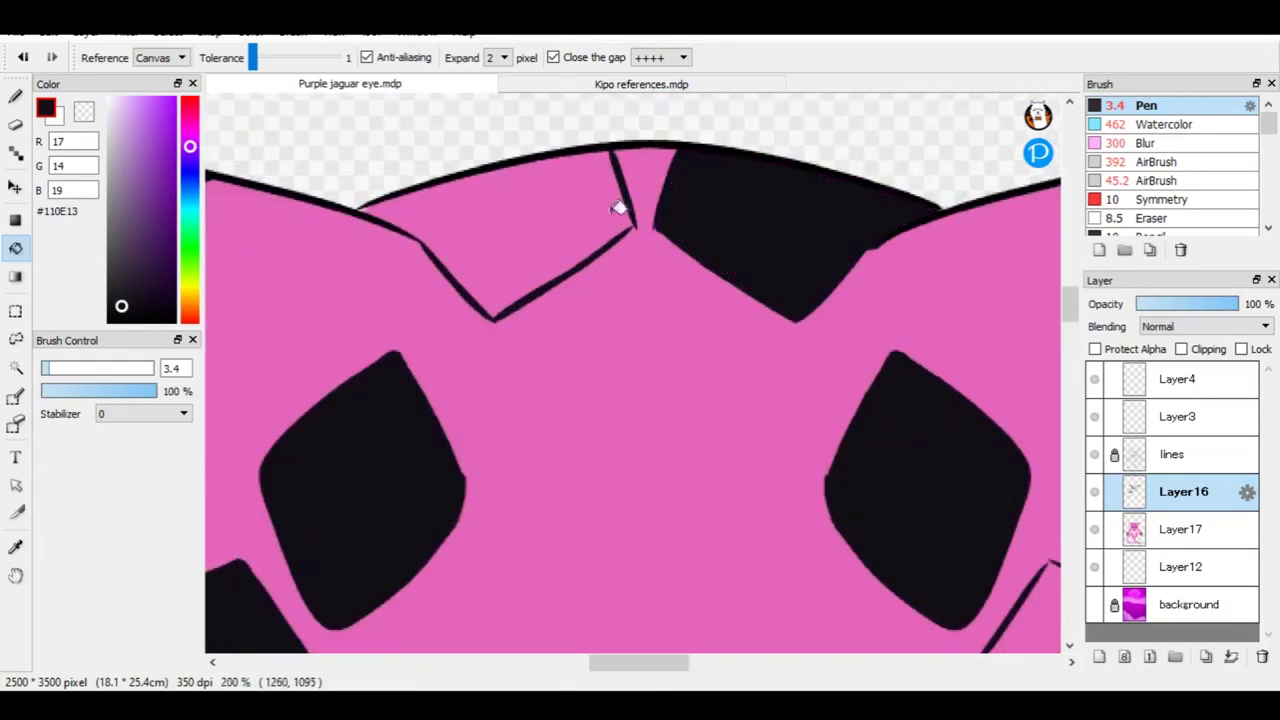
click(705, 464)
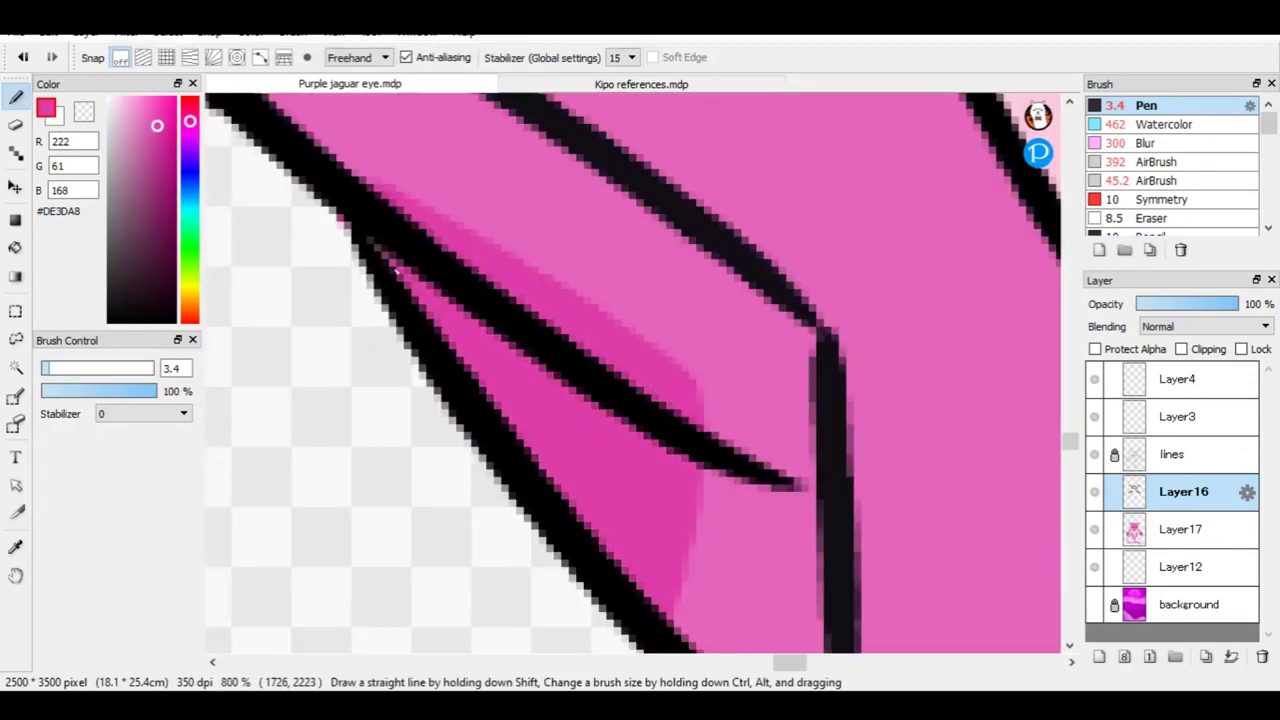
Fill the forearm's underside spot with #110E13 around its inner patch and tidy the patch with #DE3DA8 and the Eraser.
key(g)
click(680, 318)
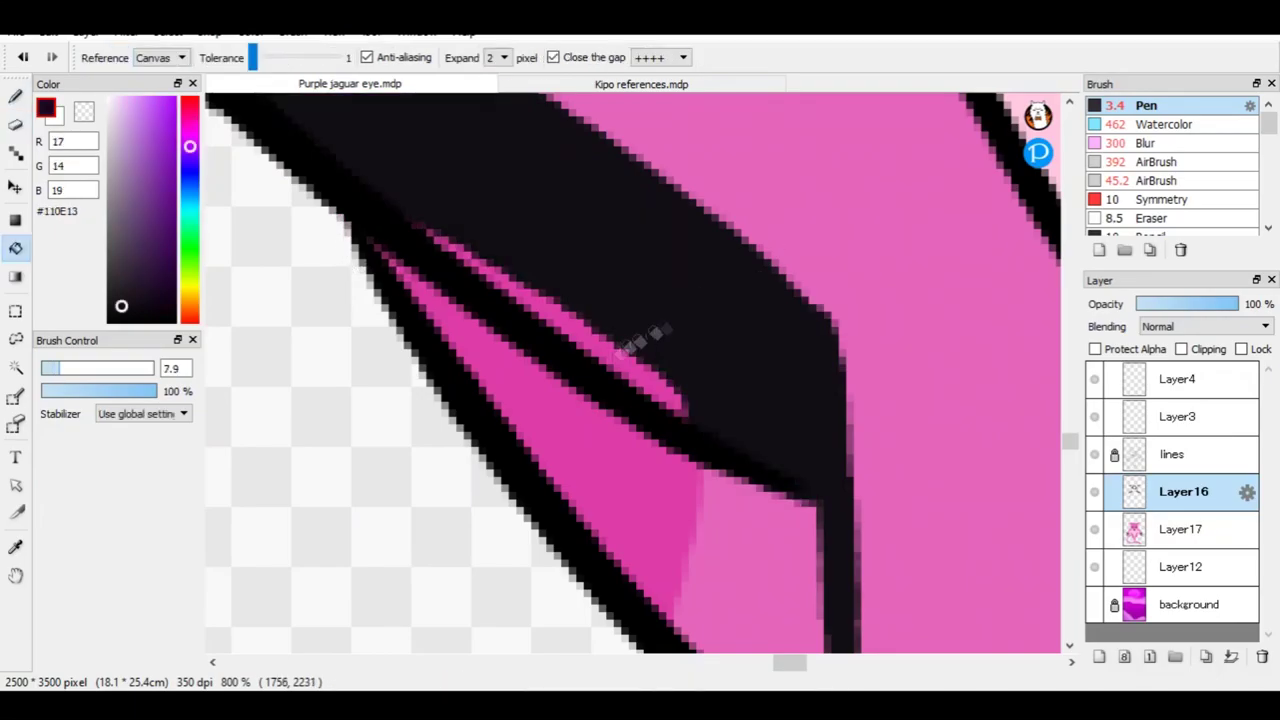
click(754, 545)
click(663, 391)
key(b)
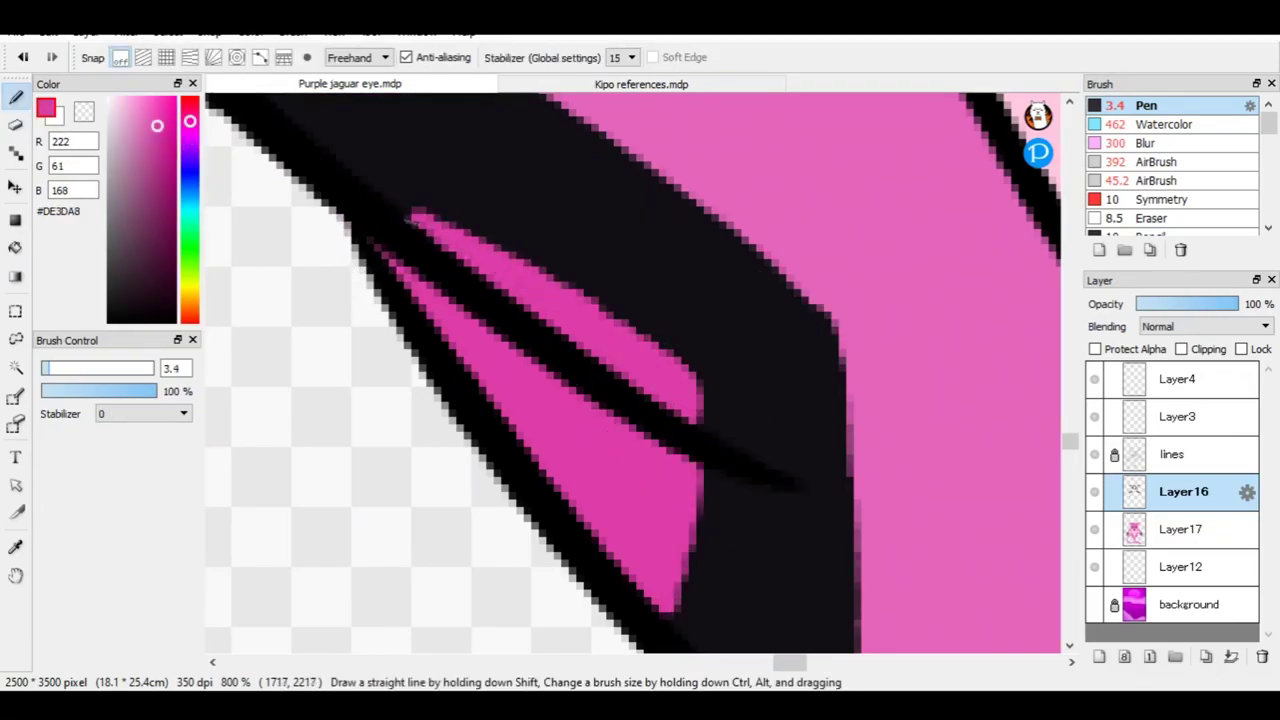
scroll(395, 217, down, 3)
scroll(628, 320, up, 3)
key(e)
scroll(627, 300, down, 6)
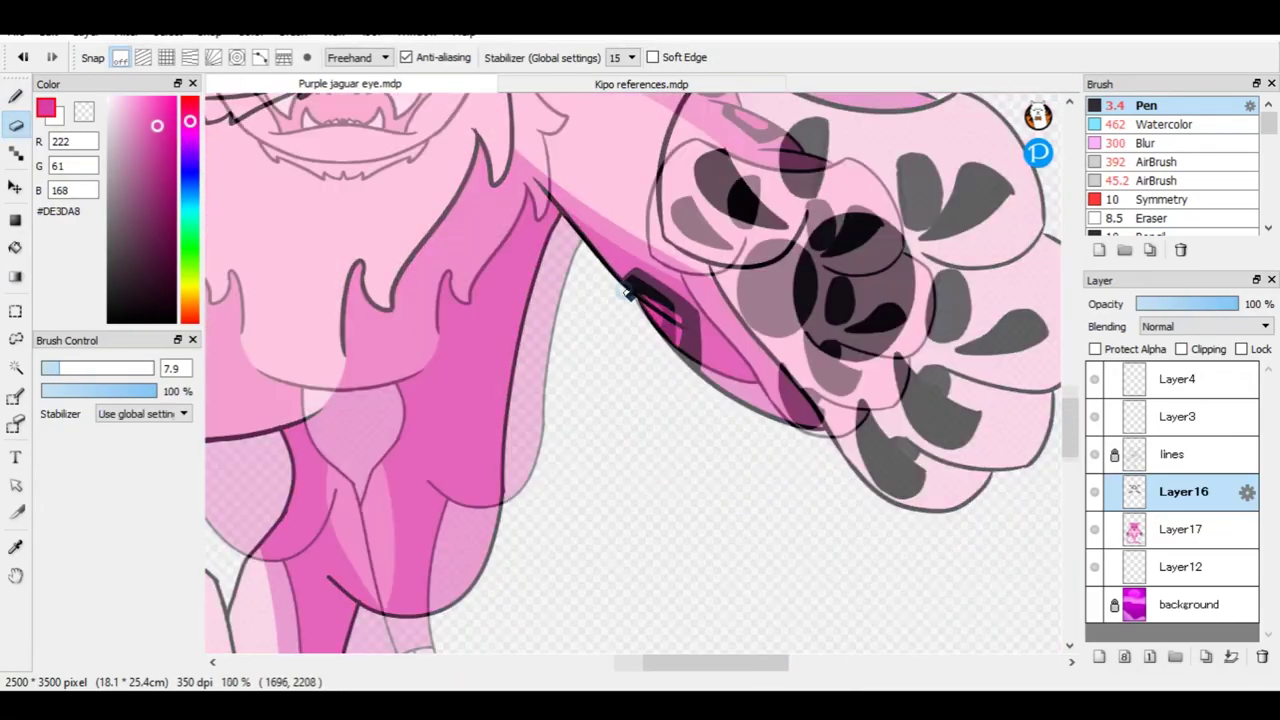
Swap the Pen colour back to #110E13 and check the Kipo references for the leg markings.
scroll(628, 292, up, 2)
scroll(441, 331, down, 4)
scroll(441, 331, up, 5)
key(b)
scroll(441, 331, down, 5)
key(x)
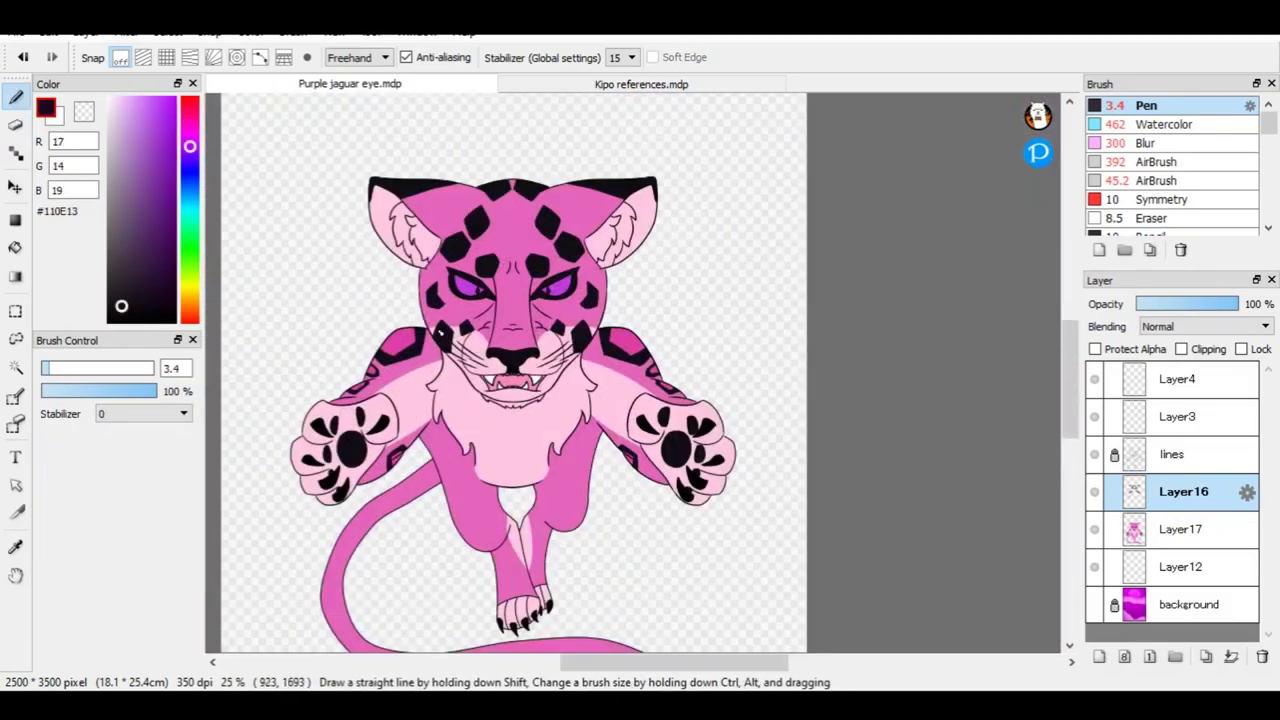
scroll(510, 455, up, 1)
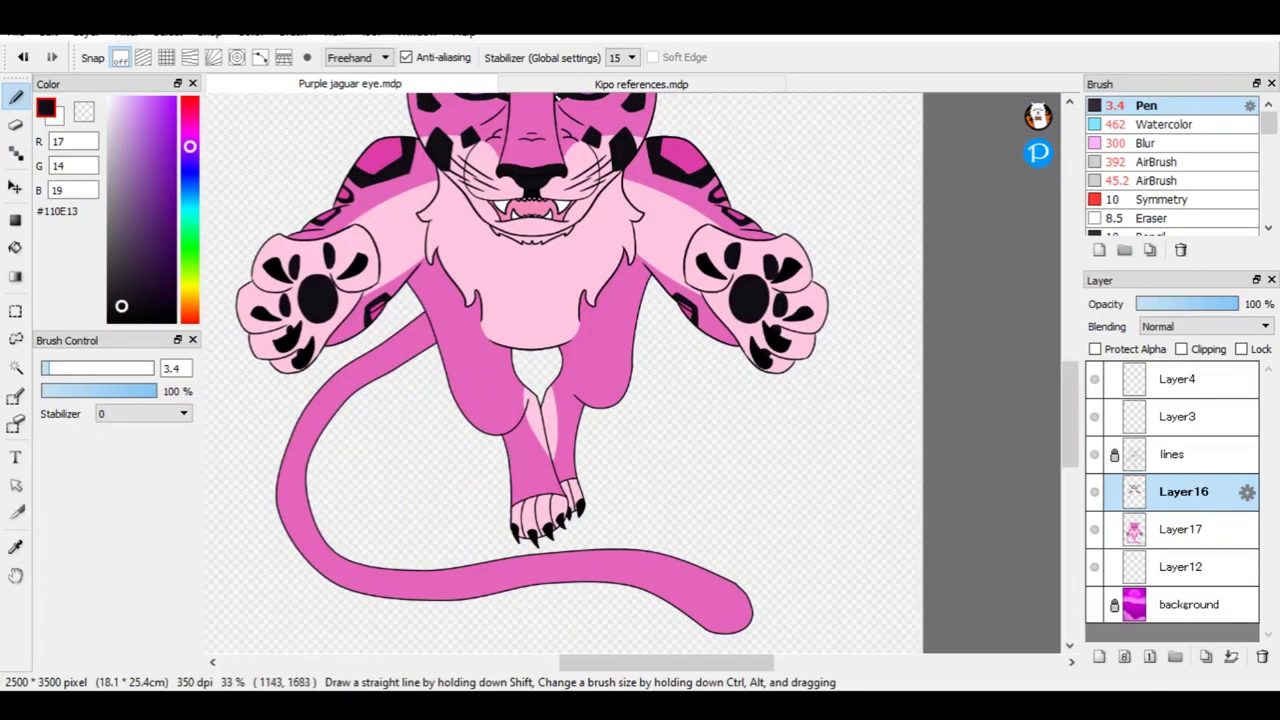
click(557, 86)
key(ctrl+Tab)
scroll(676, 473, up, 4)
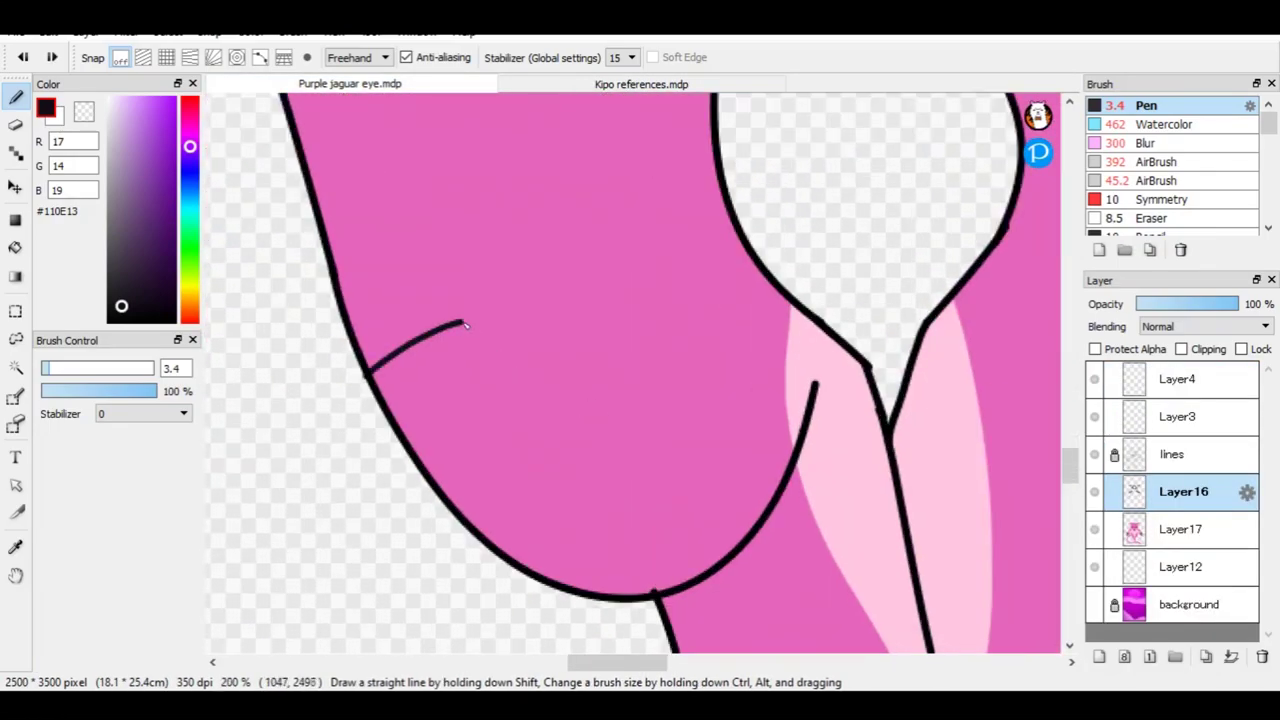
Outline a spot on the left leg's knee and bucket-fill it with #110E13, undoing the last eraser change.
drag(683, 549, 652, 598)
key(g)
click(520, 480)
key(e)
scroll(627, 556, up, 4)
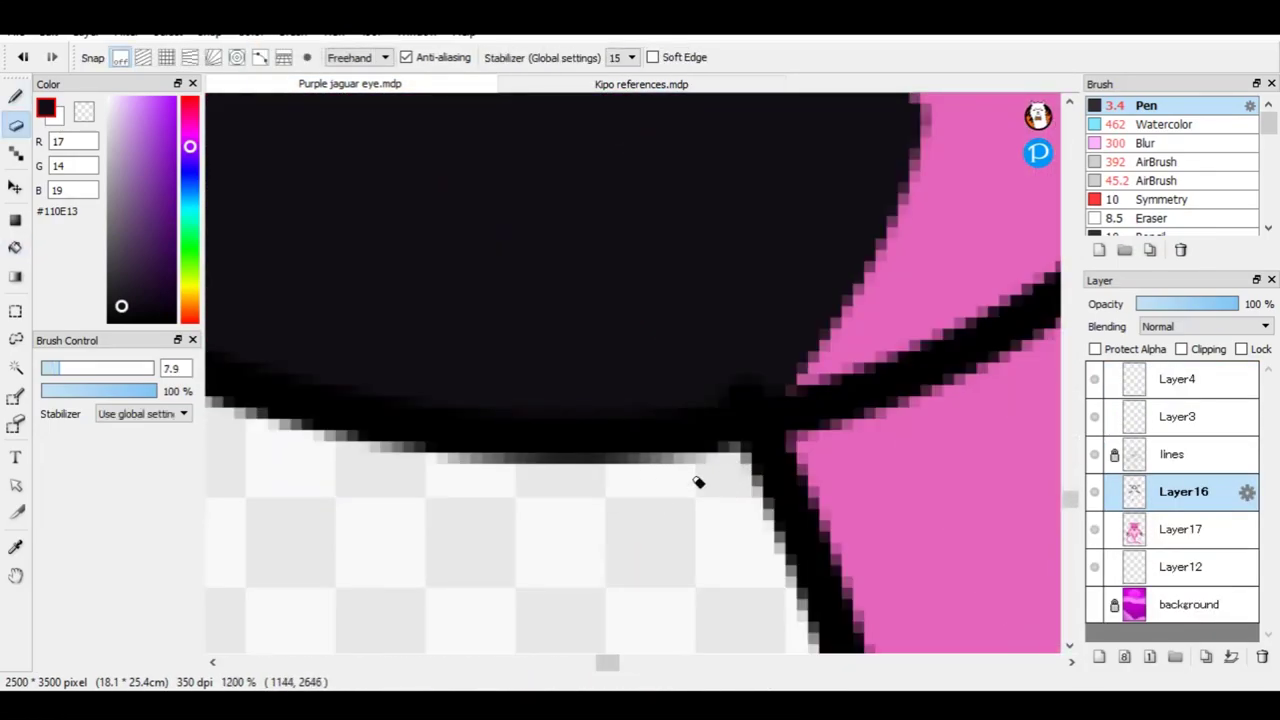
key(ctrl+z)
scroll(698, 483, down, 4)
Outline #110E13 spots on the right leg's knee and along both legs' upper outer edges, and bucket-fill them.
key(b)
drag(475, 588, 480, 453)
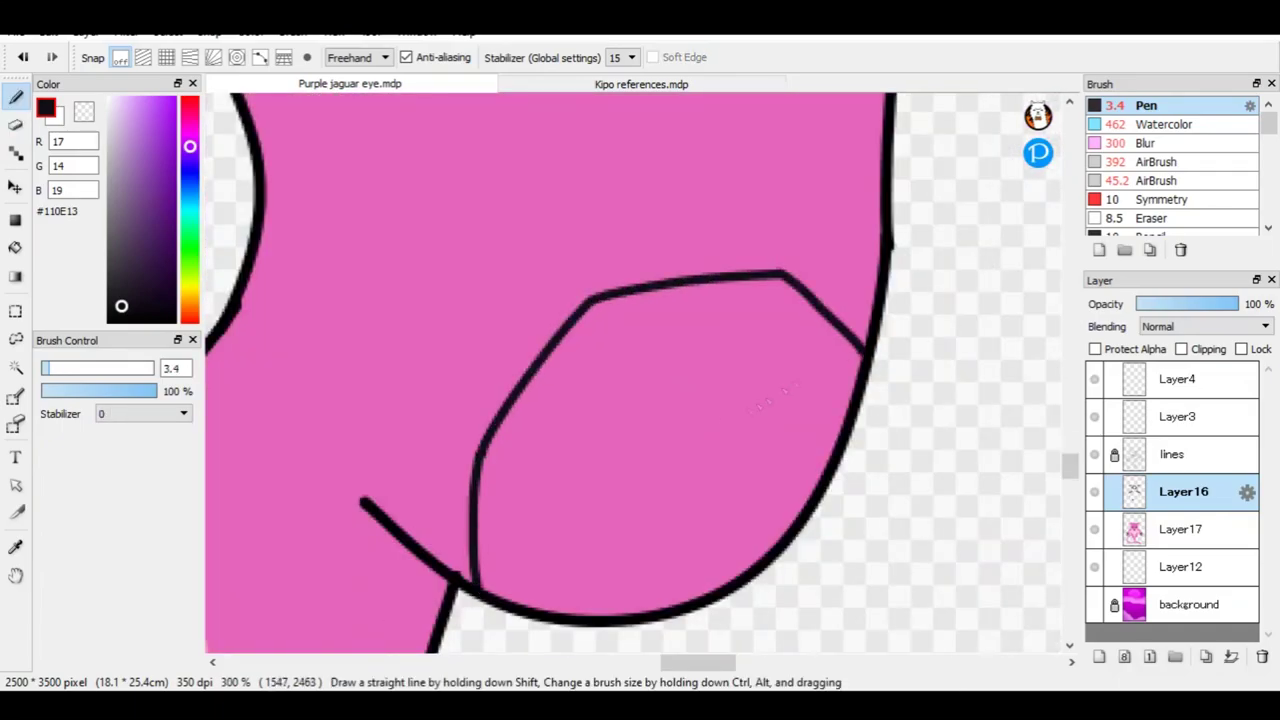
scroll(815, 370, down, 5)
scroll(395, 362, up, 4)
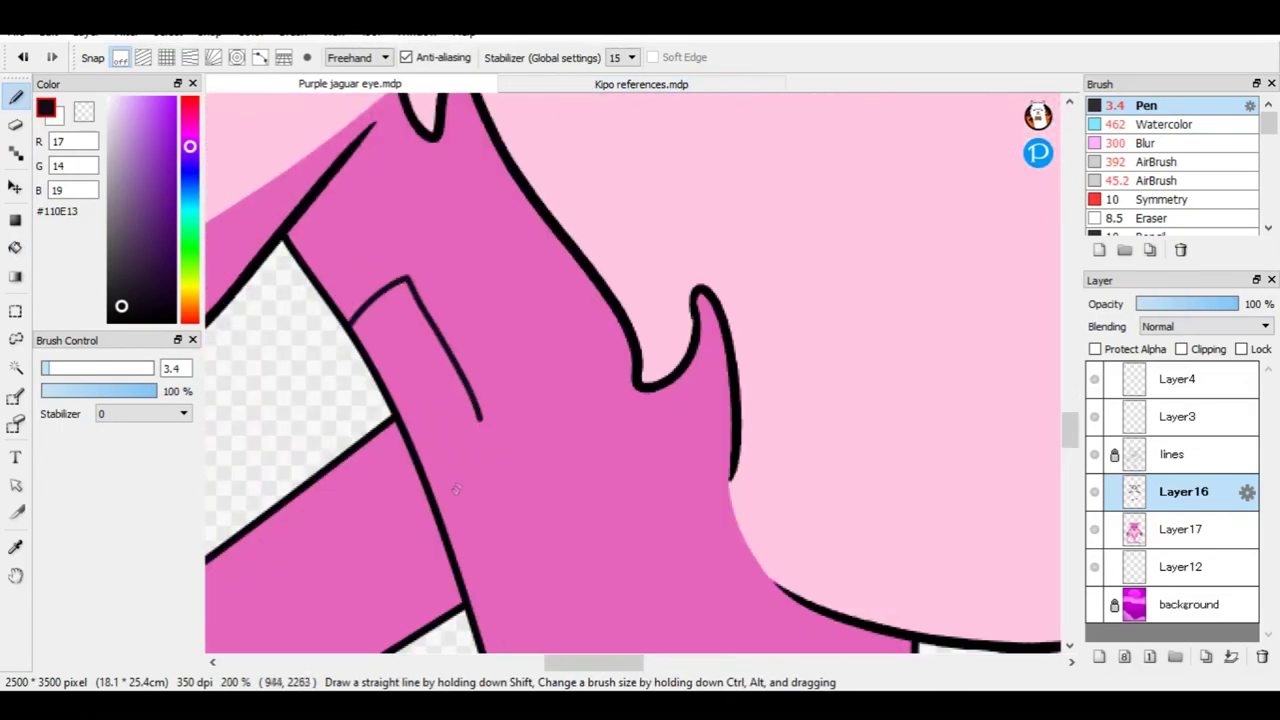
drag(480, 418, 438, 484)
key(g)
click(429, 437)
key(b)
key(h)
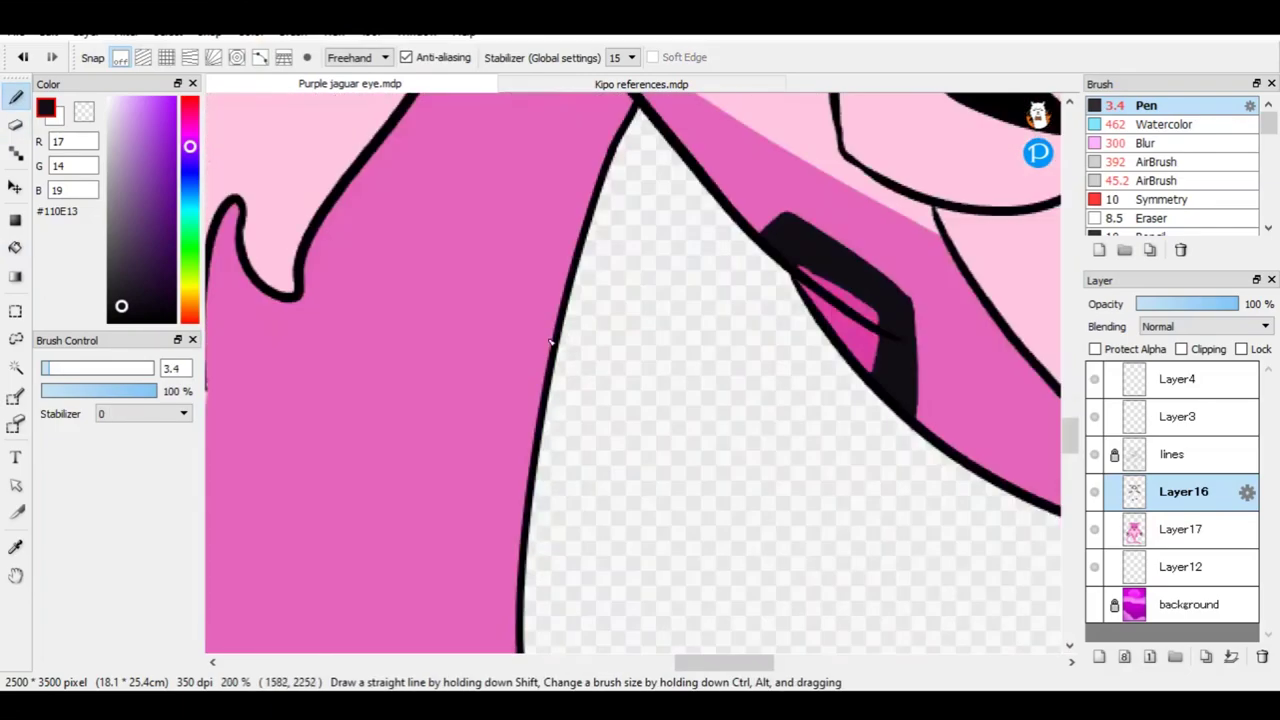
key(g)
click(475, 495)
Sample #DE3DA8 from the forearm spot and add an inner patch to the right knee spot with the Pen and bucket.
key(b)
alt+click(833, 330)
key(g)
click(523, 428)
key(b)
scroll(303, 502, up, 2)
mouse_move(376, 485)
mouse_down()
mouse_move(598, 268)
mouse_move(737, 357)
mouse_up()
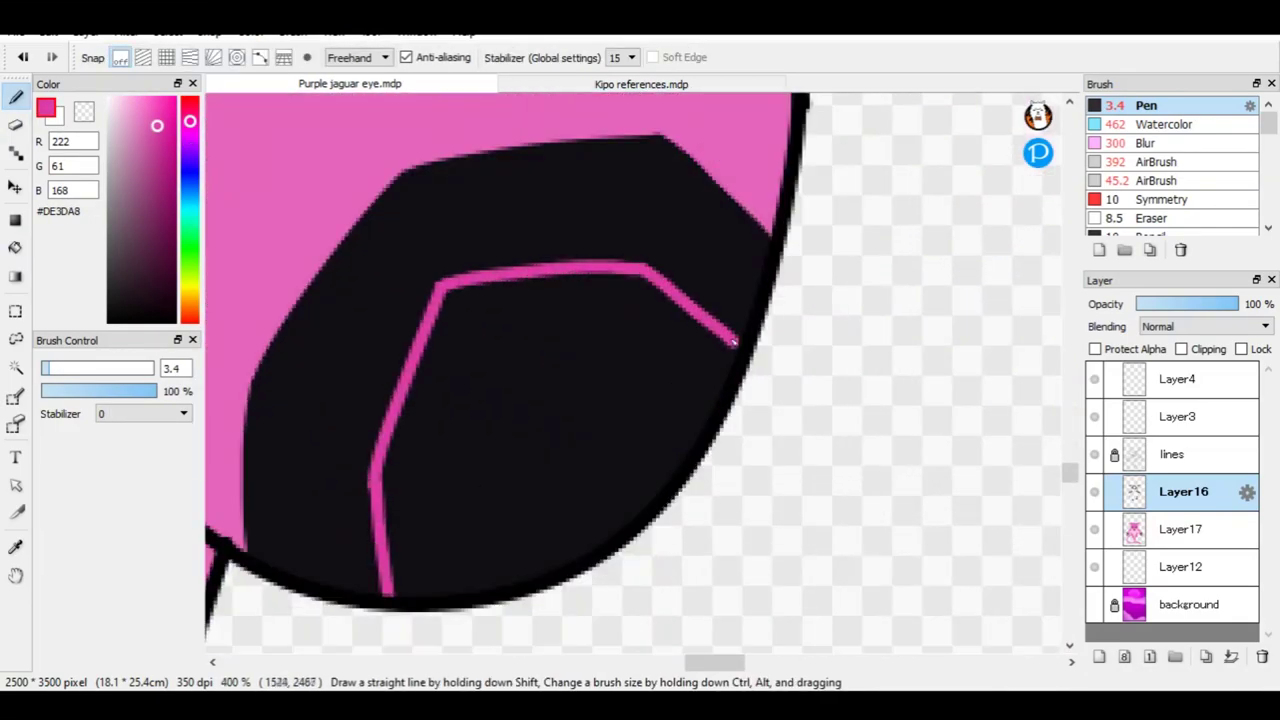
key(g)
click(737, 428)
Outline and bucket-fill #DE3DA8 inner patches in the remaining leg spots.
key(b)
key(h)
drag(599, 355, 614, 535)
key(g)
click(529, 531)
key(b)
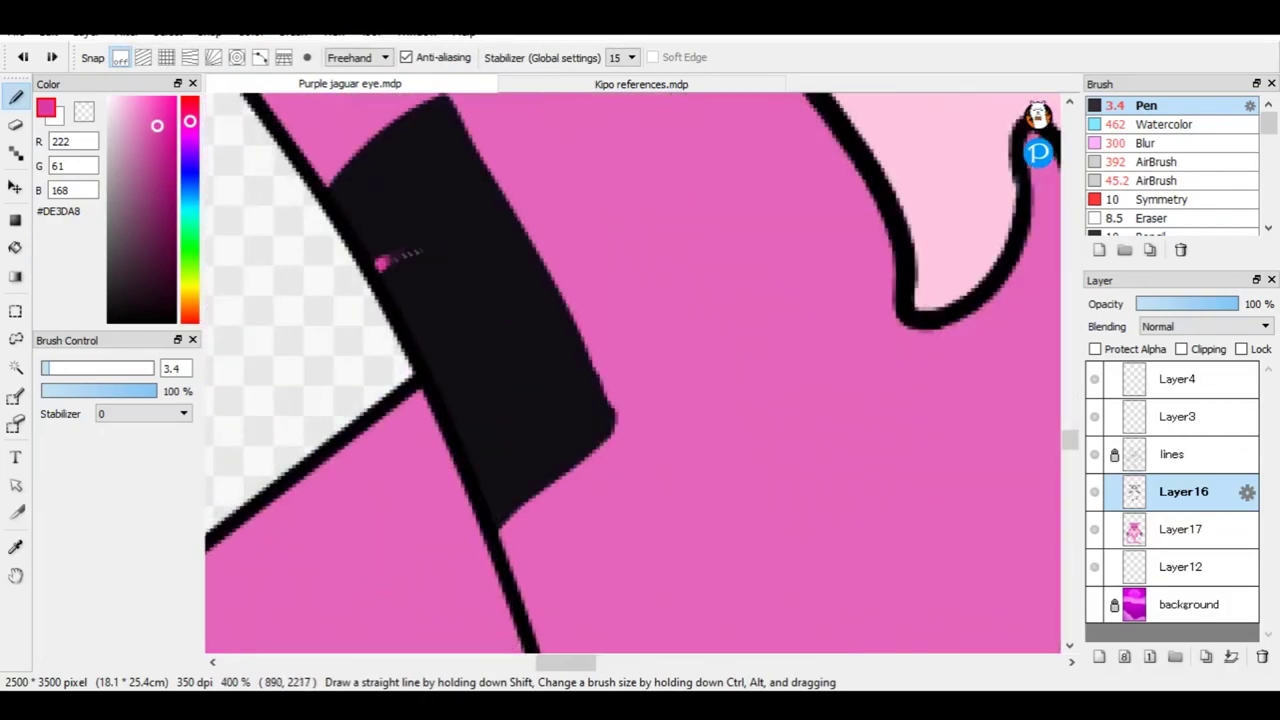
scroll(531, 397, down, 6)
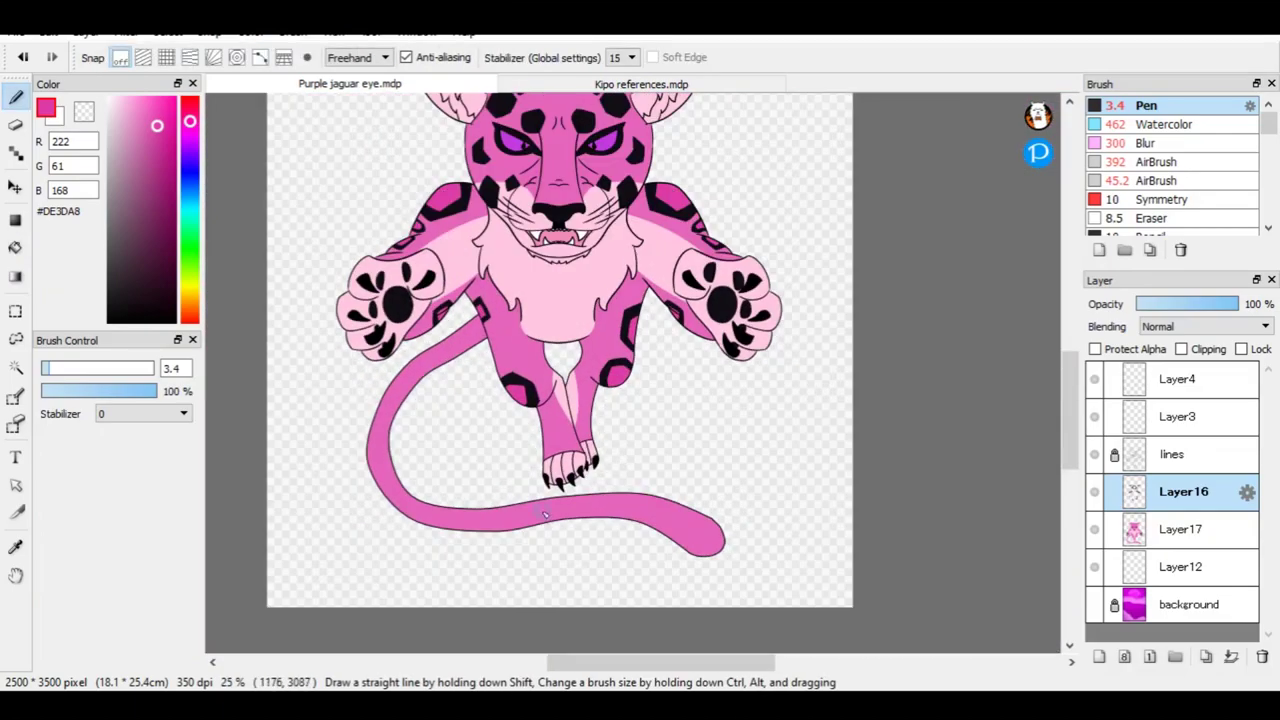
Load Layer17's jaguar silhouette as a selection, return to Layer16 and check the tail pattern in the Kipo references.
ctrl+click(1134, 535)
click(1180, 491)
click(641, 84)
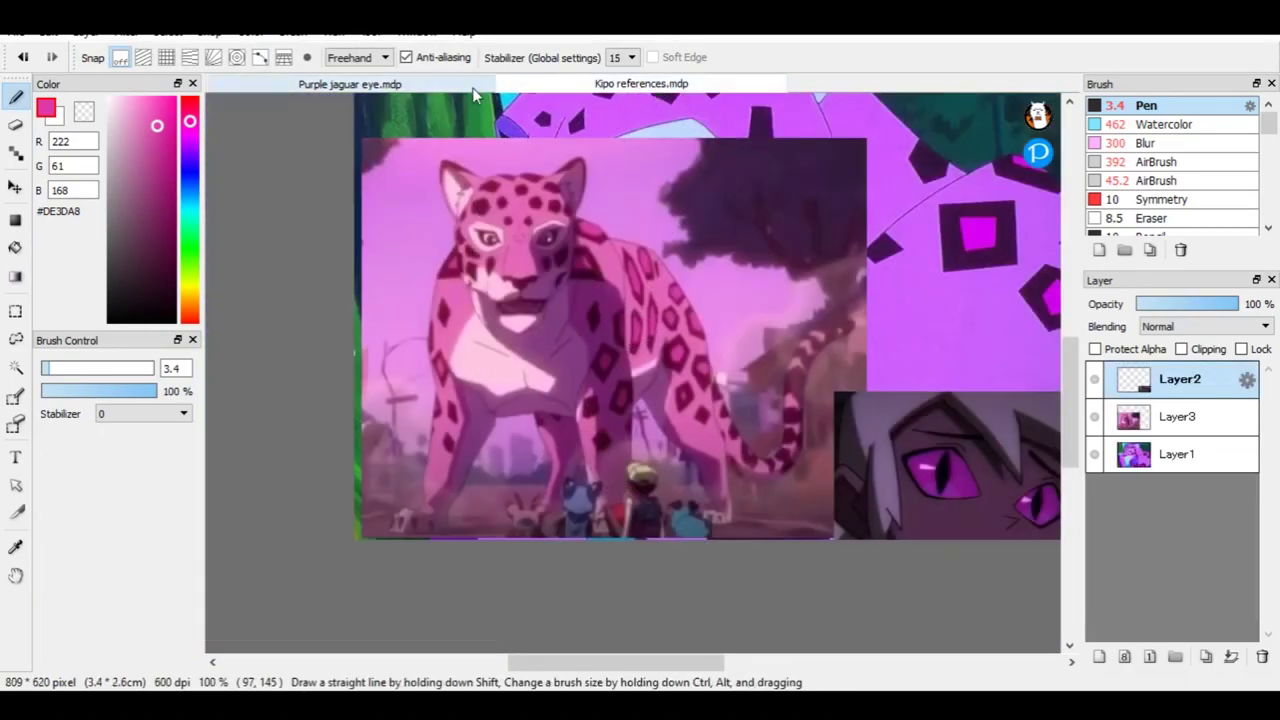
click(350, 84)
Sample #110E13 and draw the stripe outlines across the lower tail and its tip, checking the Kipo references.
scroll(400, 300, up, 3)
scroll(339, 214, down, 1)
alt+click(339, 214)
scroll(339, 214, down, 1)
scroll(521, 372, up, 1)
drag(537, 272, 520, 350)
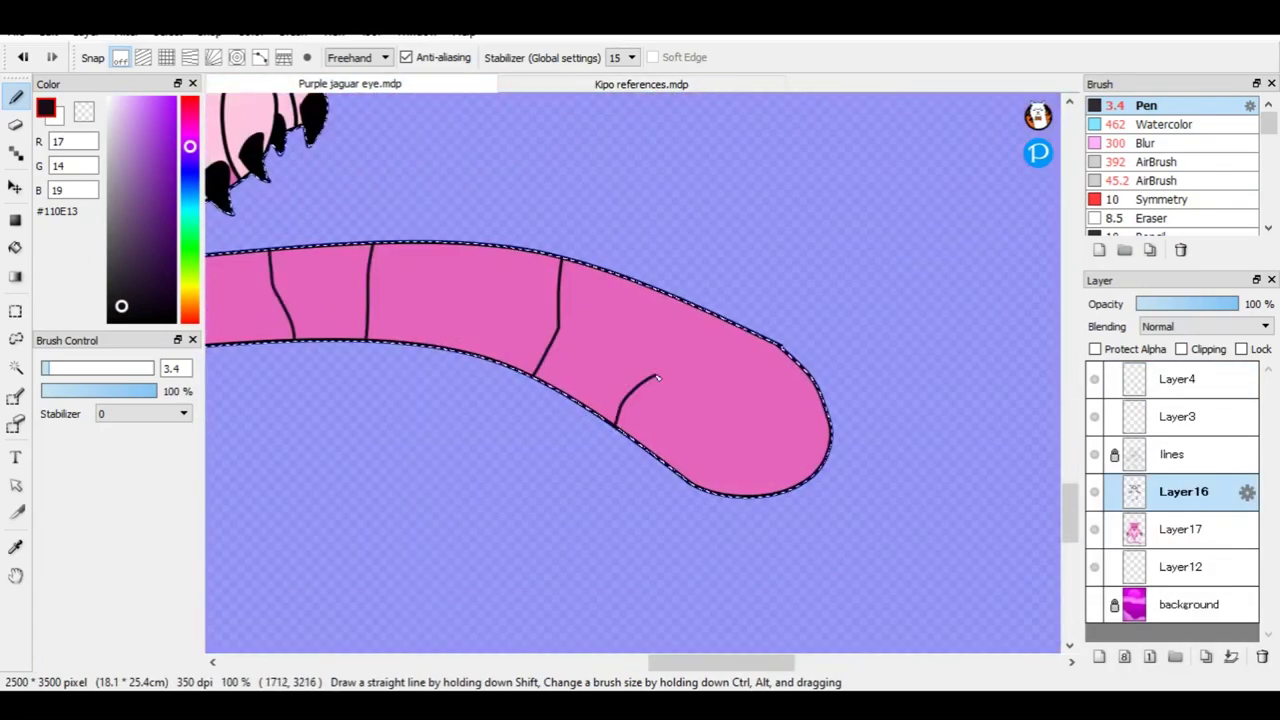
click(641, 84)
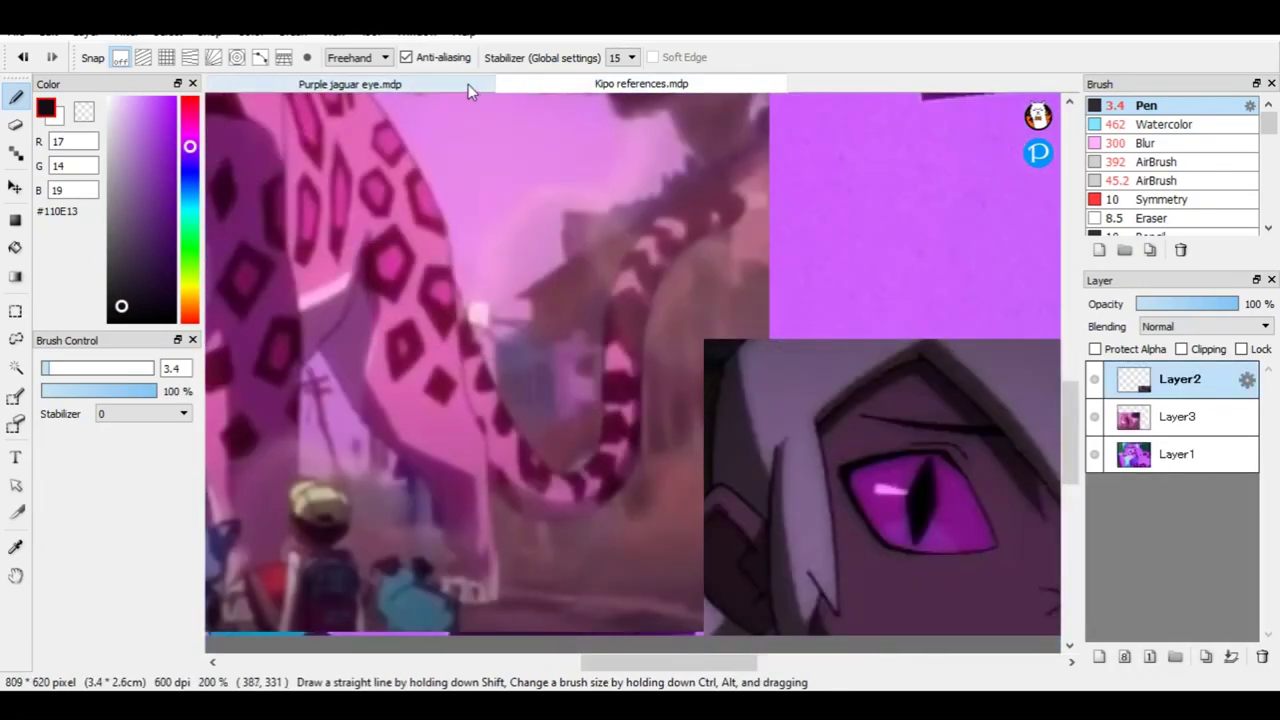
click(468, 84)
scroll(472, 408, up, 1)
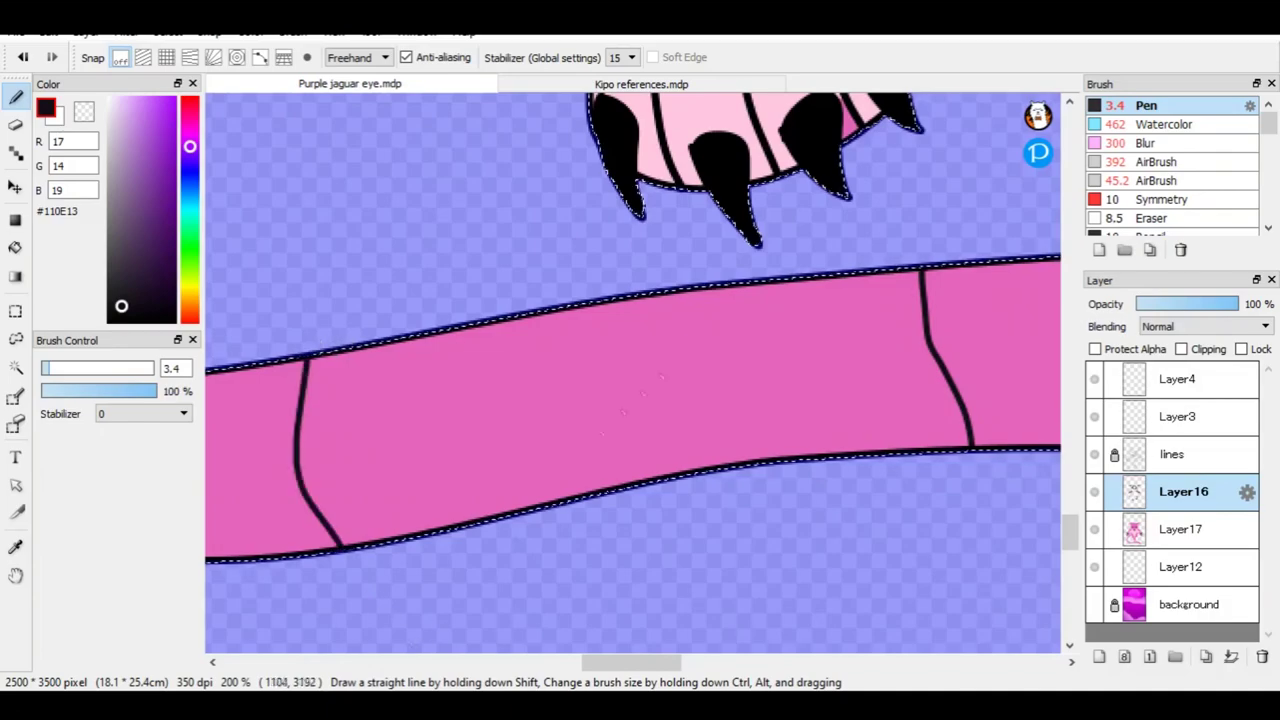
click(641, 84)
click(477, 77)
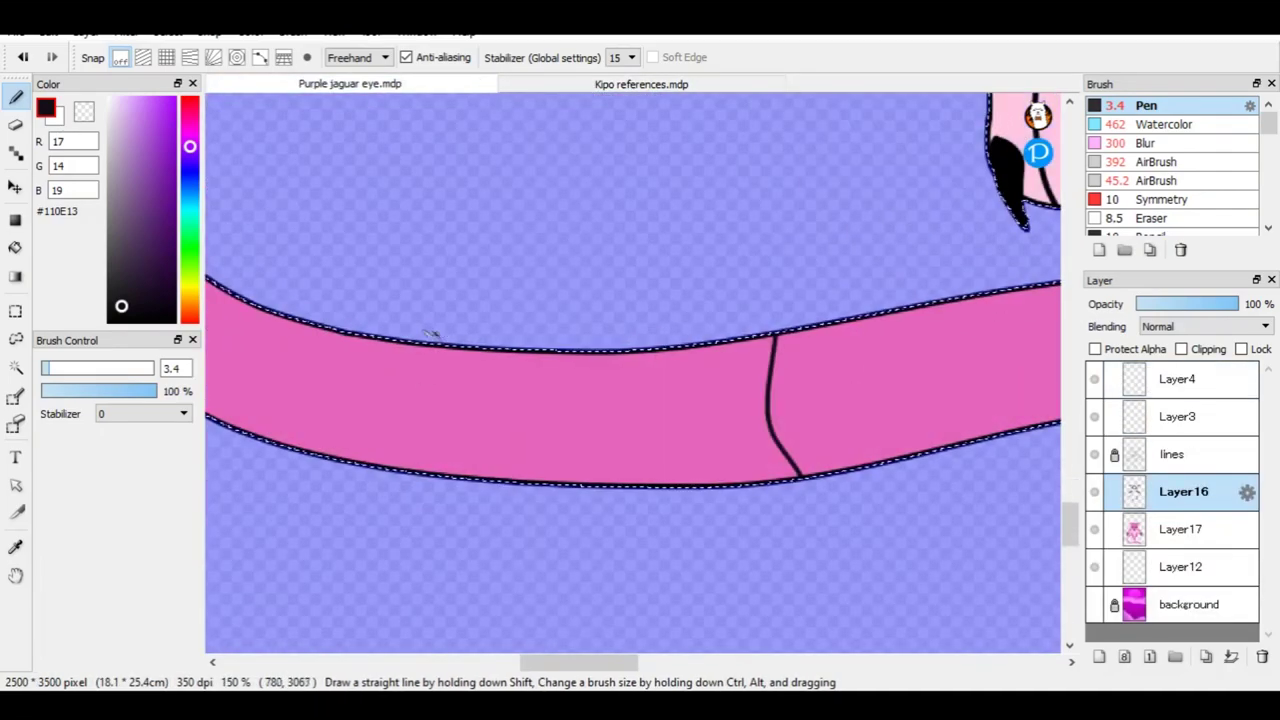
scroll(335, 345, down, 5)
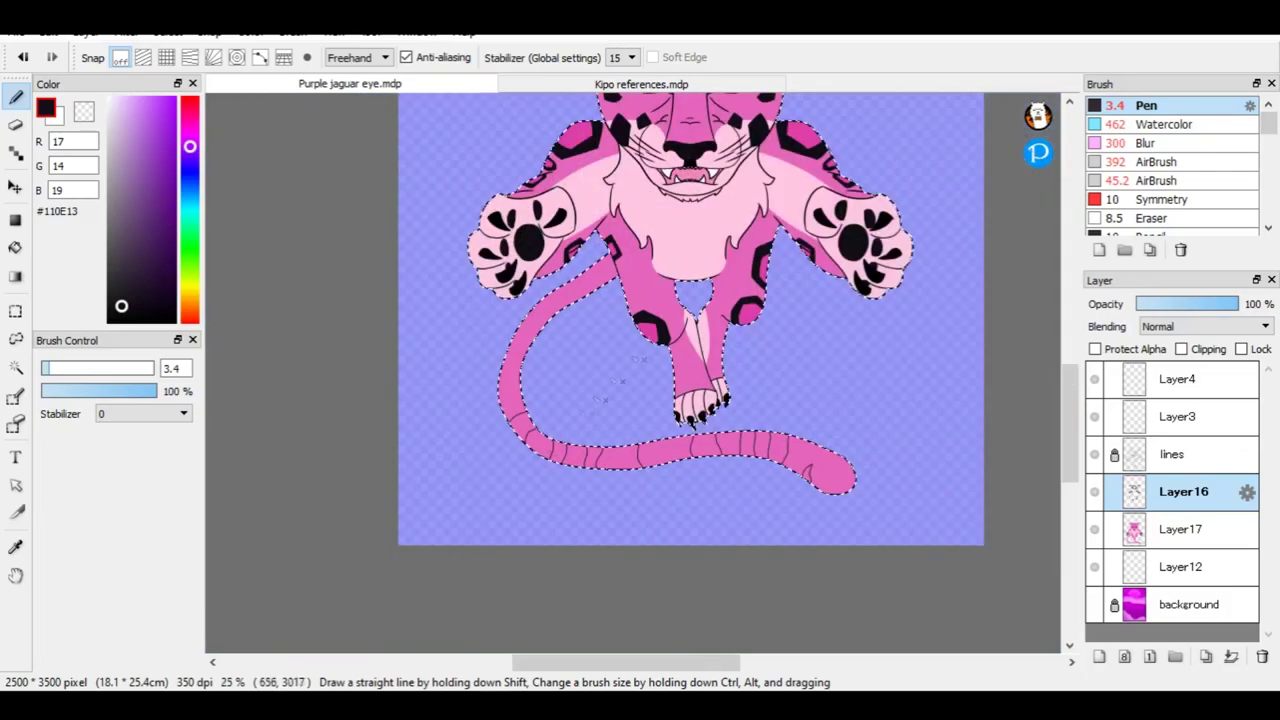
Outline #110E13 spots against the outer edge of the tail's upper curve, following the Kipo references.
click(641, 84)
click(350, 84)
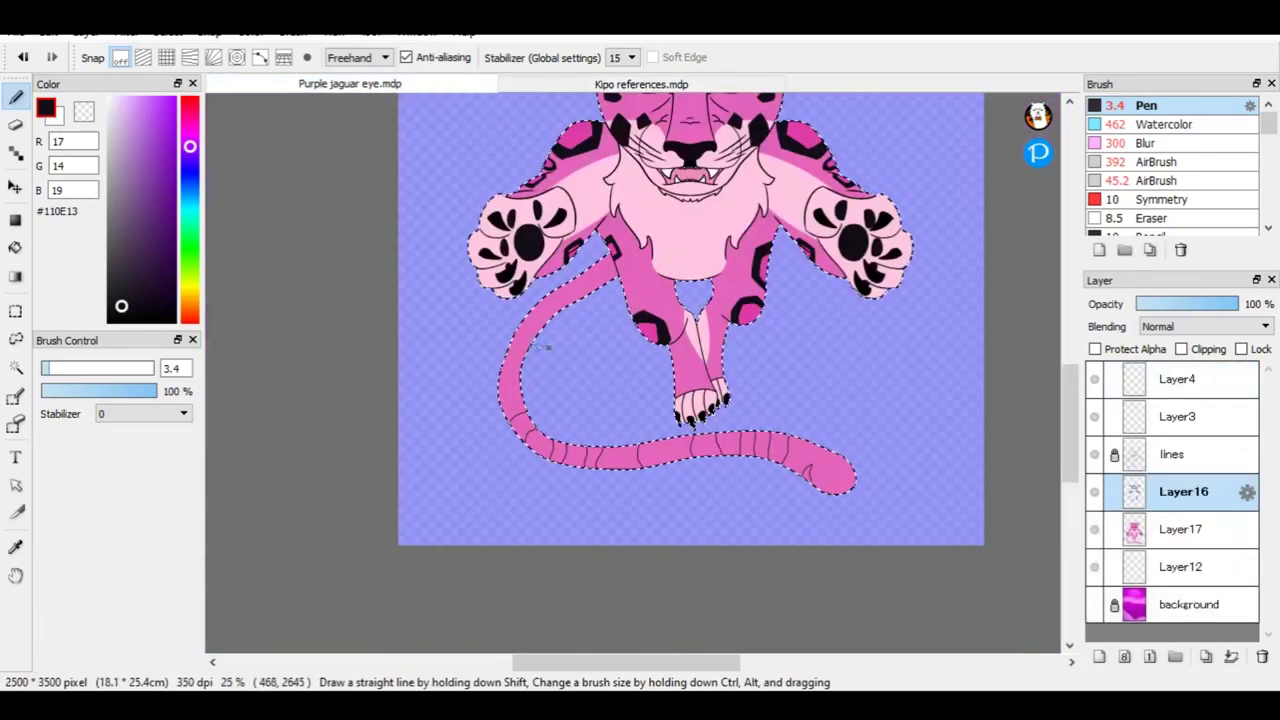
scroll(497, 377, up, 4)
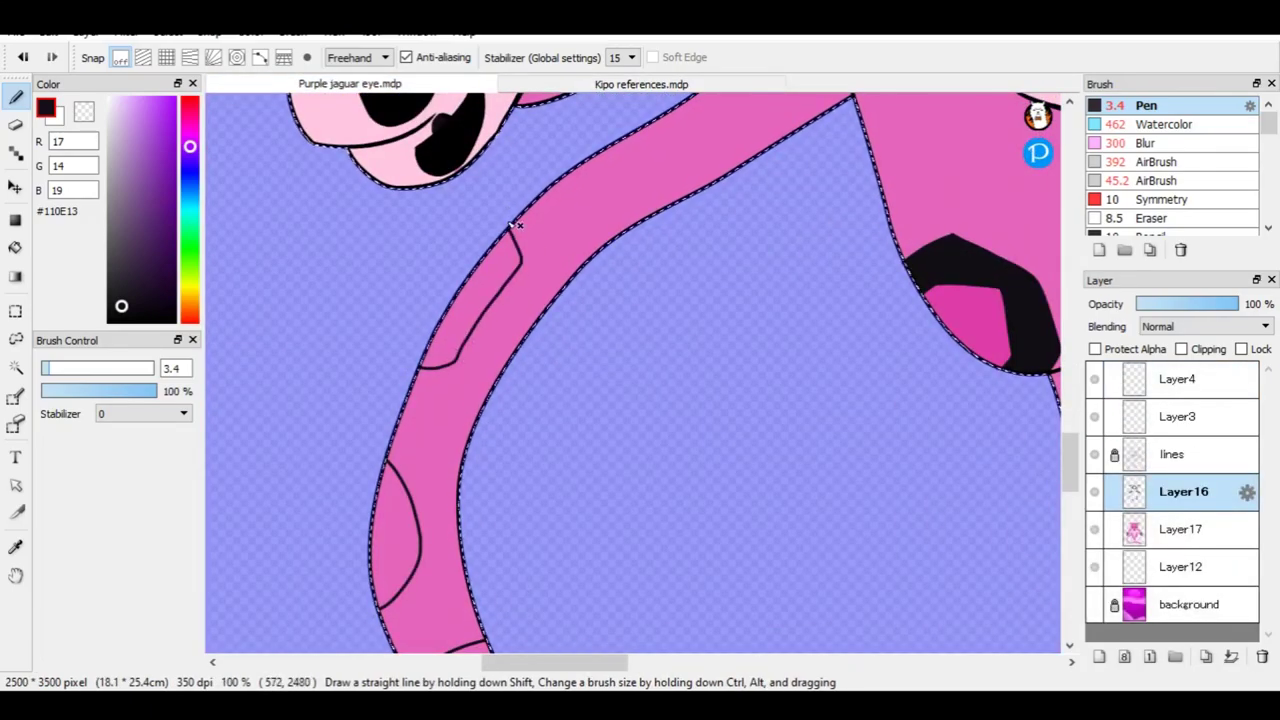
scroll(390, 438, up, 1)
scroll(437, 472, down, 2)
scroll(565, 197, up, 1)
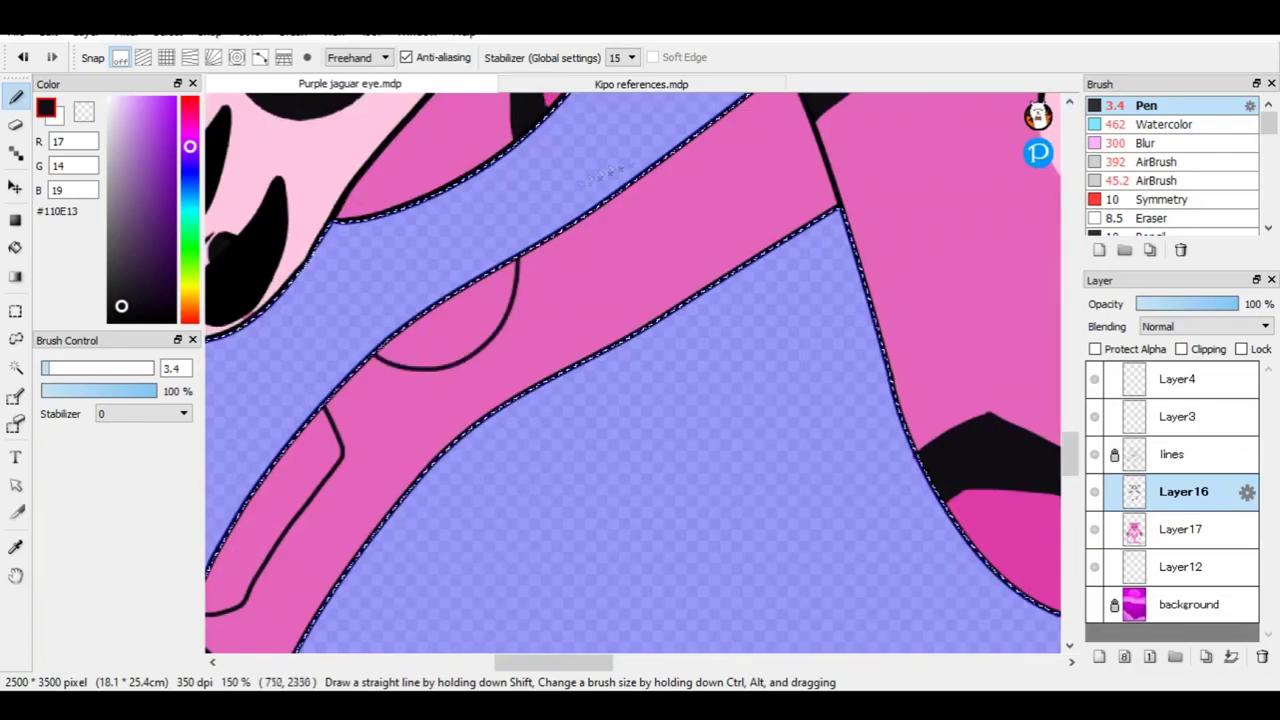
Bucket-fill the outlined tail spots, alternating stripes and tail tip with #110E13.
key(g)
scroll(463, 320, down, 2)
scroll(480, 409, up, 2)
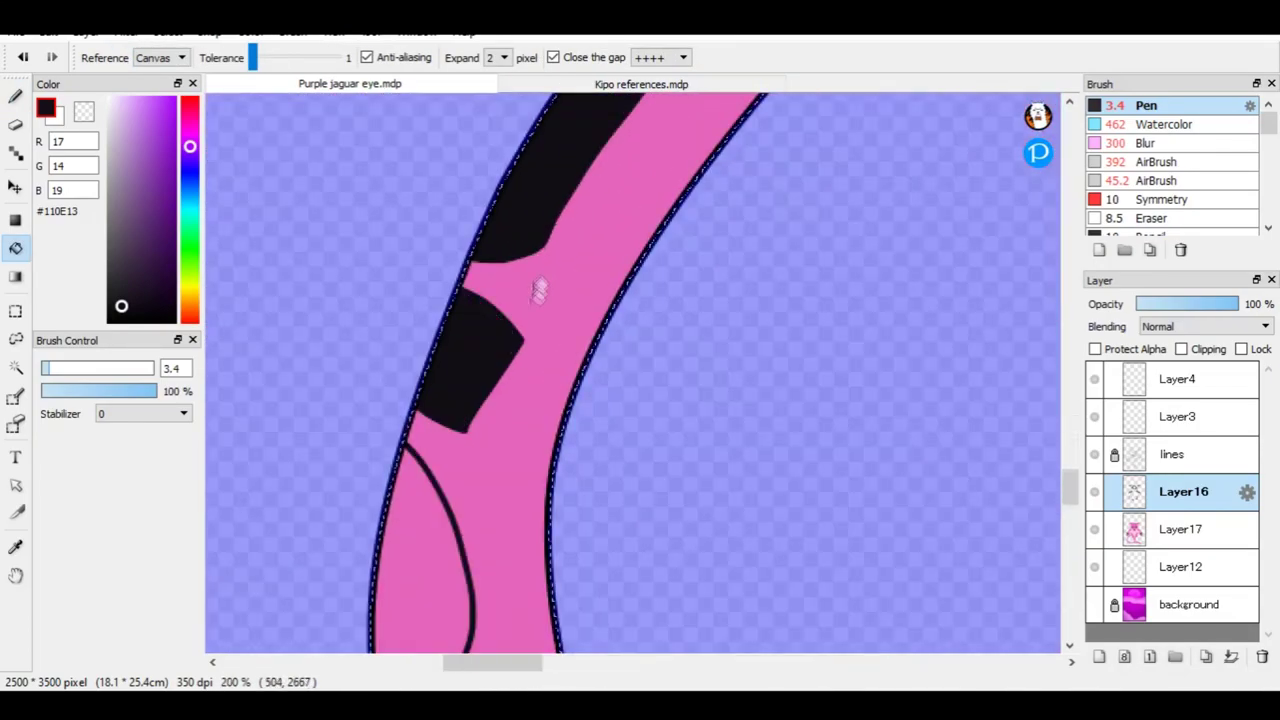
scroll(514, 320, down, 1)
scroll(692, 616, down, 2)
click(843, 457)
click(663, 423)
scroll(749, 534, up, 2)
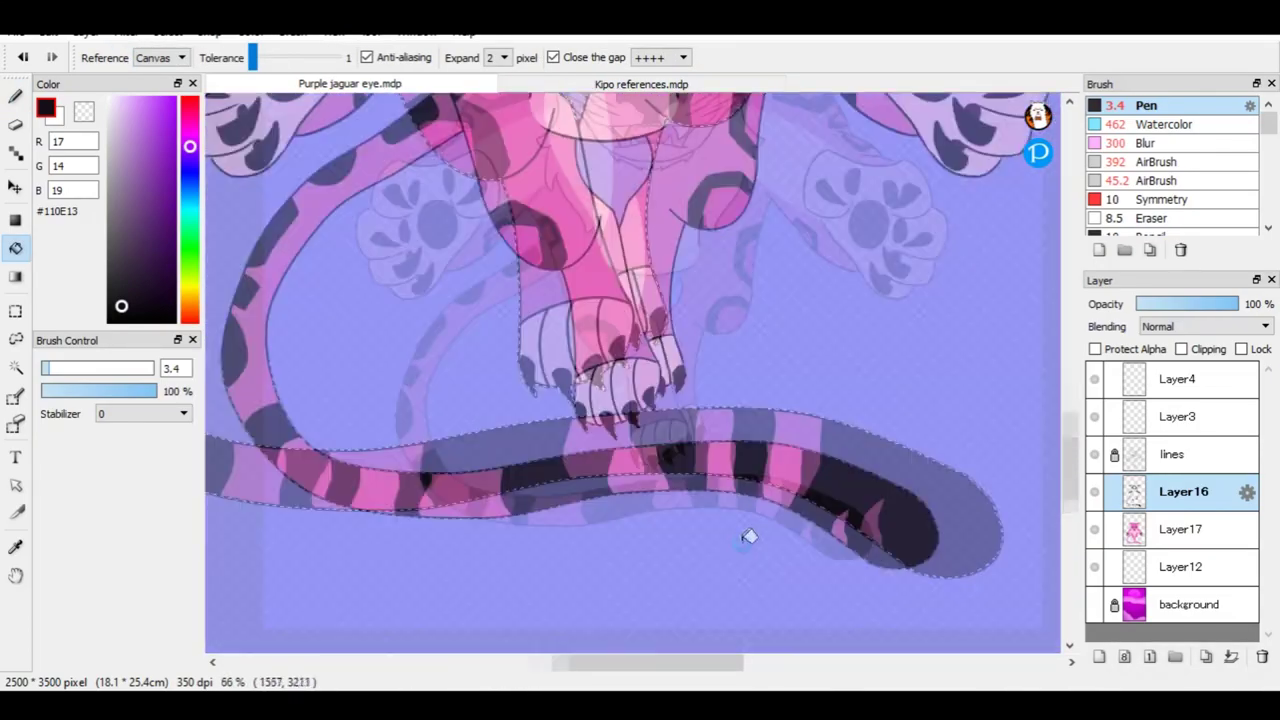
Sample #DE3DA8 and add inner patches to the black spots along the tail's outer curve.
key(p)
alt+click(676, 398)
scroll(676, 398, up, 3)
drag(410, 218, 392, 555)
key(g)
key(p)
scroll(461, 434, down, 3)
scroll(400, 500, up, 1)
drag(535, 258, 488, 368)
key(g)
key(p)
Outline and bucket-fill #DE3DA8 inner patches in the two spots nearest the tail's base.
scroll(519, 306, down, 3)
scroll(534, 271, up, 3)
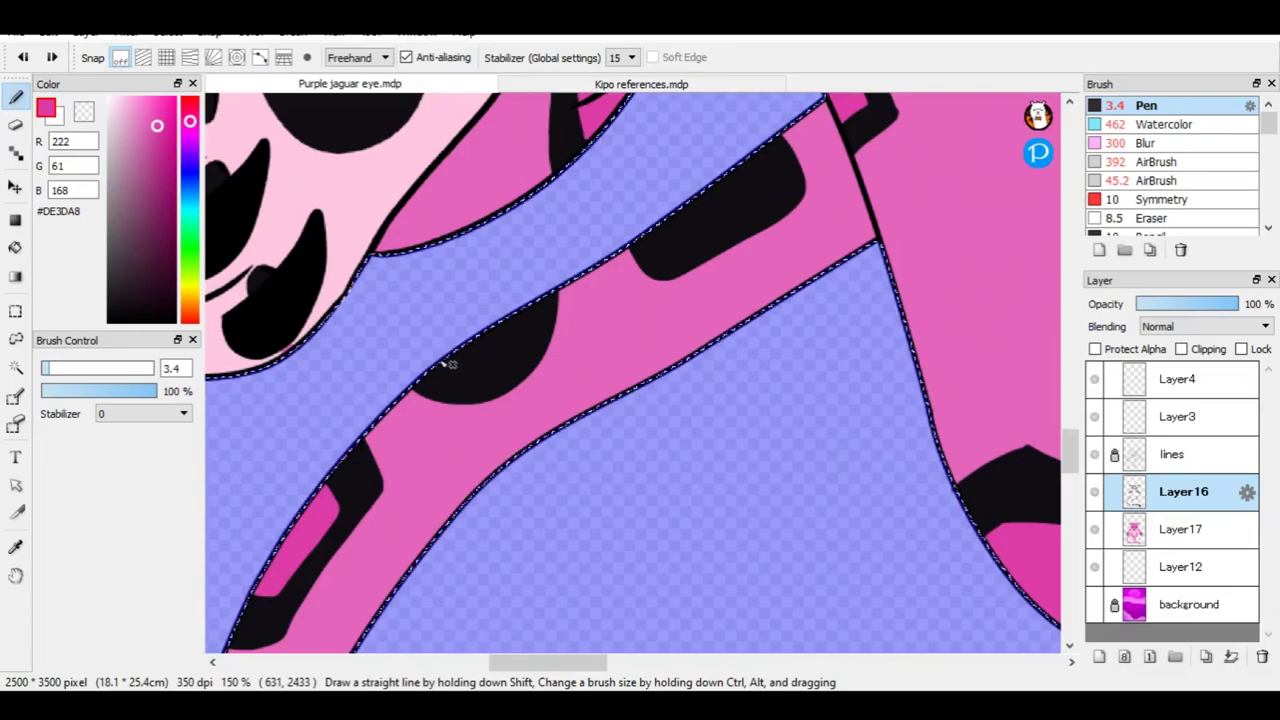
key(g)
click(495, 338)
key(p)
key(g)
click(734, 177)
key(p)
Check the Kipo references, clear the selection and merge Layer16 down into Layer17.
scroll(734, 177, down, 3)
click(700, 84)
click(350, 84)
scroll(560, 330, down, 3)
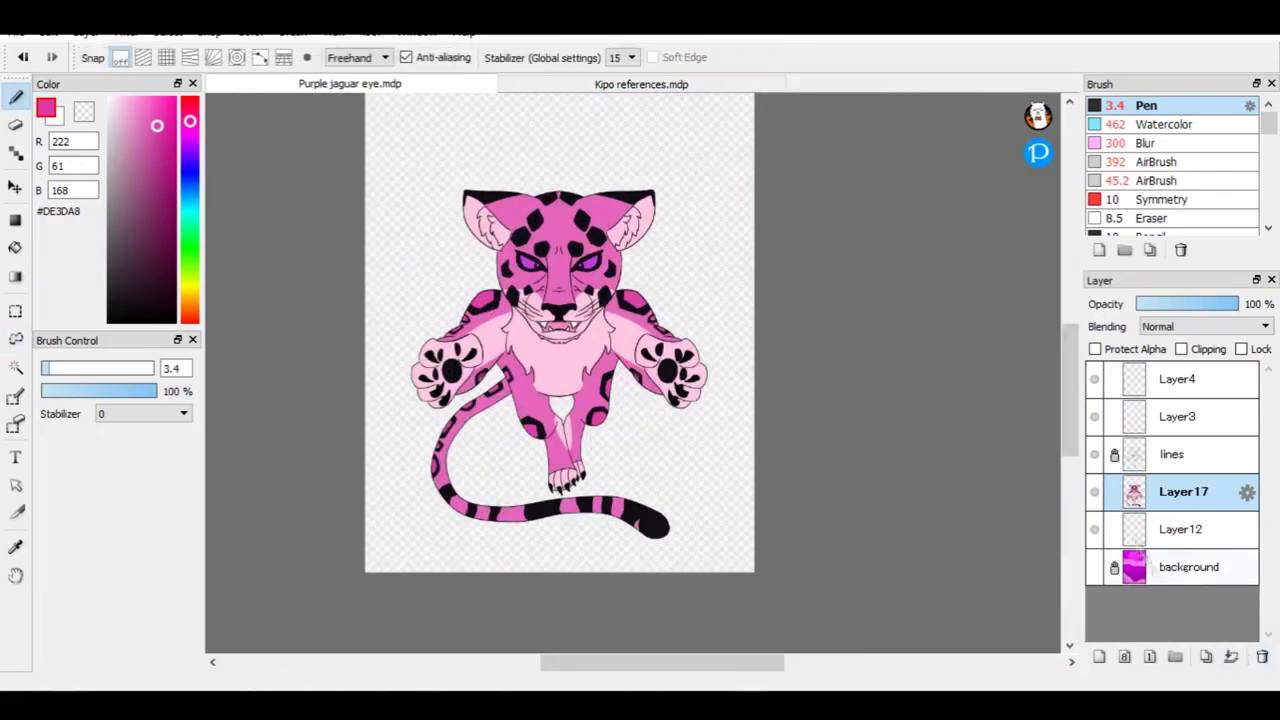
Show the background, add a new layer above Layer17 and fill the jaguar's silhouette on it with #B000B8.
click(1108, 567)
click(1099, 657)
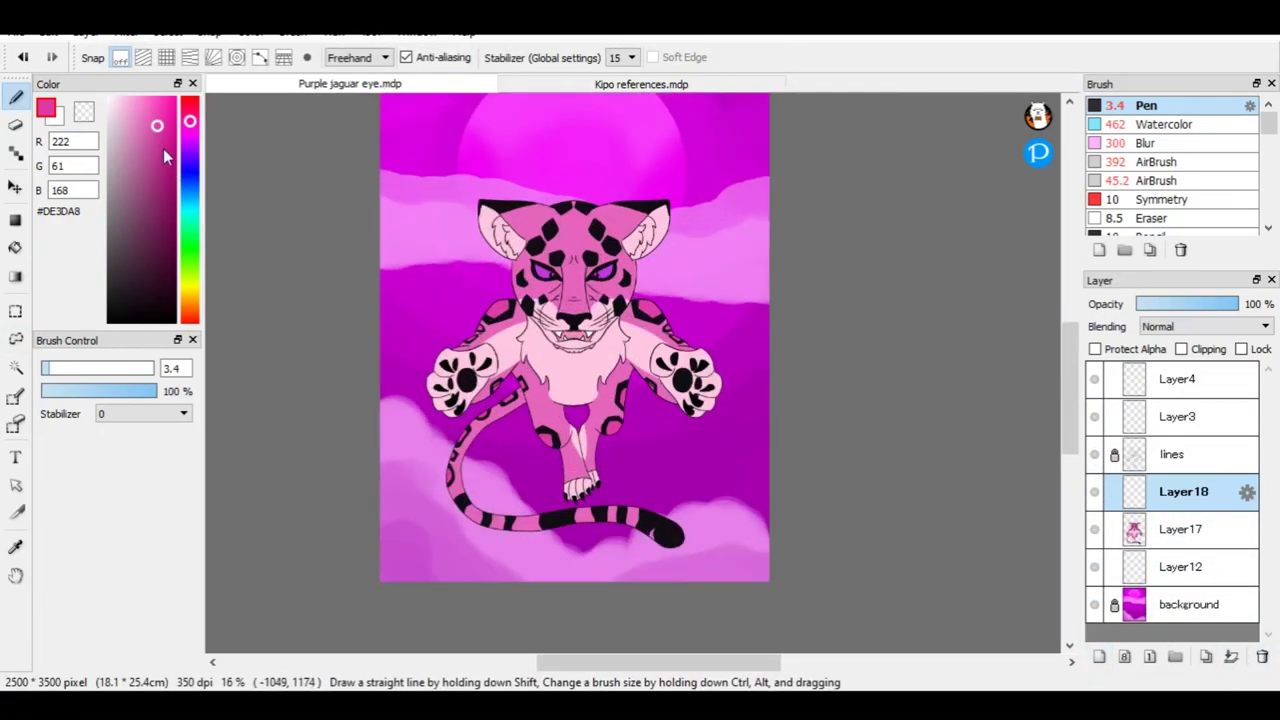
click(15, 220)
drag(406, 166, 737, 554)
key(ctrl+z)
key(ctrl+y)
Move the purple silhouette layer above the lines layer and set its opacity to 45%.
drag(1184, 491, 1180, 454)
drag(1237, 303, 1186, 303)
mouse_move(1180, 454)
mouse_down()
mouse_move(1175, 500)
mouse_move(1184, 454)
mouse_up()
Clear the purple tint from the gaps beside the tail and between the legs by bucket-filling with transparency.
scroll(670, 318, up, 5)
scroll(600, 350, down, 4)
key(g)
click(450, 475)
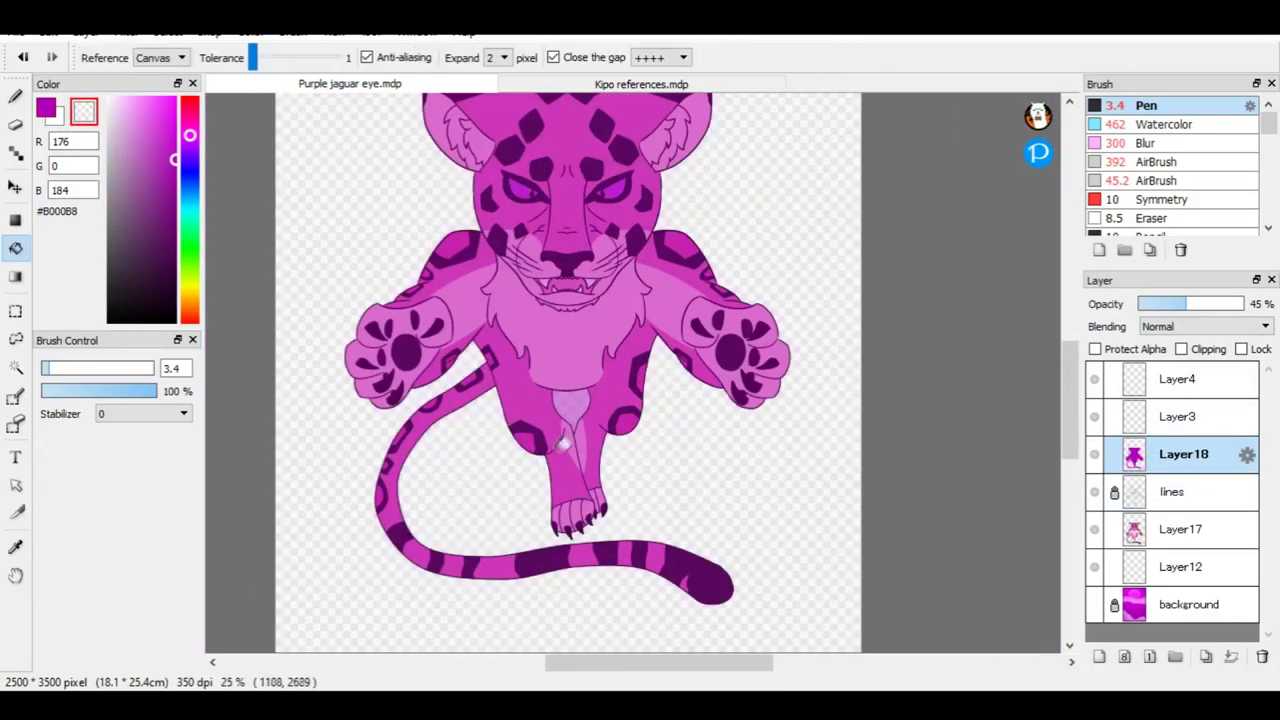
scroll(547, 378, down, 3)
key(b)
Show the background and set the purple overlay layer to Hard Light blending at 31% opacity.
click(1095, 605)
mouse_move(1186, 303)
mouse_down()
mouse_move(1158, 303)
mouse_move(1243, 305)
mouse_move(1167, 305)
mouse_move(1180, 306)
mouse_up()
click(1205, 326)
click(1160, 503)
scroll(567, 342, up, 3)
scroll(567, 342, down, 3)
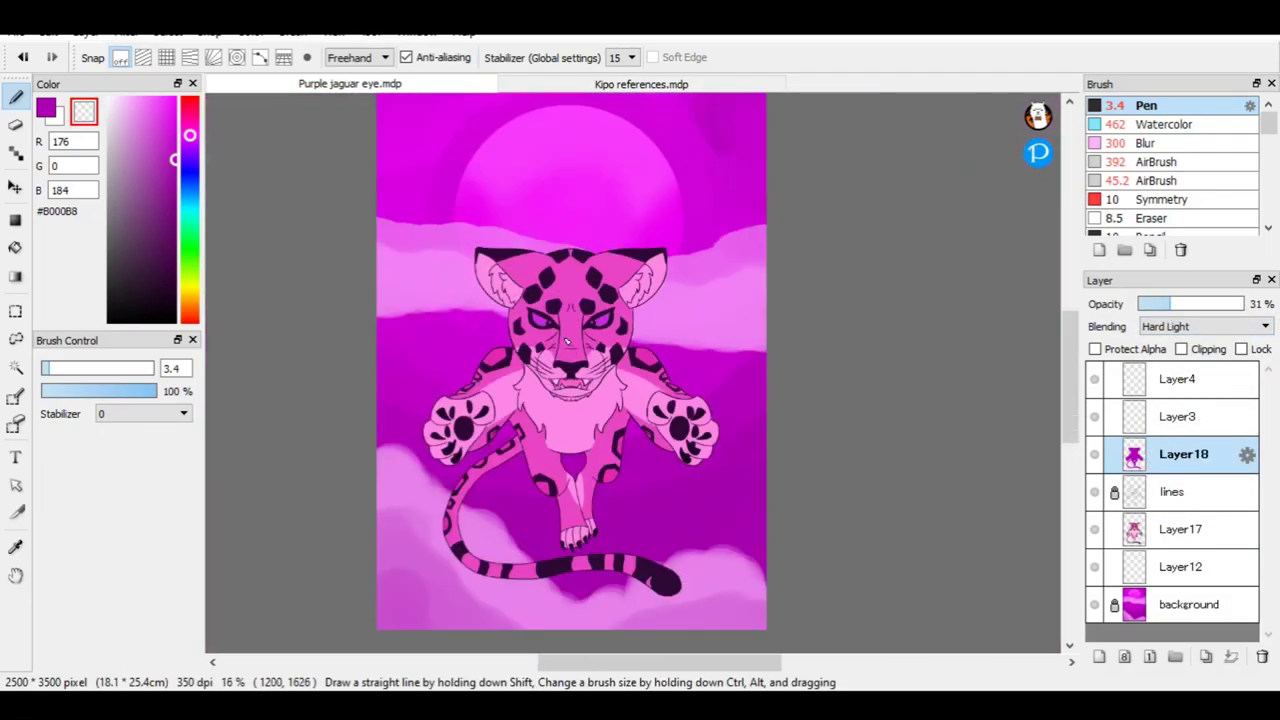
scroll(613, 275, up, 3)
scroll(613, 275, down, 3)
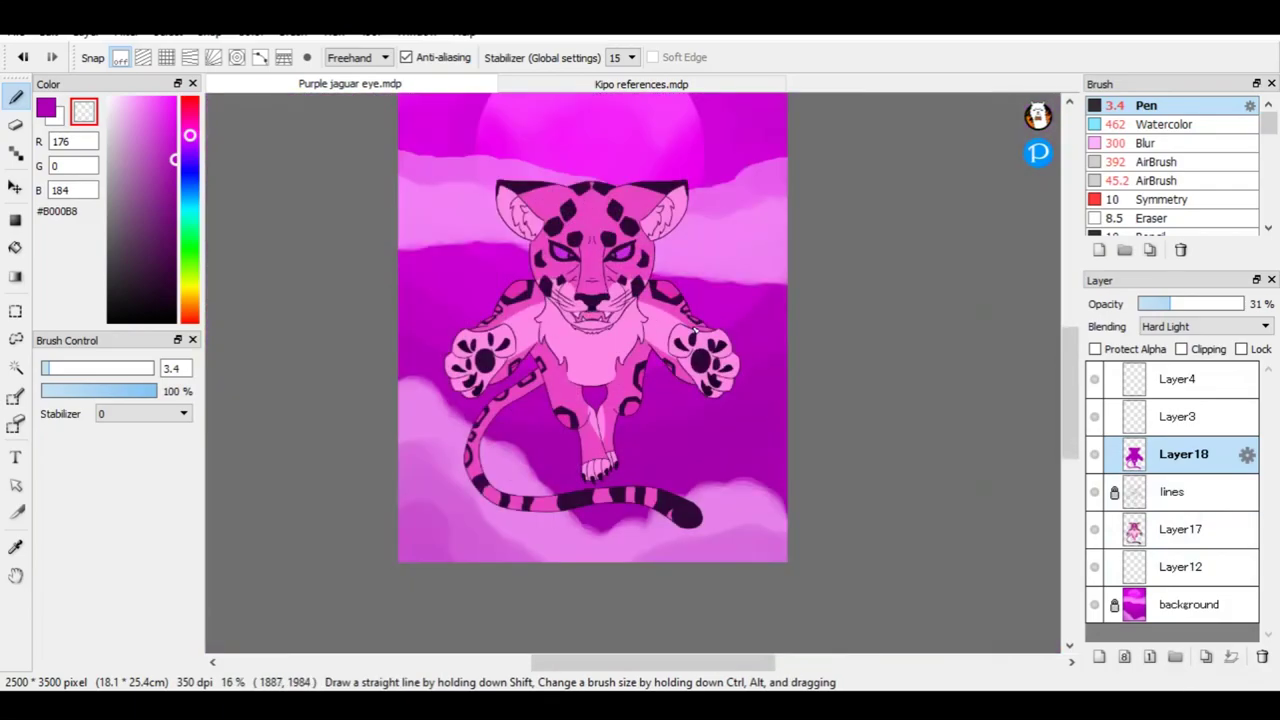
Set the drawing colour to #820088 and delete Layer3.
click(1177, 416)
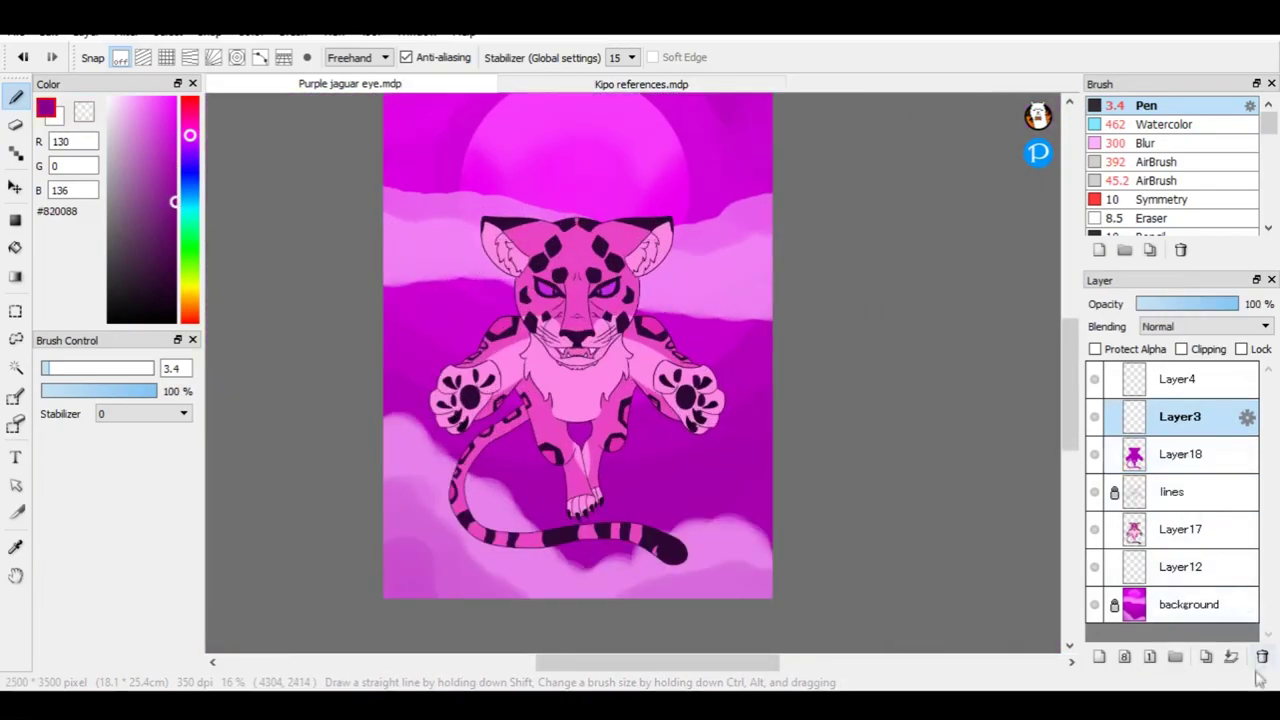
click(1262, 656)
scroll(590, 490, up, 3)
scroll(590, 490, down, 1)
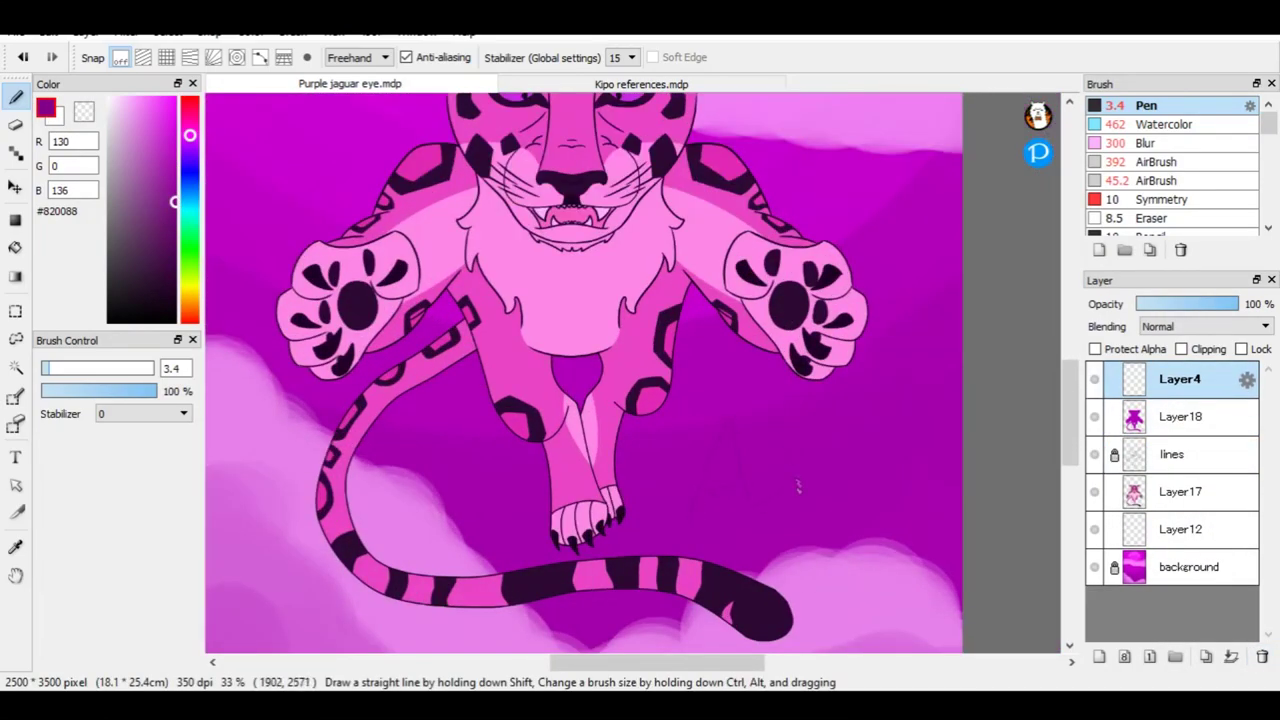
Transform the signature on Layer4, shrinking and rotating it and moving it onto the left leg's upper part.
key(ctrl+t)
scroll(634, 355, up, 3)
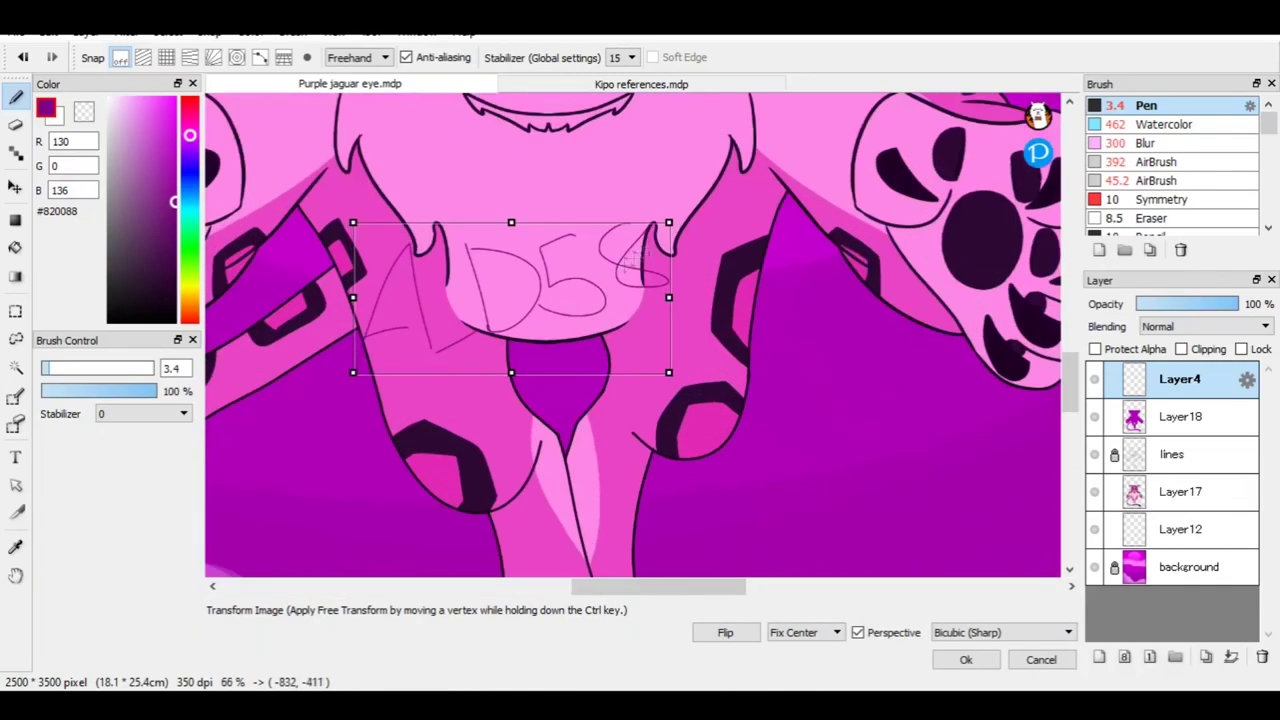
scroll(634, 355, up, 2)
drag(785, 255, 823, 288)
scroll(823, 288, down, 3)
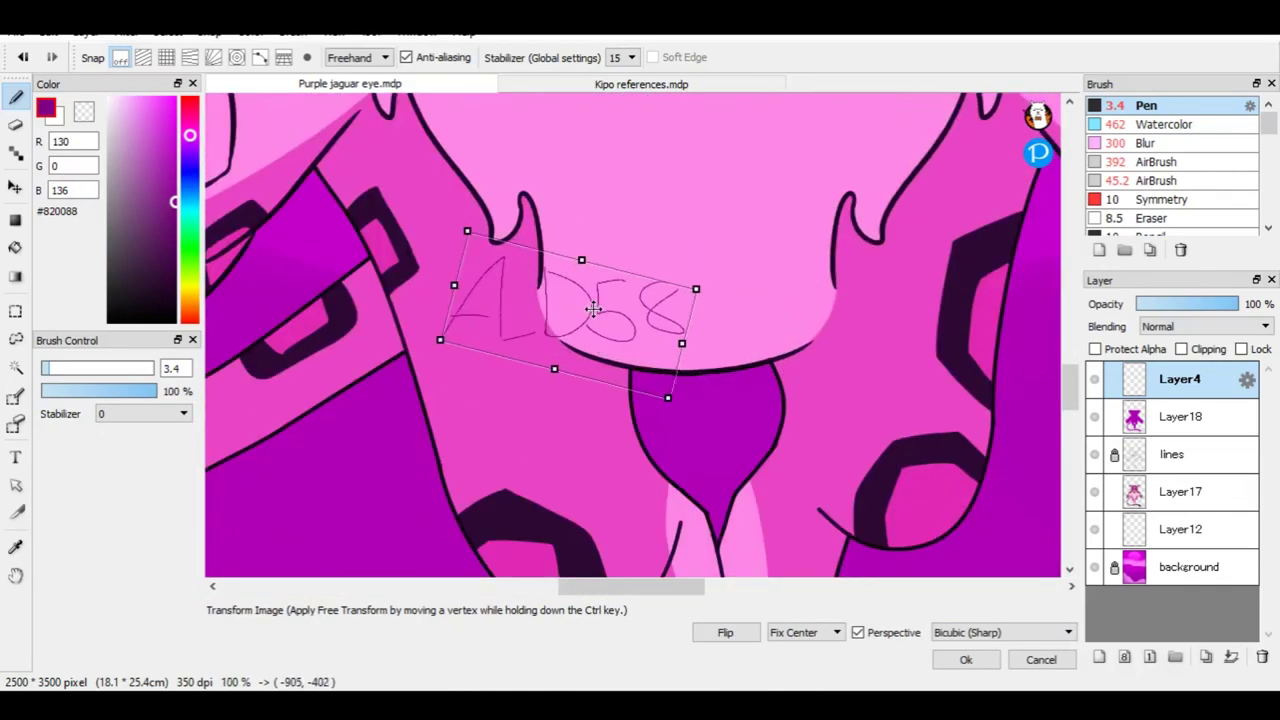
drag(543, 314, 457, 236)
key(Return)
Lower the signature layer's opacity to 60%.
click(1185, 305)
drag(1185, 310, 1157, 312)
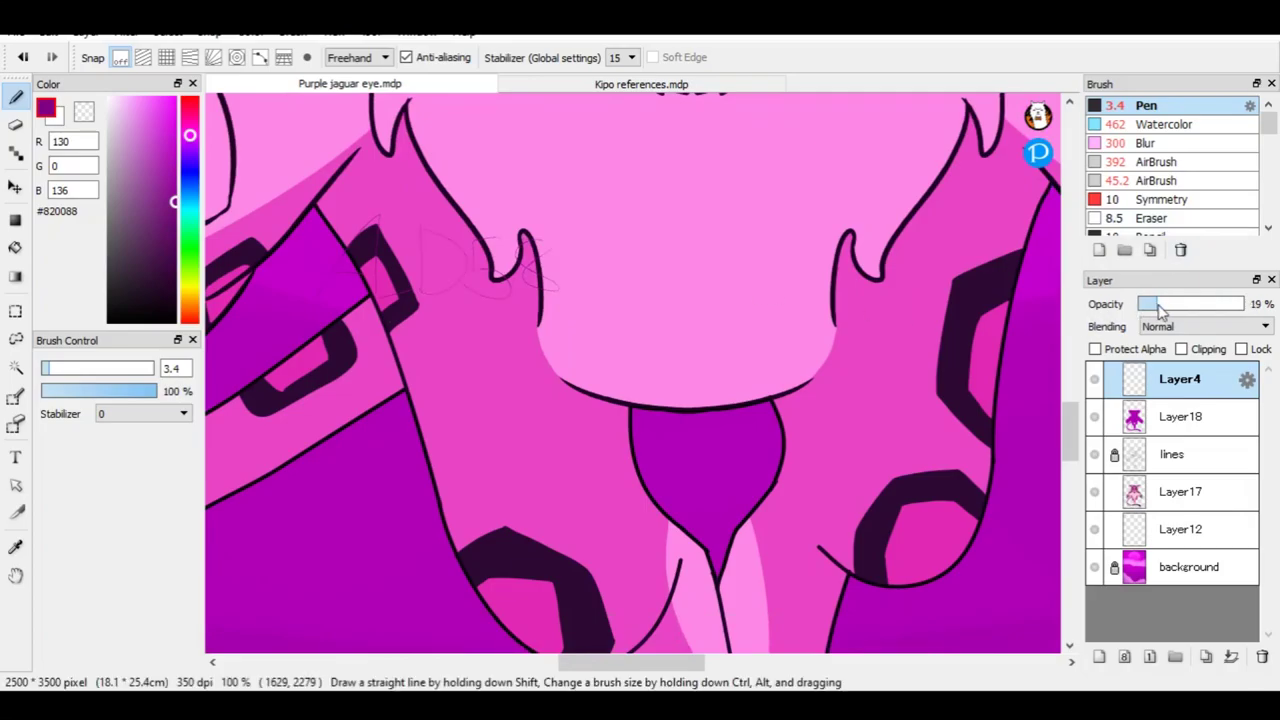
scroll(487, 292, down, 4)
scroll(614, 276, up, 1)
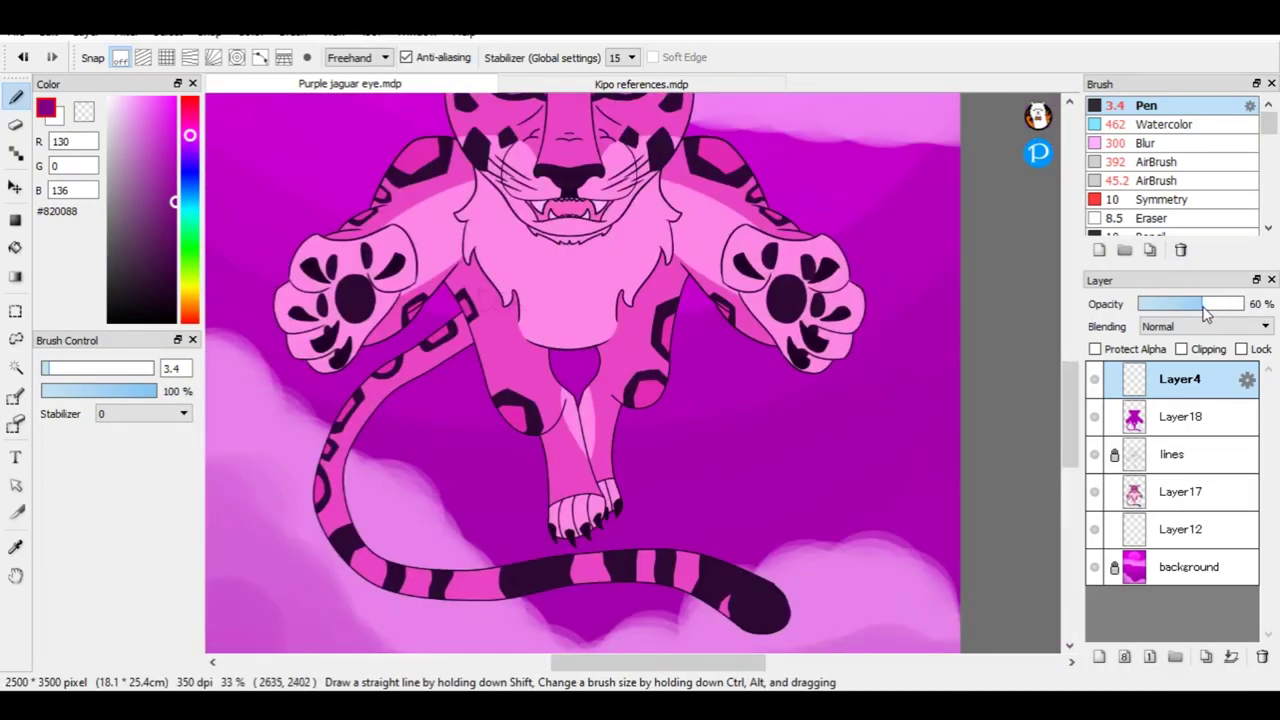
Save the illustration as Purple jaguar eye.png and set Layer18's opacity to 100%.
scroll(620, 370, down, 2)
scroll(620, 370, up, 1)
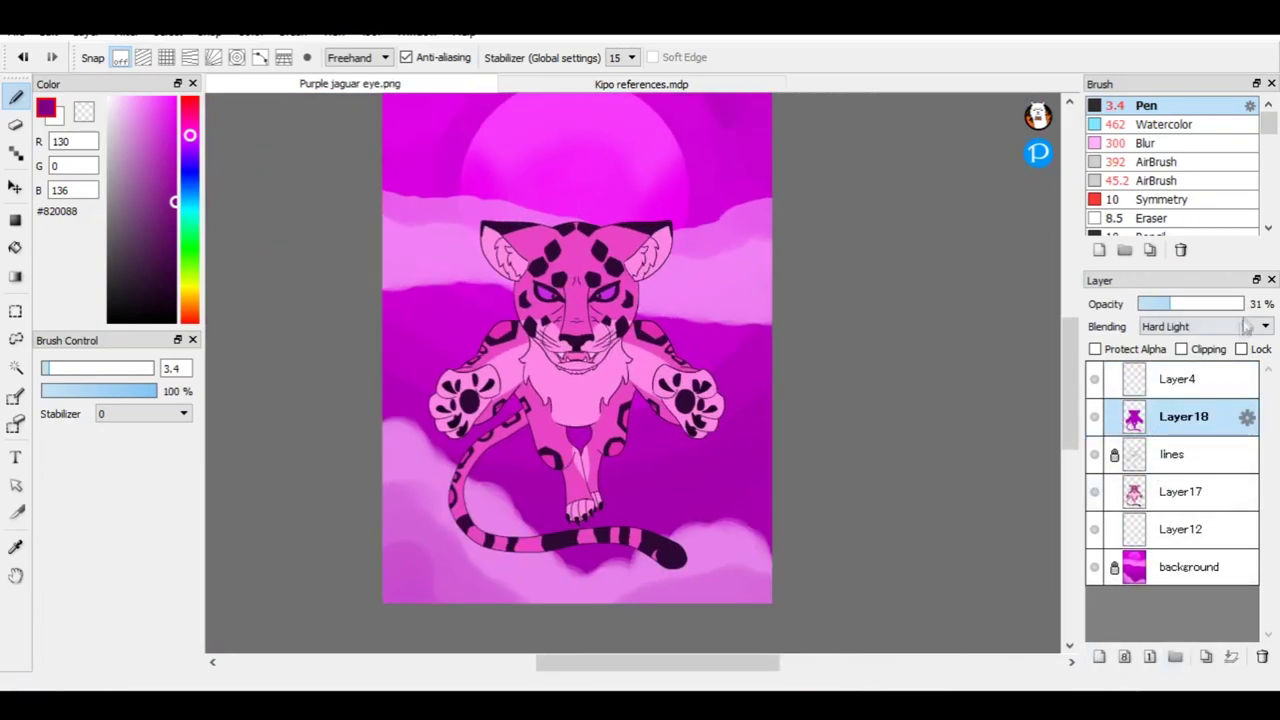
click(1242, 304)
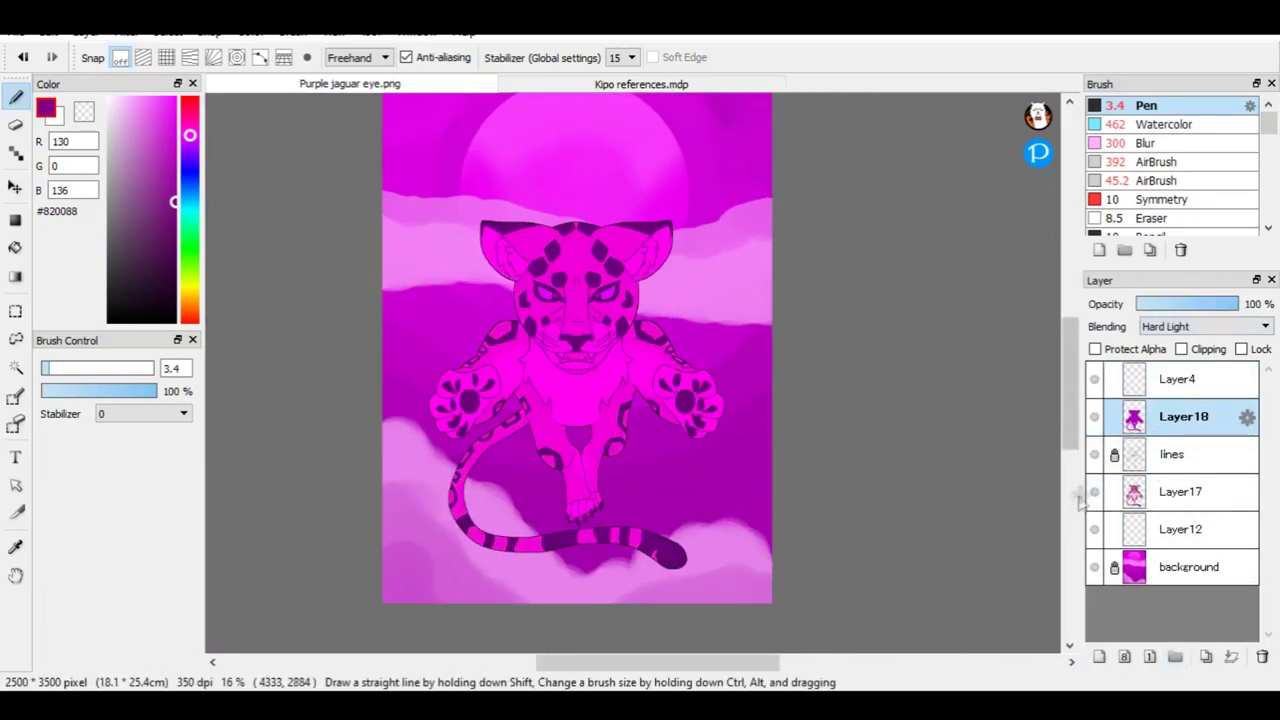
Sample the purple #B000B8 from the artwork with Layer18 in Normal mode, and set the layer to Hard Light at 31% opacity.
scroll(645, 418, up, 3)
click(1205, 326)
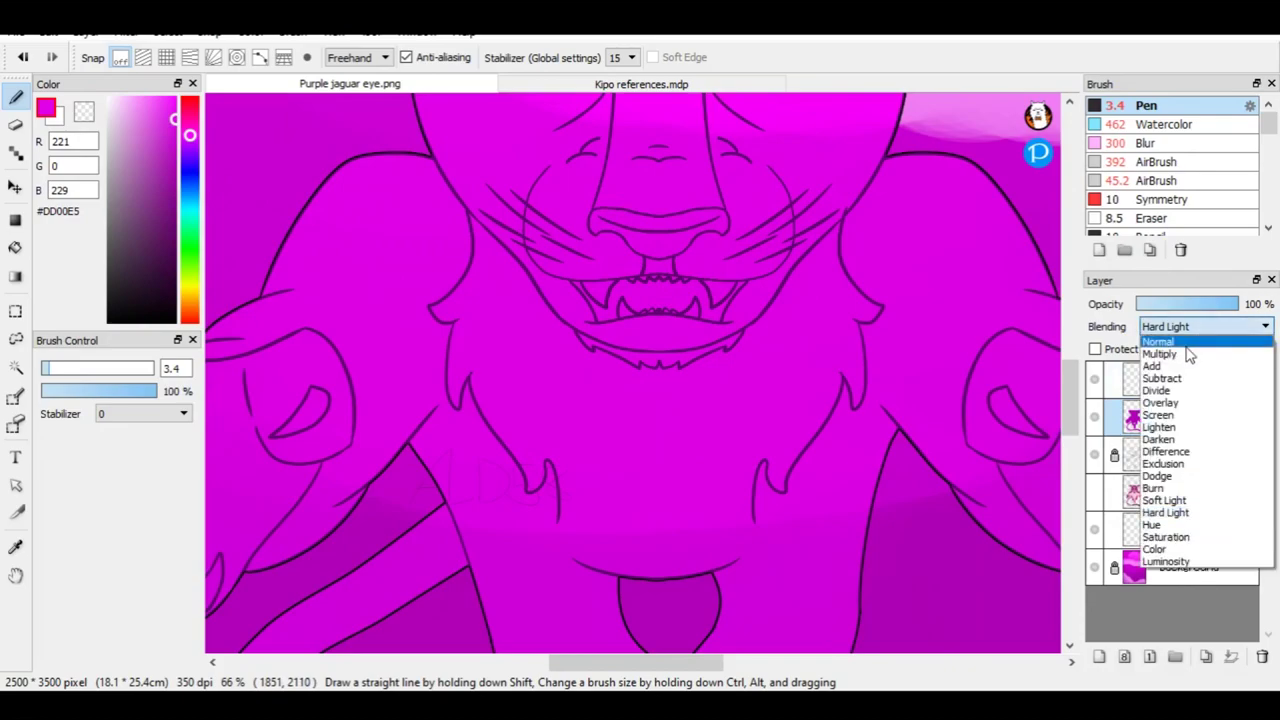
click(1170, 344)
alt+click(600, 380)
scroll(1057, 357, down, 3)
click(1205, 326)
click(1163, 500)
click(1170, 304)
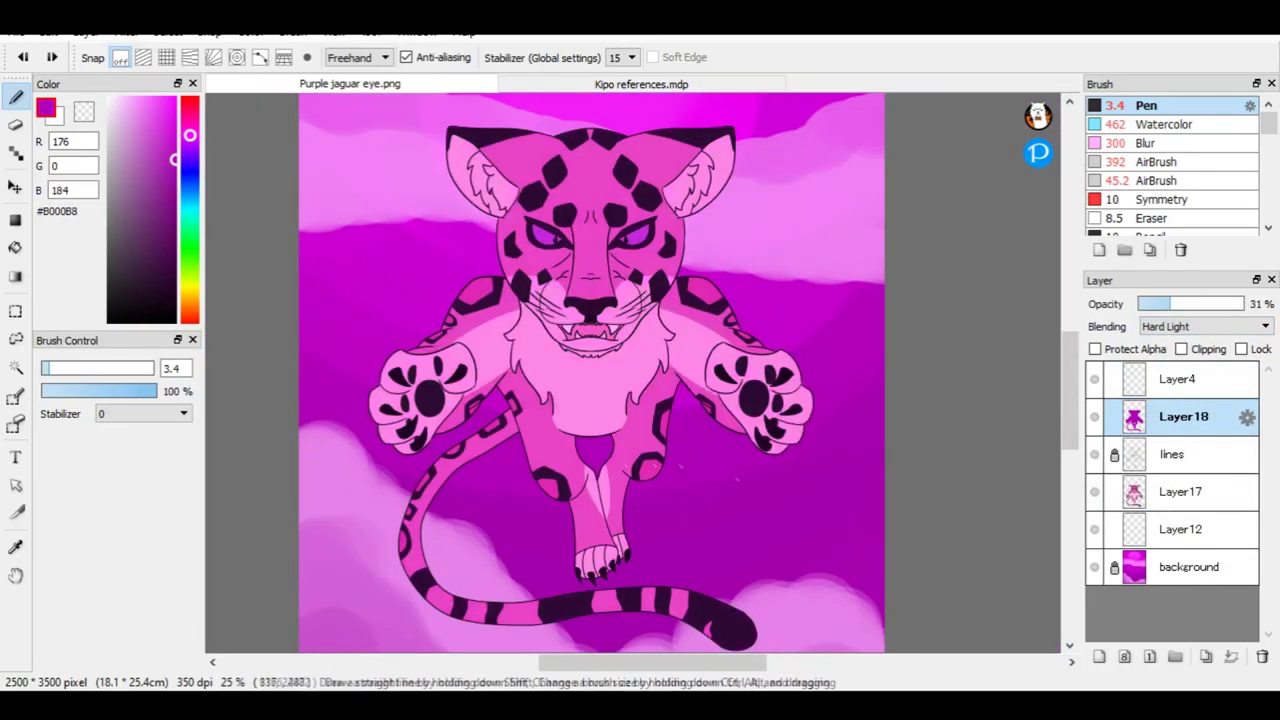
Create a new layer above Layer18 and ready the 45.2 AirBrush with the eyes' purple #C439E0.
key(ctrl+shift+n)
click(1160, 161)
scroll(632, 371, up, 1)
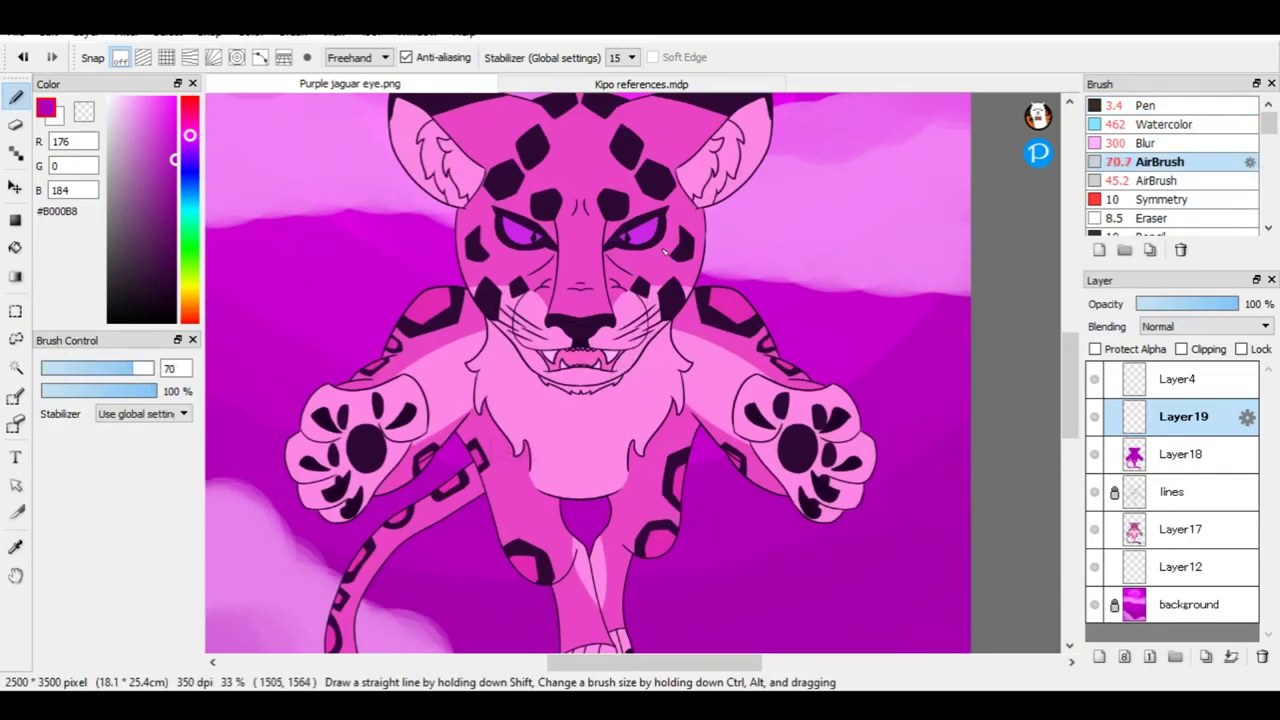
click(1140, 184)
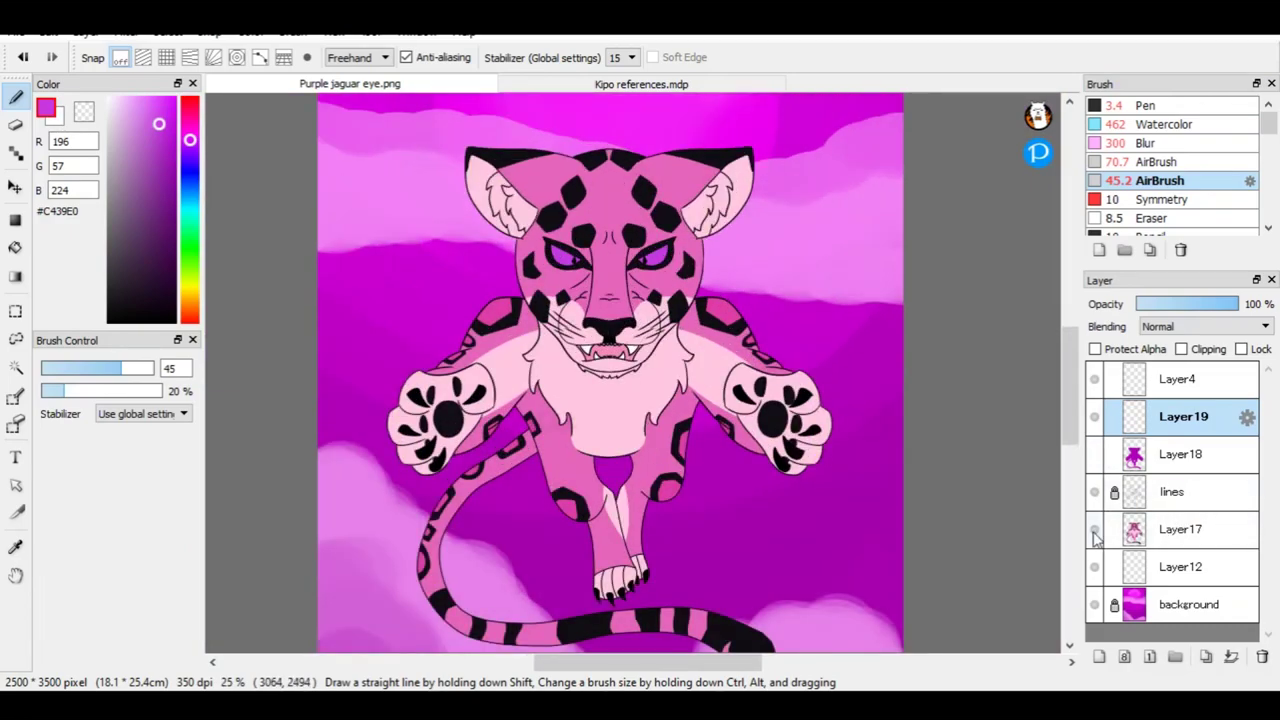
Compare the jaguar with Layer17 hidden and shown, and reselect Layer19 for painting.
click(1145, 465)
click(1096, 531)
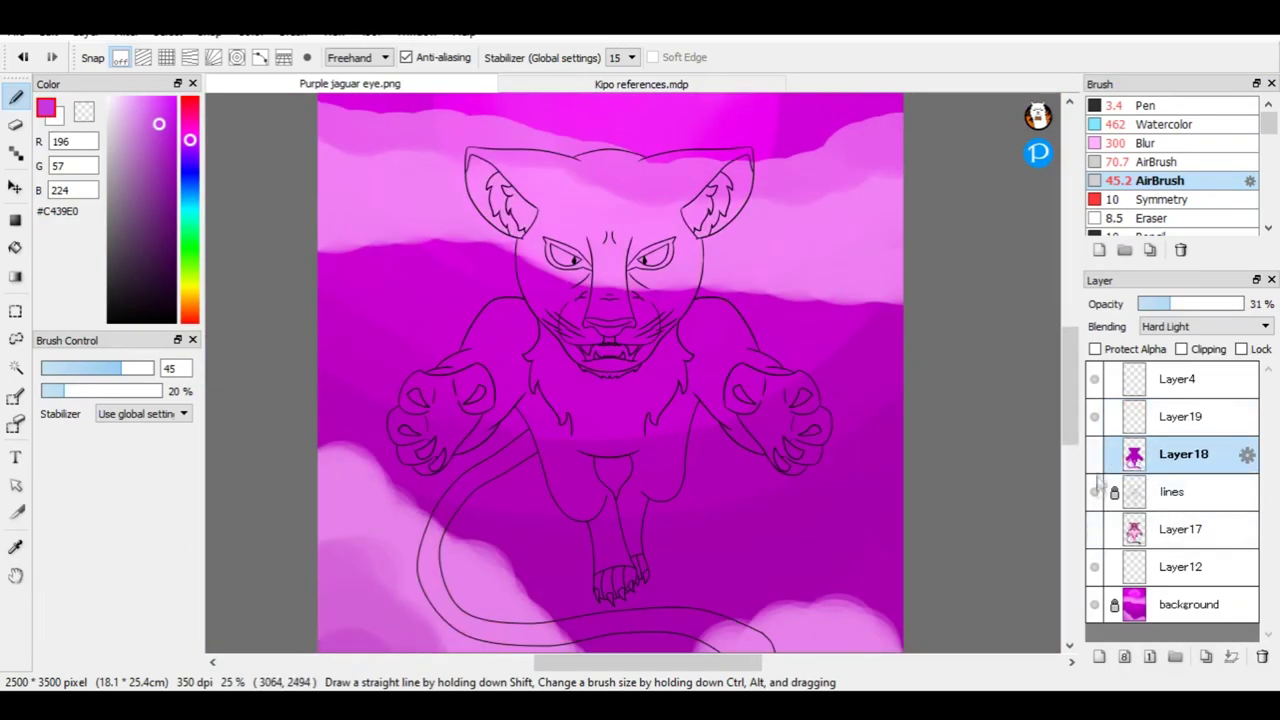
click(1096, 531)
click(1180, 416)
Try purple trails coming off the jaguar's eyes on Layer19 with the 21.1 Watercolor, 70.7 AirBrush and 10 px Symmetry brushes.
click(1163, 124)
click(85, 370)
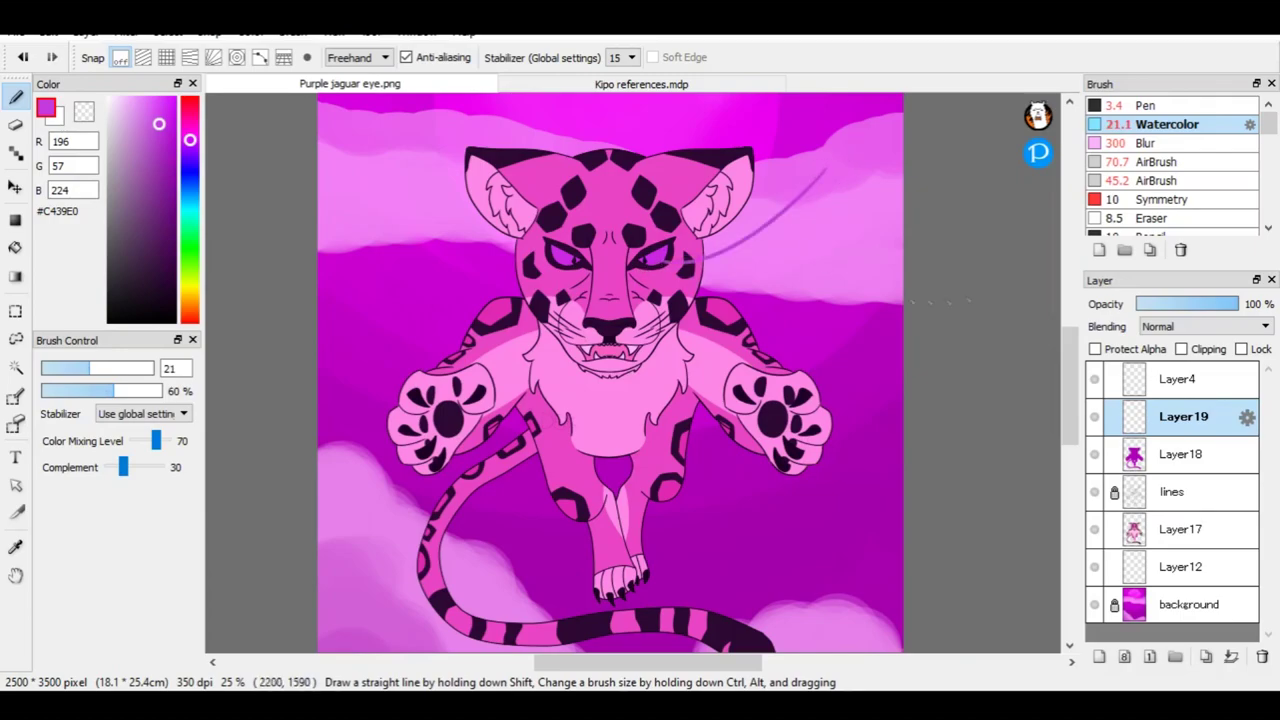
click(1160, 161)
key(ctrl+z)
drag(812, 195, 680, 266)
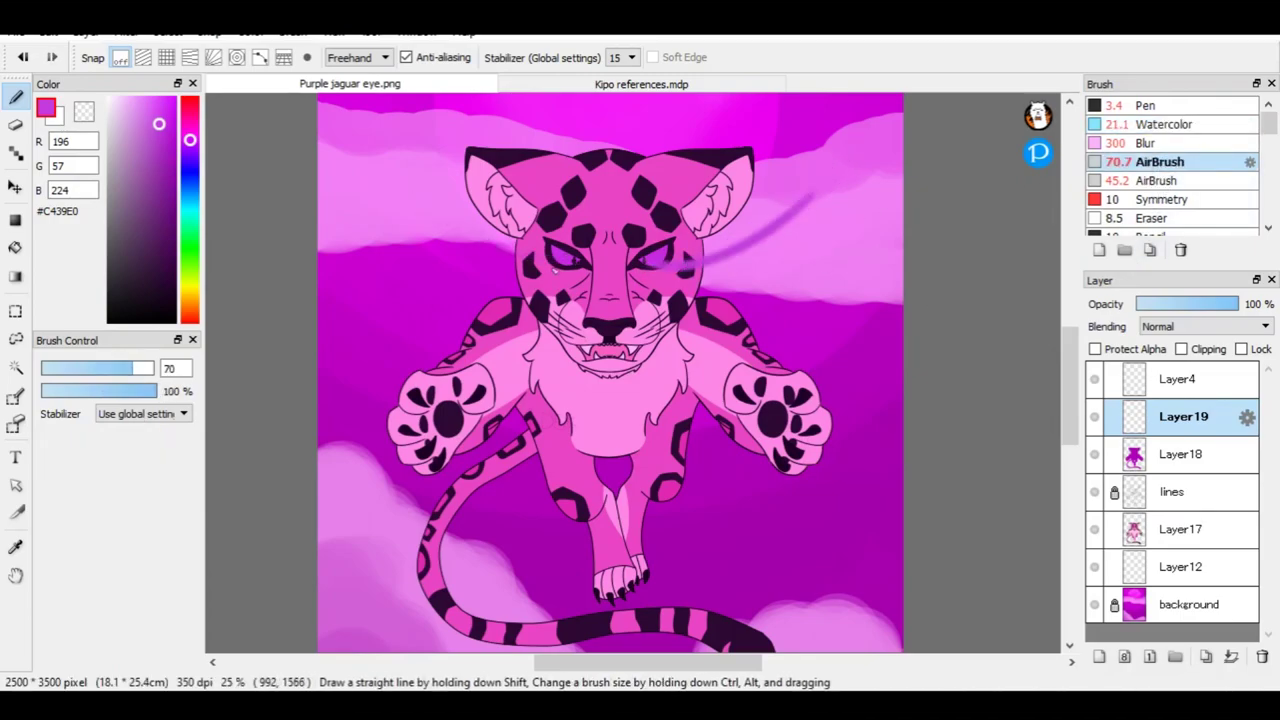
click(1160, 200)
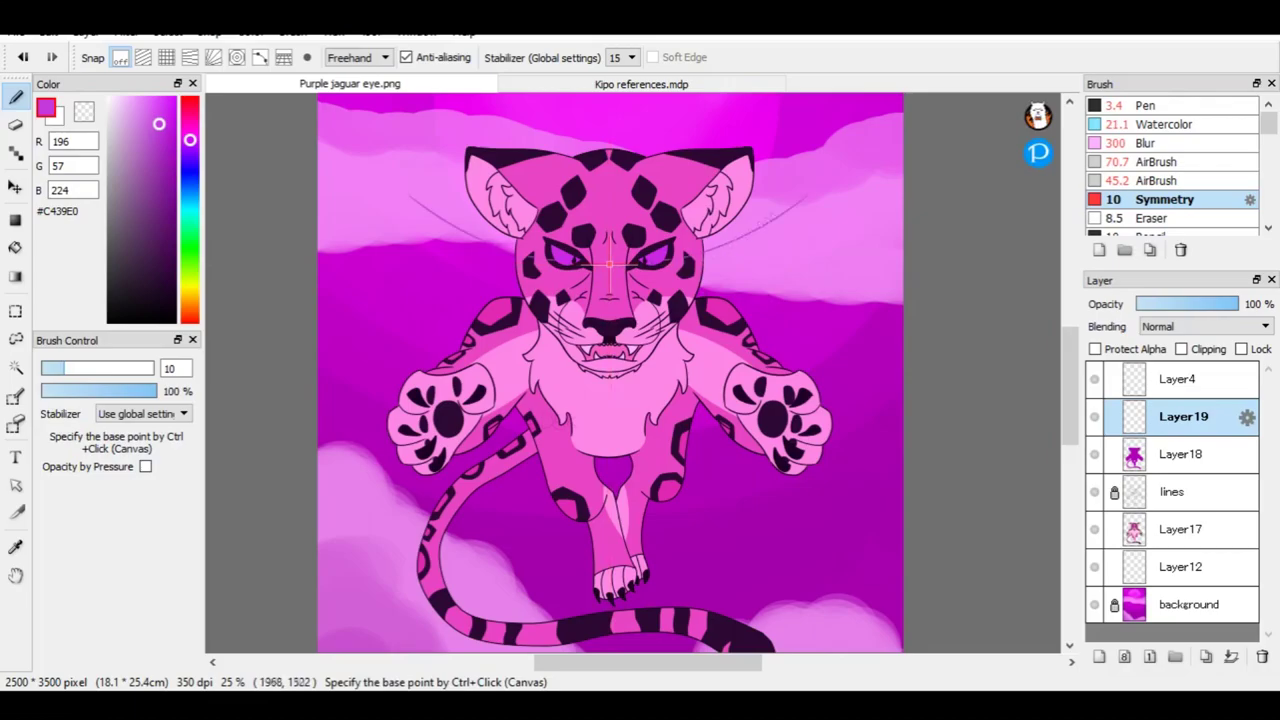
Paint a curving #C439E0 trail flowing outward from the eye on the drawing's right side with the 70.7 AirBrush on Layer19.
scroll(610, 265, up, 4)
scroll(455, 250, down, 2)
click(1160, 180)
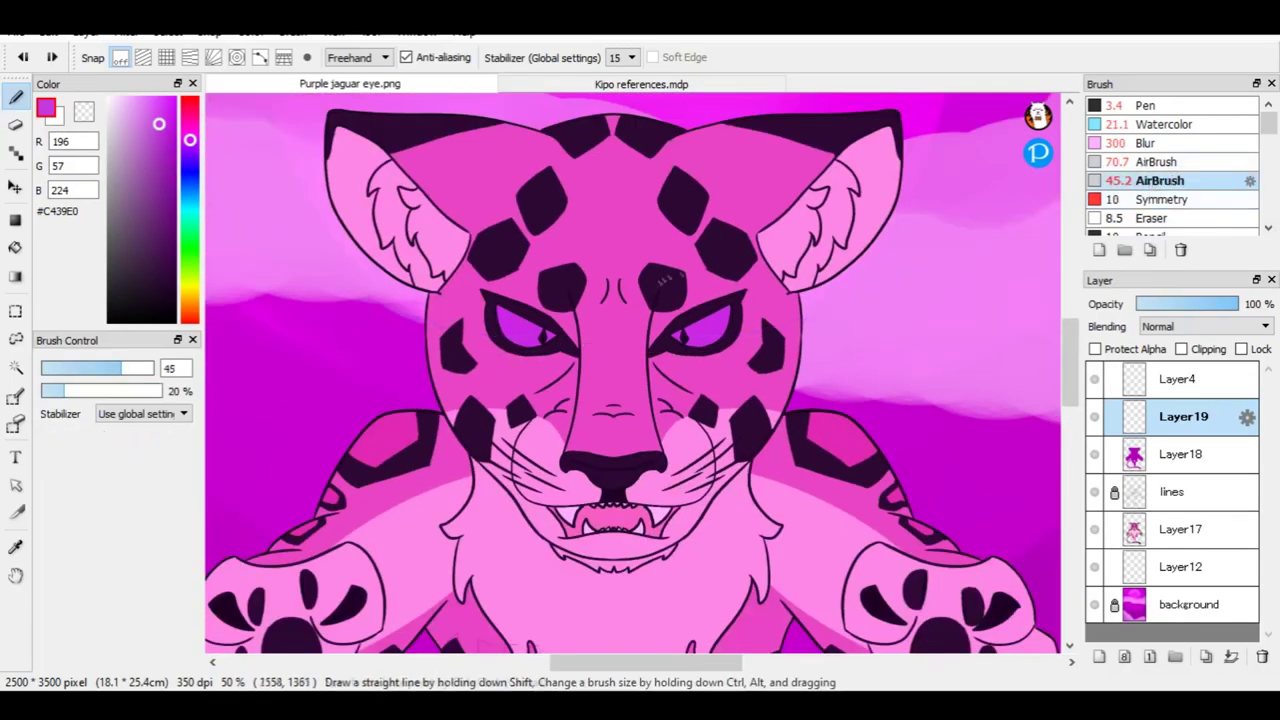
scroll(627, 298, down, 1)
click(1150, 162)
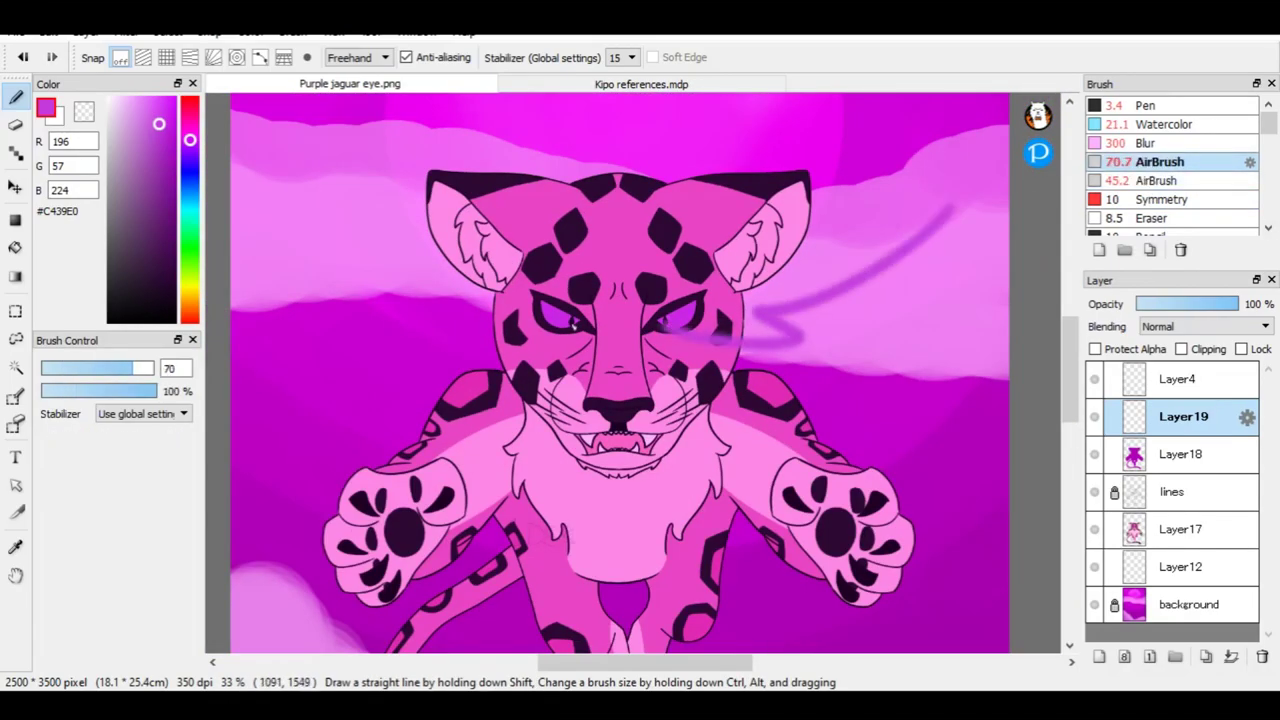